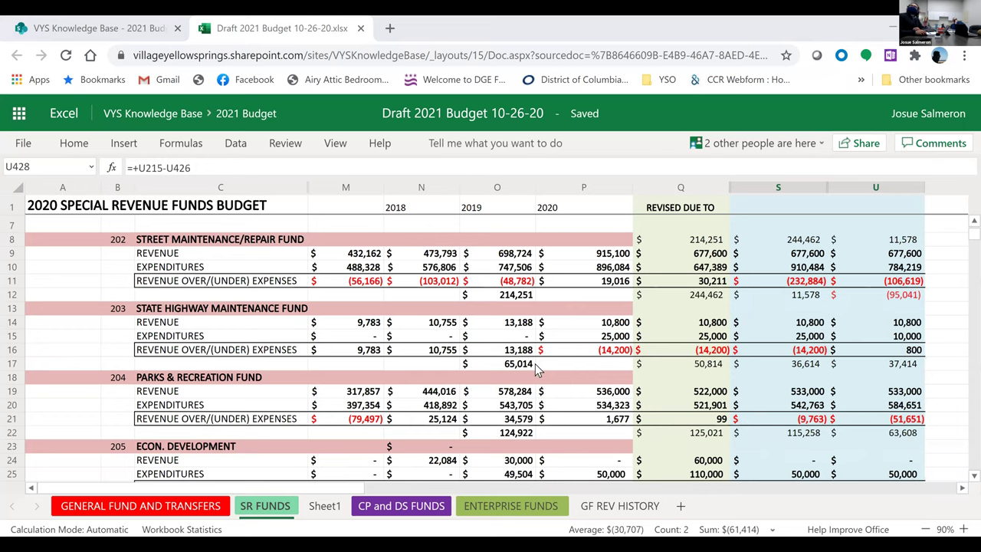
- Review the proposed 2021 October draft revenue and expenditures for the Street Maintenance, State Highway Maintenance and Parks & Recreation funds
scroll(535, 363, up, 2)
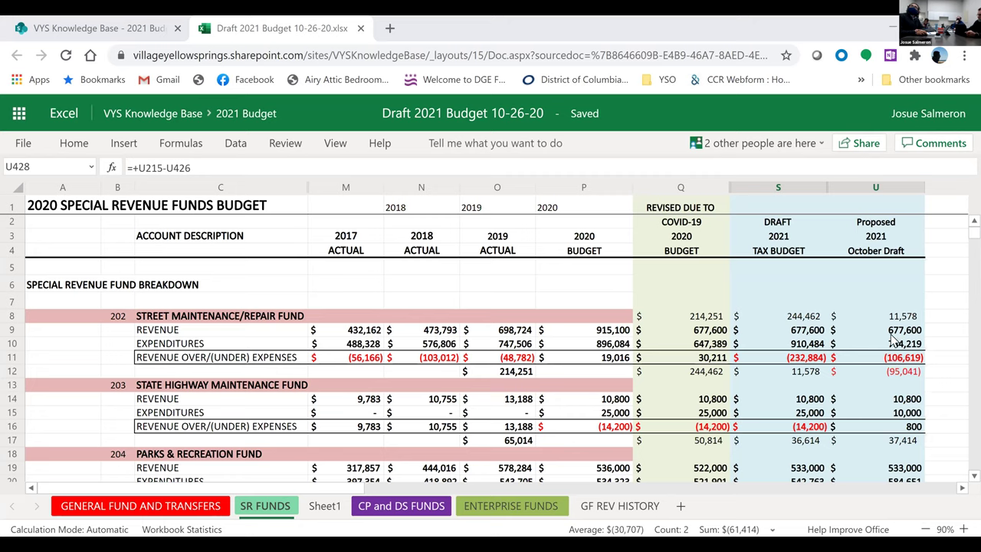
click(891, 333)
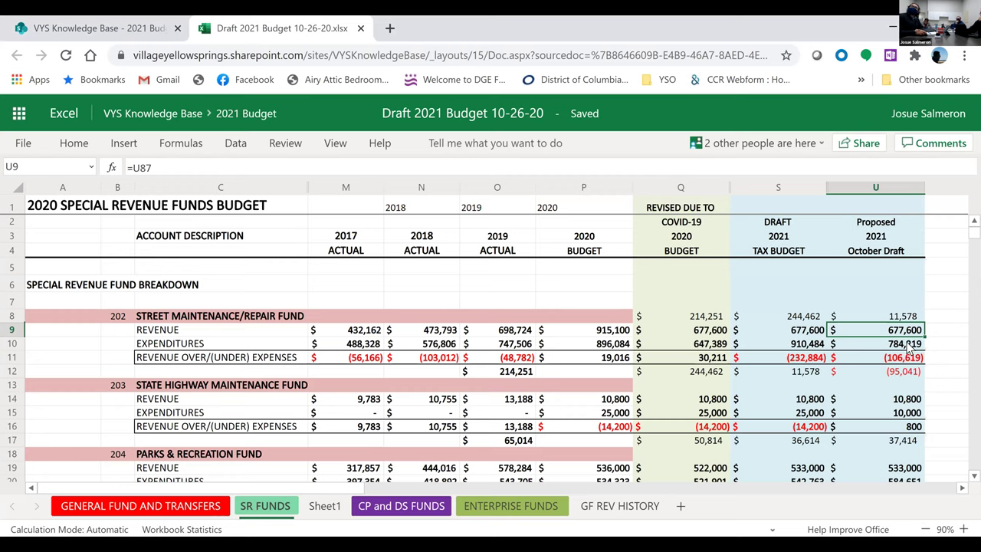
click(907, 346)
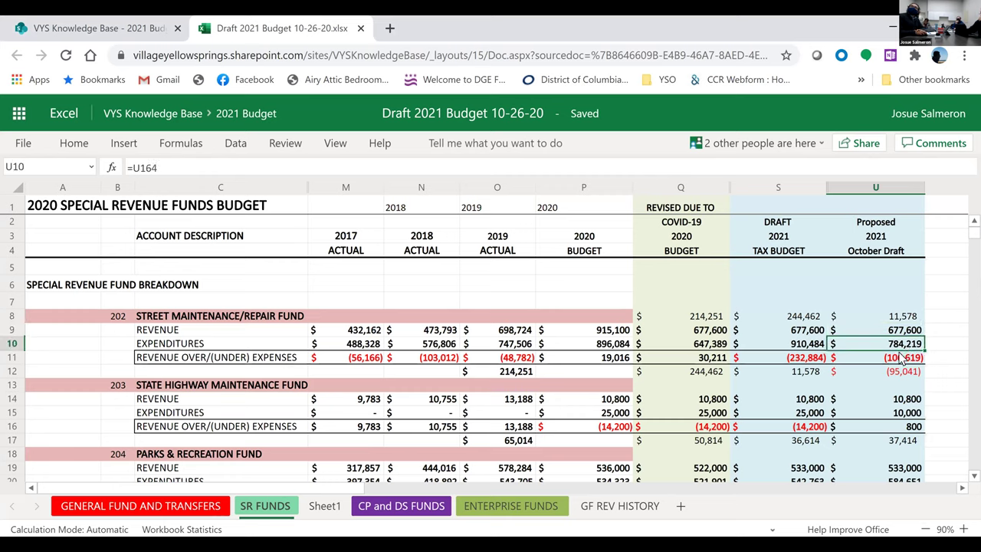
scroll(901, 371, down, 2)
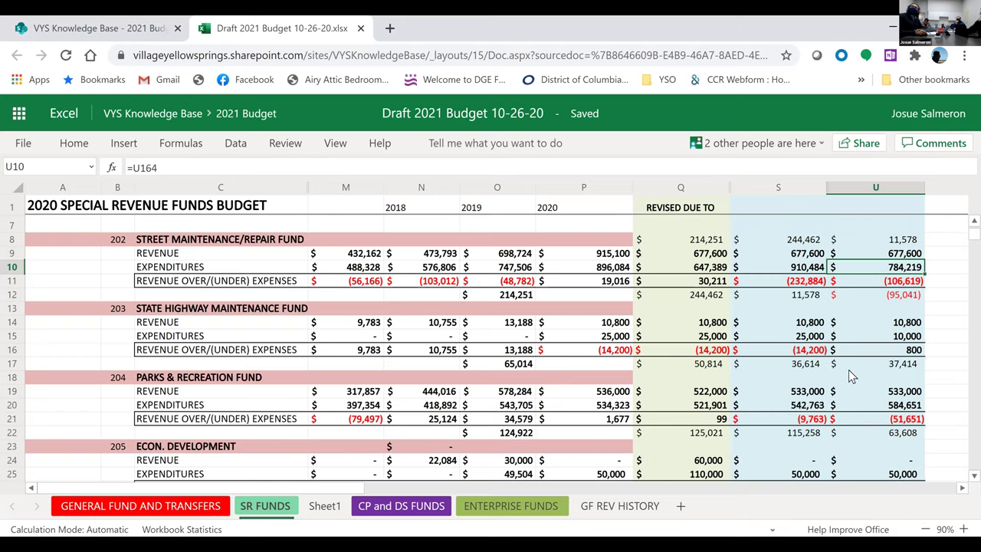
click(905, 323)
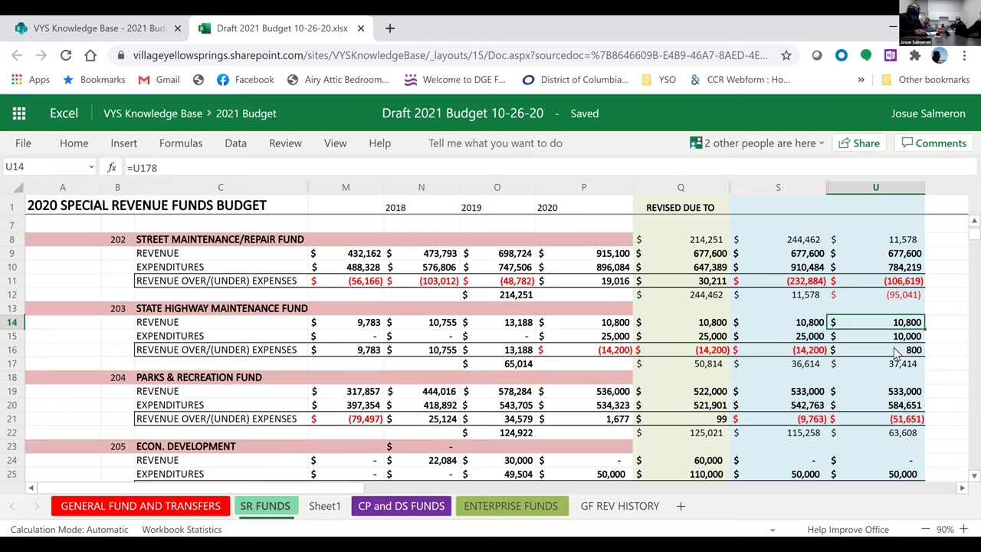
click(907, 340)
click(910, 353)
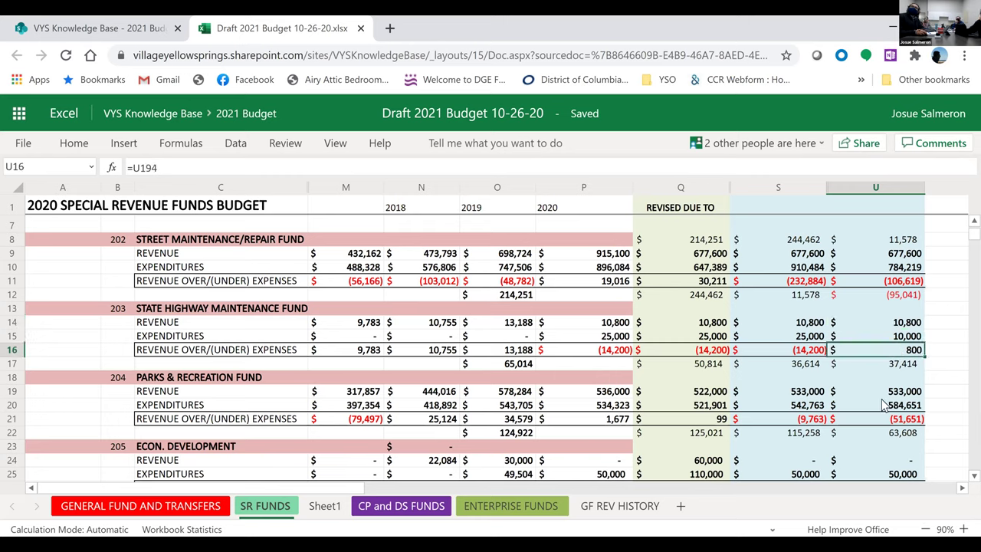
click(888, 392)
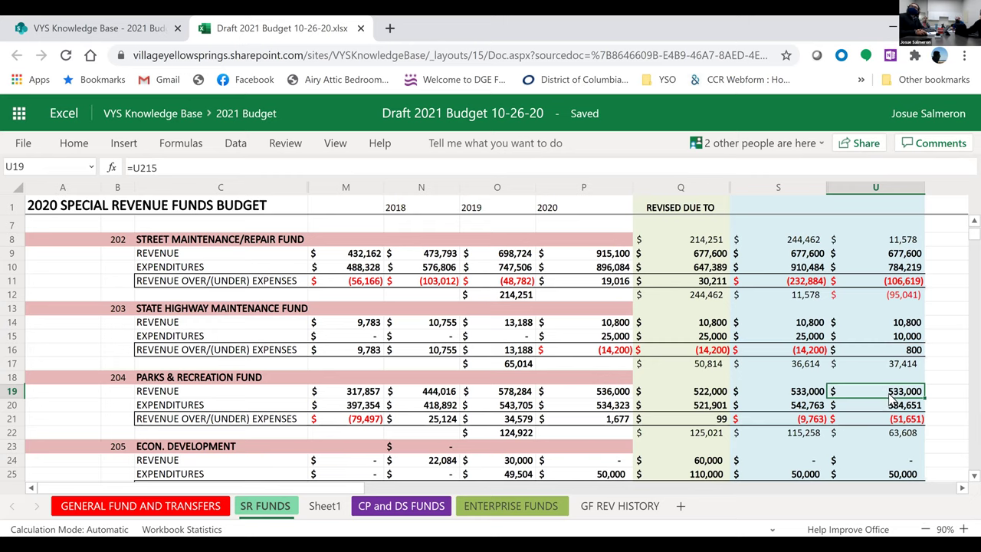
click(891, 405)
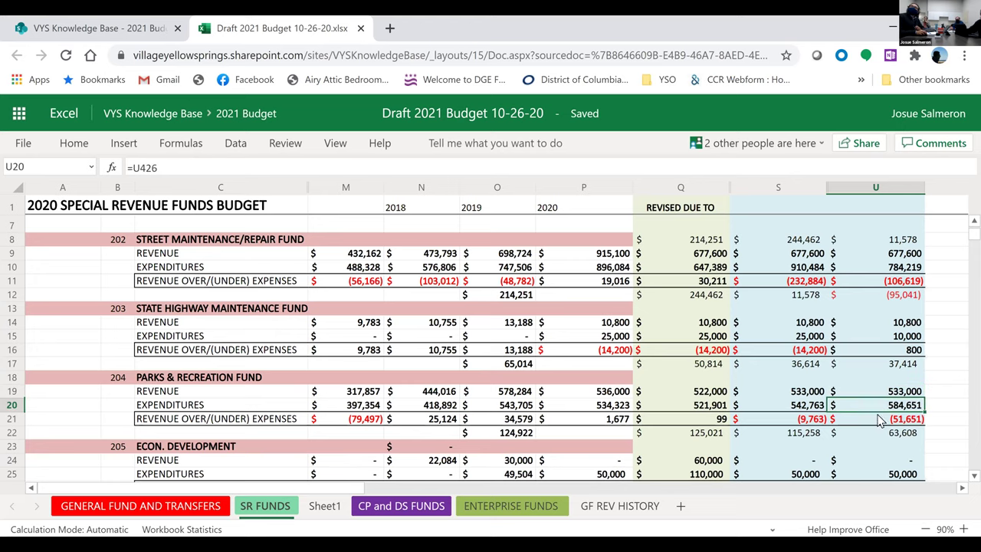
- Review the October draft revenue and expenditures for Econ. Development and the Green Space Fund, including the Green Space ending balance
scroll(882, 423, down, 1)
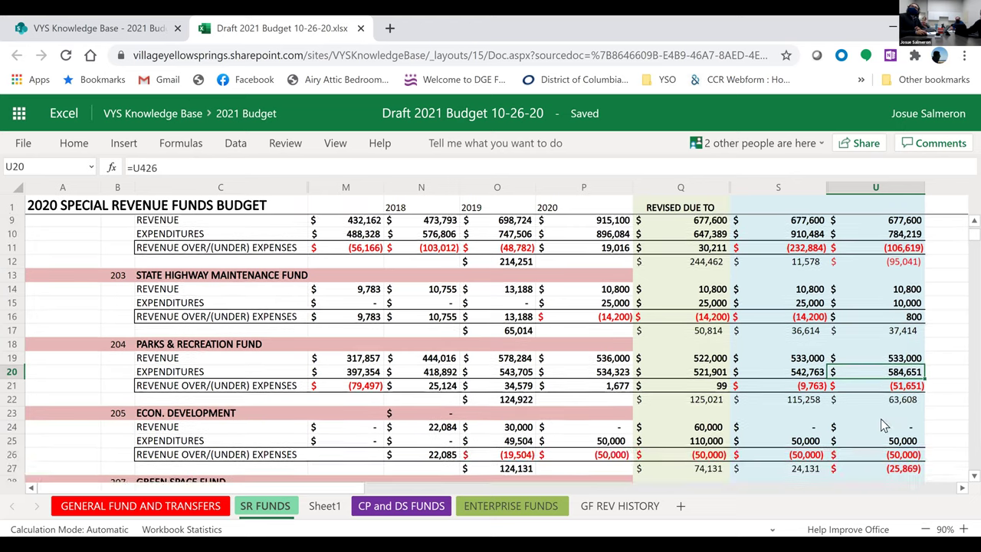
scroll(881, 425, down, 3)
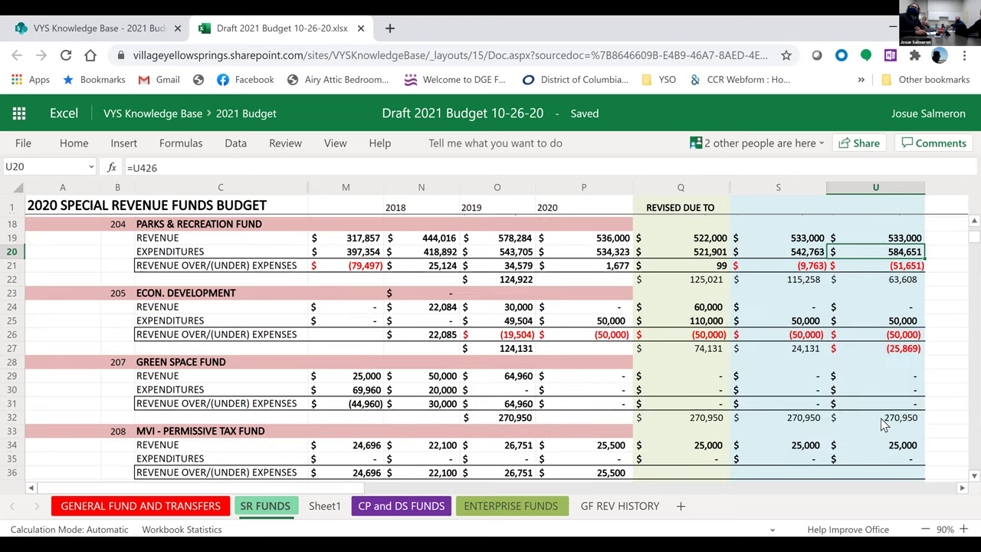
click(898, 324)
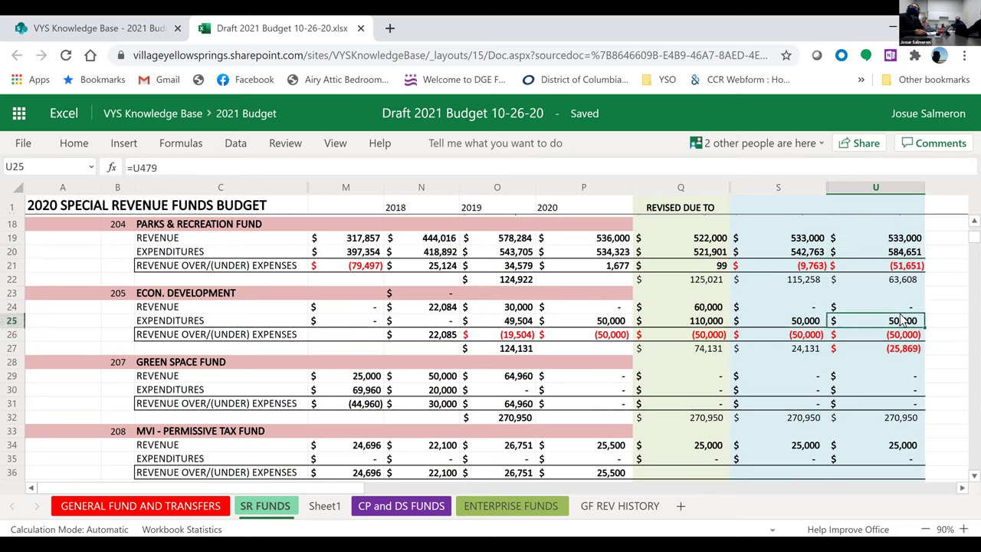
click(902, 308)
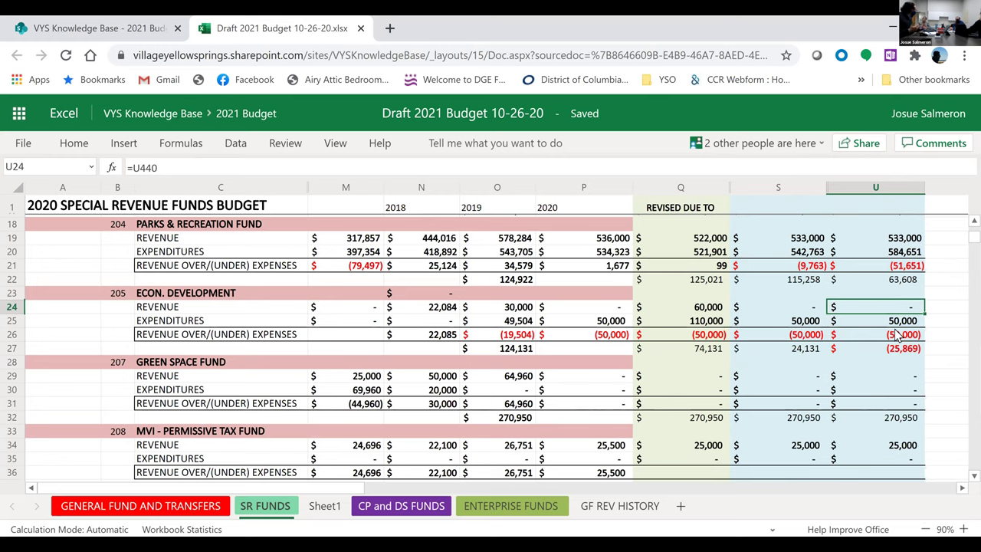
click(878, 378)
click(878, 390)
click(881, 379)
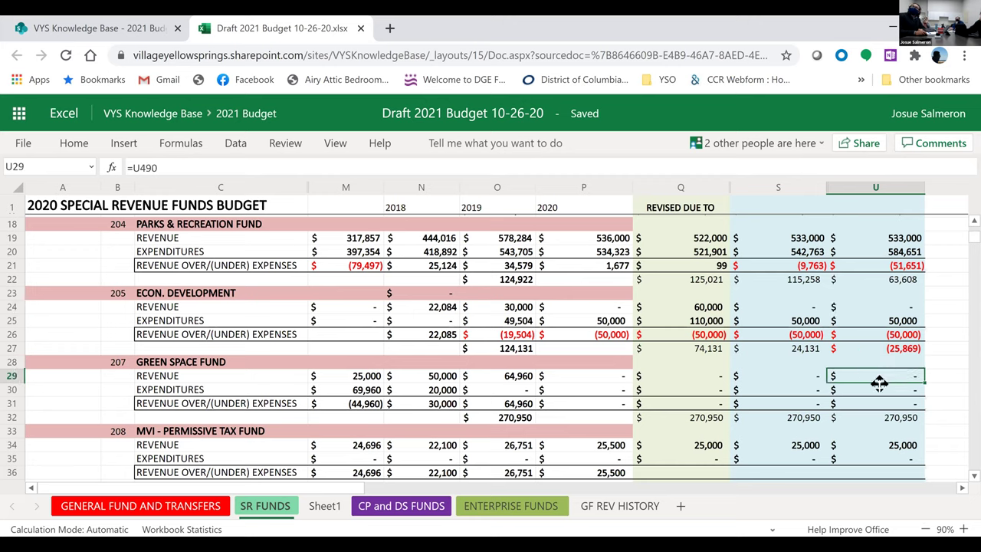
click(878, 389)
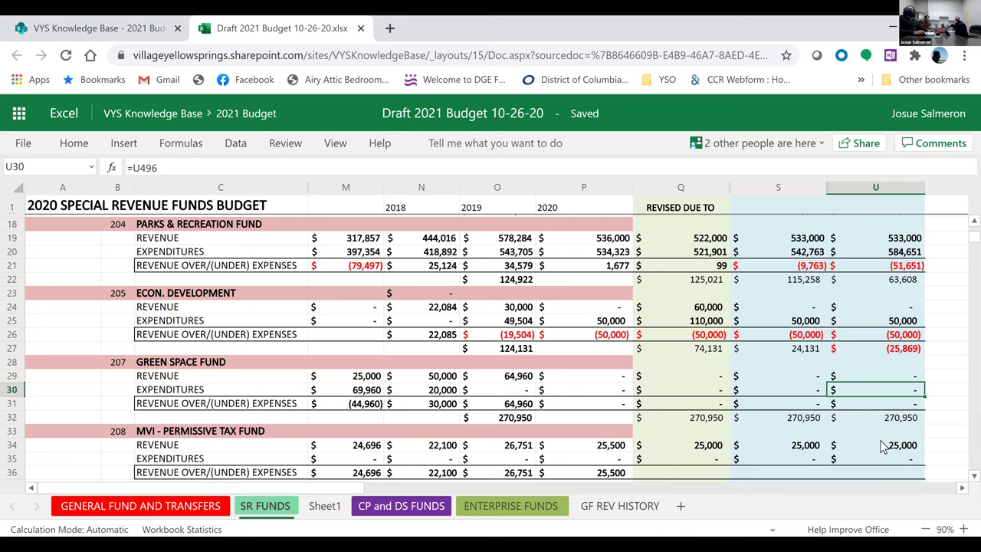
scroll(884, 446, down, 2)
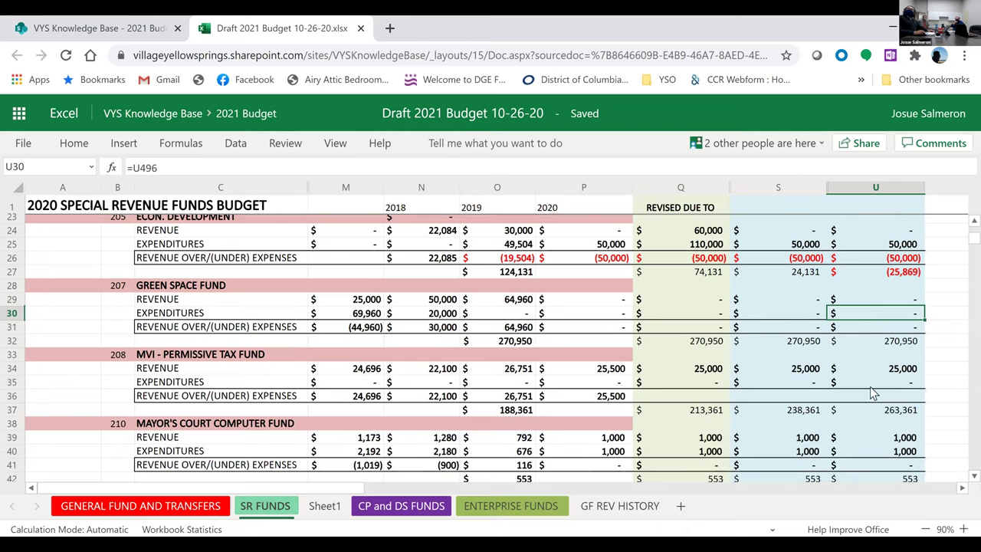
click(891, 338)
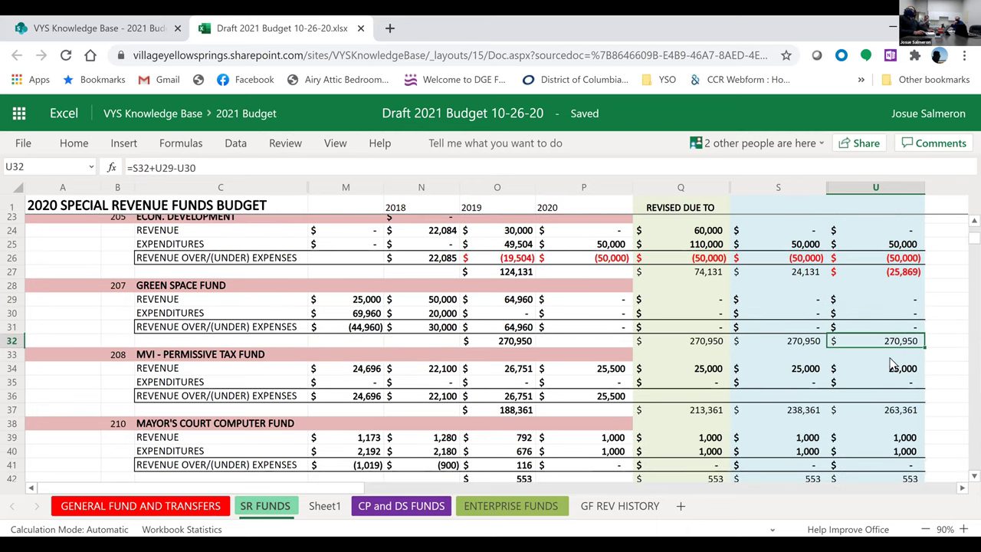
- Review the October draft figures for the MVI Permissive Tax, Mayor's Court Computer and Law Enforcement and Education funds
click(888, 364)
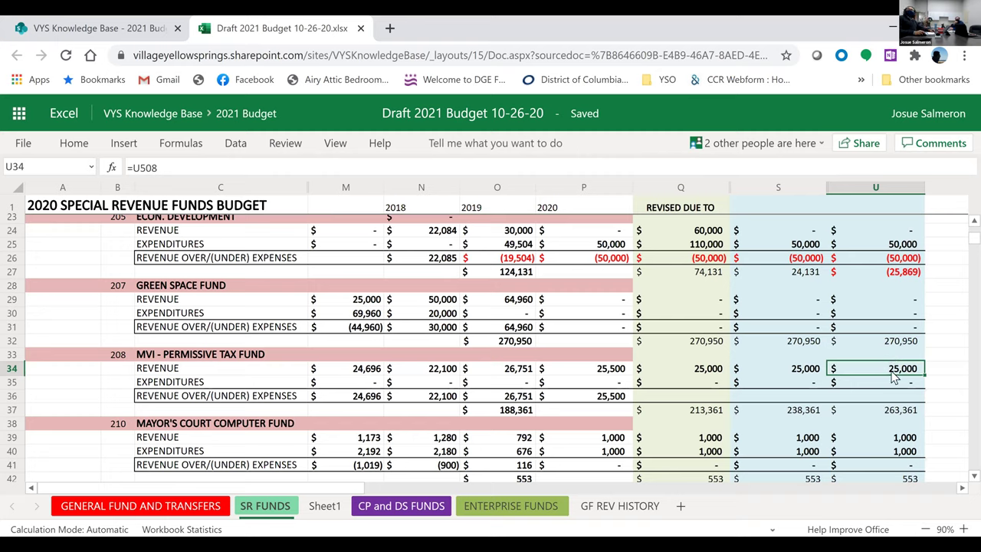
click(893, 381)
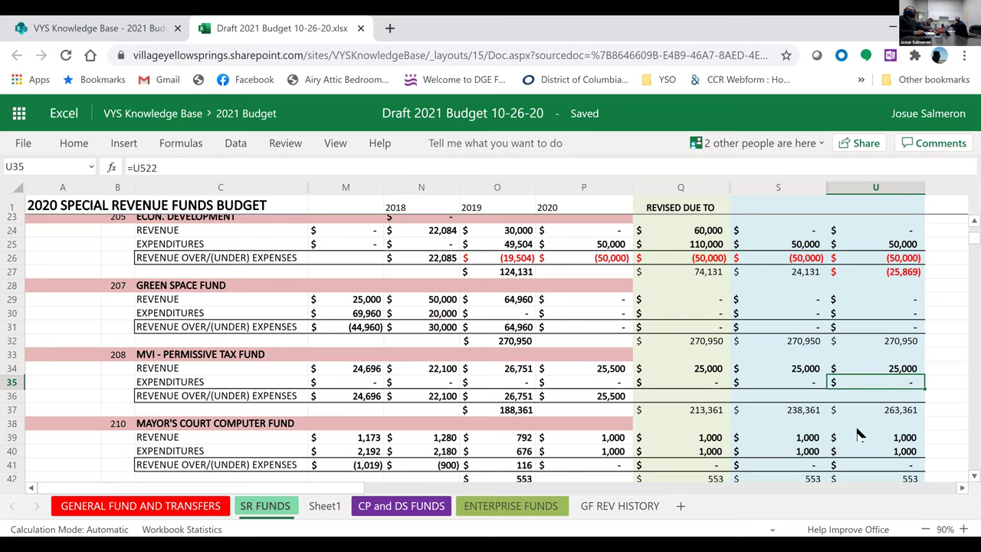
scroll(858, 435, down, 2)
click(896, 364)
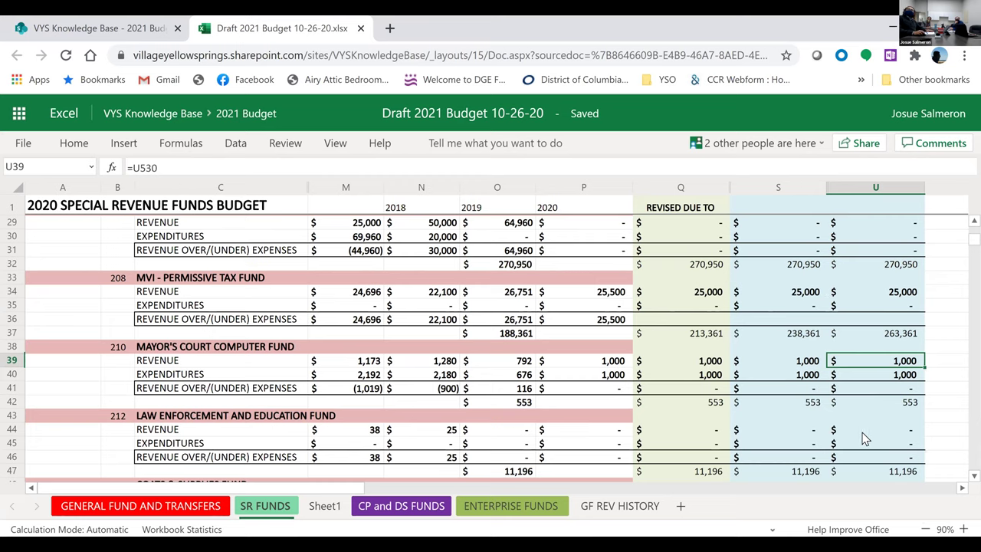
scroll(861, 429, down, 2)
click(894, 353)
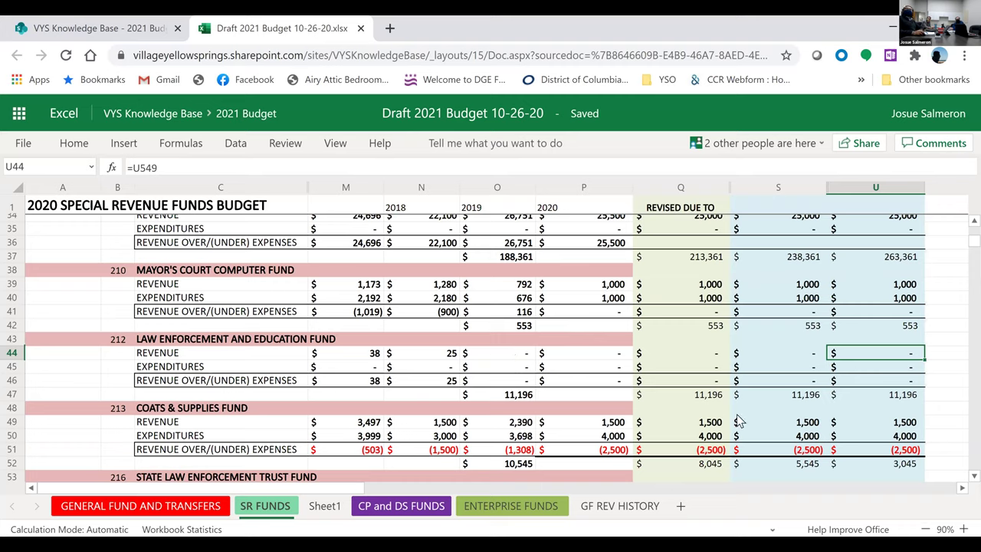
- Review the October draft figures from the Coats & Supplies Fund through the Utility Round Up and Police Pension funds
click(875, 423)
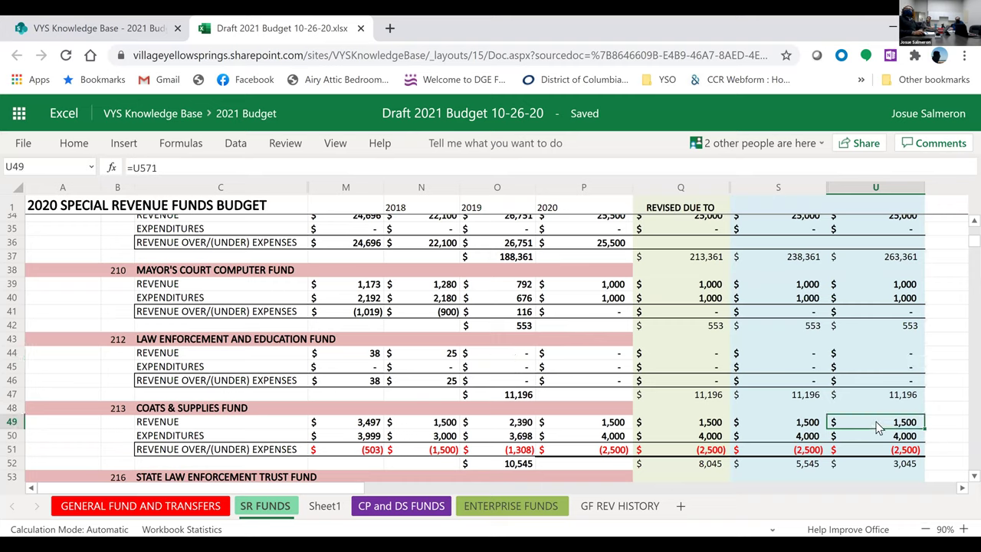
scroll(871, 437, down, 2)
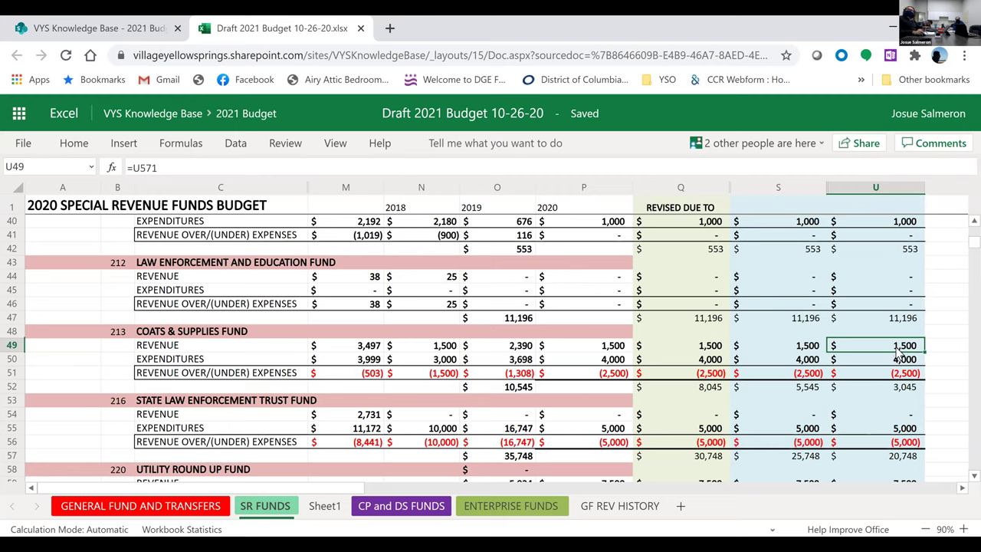
click(895, 362)
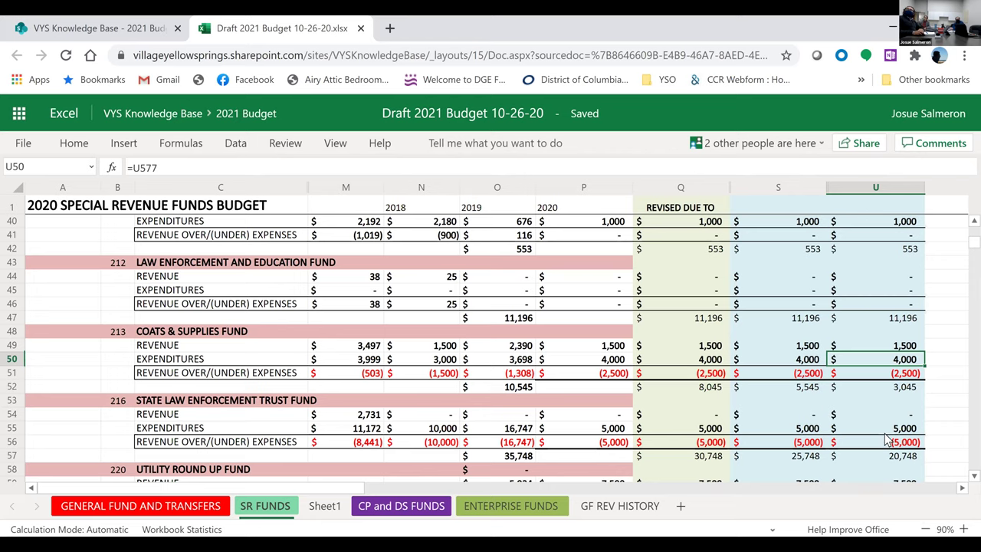
scroll(887, 437, down, 2)
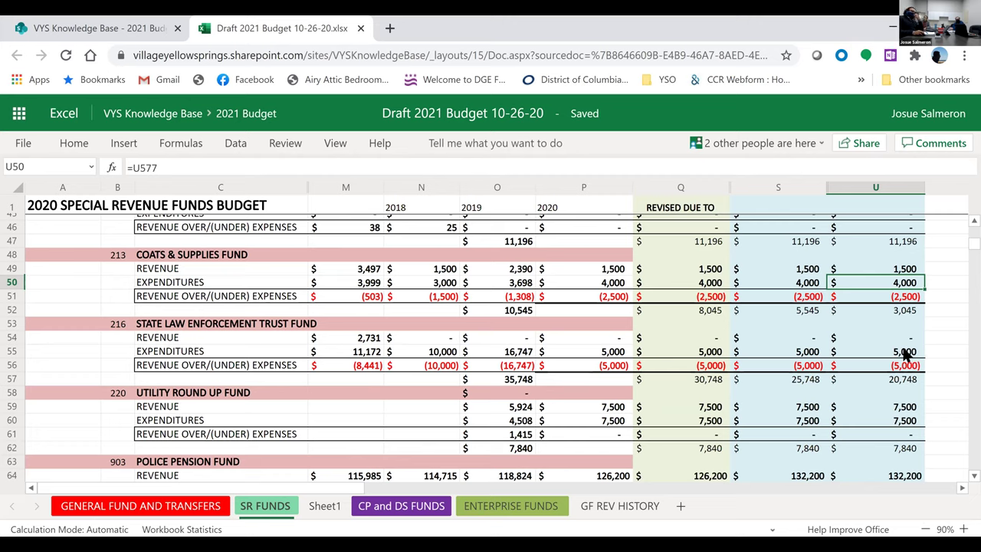
click(895, 423)
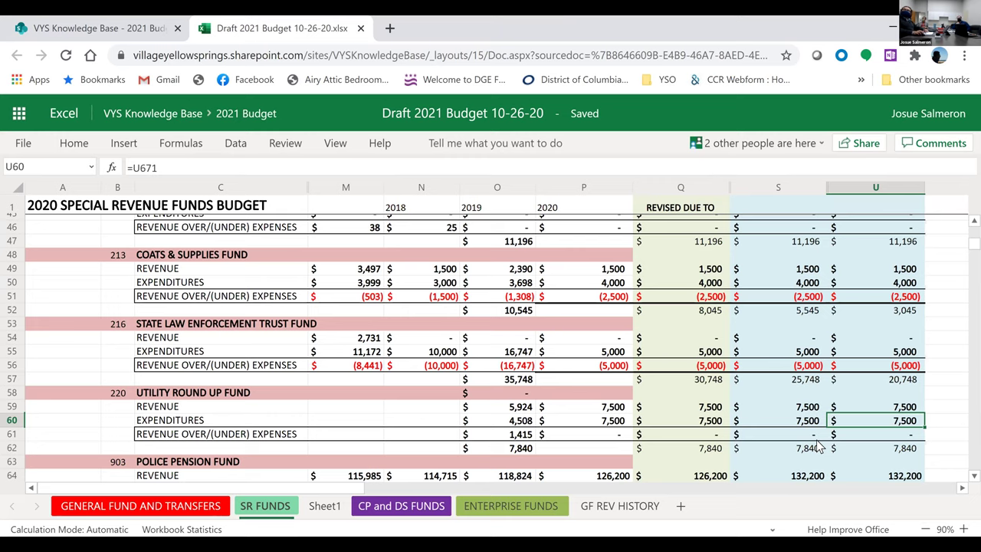
scroll(820, 451, down, 4)
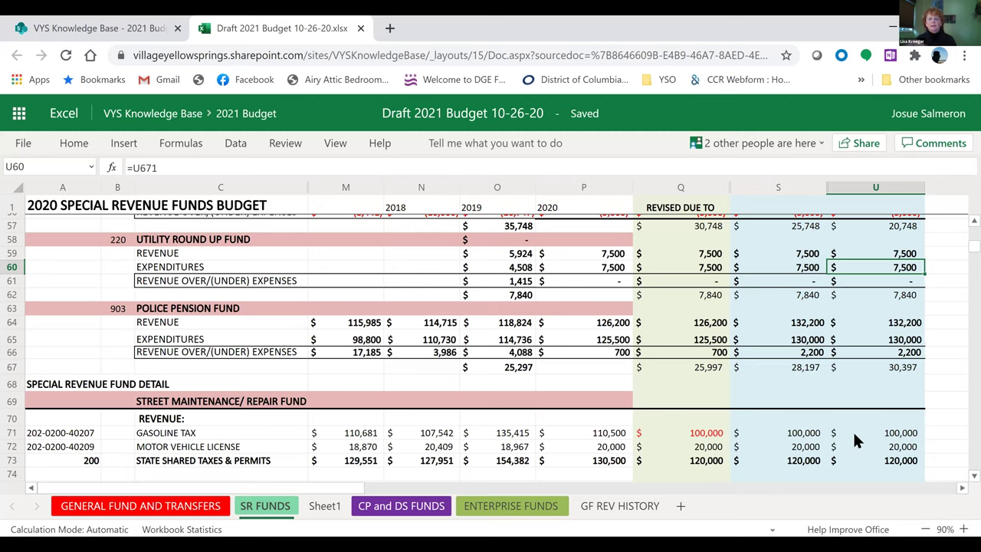
- Re-examine the October draft revenue over/(under) expenses for Econ. Development and Parks & Recreation, and return to the start of the fund breakdown
scroll(853, 429, up, 6)
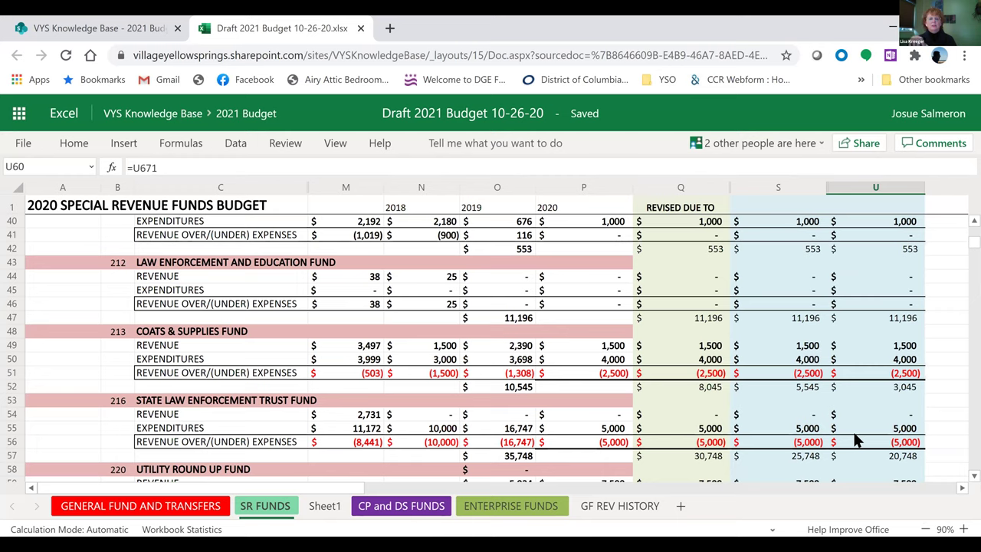
scroll(855, 439, up, 4)
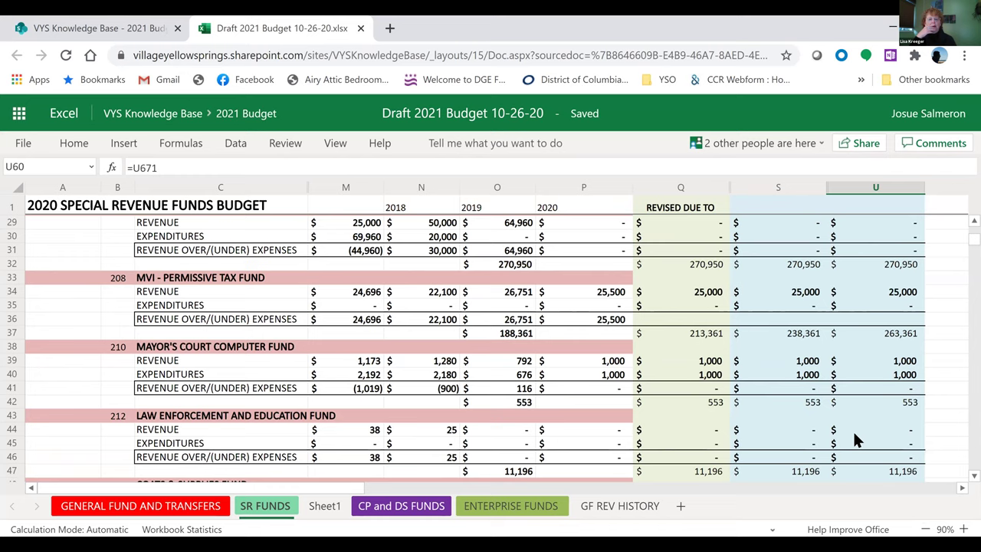
scroll(853, 446, up, 4)
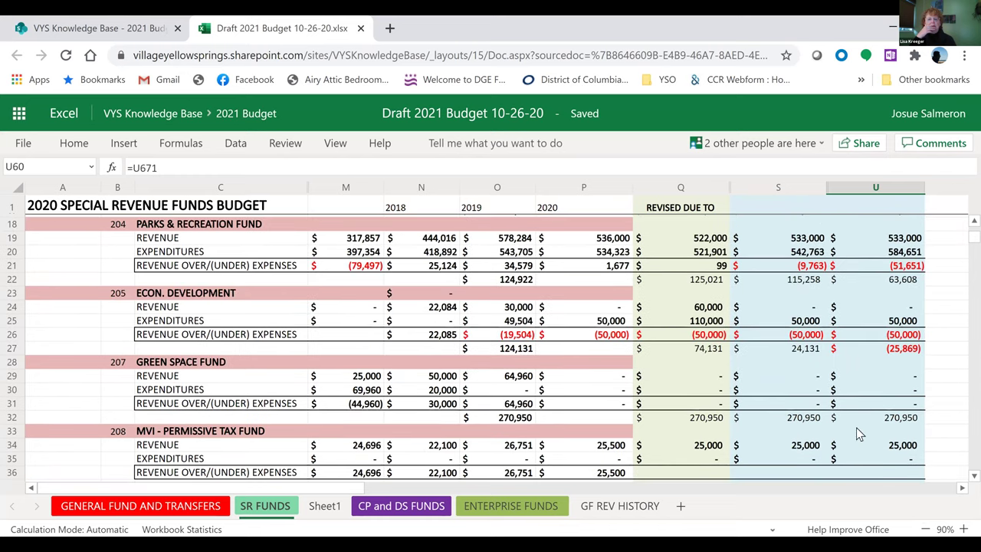
click(915, 335)
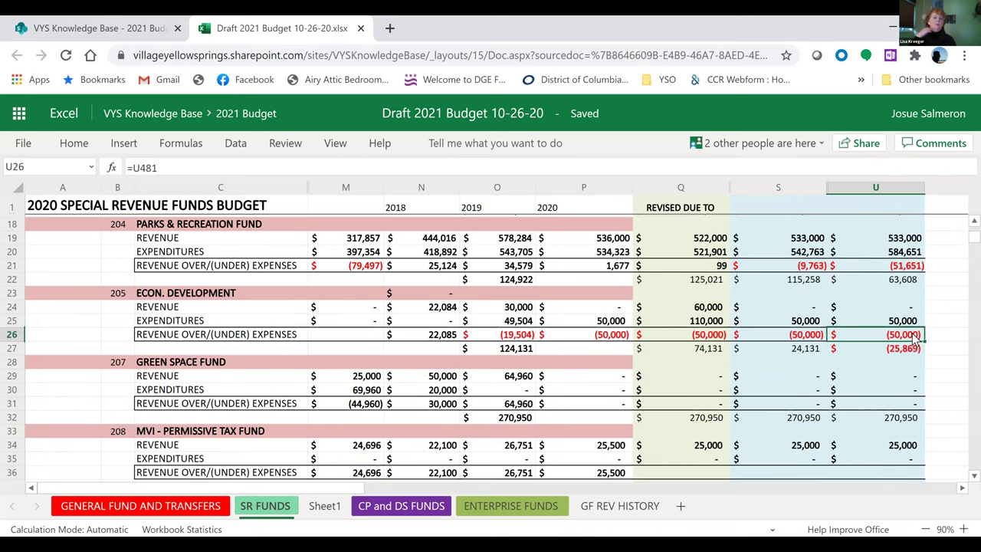
click(912, 257)
click(914, 264)
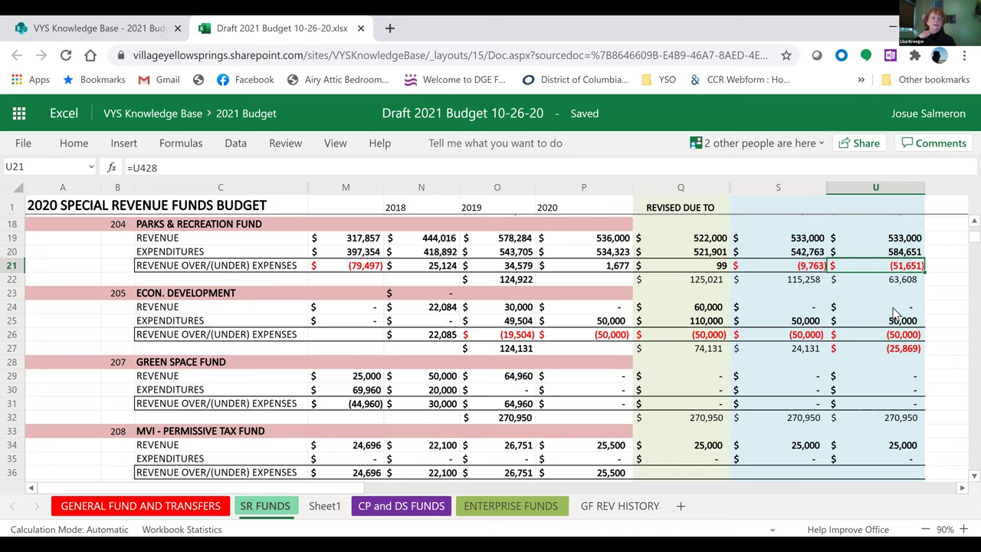
scroll(866, 376, up, 4)
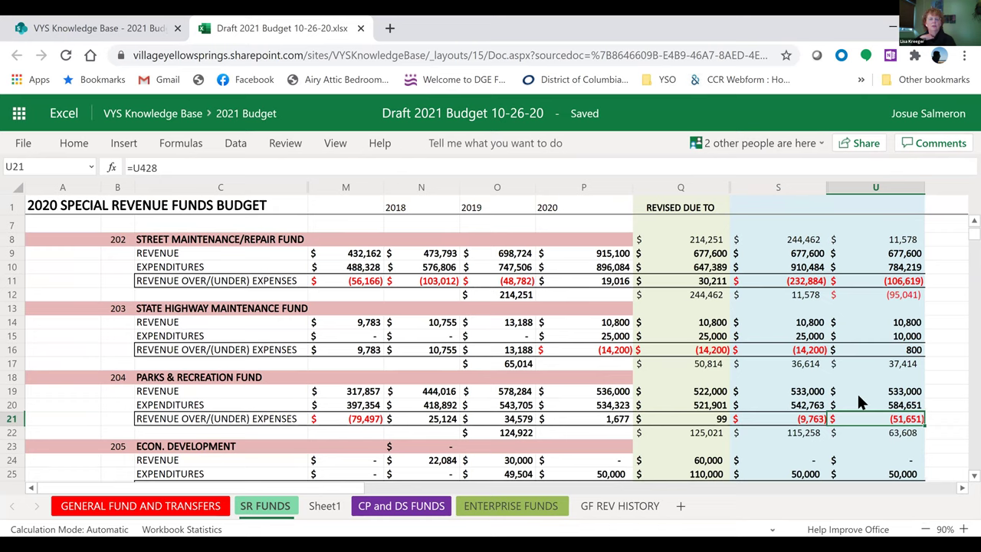
scroll(858, 399, up, 2)
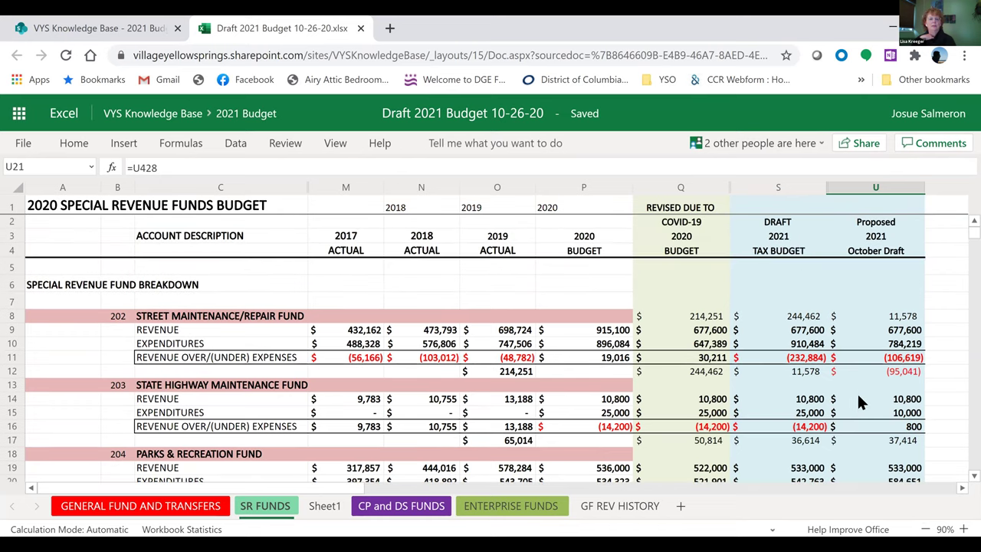
scroll(858, 399, down, 2)
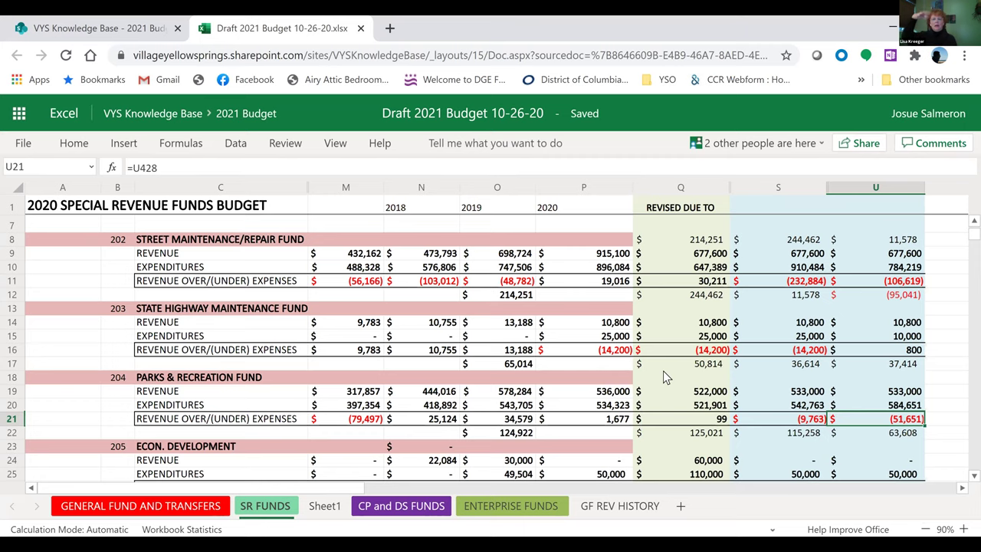
scroll(665, 375, up, 1)
scroll(665, 376, up, 1)
scroll(665, 376, down, 2)
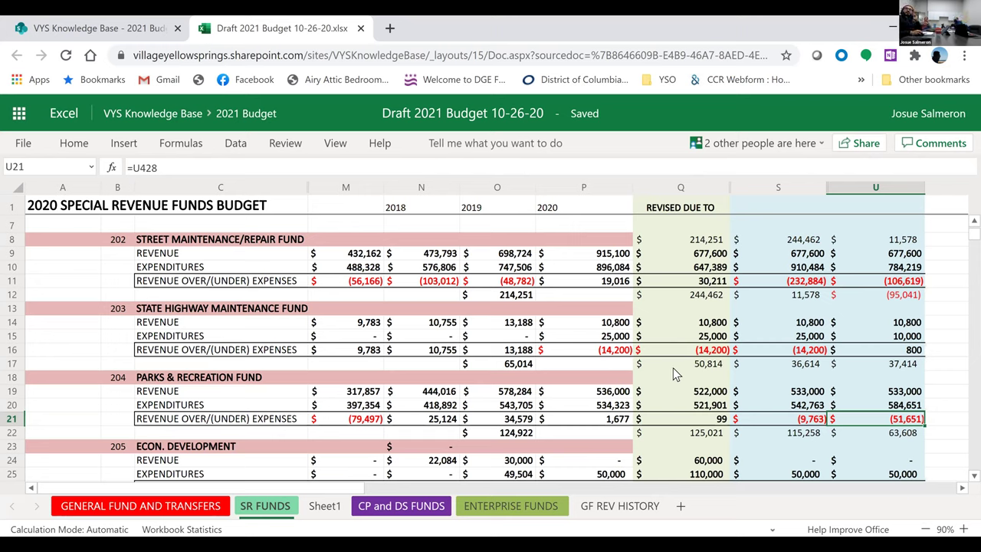
- Review the October draft opening balance, revenue and expenditures of the Street Maintenance/Repair Fund
click(958, 491)
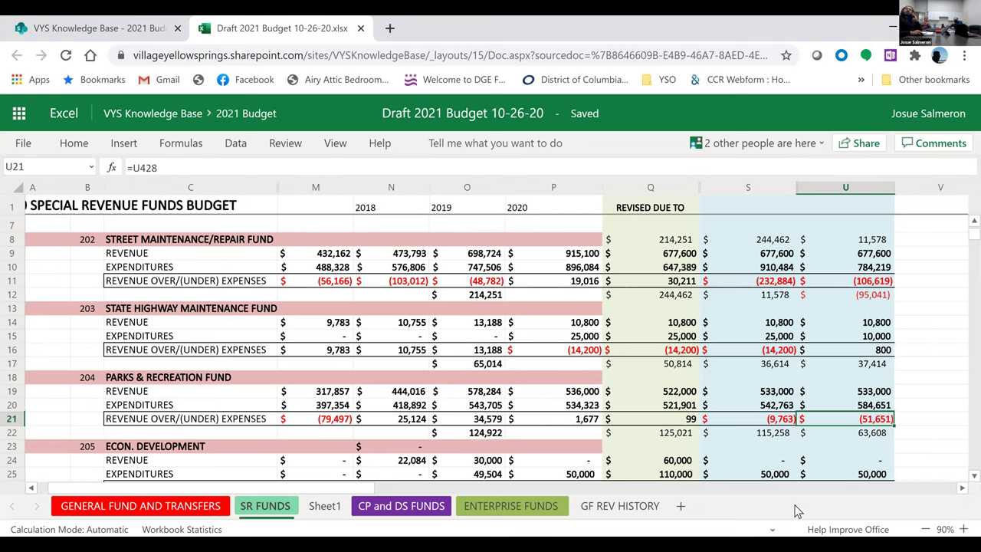
drag(348, 494, 333, 494)
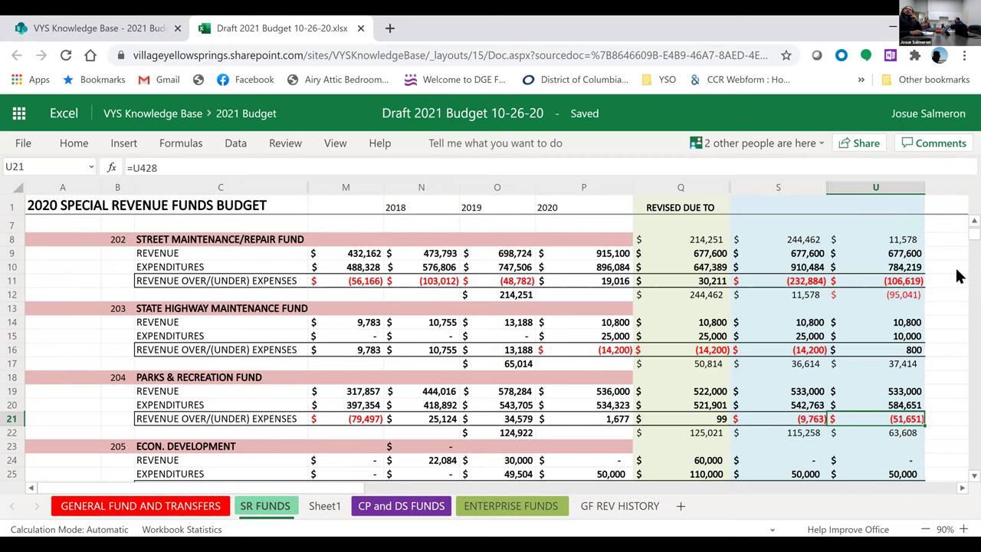
click(916, 255)
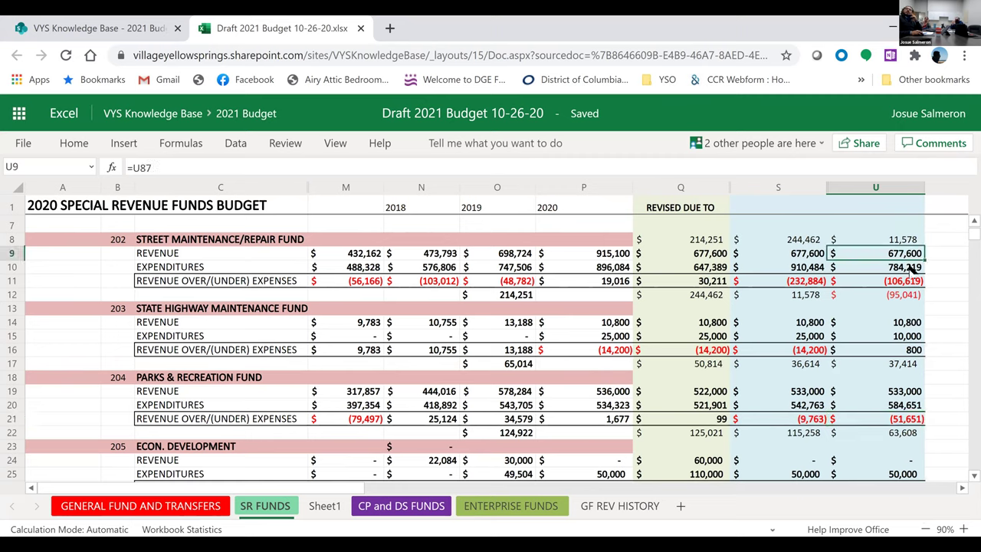
click(912, 267)
click(913, 255)
click(913, 242)
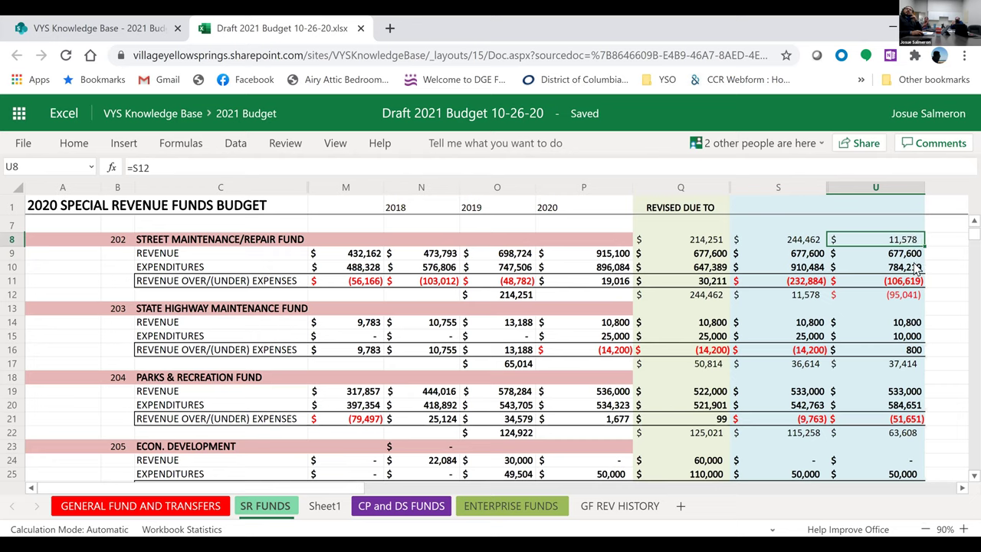
click(914, 266)
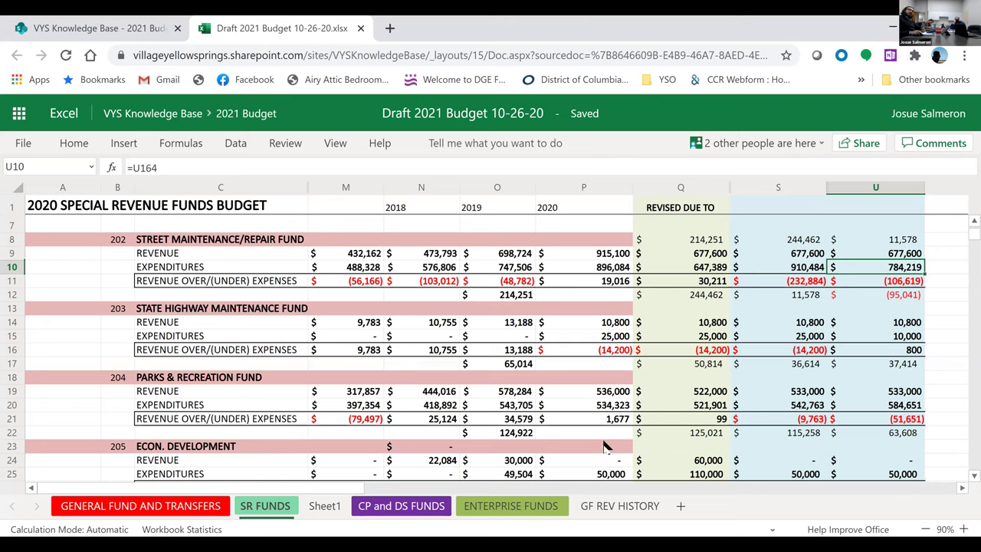
- Examine the fund breakdown down to Green Space, including the 2019 Econ. Development ending balance and 2019 Street Maintenance/Repair expenditures
click(949, 379)
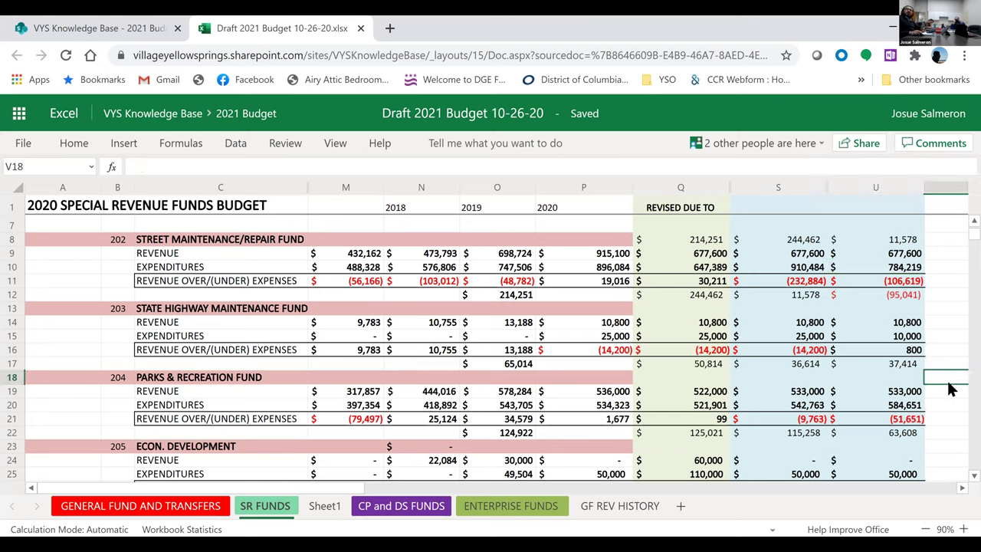
scroll(932, 420, down, 4)
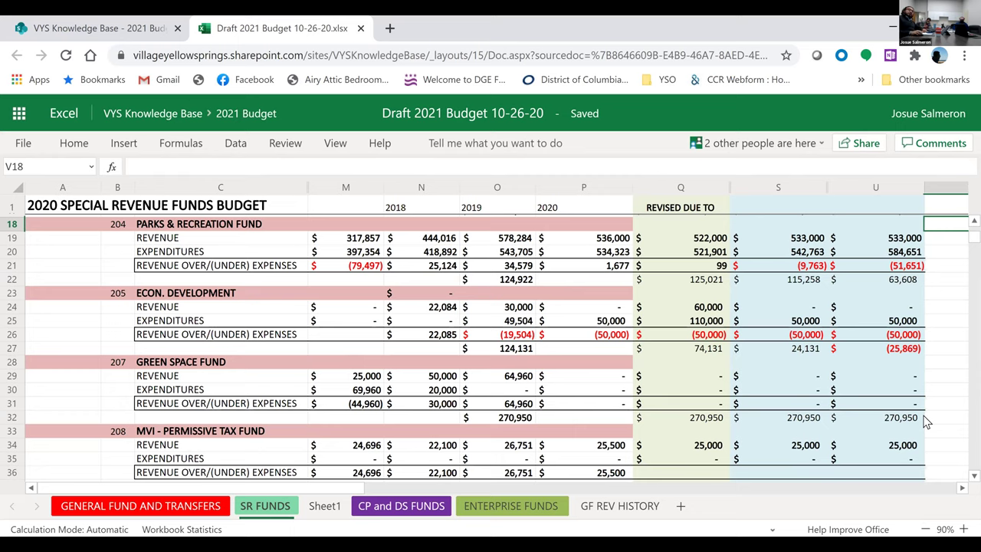
scroll(878, 370, up, 2)
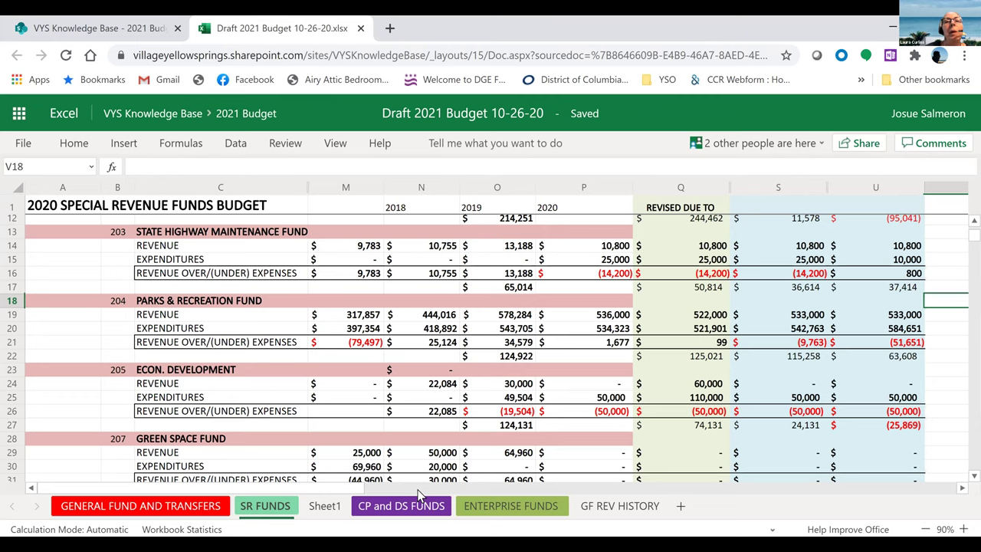
click(488, 427)
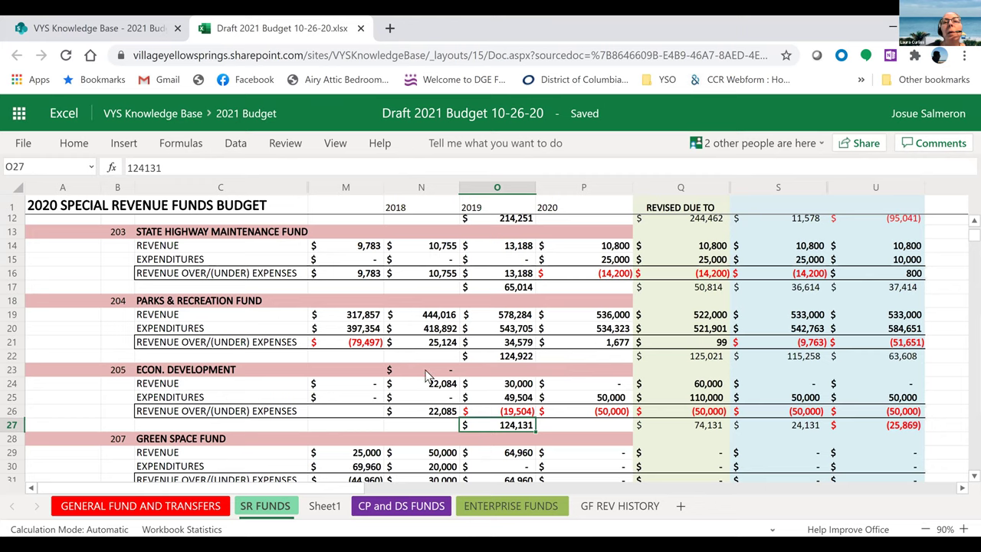
scroll(435, 373, up, 4)
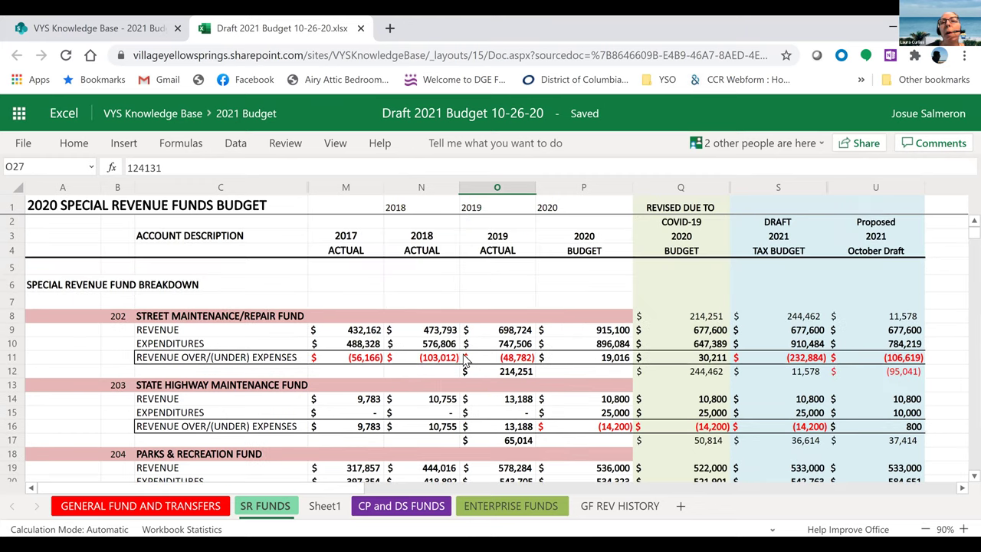
click(505, 347)
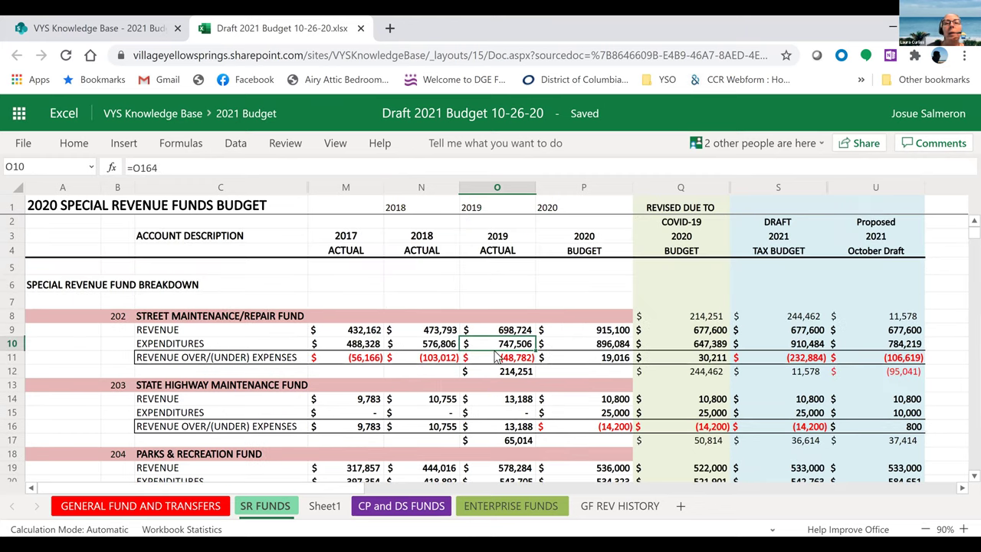
- Examine the Street Fund revenue and Streets personnel expenditure detail, including the October draft health insurance amount
scroll(402, 383, down, 12)
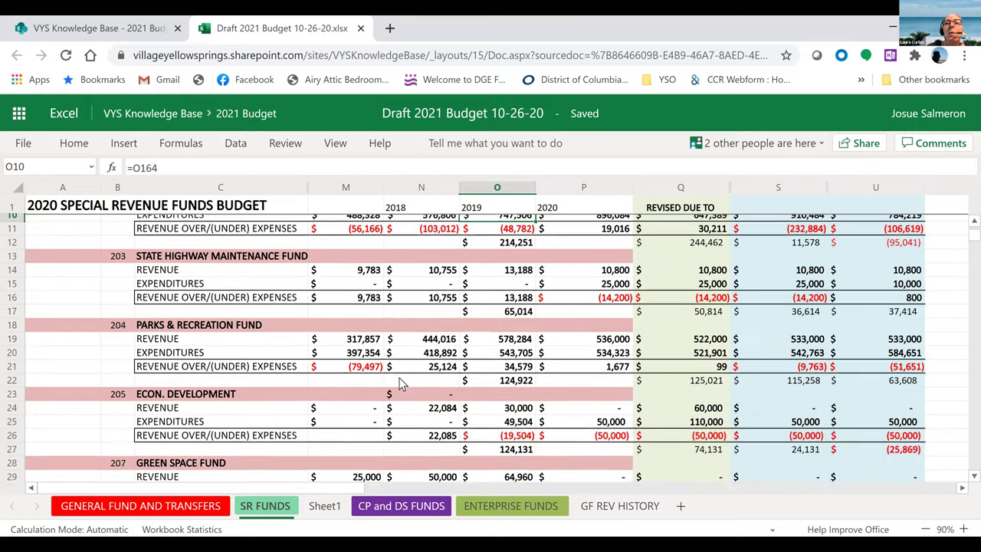
scroll(402, 383, down, 10)
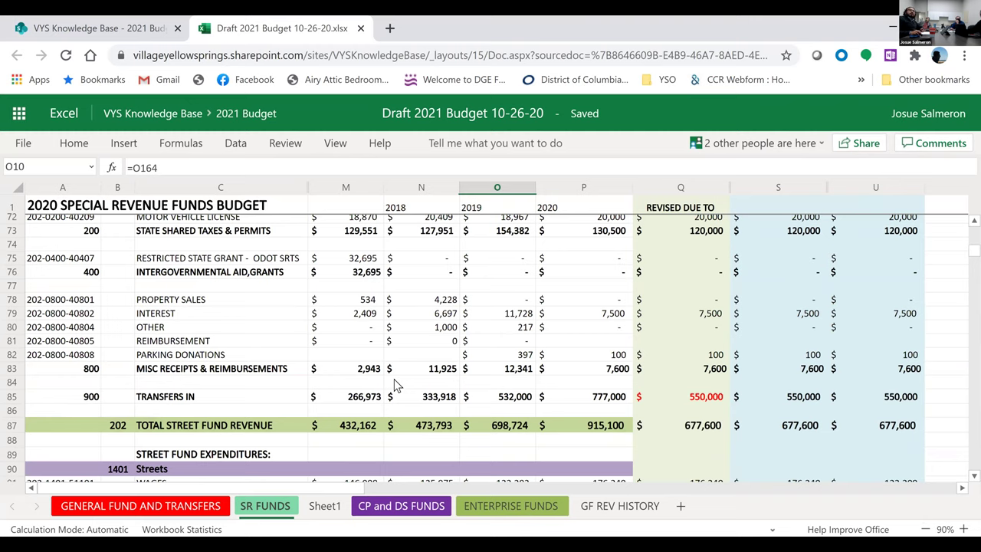
scroll(396, 385, down, 5)
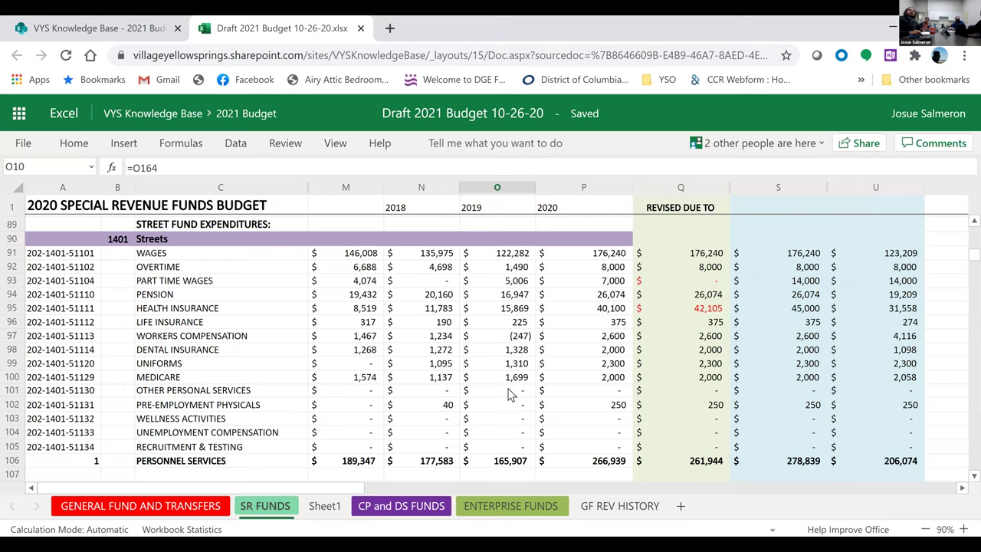
scroll(512, 436, up, 2)
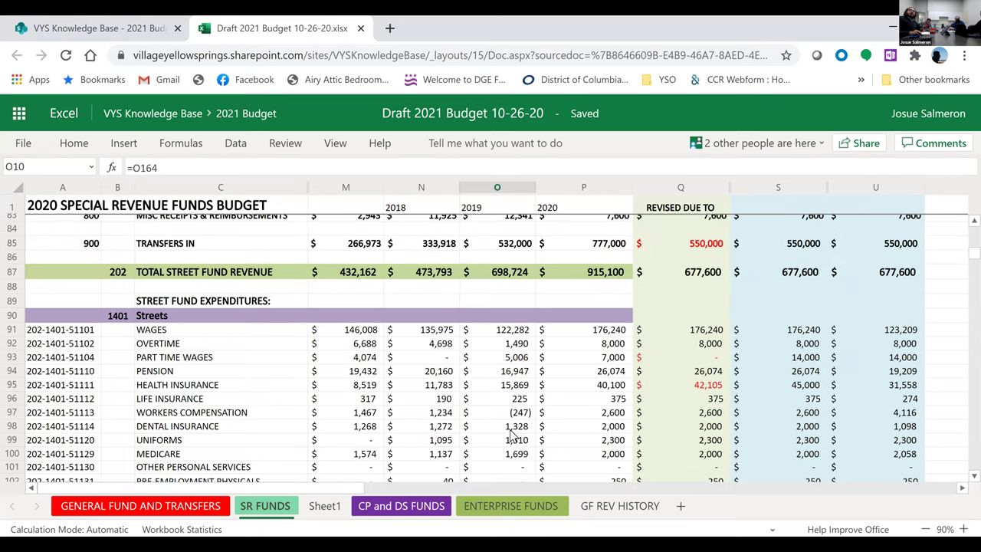
scroll(513, 436, down, 2)
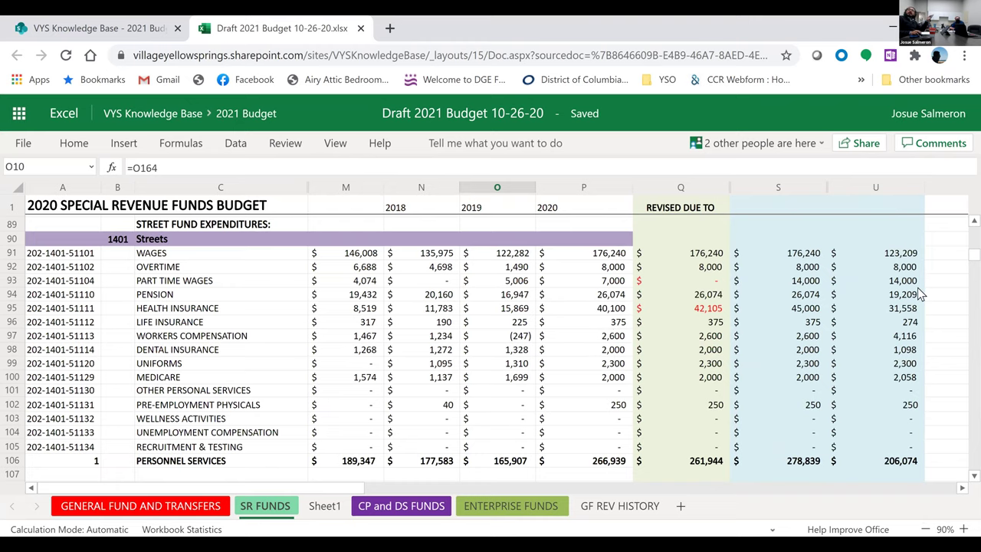
click(898, 308)
scroll(891, 374, up, 10)
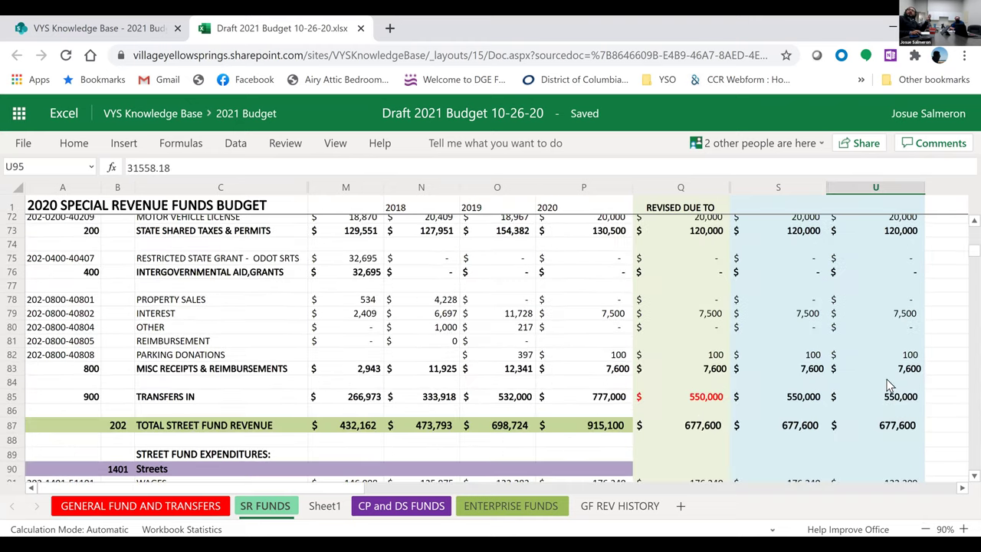
scroll(881, 209, down, 4)
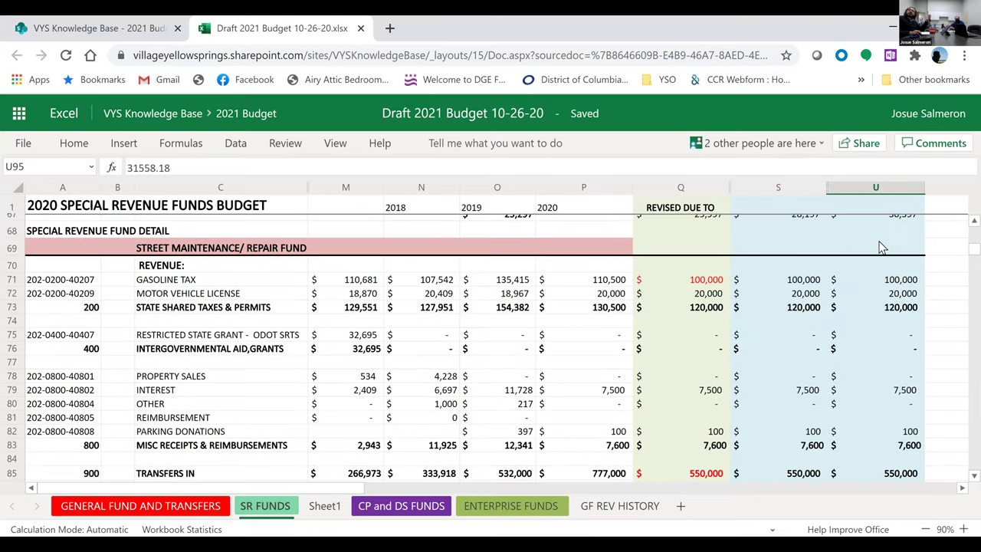
scroll(882, 345, down, 7)
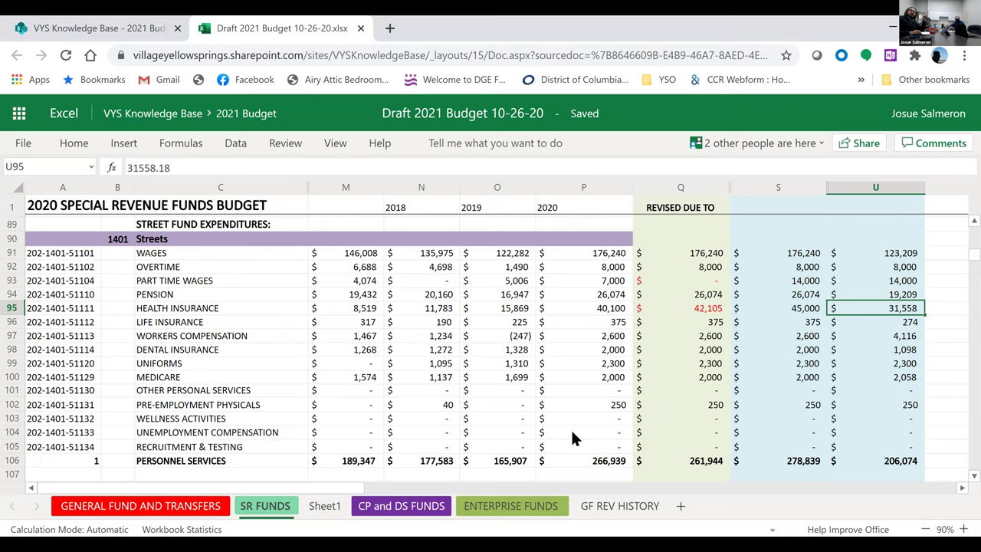
- Compare the Streets personnel services total in the 2020 budget with the 2021 October draft
click(594, 461)
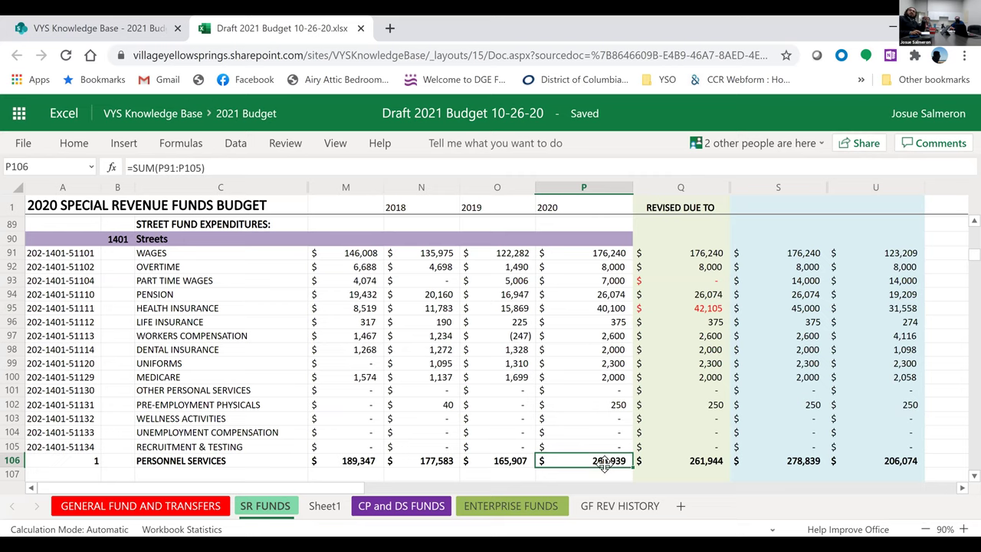
click(881, 464)
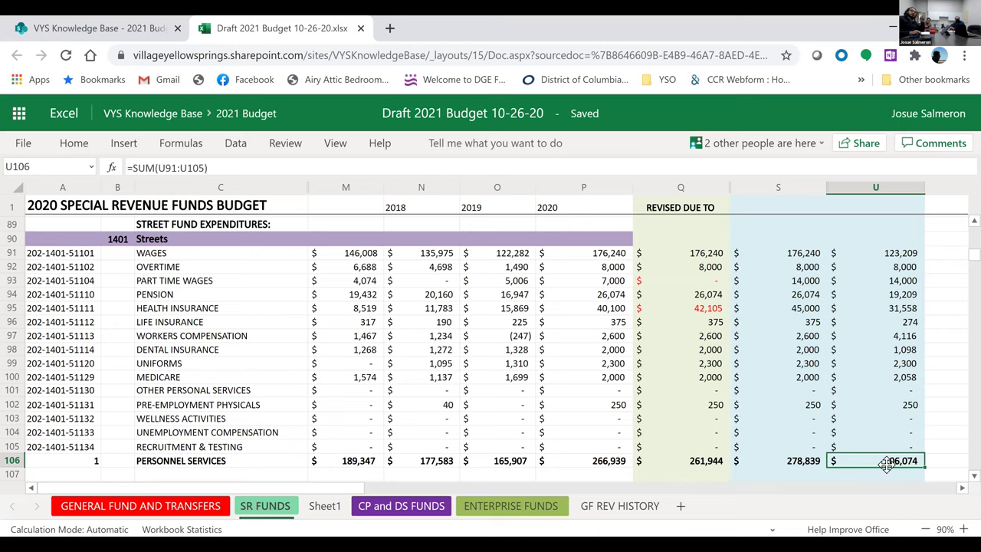
scroll(886, 465, down, 2)
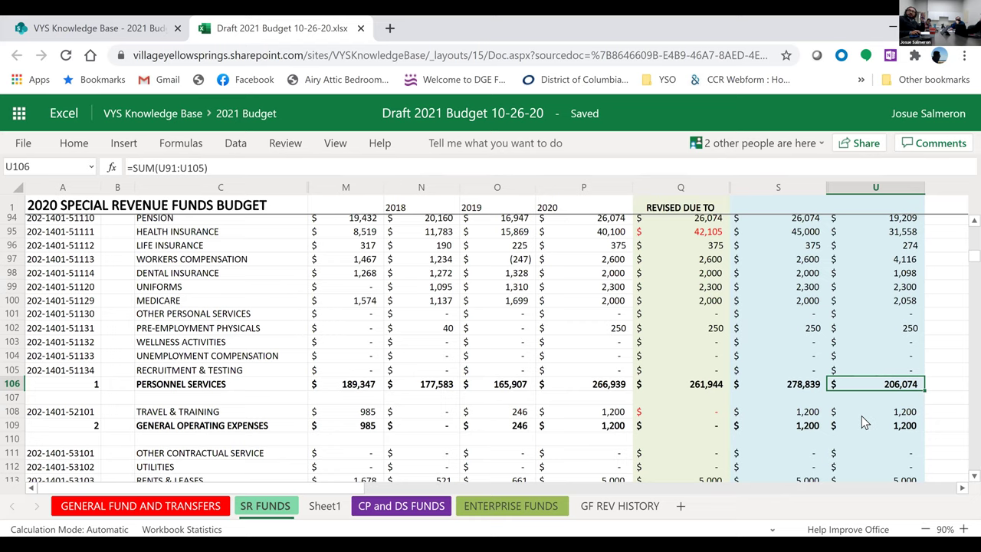
scroll(861, 415, up, 2)
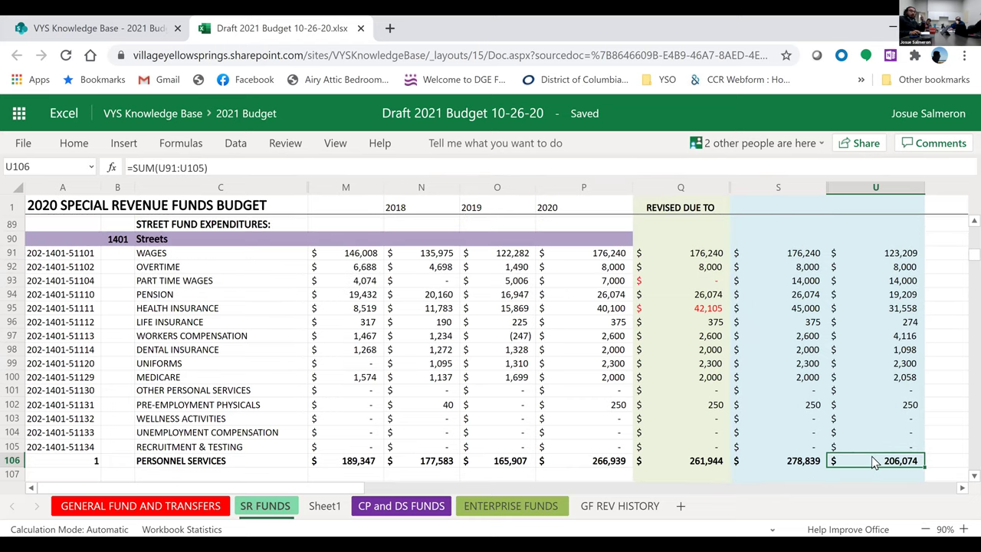
- Review the remaining Streets and State Highway expenditures and the Parks & Recreation revenue, including the 2020 budgeted charges for services
scroll(843, 452, down, 6)
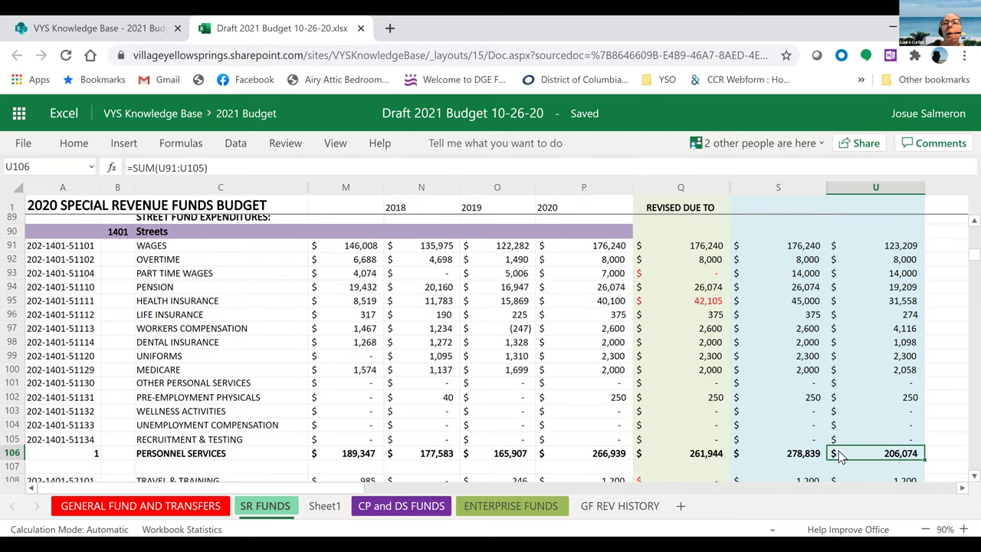
scroll(841, 457, down, 10)
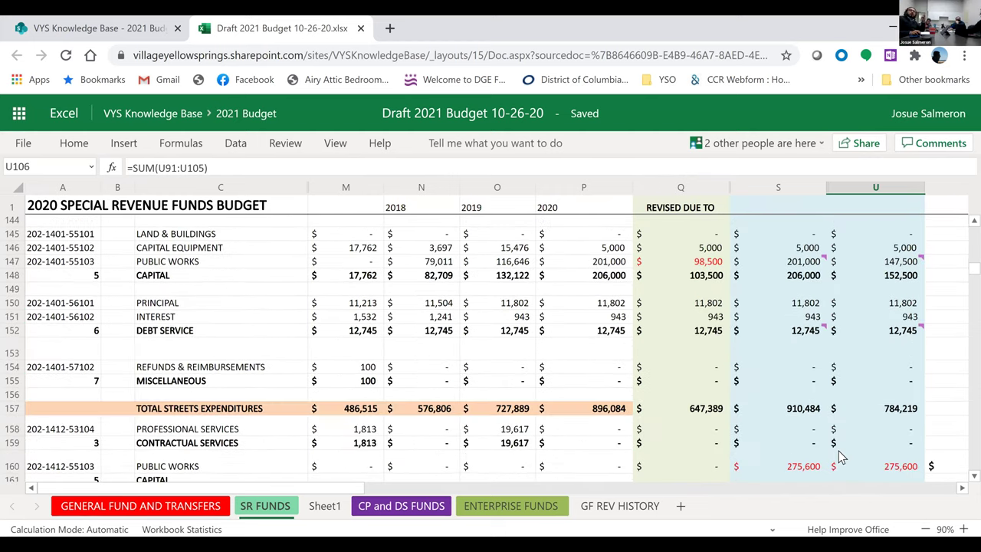
scroll(839, 457, down, 12)
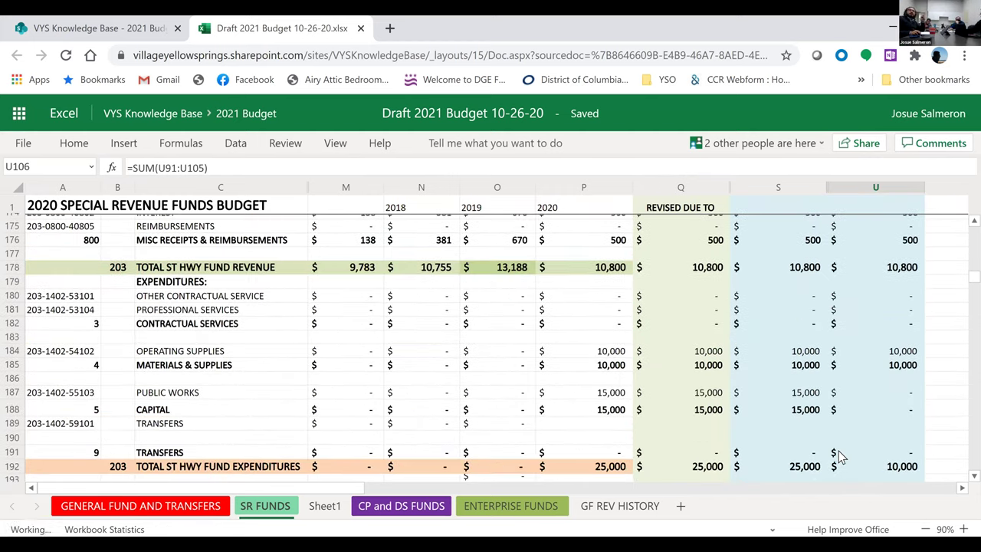
scroll(842, 457, down, 2)
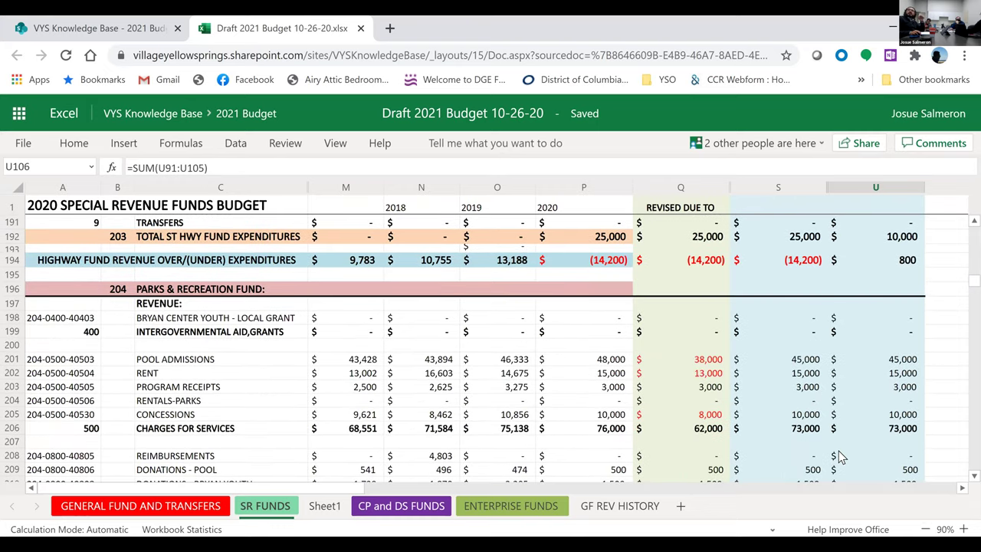
click(610, 434)
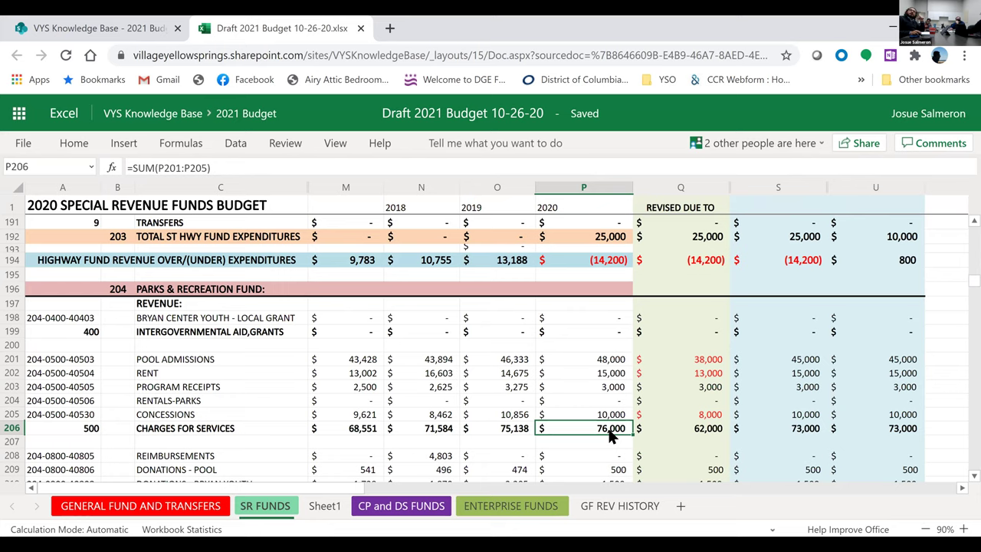
scroll(611, 433, down, 6)
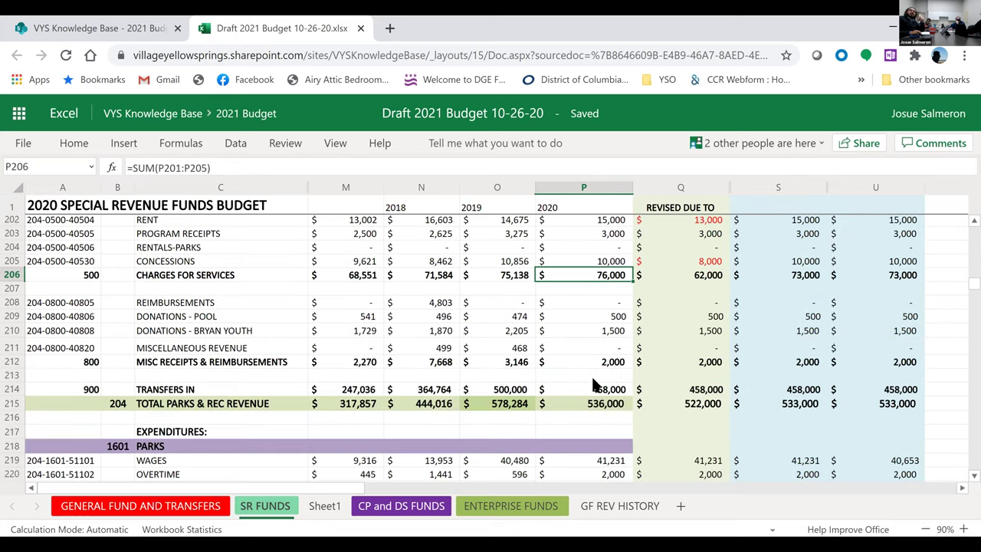
- Compare the Parks personnel services total and wages between the 2020 budget and the 2021 October draft
scroll(594, 391, down, 5)
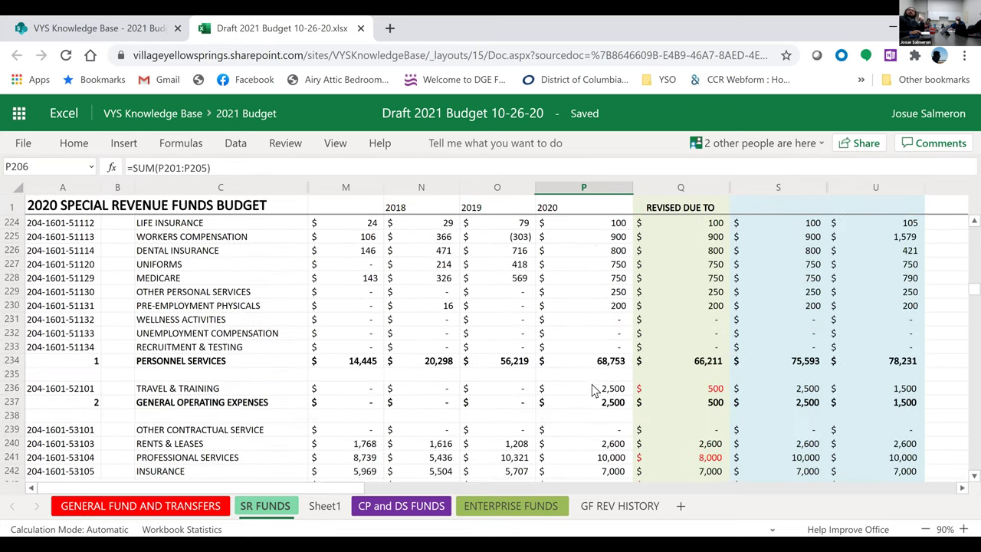
scroll(622, 375, up, 2)
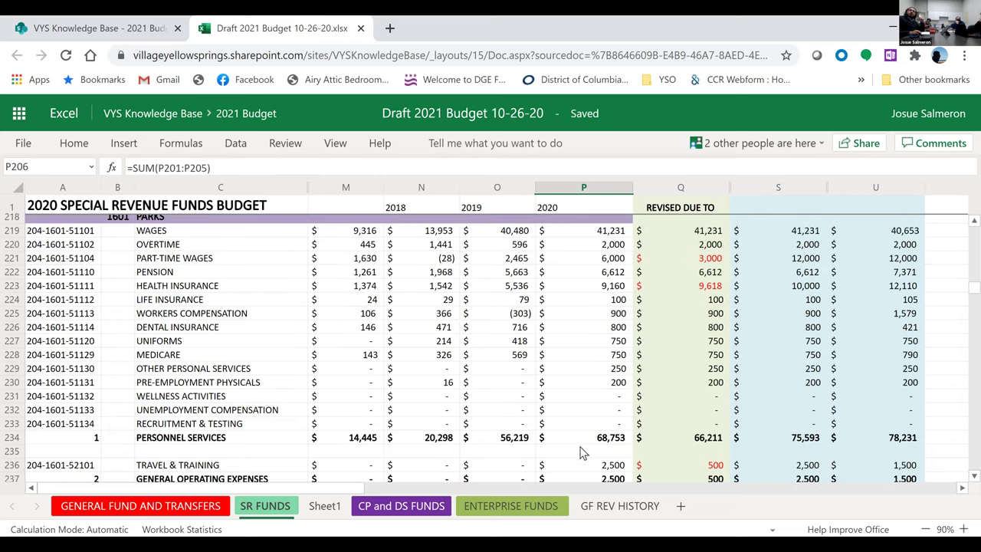
click(603, 439)
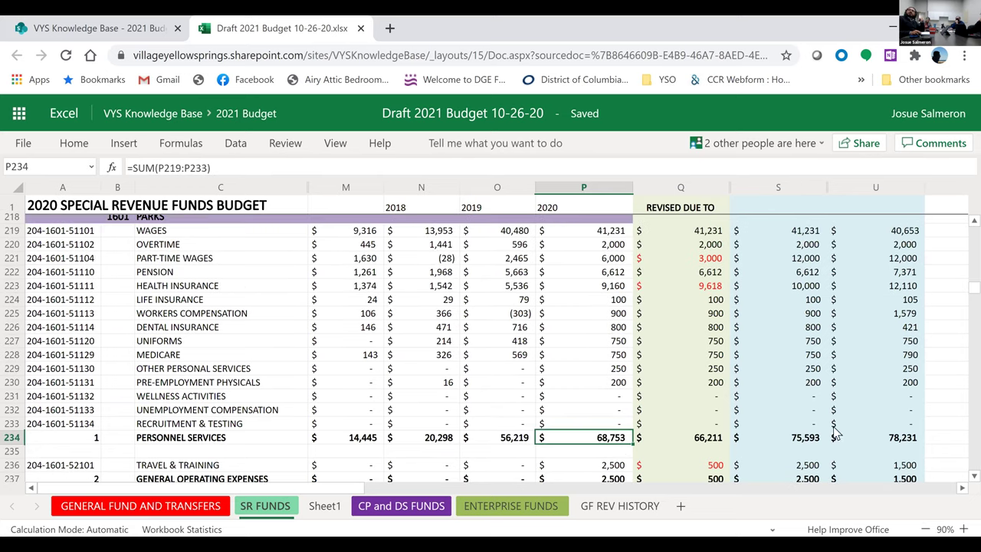
click(901, 443)
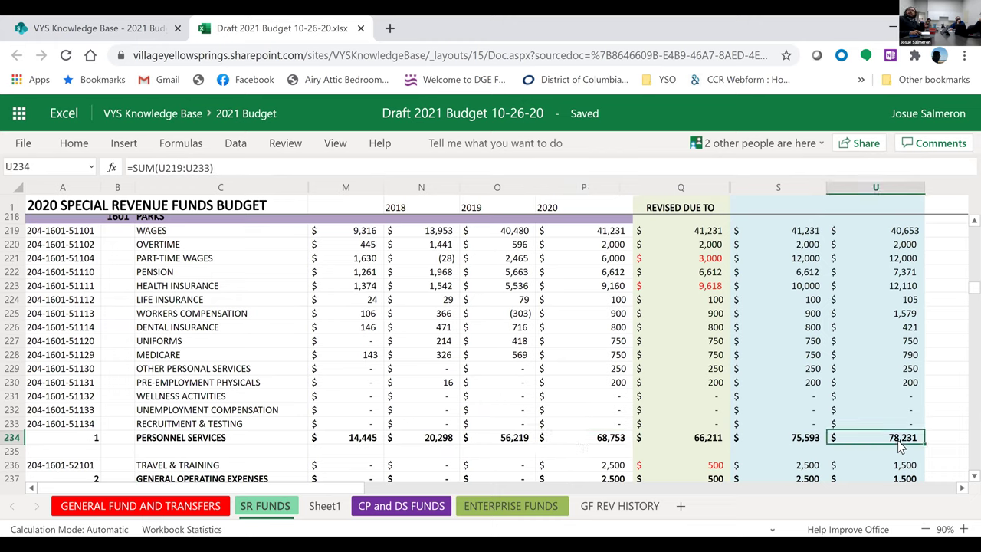
click(613, 233)
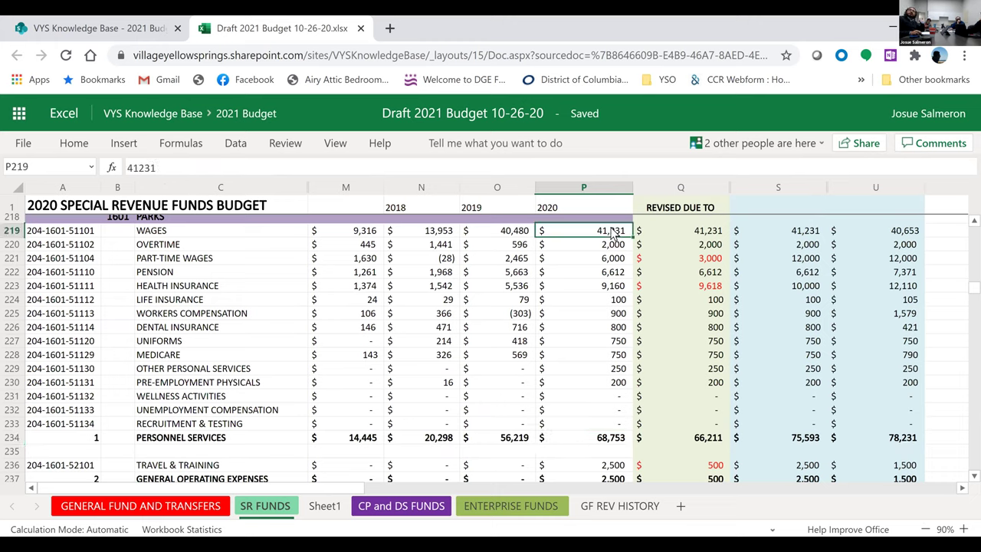
click(893, 236)
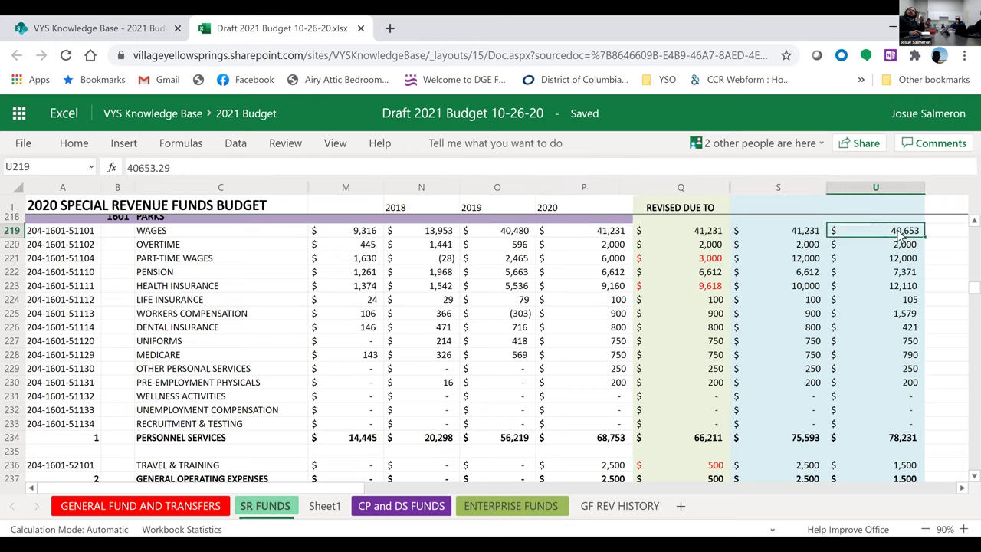
- Compare Parks wages in 2019, the 2020 budget and the 2021 October draft, and check the draft health insurance amount
click(518, 235)
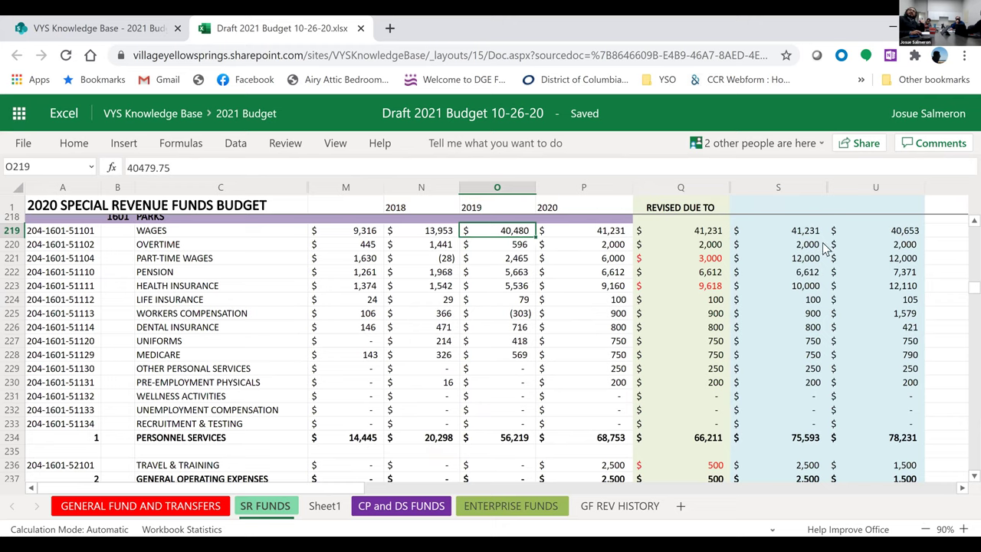
click(887, 234)
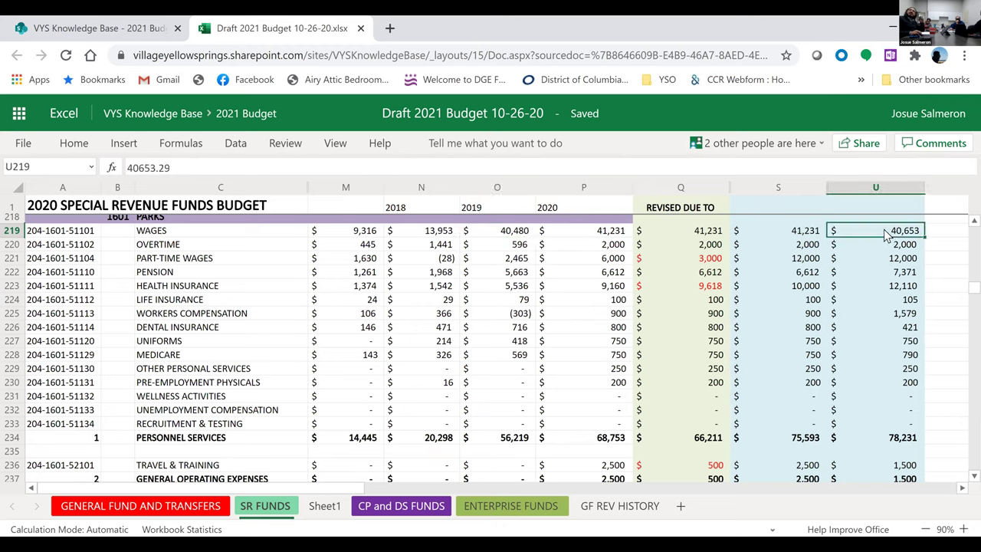
click(901, 289)
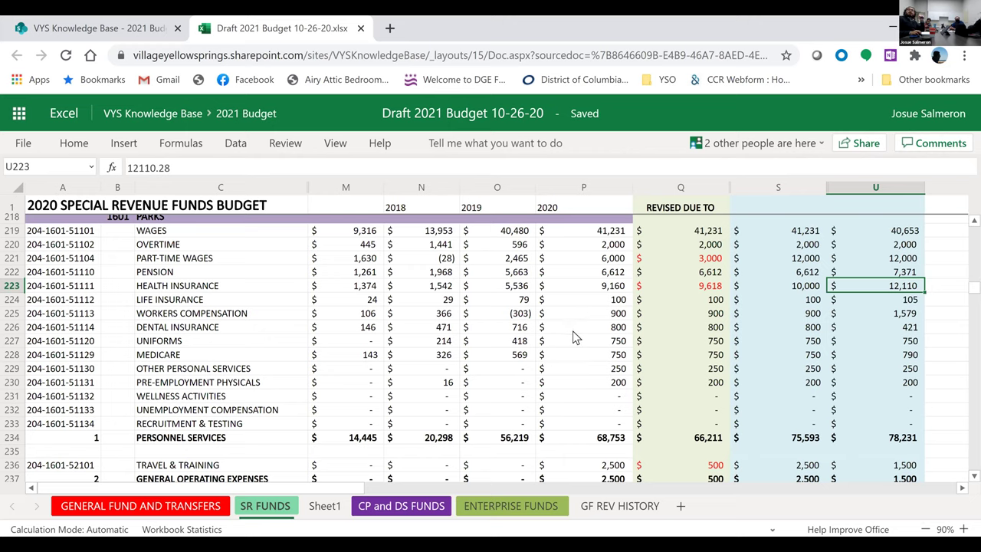
click(613, 233)
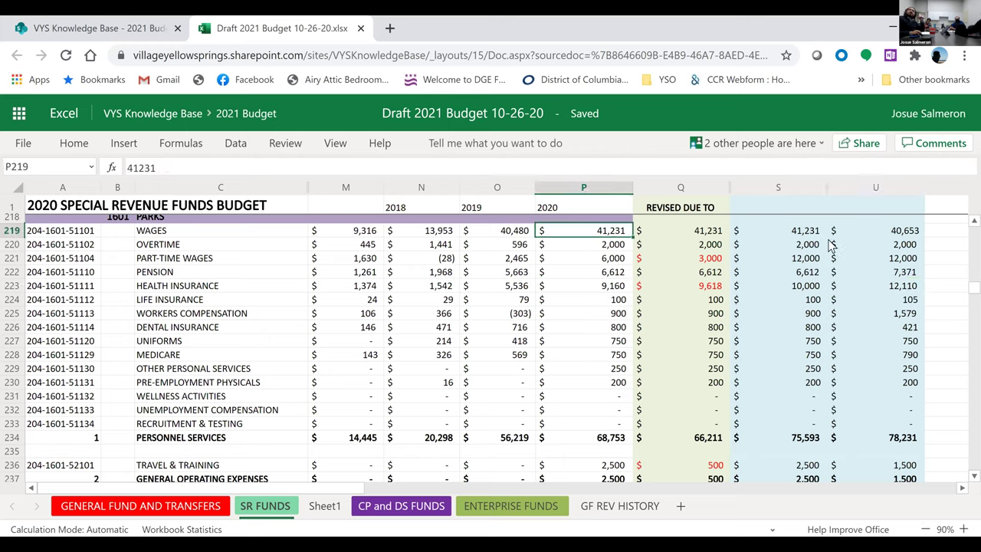
click(882, 230)
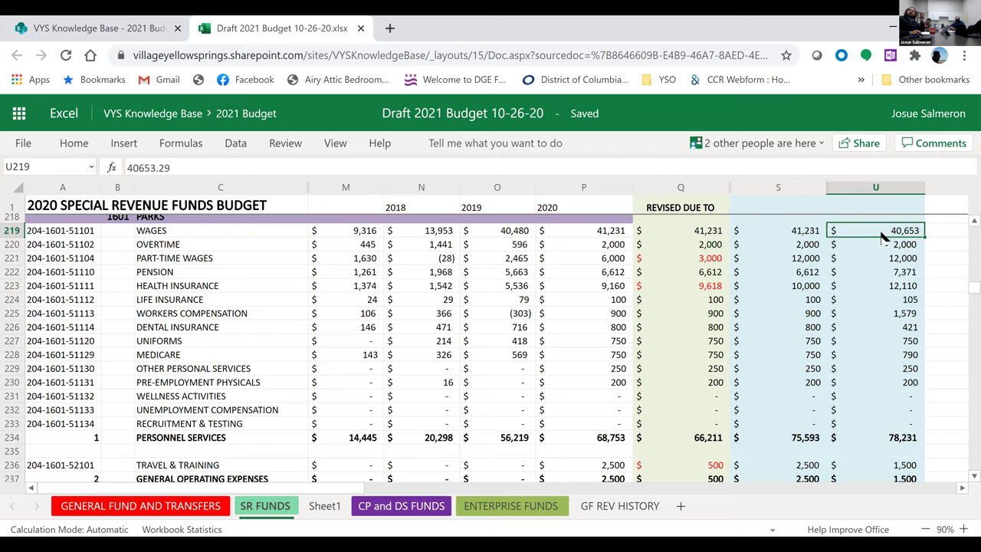
click(617, 237)
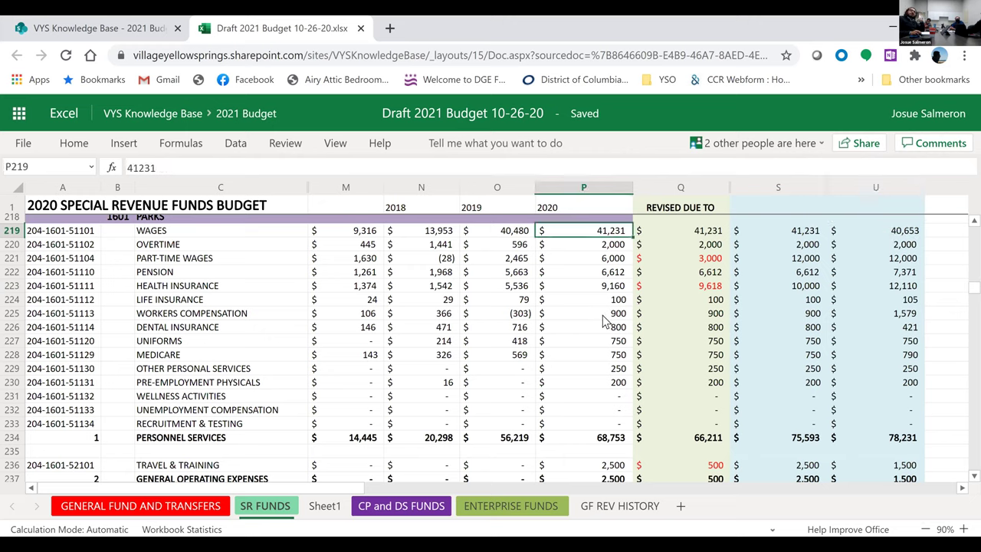
- Review the Parks personnel, general operating and contractual lines down to the Parks total
scroll(644, 349, down, 2)
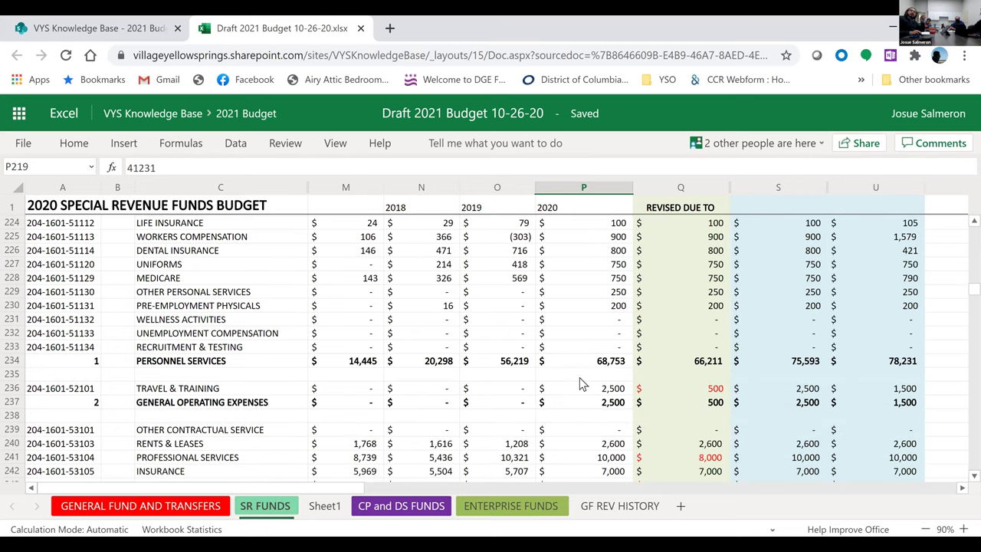
scroll(570, 376, down, 2)
scroll(537, 376, up, 4)
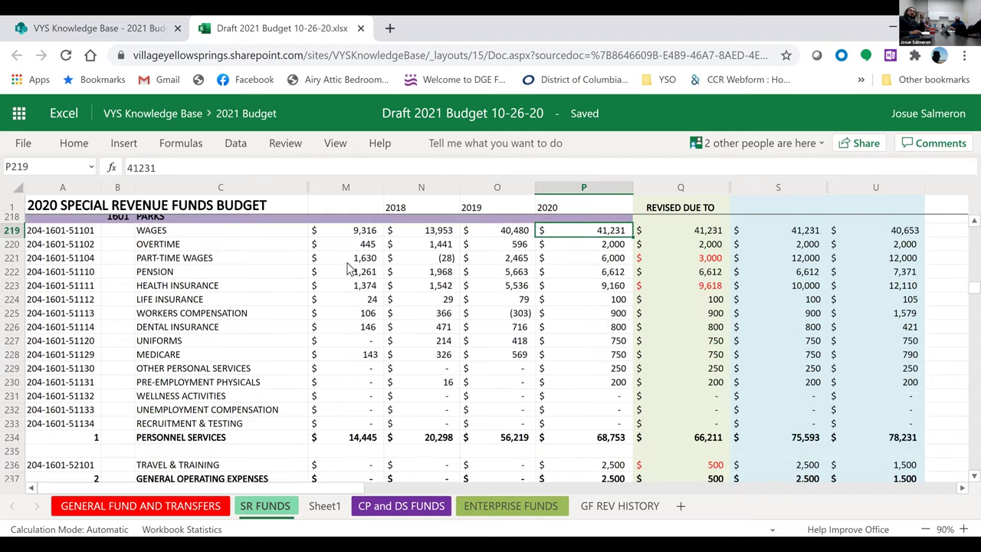
scroll(349, 260, down, 2)
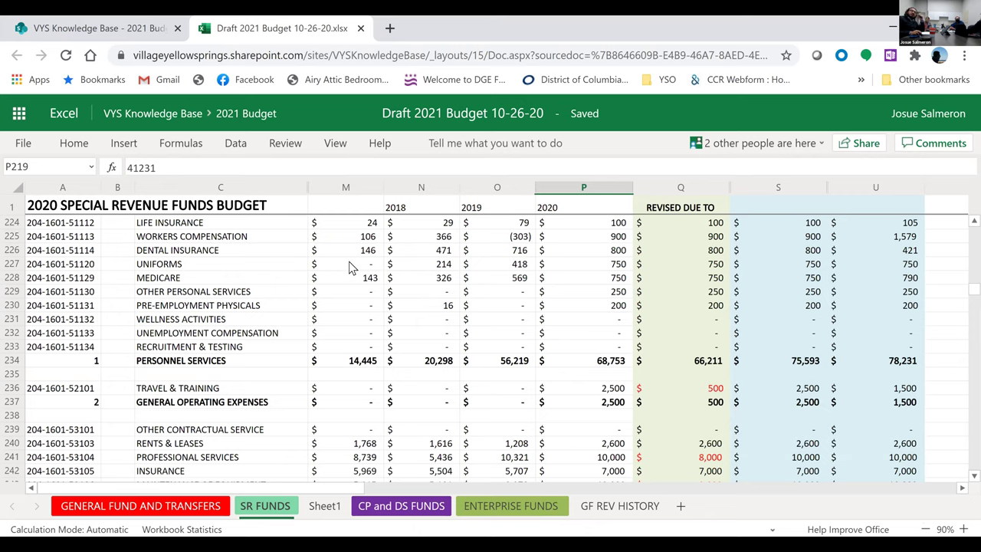
scroll(349, 265, down, 5)
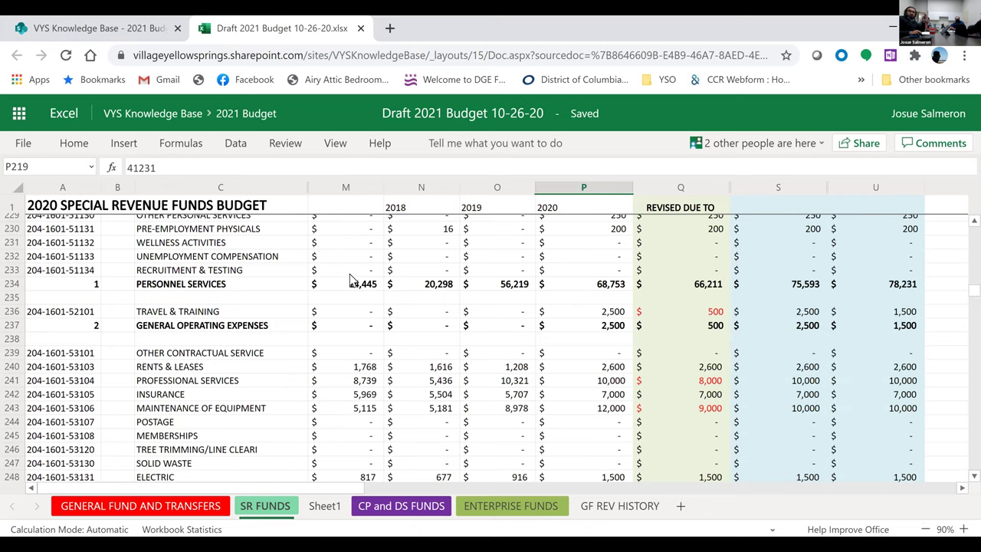
scroll(346, 271, down, 10)
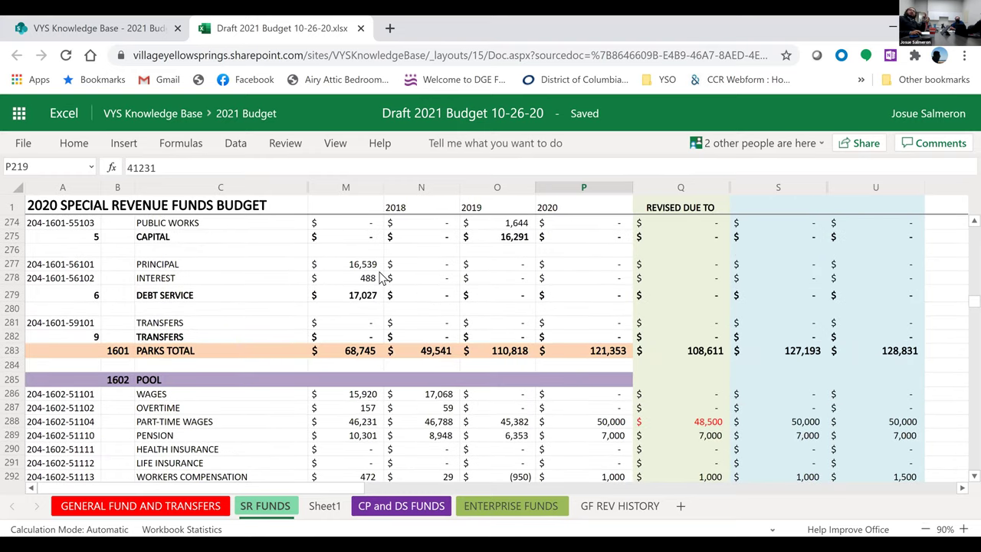
- Examine the Parks capital section, including 2019 capital equipment, the 2019 capital total and the October draft land and buildings line
scroll(377, 311, up, 2)
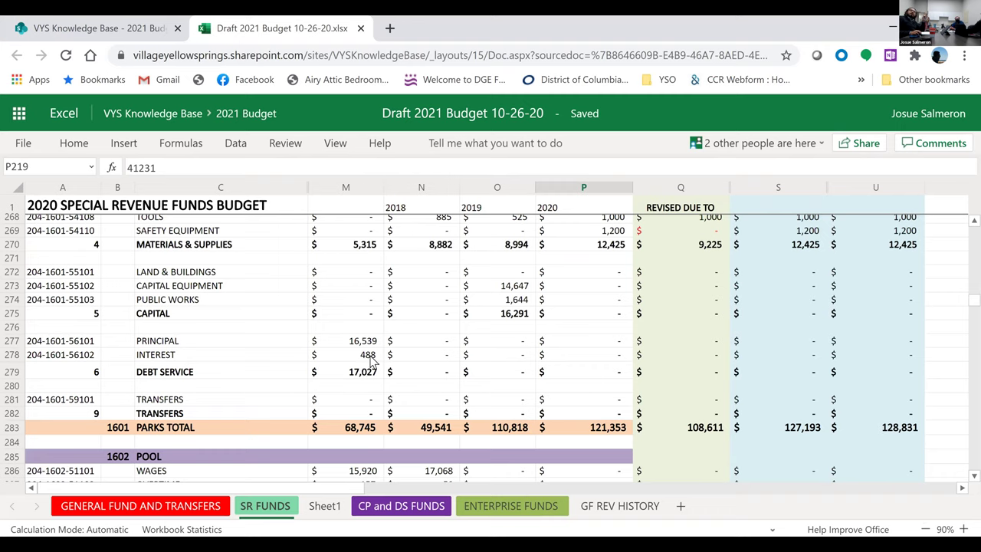
click(493, 285)
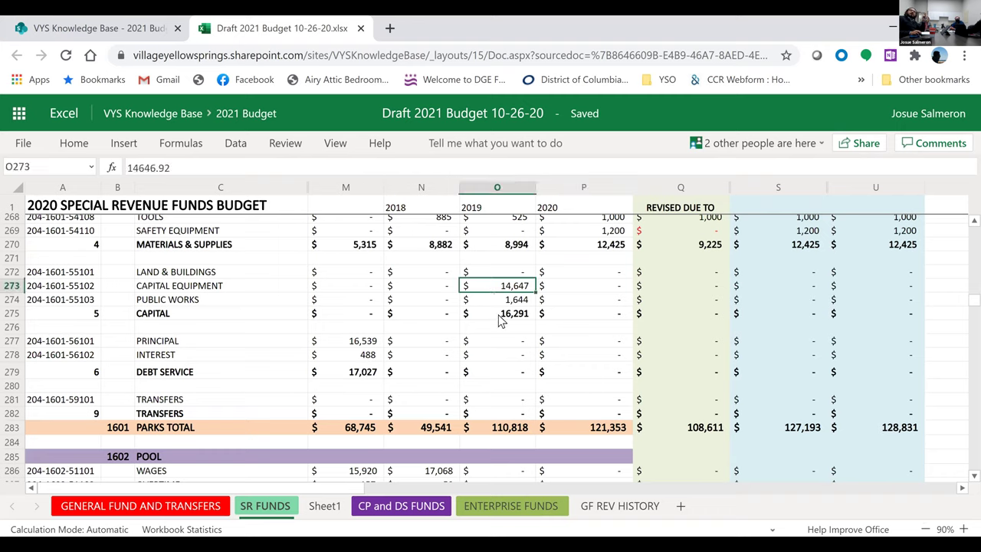
click(498, 315)
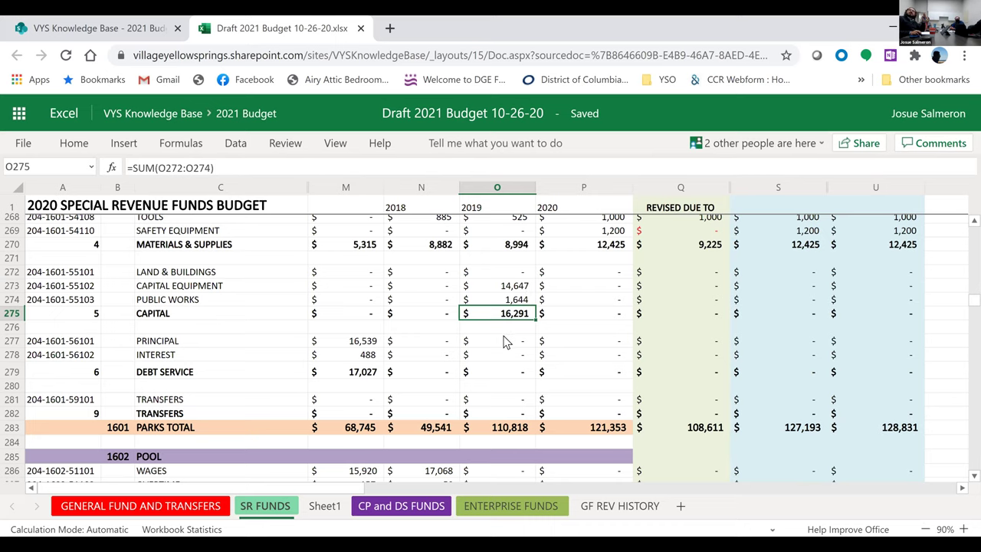
scroll(504, 339, up, 2)
click(884, 350)
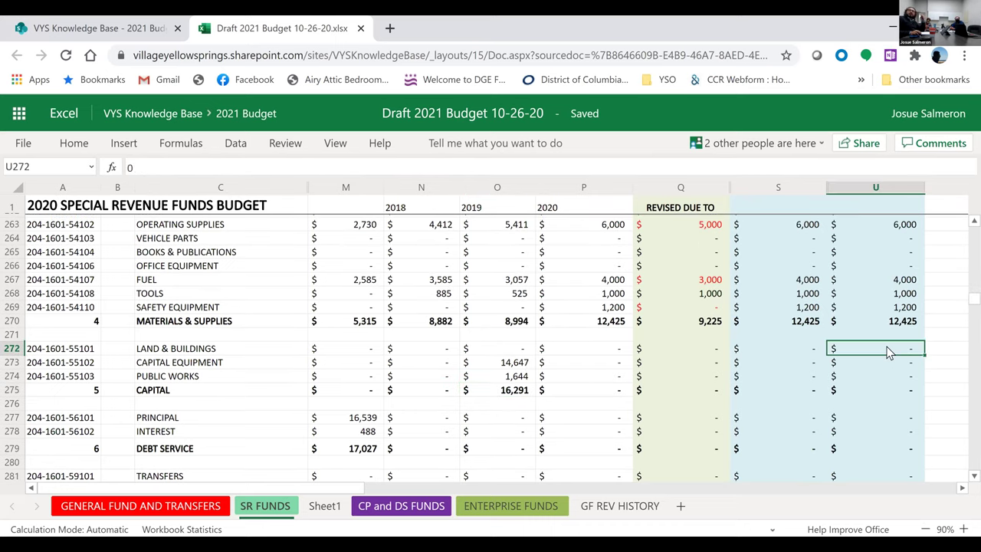
scroll(887, 396, down, 2)
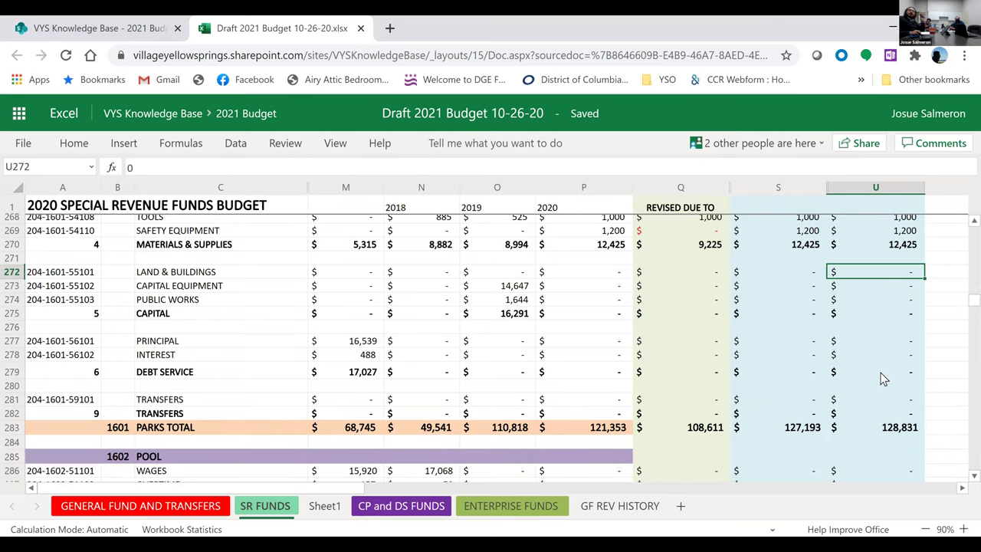
scroll(884, 378, up, 2)
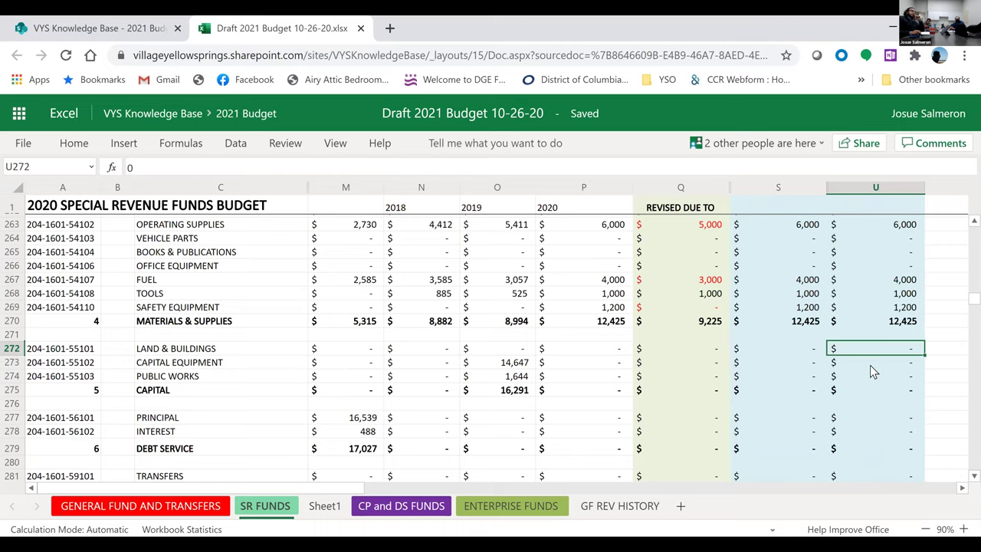
- Recheck the full Parks expenditure section from wages through materials and supplies to the Parks total and start of the Pool section
scroll(320, 358, up, 7)
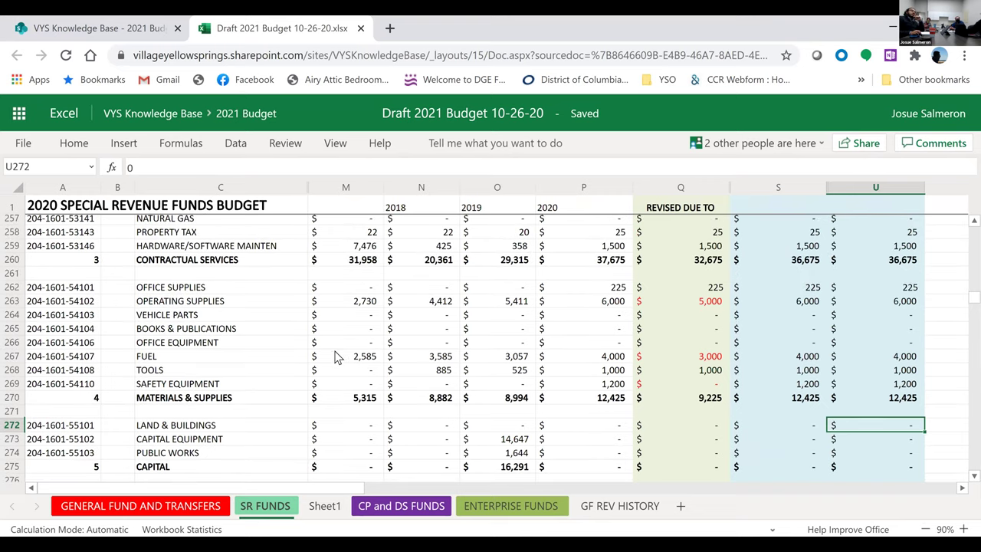
scroll(300, 378, up, 10)
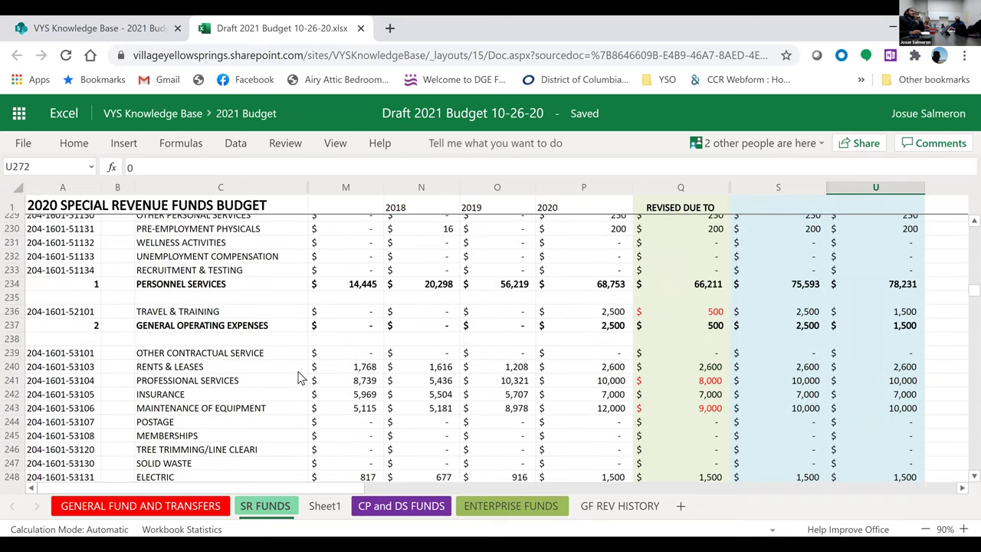
scroll(301, 378, up, 2)
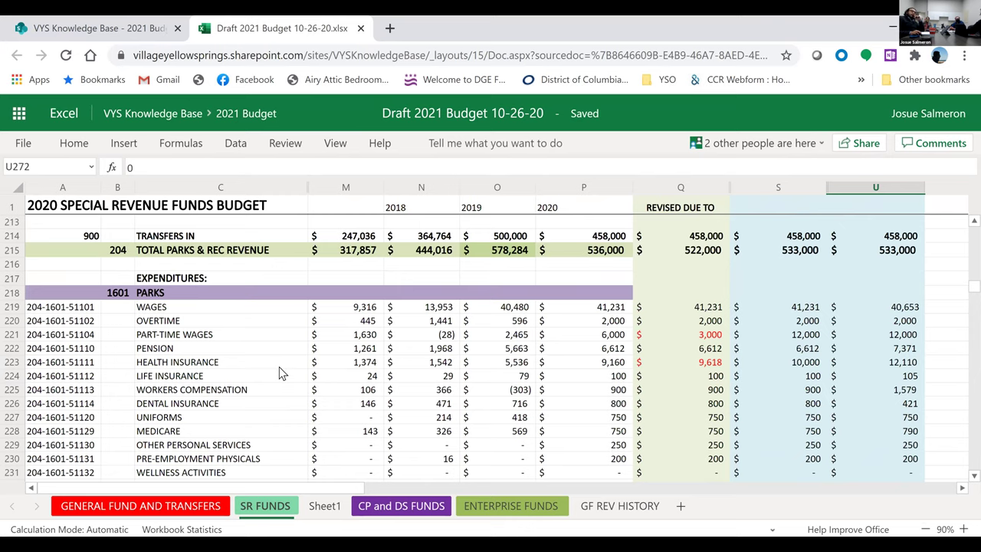
scroll(279, 373, down, 7)
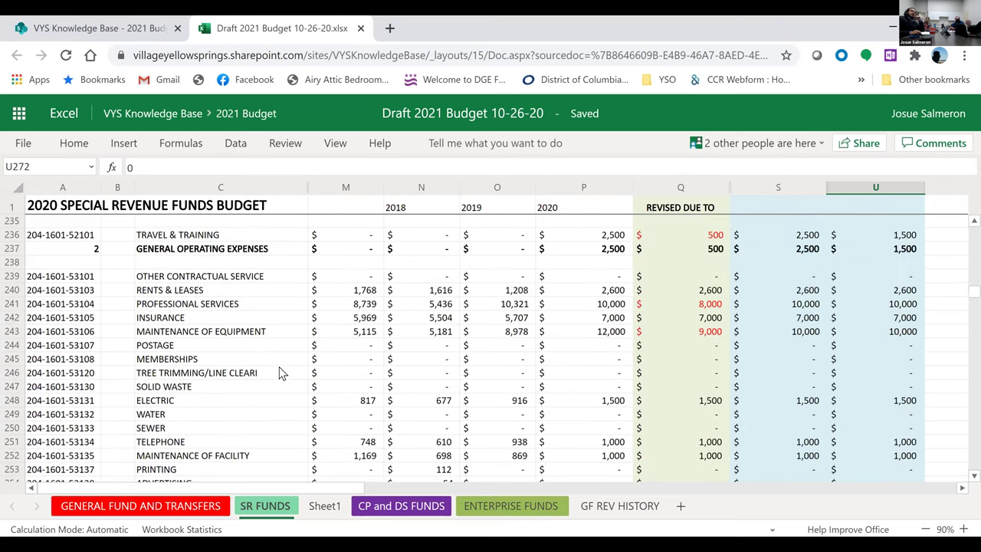
scroll(280, 373, down, 2)
scroll(280, 373, down, 9)
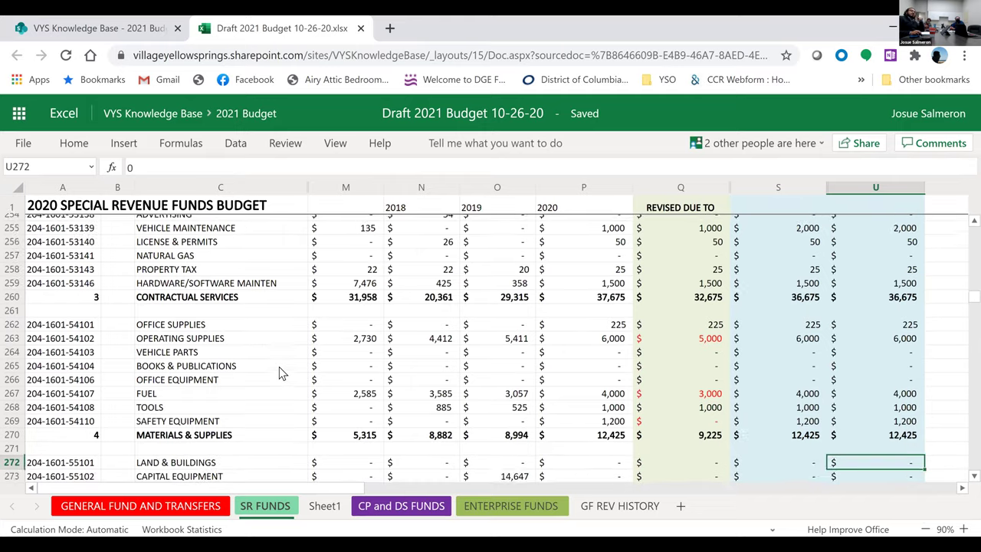
scroll(280, 373, down, 4)
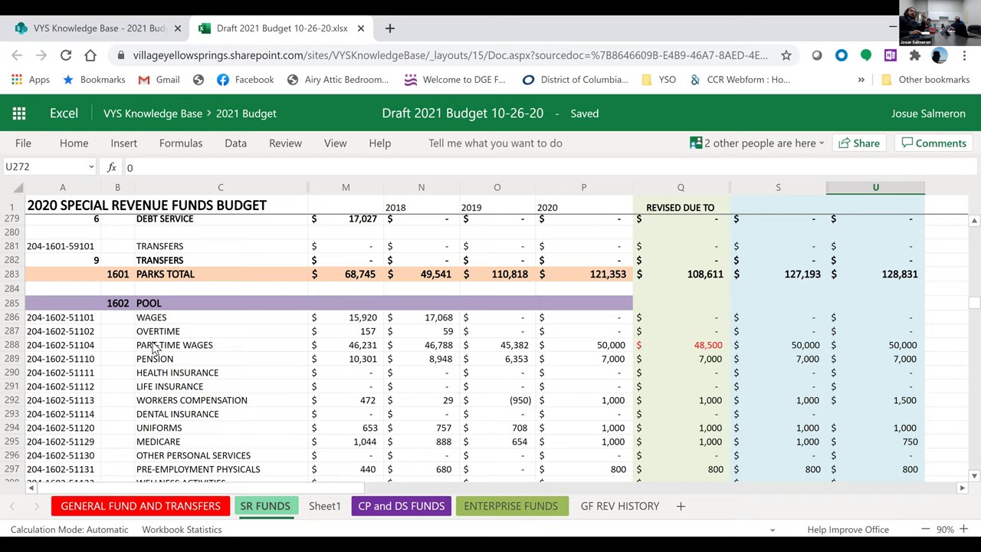
scroll(156, 347, up, 5)
scroll(155, 347, up, 13)
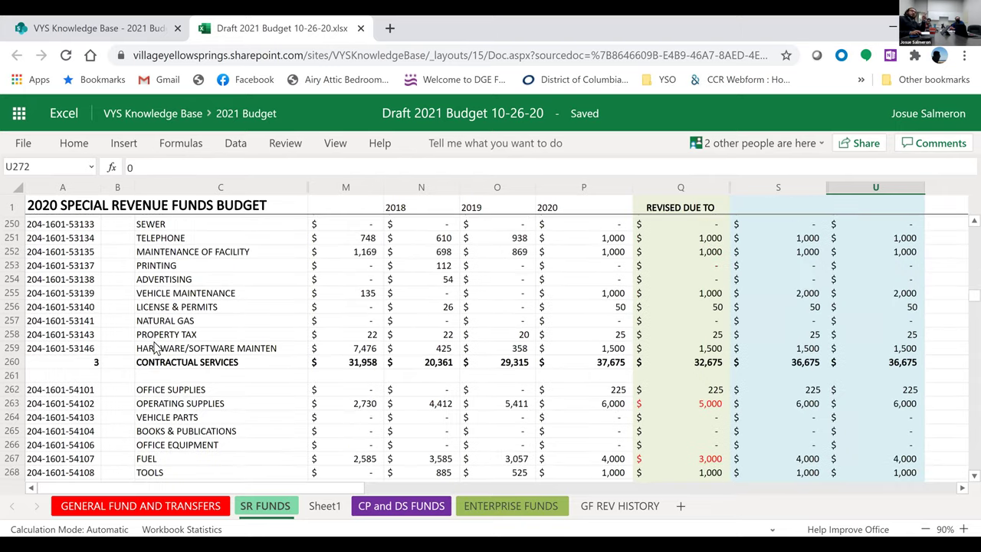
scroll(156, 347, up, 3)
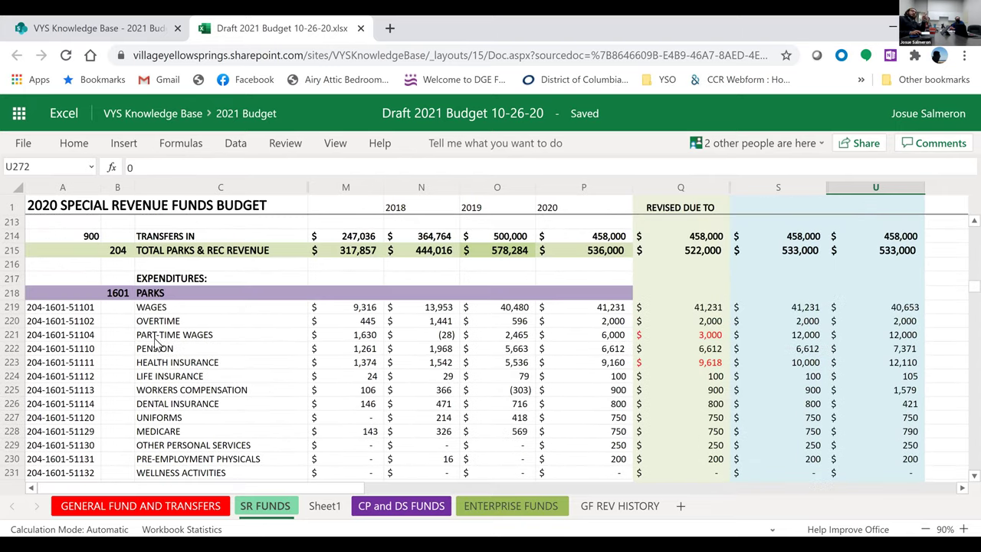
scroll(163, 299, down, 15)
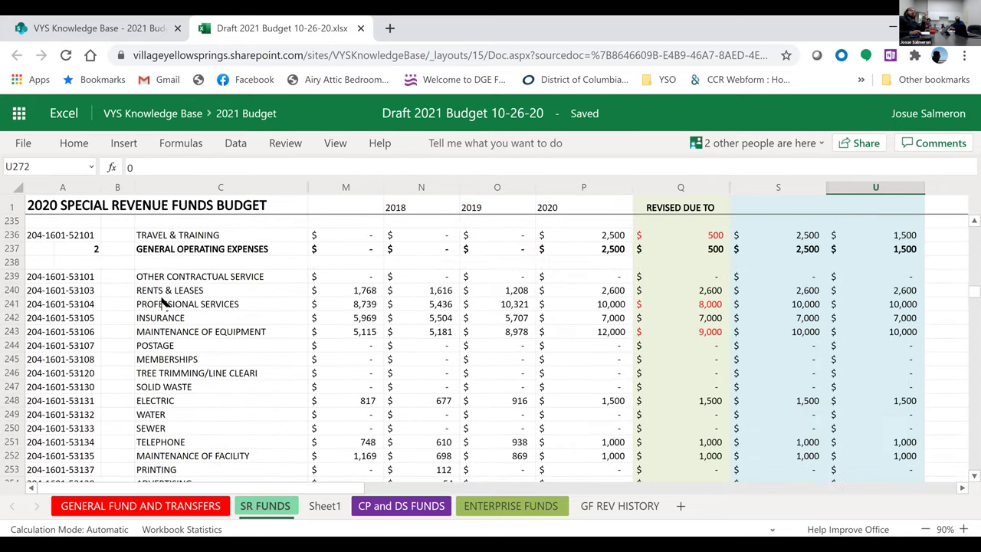
scroll(162, 305, down, 7)
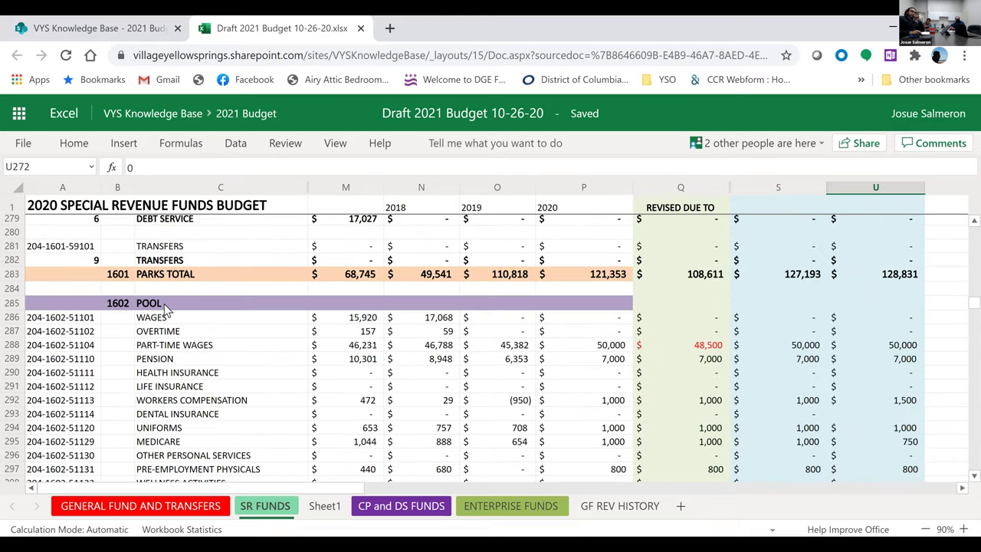
- Compare the Pool personnel services total across 2018, the 2020 budget and the 2021 October draft
scroll(166, 308, down, 3)
scroll(166, 308, up, 3)
scroll(260, 367, down, 2)
scroll(259, 366, down, 2)
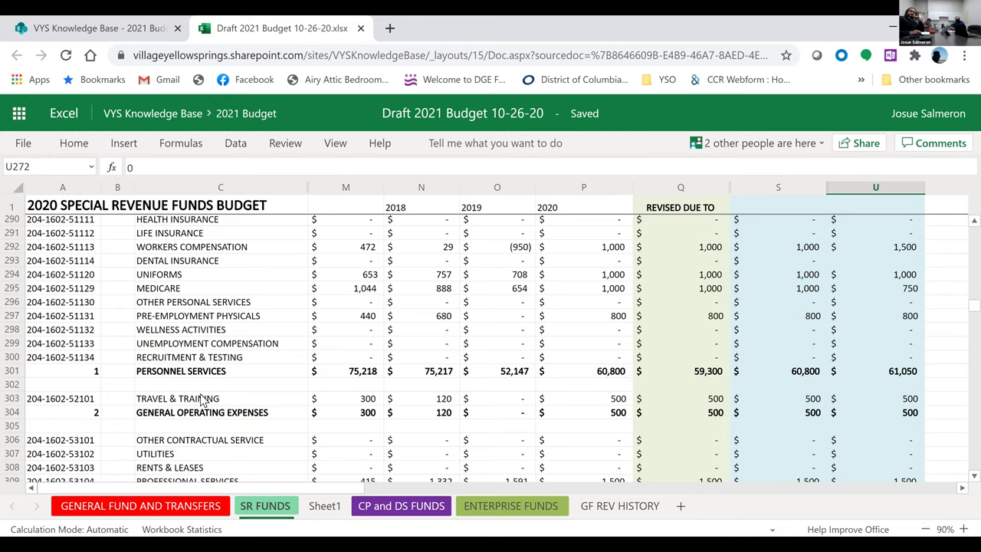
scroll(203, 400, down, 2)
scroll(203, 400, up, 2)
click(433, 372)
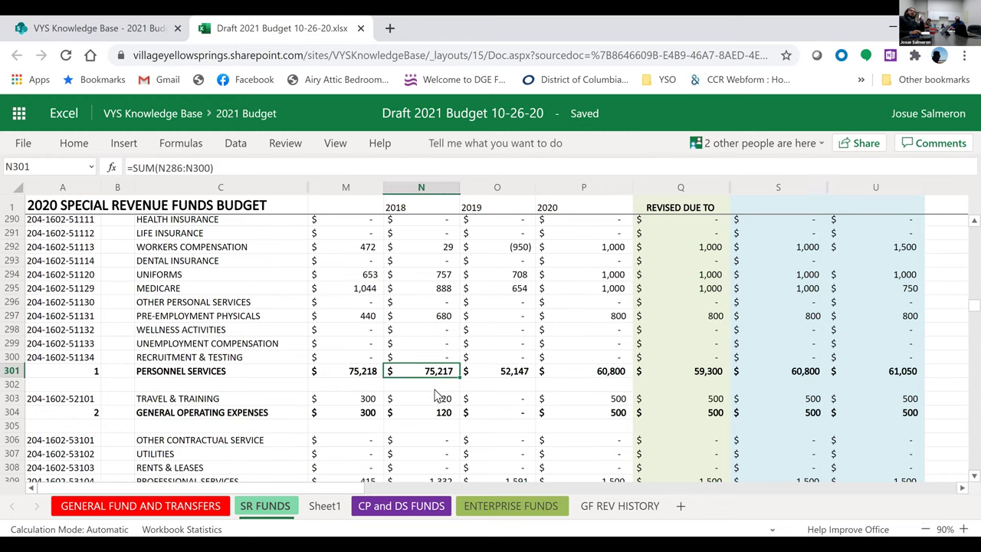
click(595, 374)
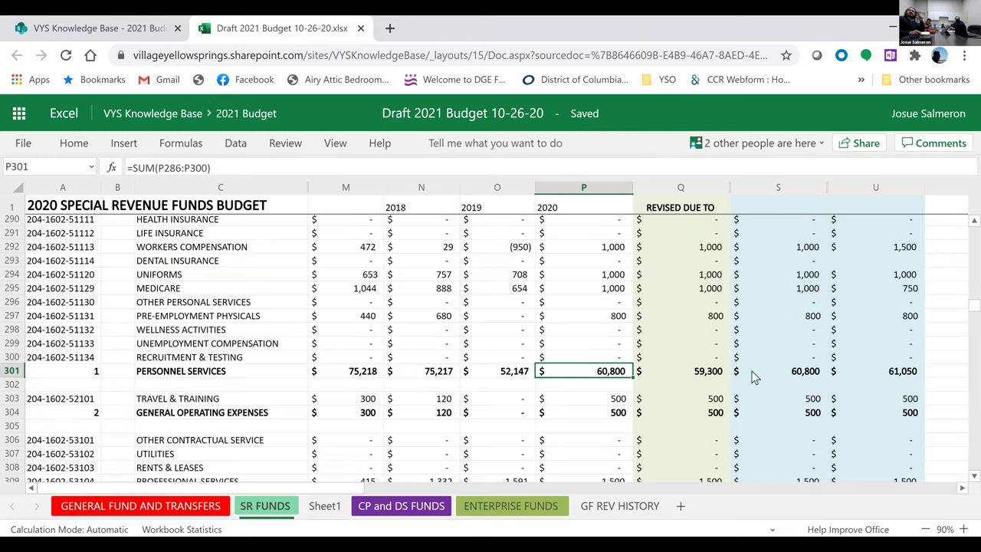
click(903, 386)
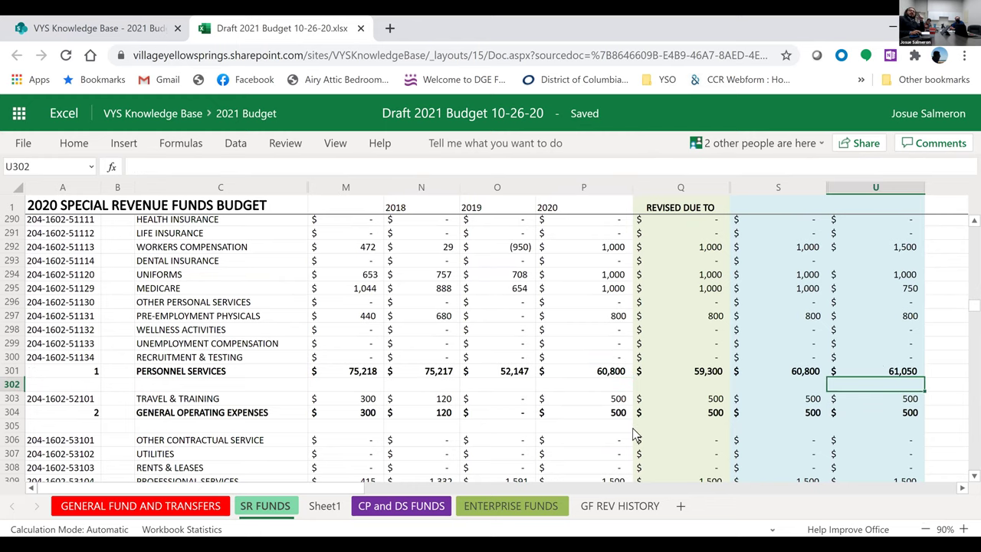
- Review the Pool contractual services, materials and supplies, and capital lines down to the Pool total
scroll(536, 425, down, 2)
scroll(502, 420, down, 2)
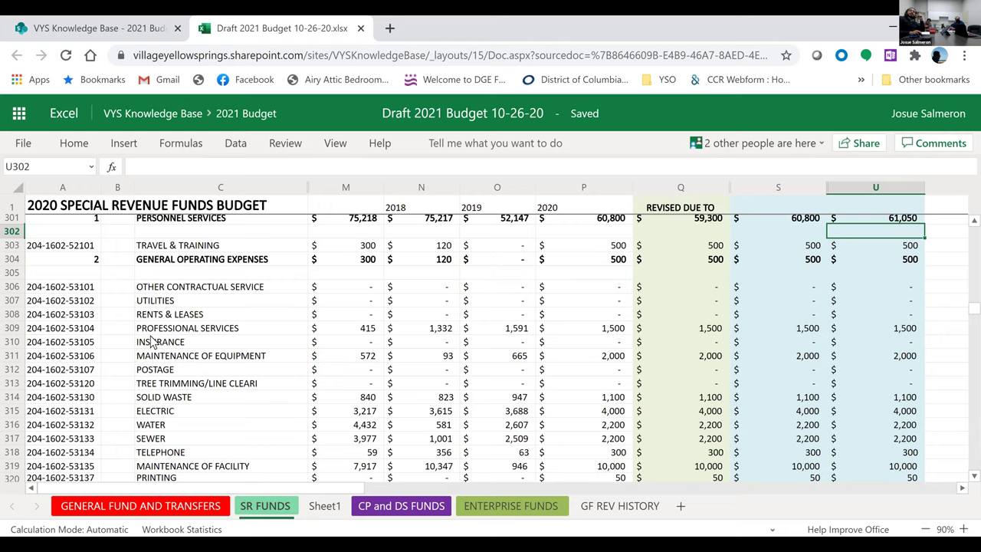
scroll(151, 342, down, 2)
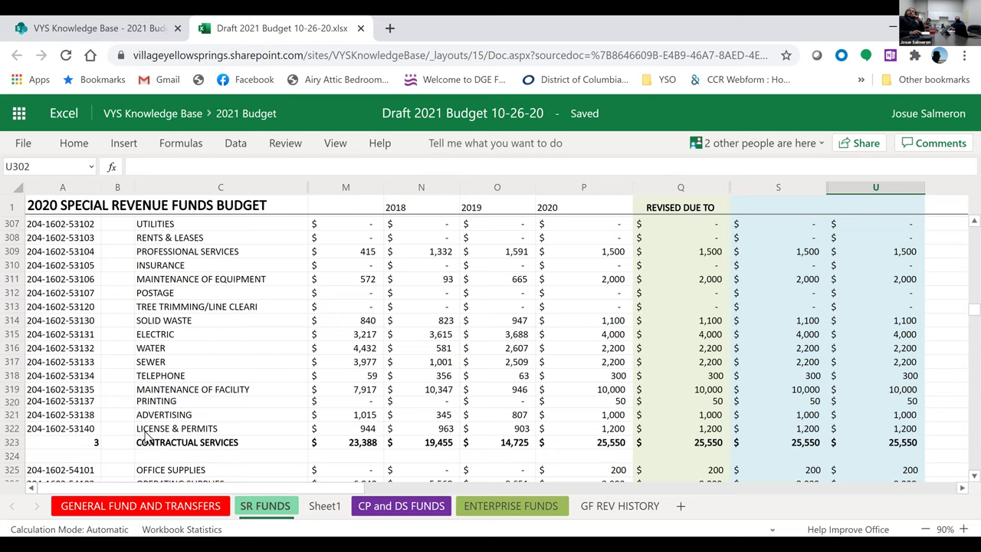
scroll(145, 436, down, 4)
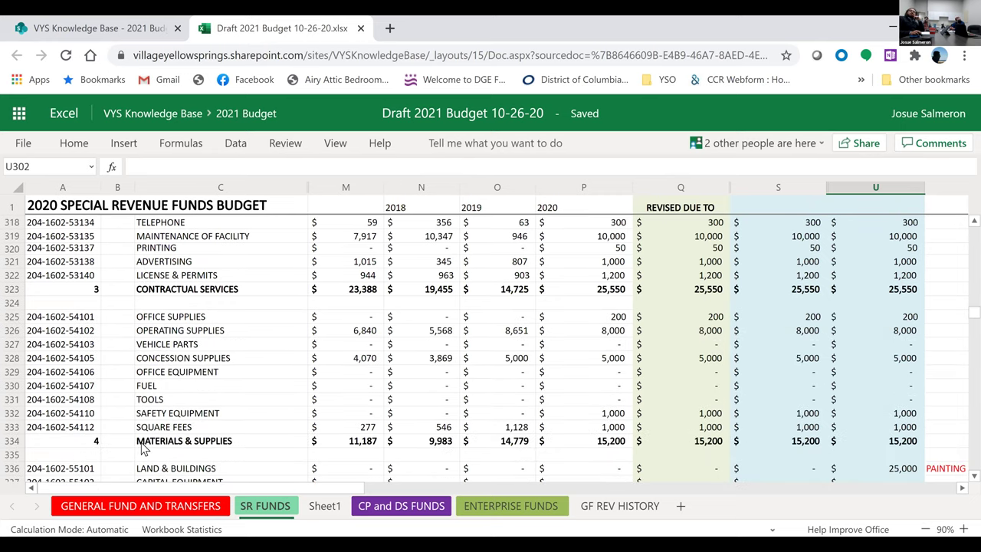
scroll(144, 448, down, 4)
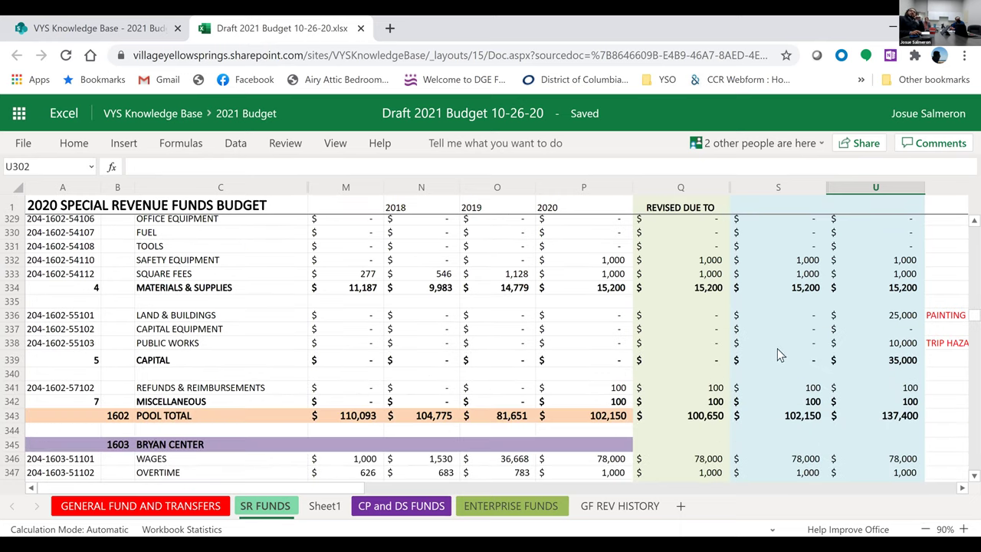
- Examine the Pool capital items in the October draft with their notes, the capital total and the Pool total
click(893, 320)
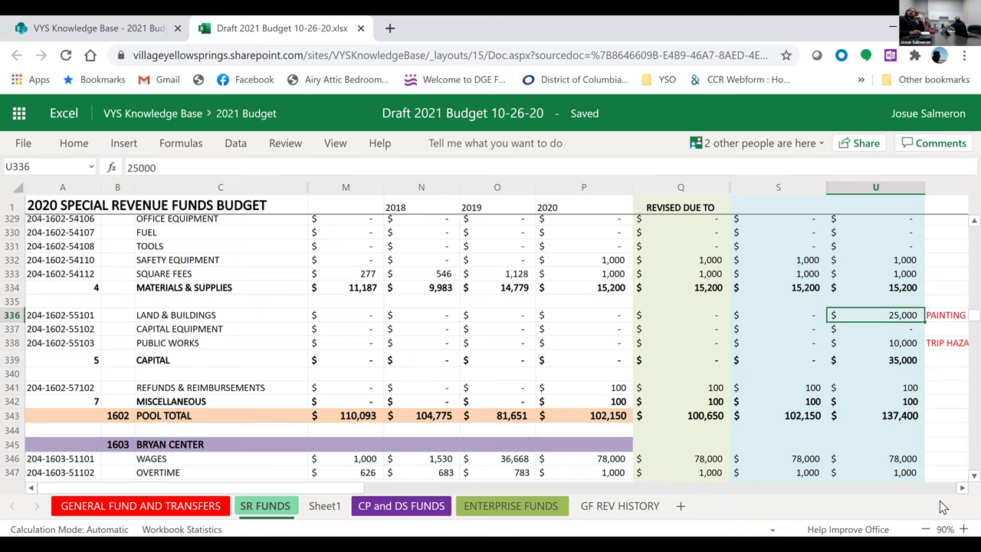
click(960, 489)
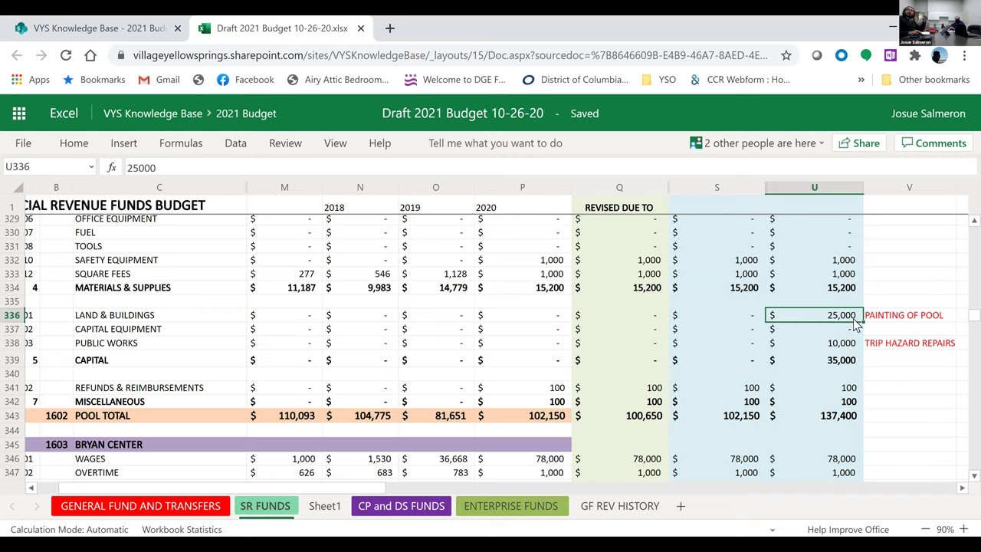
click(849, 343)
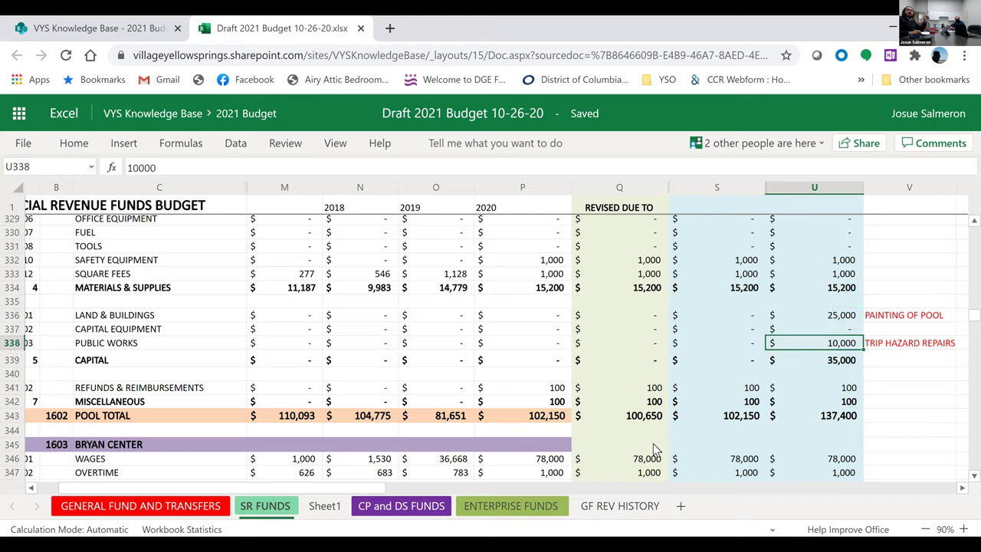
click(828, 416)
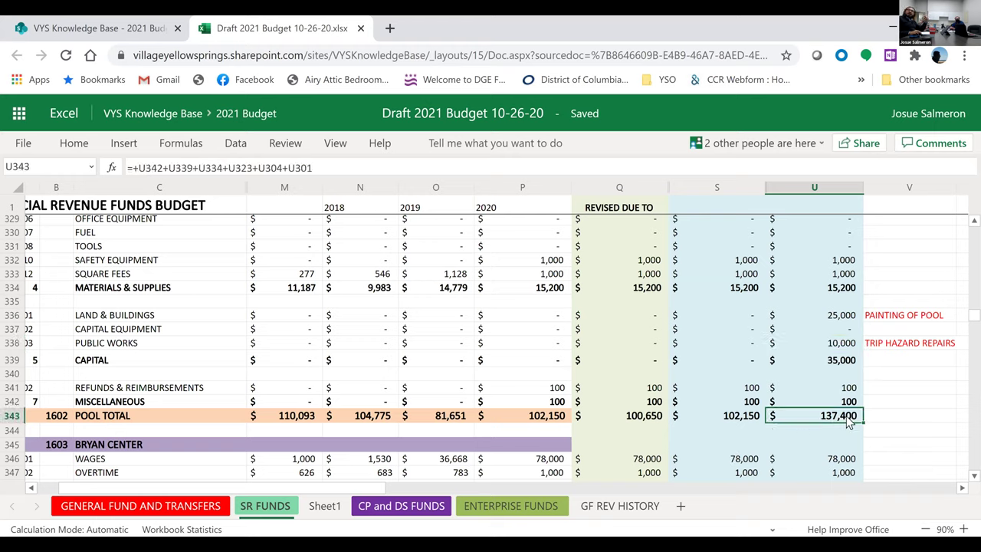
click(850, 366)
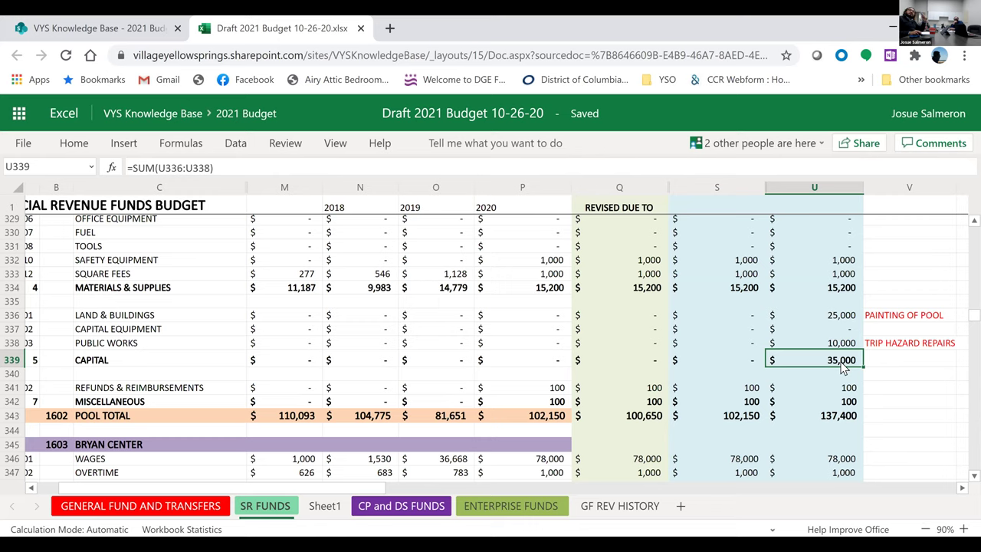
- Review the Bryan Center personnel lines, checking the 2020 wages and reading down to the personnel services total
scroll(798, 434, down, 4)
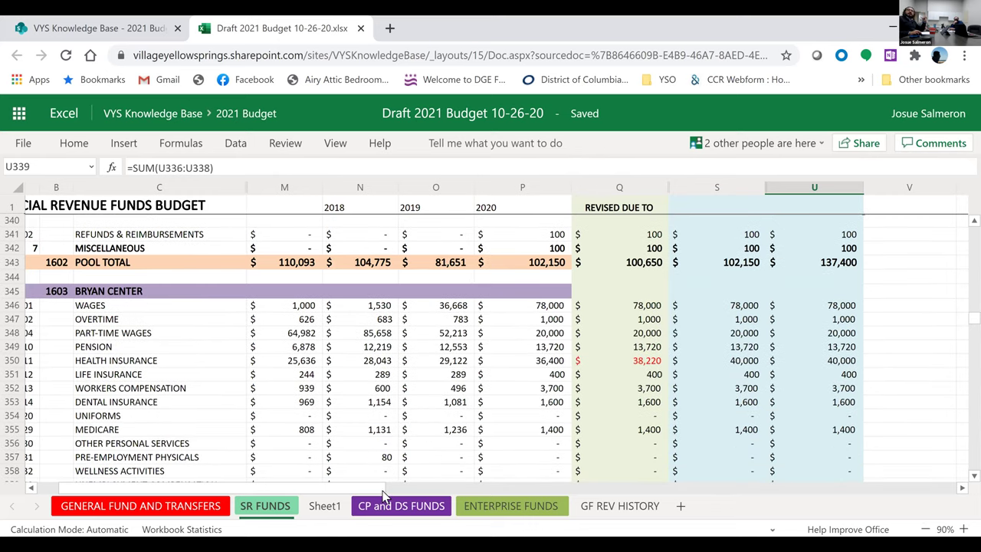
scroll(368, 494, left, 1)
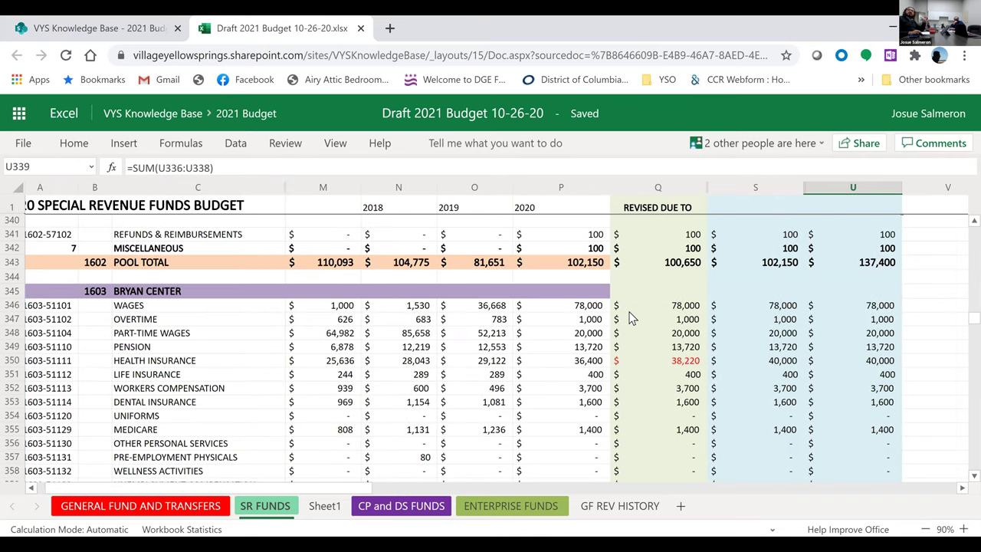
scroll(587, 326, down, 2)
scroll(578, 341, up, 2)
click(587, 309)
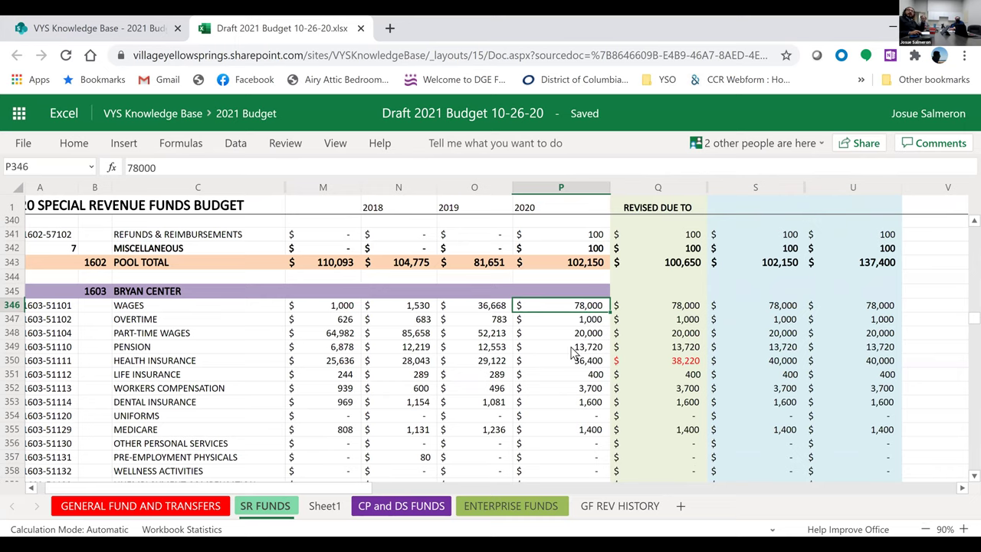
scroll(571, 352, down, 2)
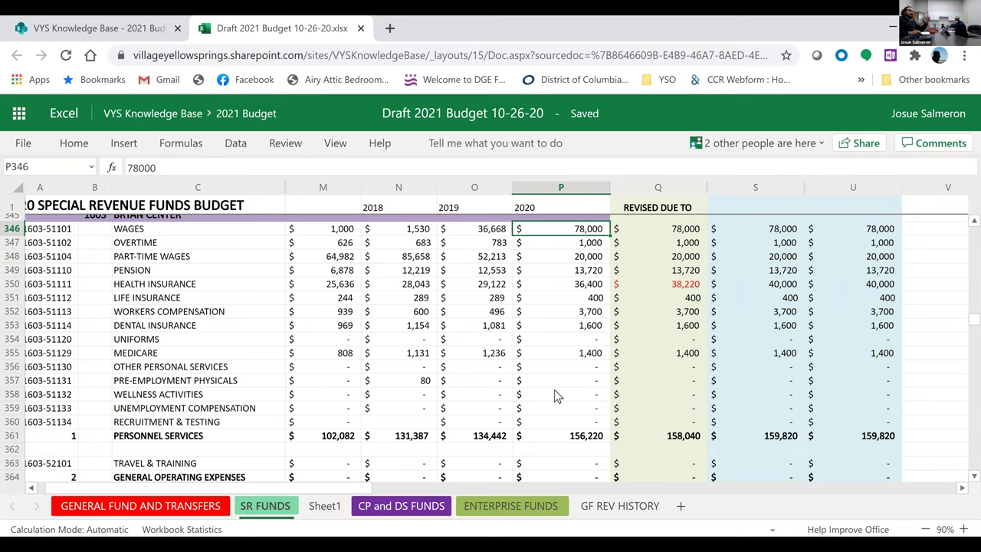
scroll(361, 490, left, 1)
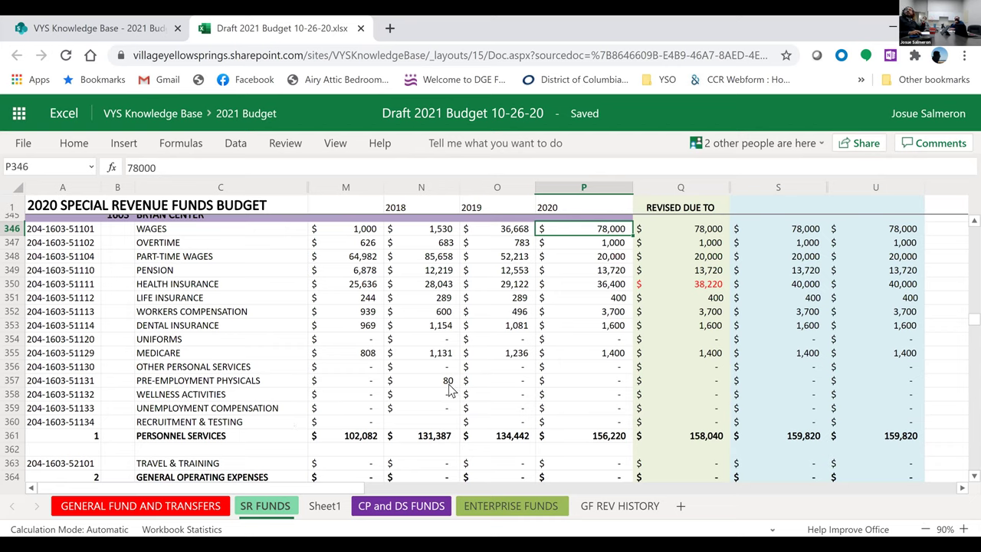
- Examine the Bryan Center contractual services, materials and supplies, capital and miscellaneous lines down to the Bryan Center total and start of Bryan Youth Center
scroll(664, 405, down, 2)
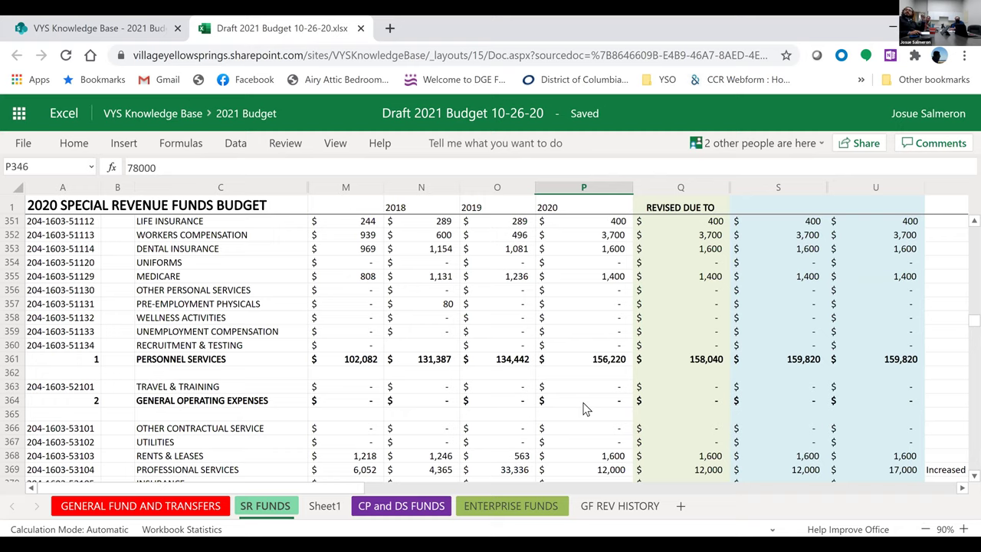
scroll(586, 398, down, 2)
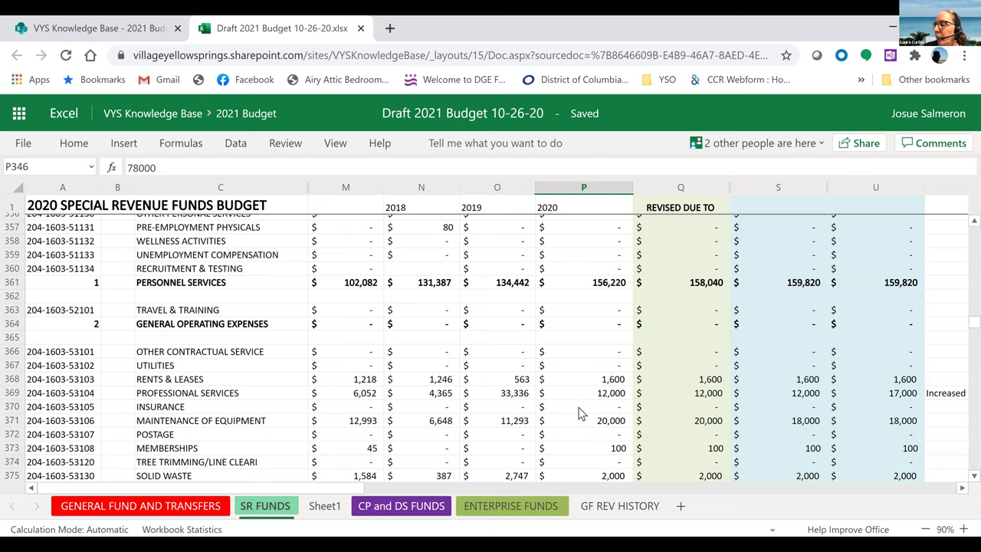
scroll(580, 414, down, 2)
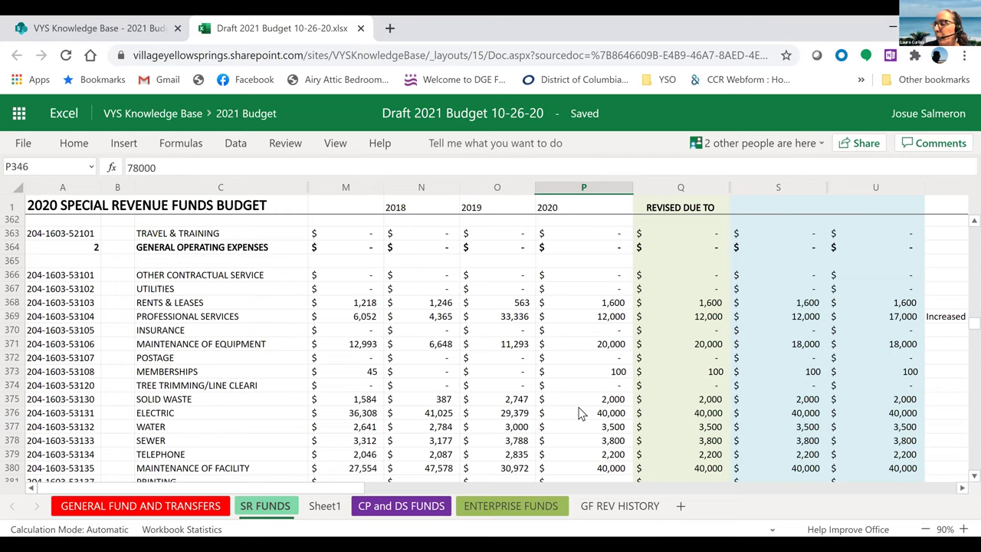
scroll(580, 414, down, 4)
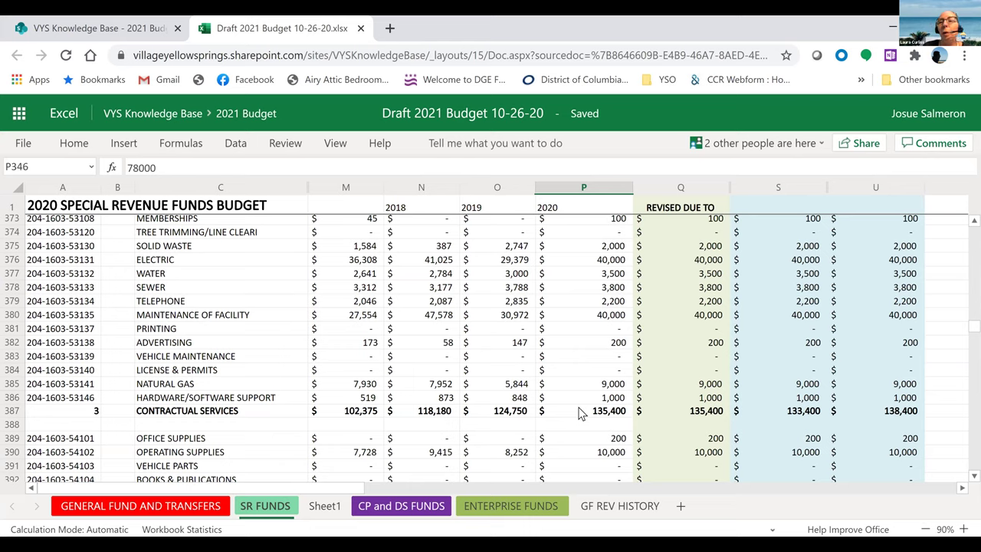
scroll(580, 413, down, 2)
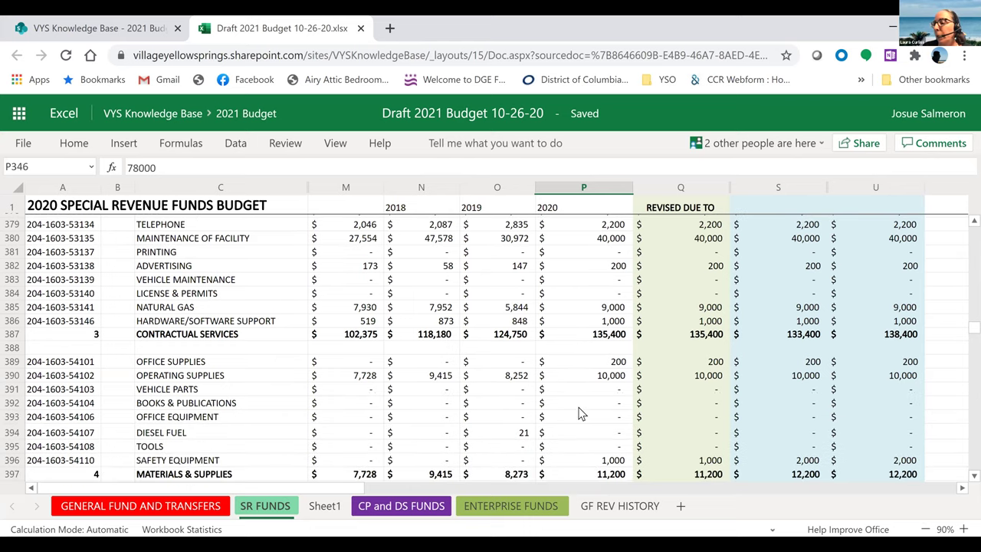
scroll(580, 413, down, 2)
scroll(580, 413, down, 2)
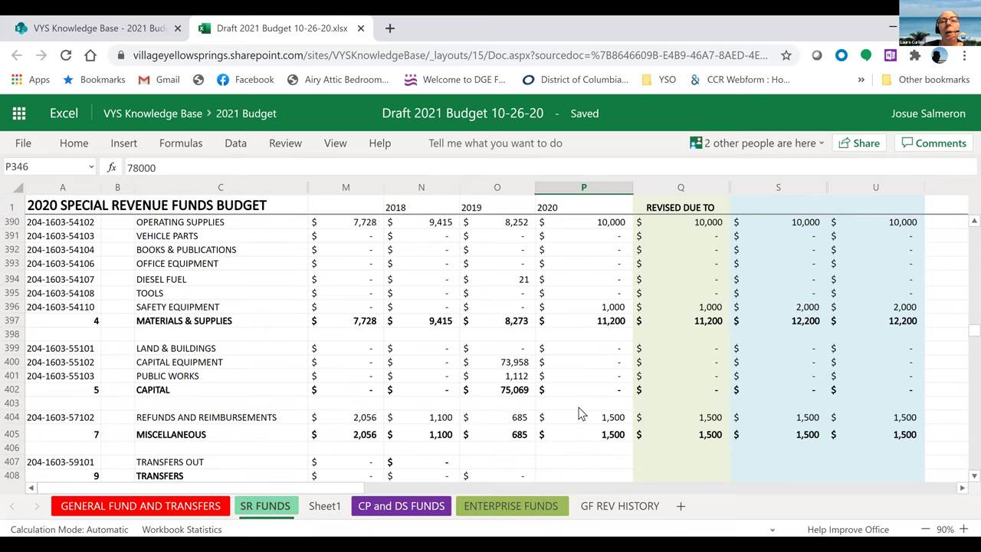
scroll(580, 413, down, 2)
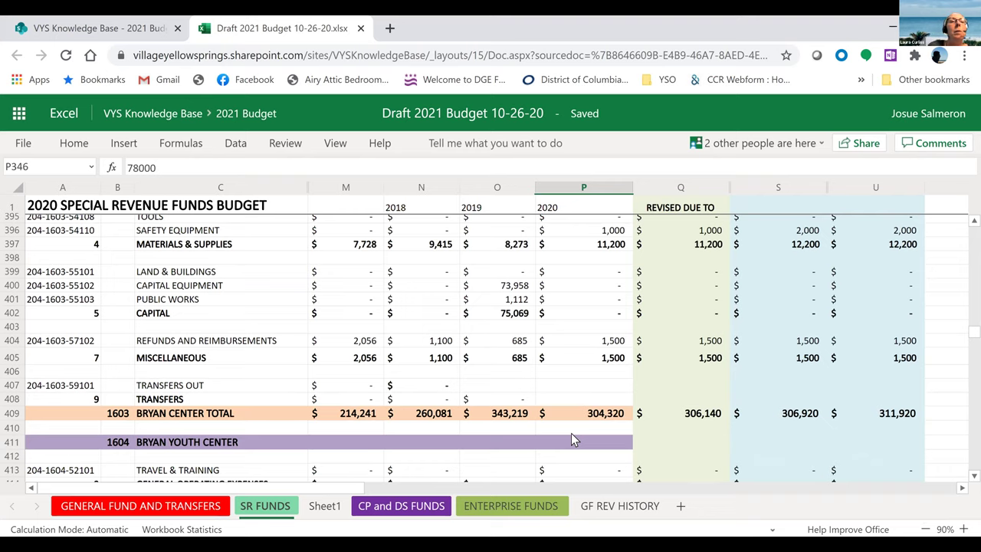
scroll(571, 433, down, 2)
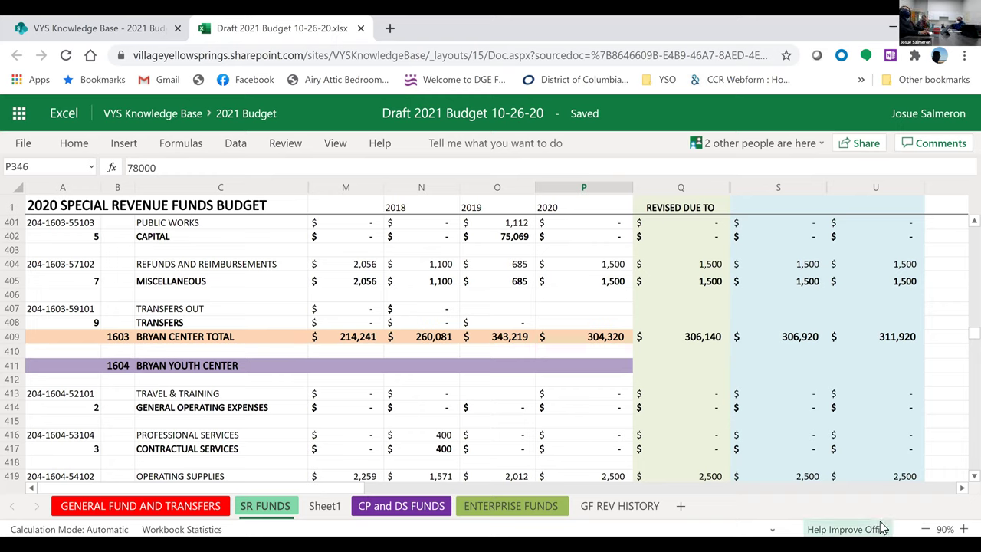
- Reduce the sheet zoom to 80% and recheck the Bryan Center lines from materials and supplies to the total
click(921, 528)
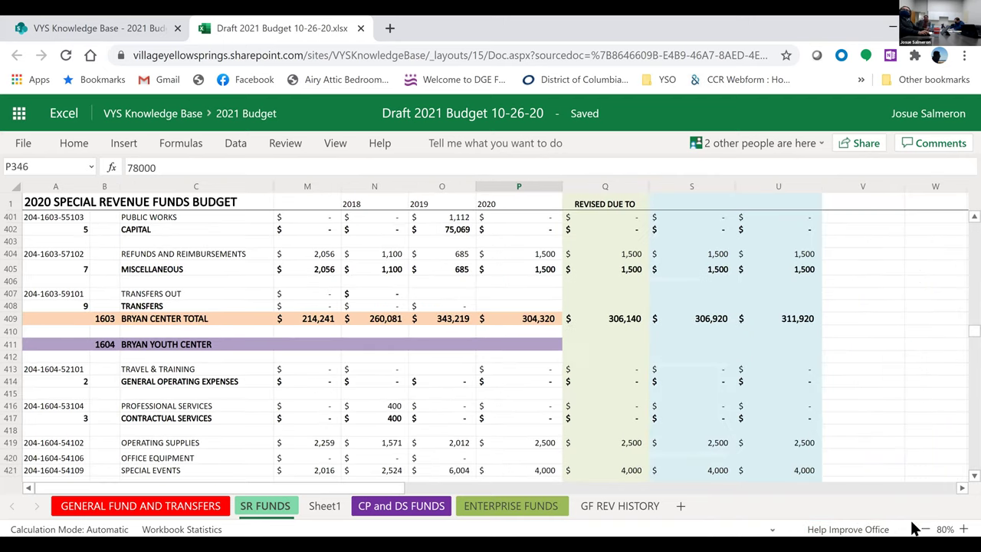
scroll(498, 435, up, 2)
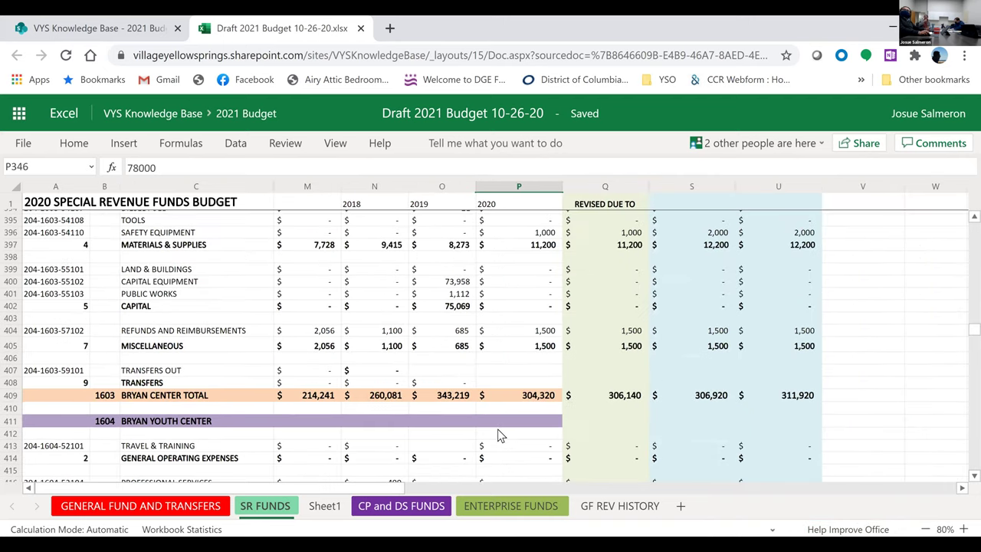
scroll(498, 435, up, 2)
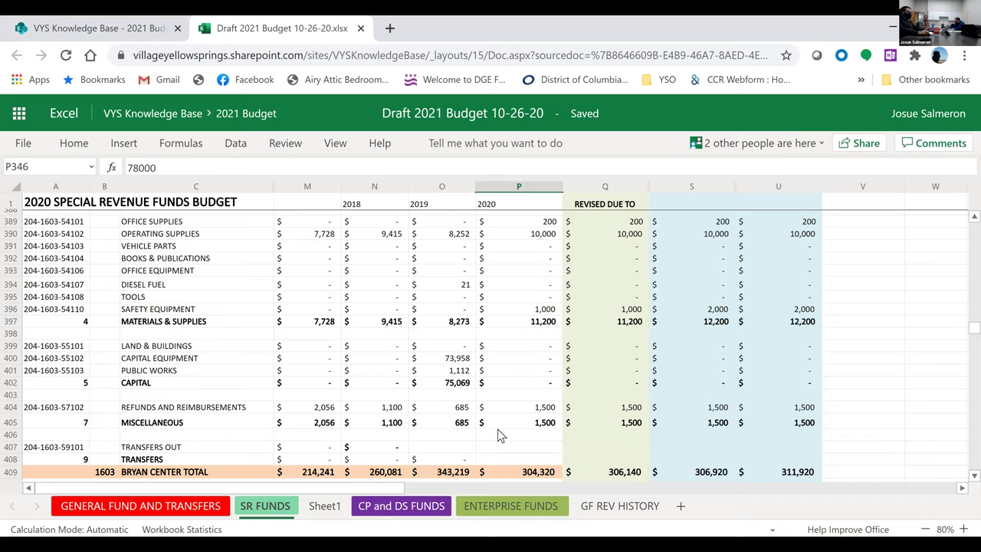
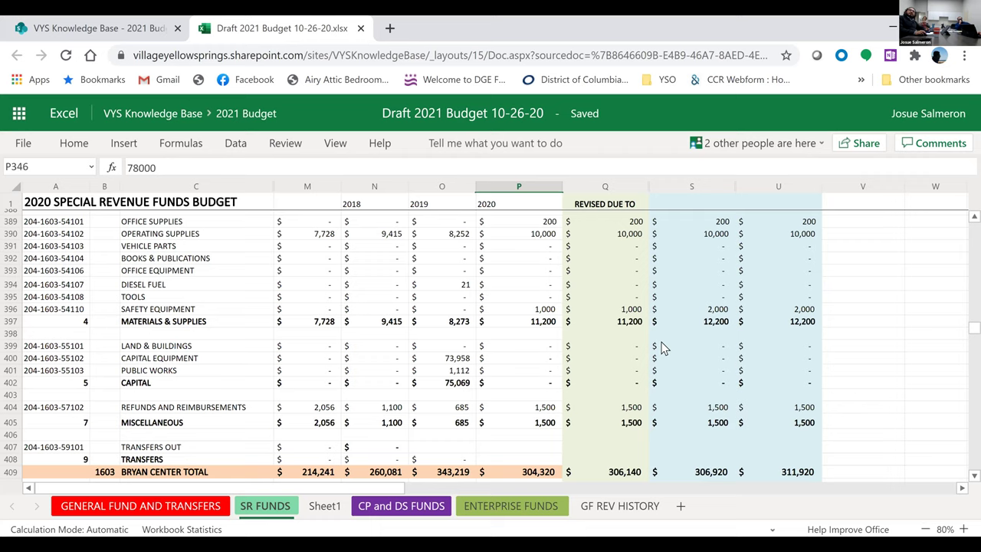
- Return through the Pool, Parks & Recreation and State Highway sections to the Street Maintenance/Repair Fund revenue
scroll(613, 416, up, 6)
scroll(606, 413, up, 6)
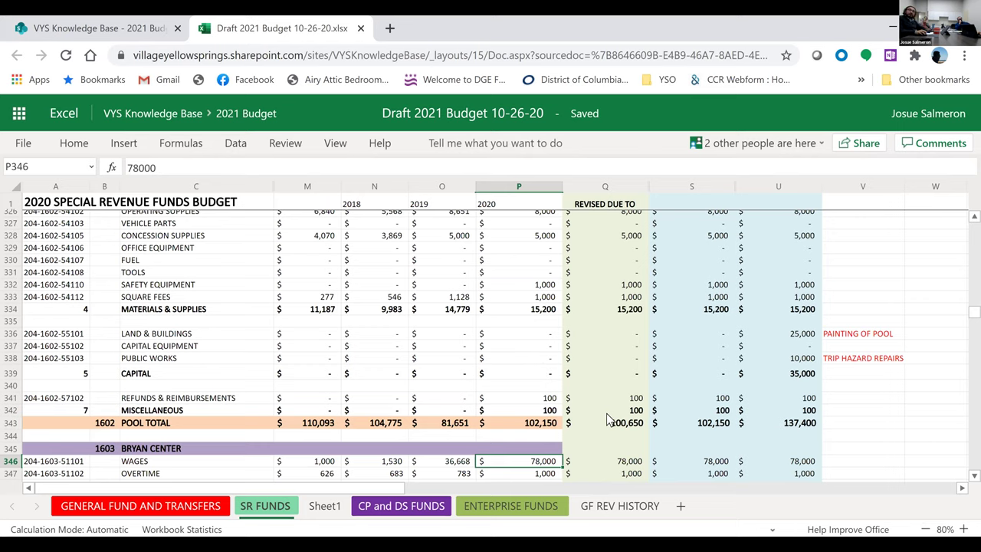
scroll(506, 439, up, 7)
scroll(507, 440, up, 10)
scroll(506, 444, up, 7)
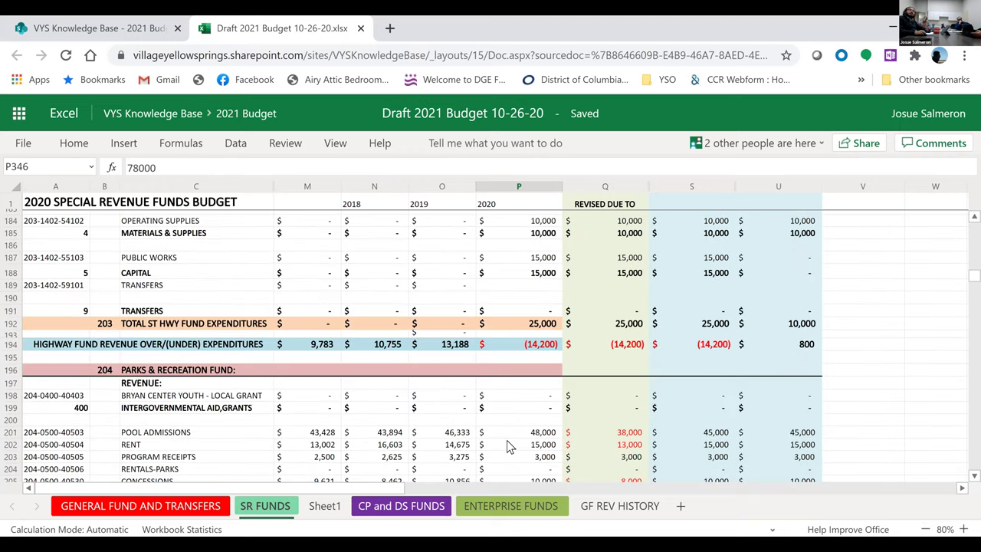
scroll(506, 441, up, 3)
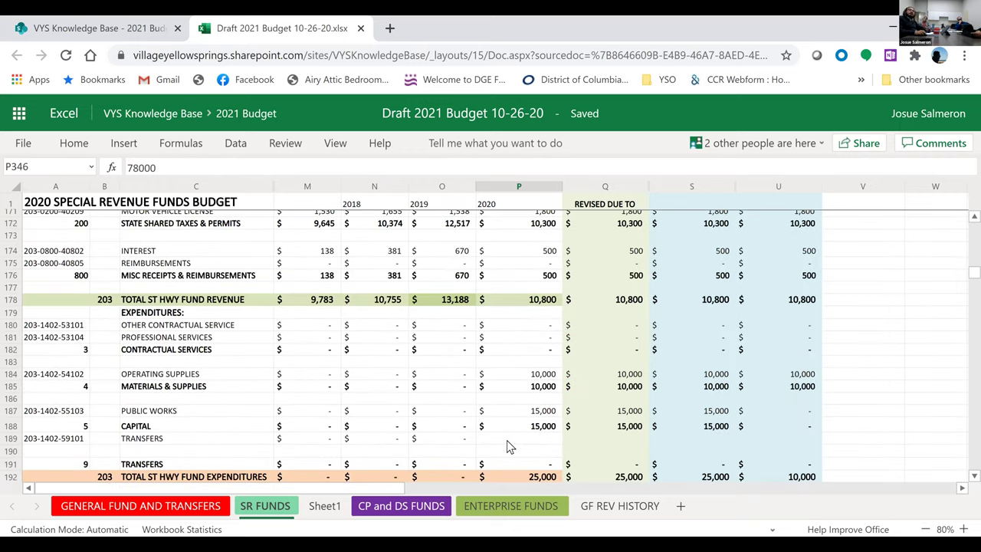
scroll(506, 440, up, 2)
scroll(506, 447, up, 5)
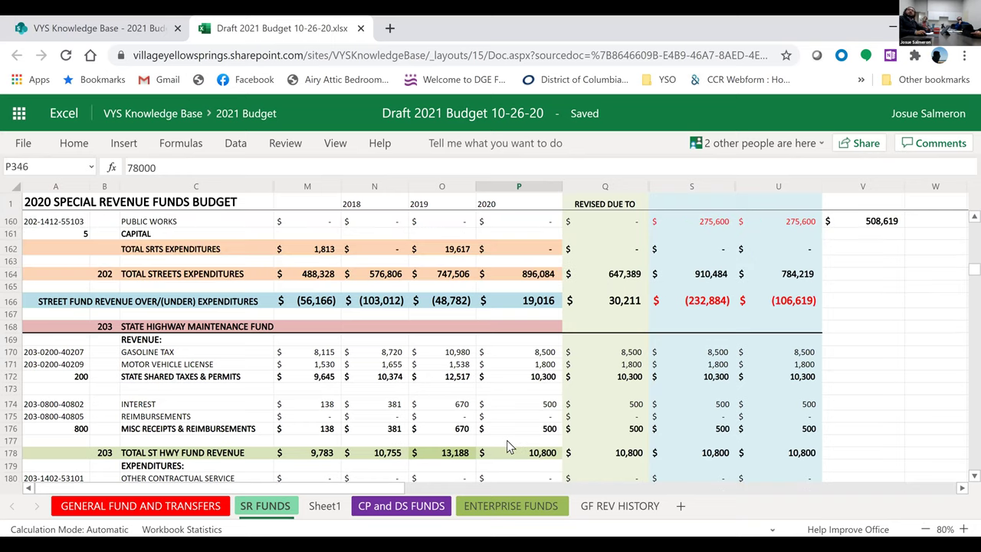
scroll(506, 447, up, 15)
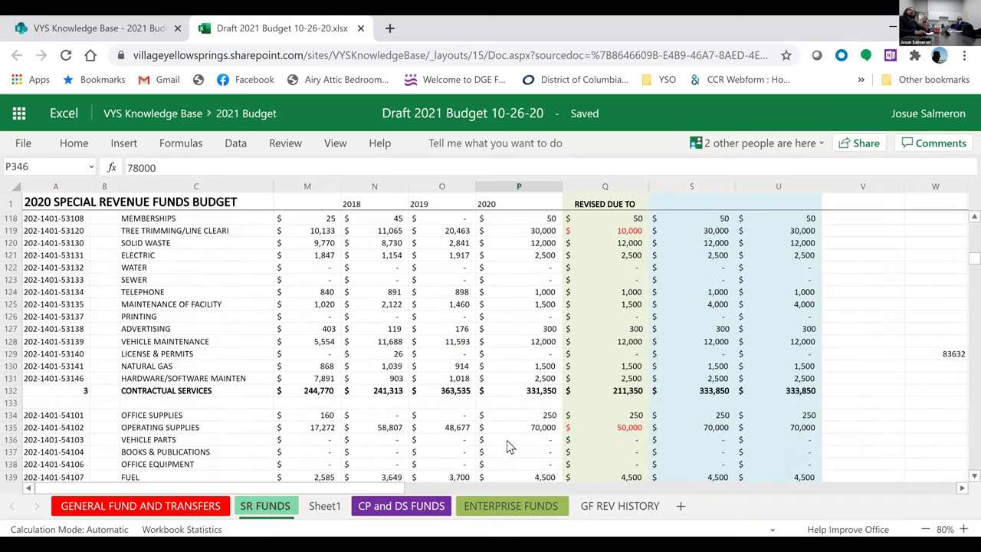
scroll(506, 447, up, 5)
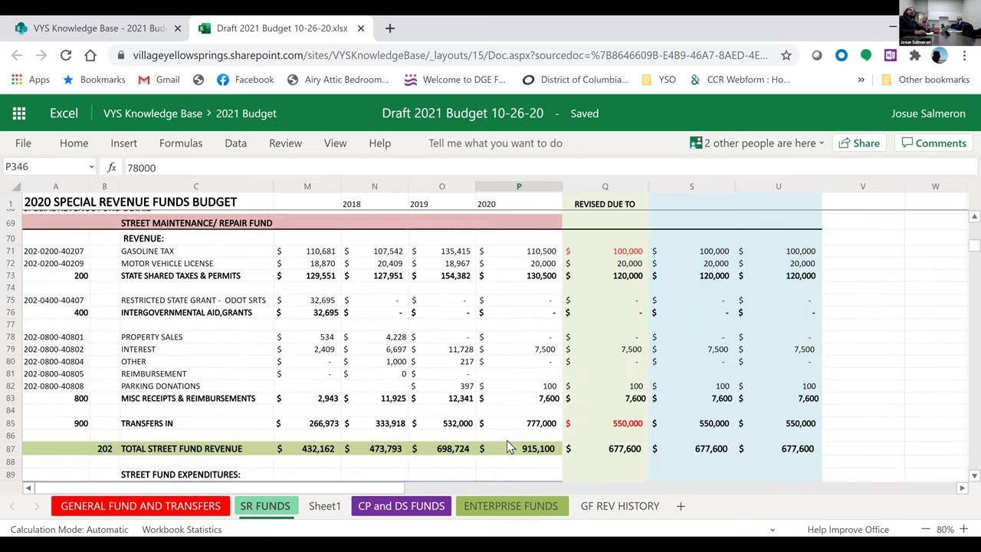
- Compare the Streets personnel services total in the 2020 budget with the 2021 October draft
scroll(507, 446, down, 6)
scroll(507, 455, down, 2)
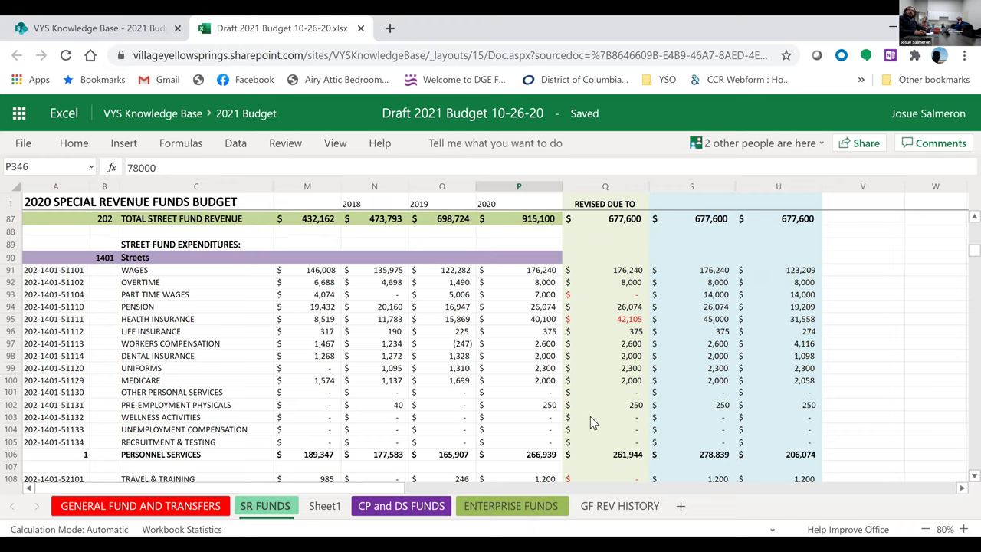
scroll(590, 416, down, 2)
scroll(590, 416, up, 2)
click(538, 457)
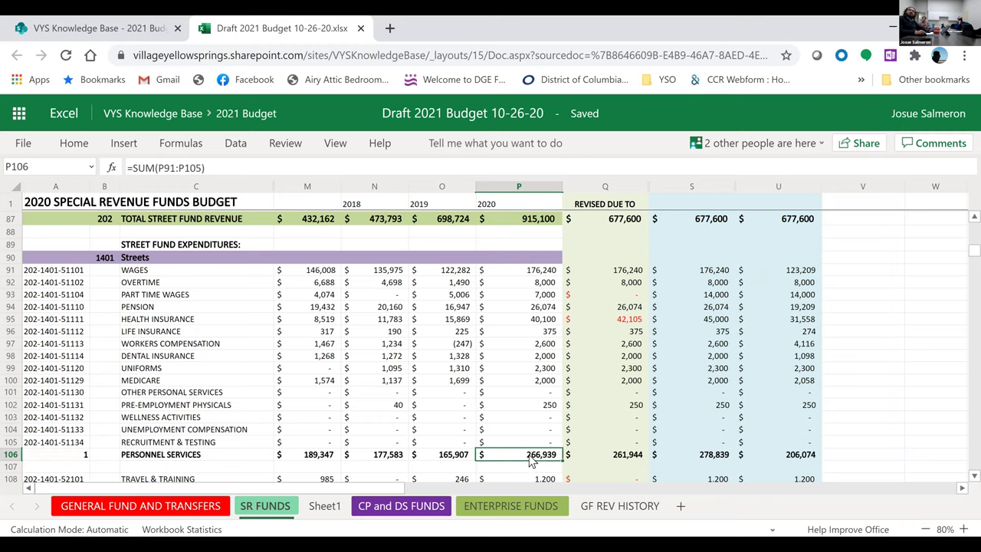
click(789, 455)
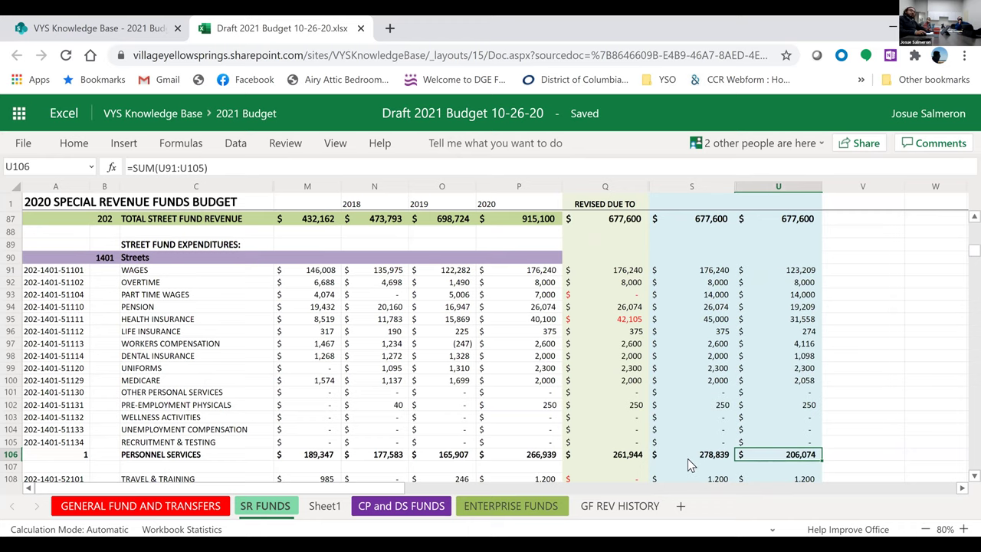
- Review the Streets general operating expenses and contractual services lines, checking the October draft general operating total
scroll(687, 459, down, 2)
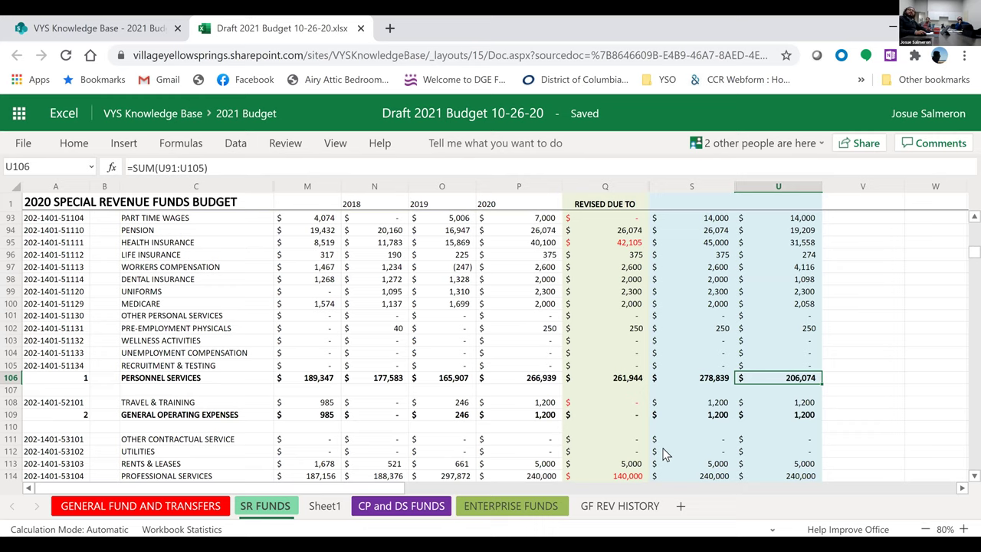
scroll(665, 454, down, 4)
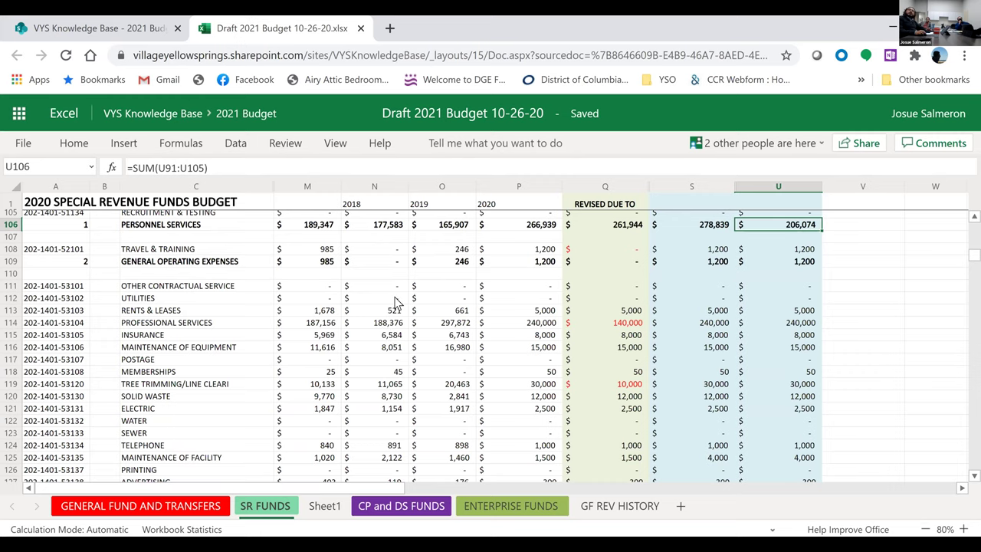
scroll(396, 301, up, 2)
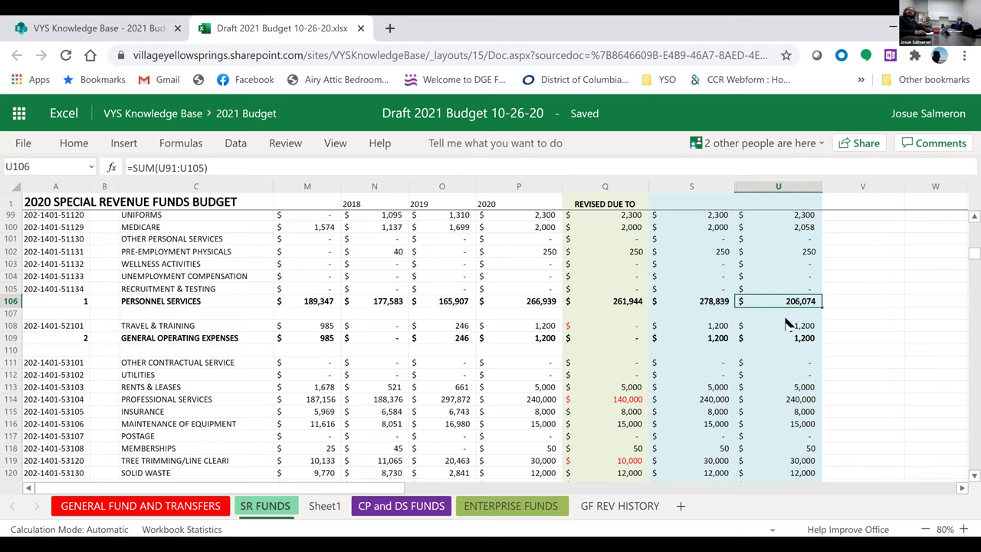
click(802, 335)
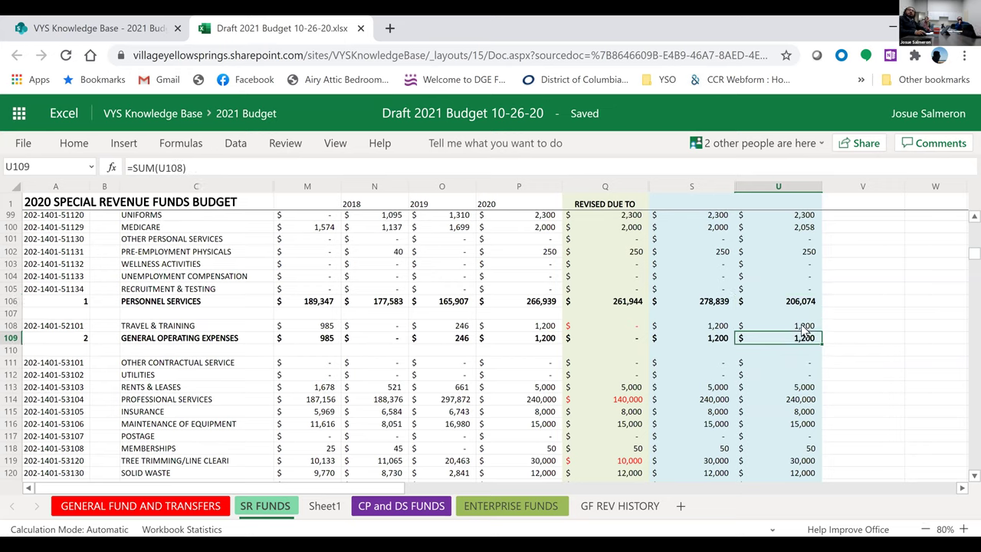
- Check the October draft amounts for the Streets travel and training and professional services lines
click(802, 327)
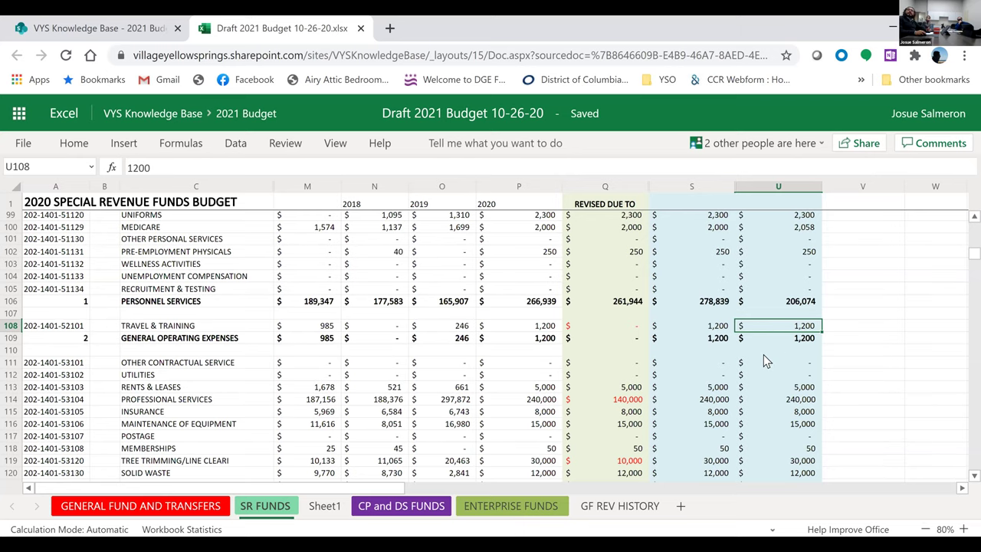
scroll(758, 356, down, 2)
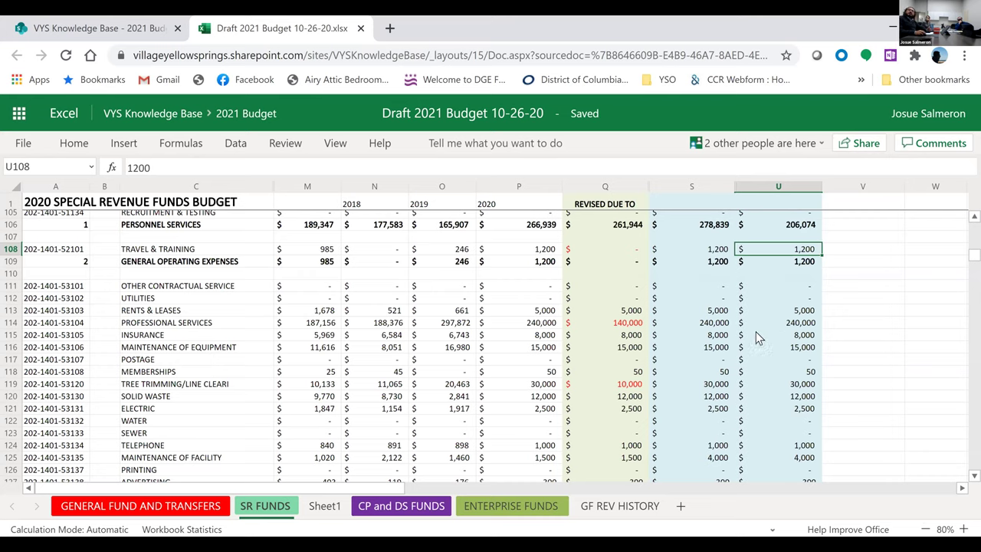
click(778, 325)
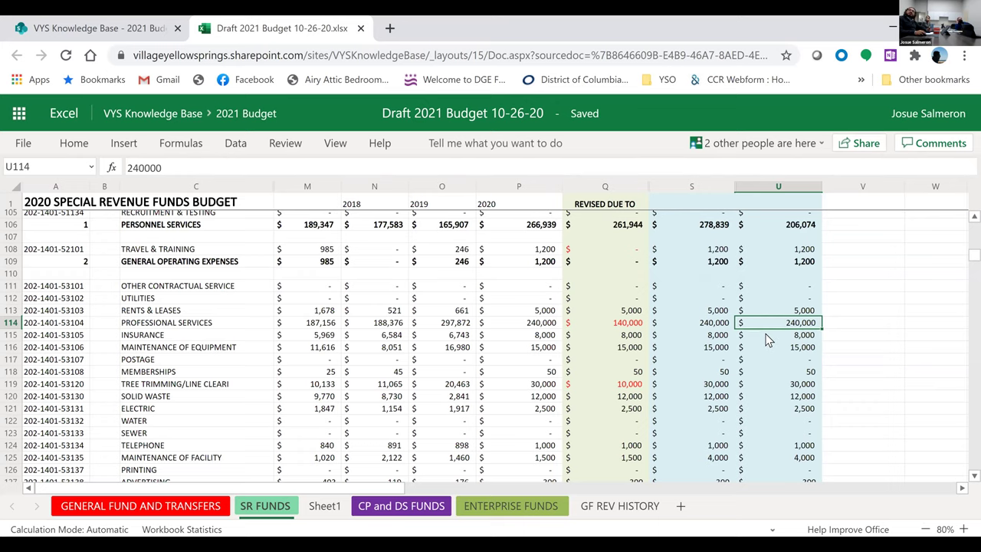
- Compare the Streets contractual services totals across the 2020 budget, the revised 2020 column and the October draft
scroll(769, 341, down, 2)
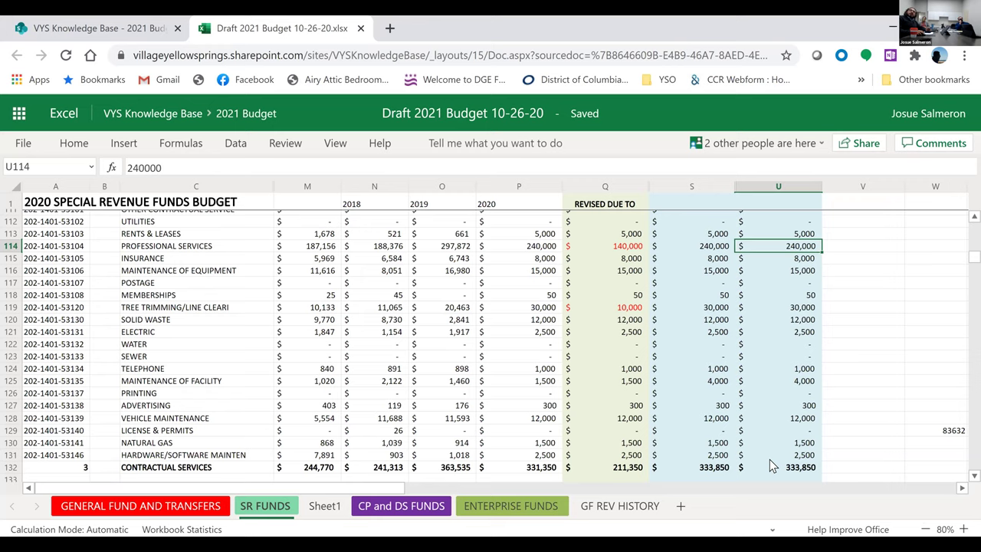
click(517, 469)
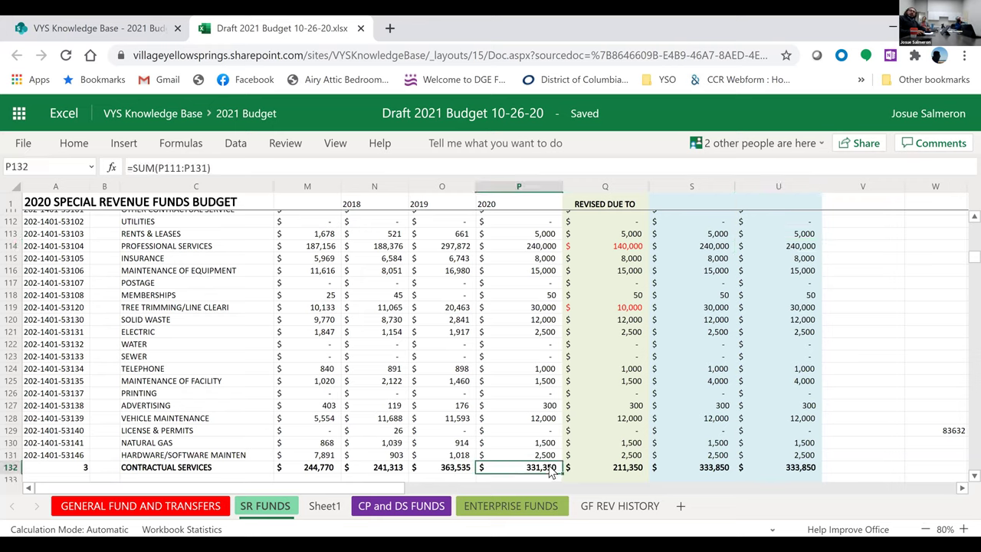
click(803, 469)
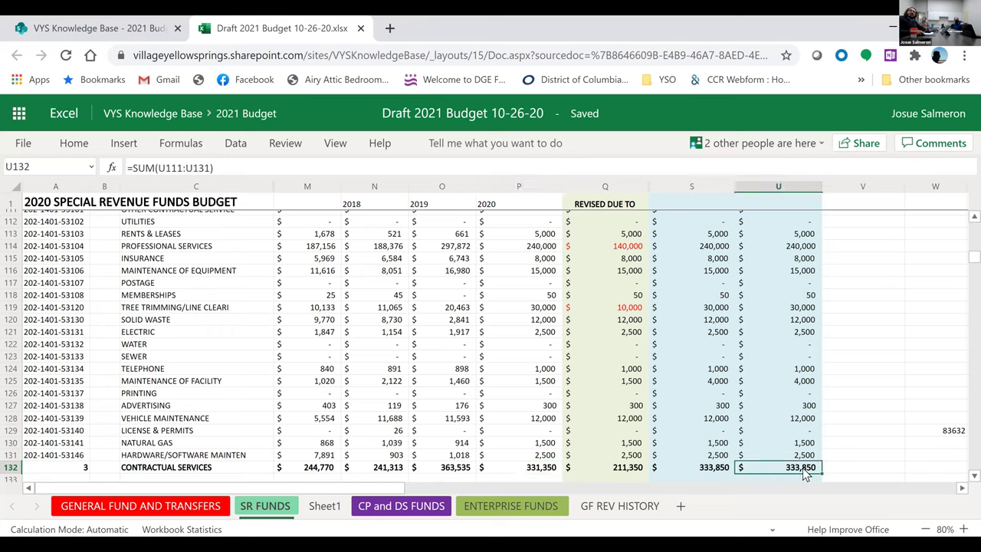
click(614, 469)
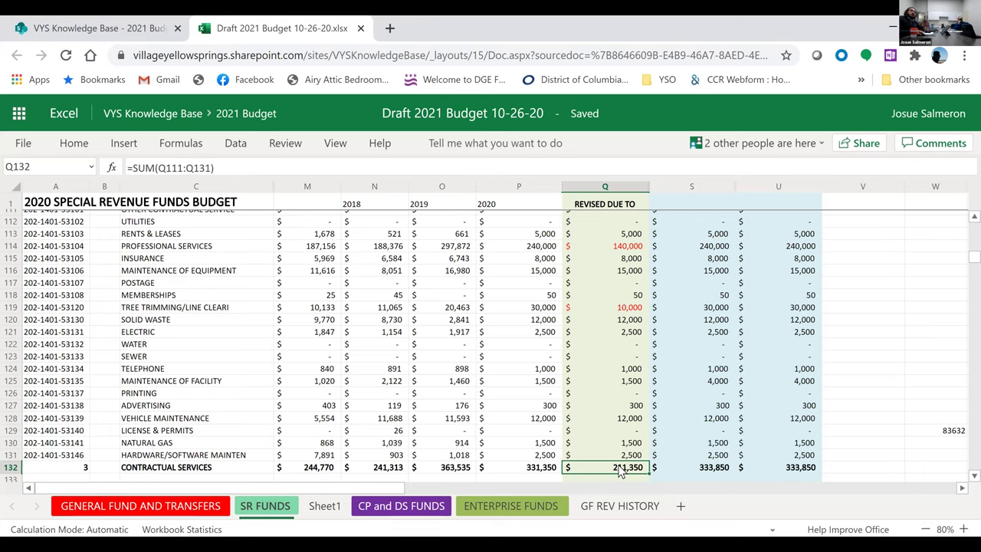
- Compare the revised 2020 and October draft tree trimming amounts, and recheck the draft professional services line
click(602, 305)
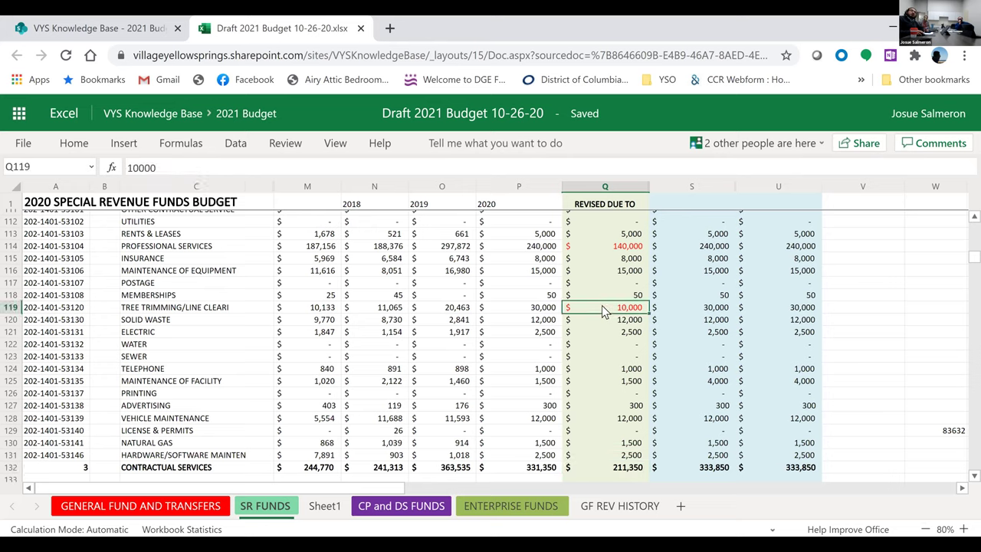
click(804, 311)
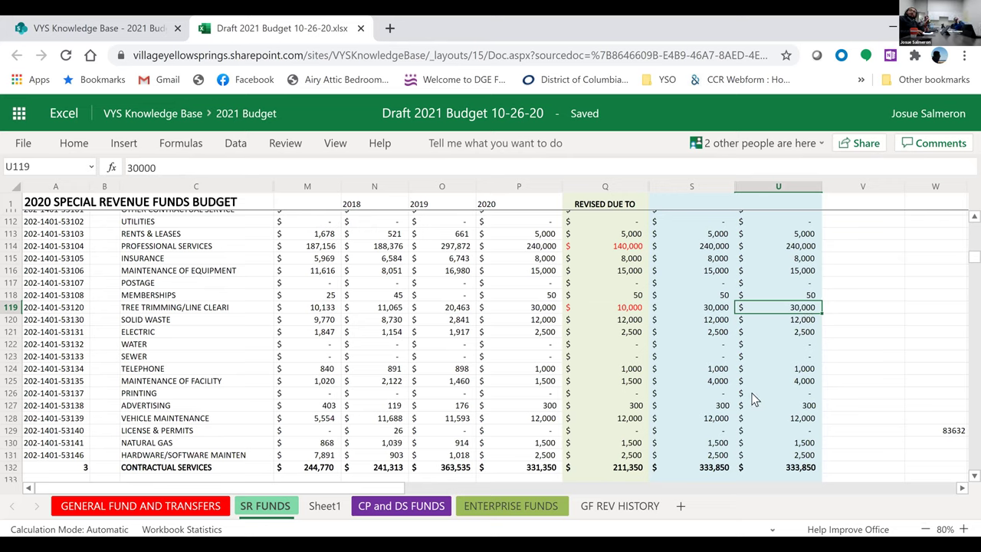
click(784, 246)
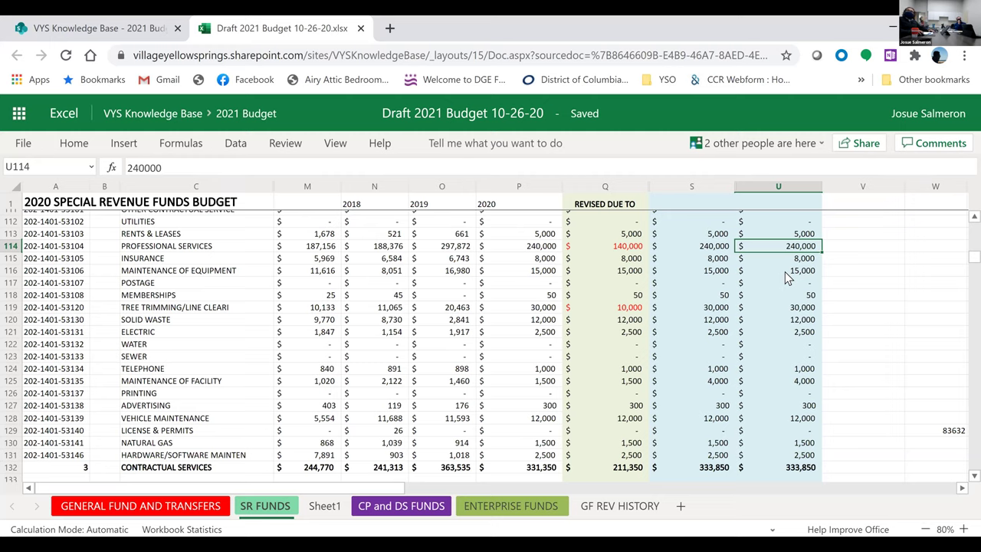
- Review the Streets materials and supplies lines, comparing operating supplies with the 2020 budget and checking the draft fuel, tools and safety equipment amounts
scroll(622, 440, down, 4)
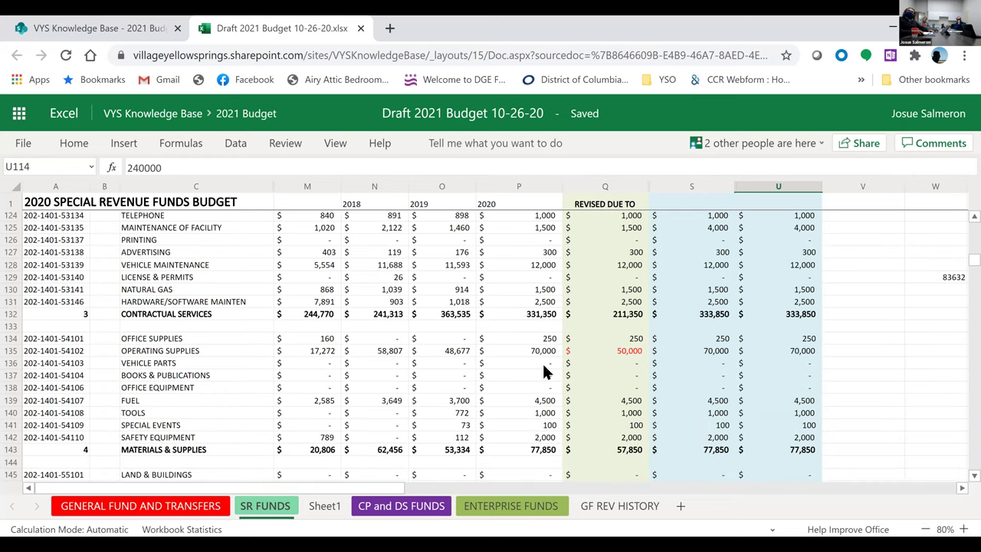
scroll(536, 368, down, 2)
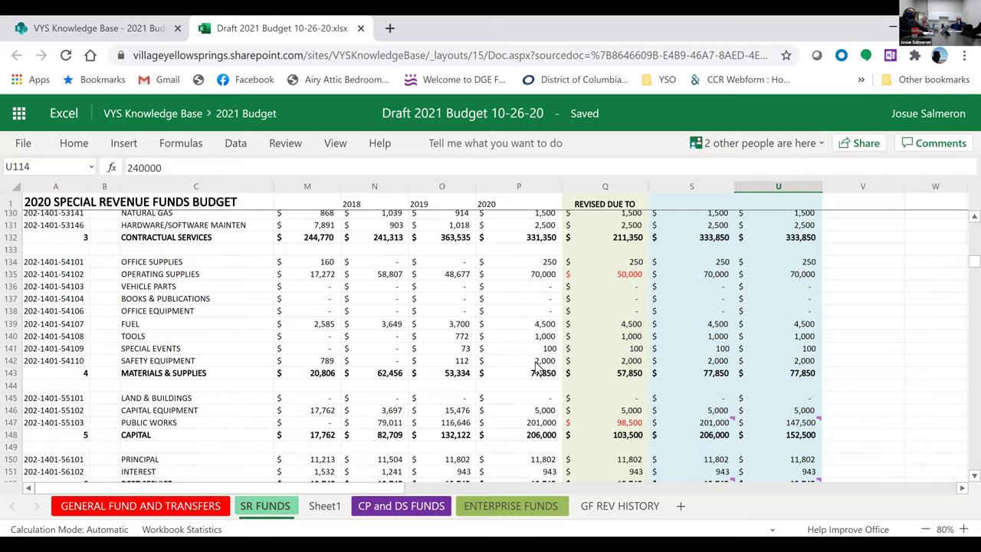
scroll(536, 368, up, 2)
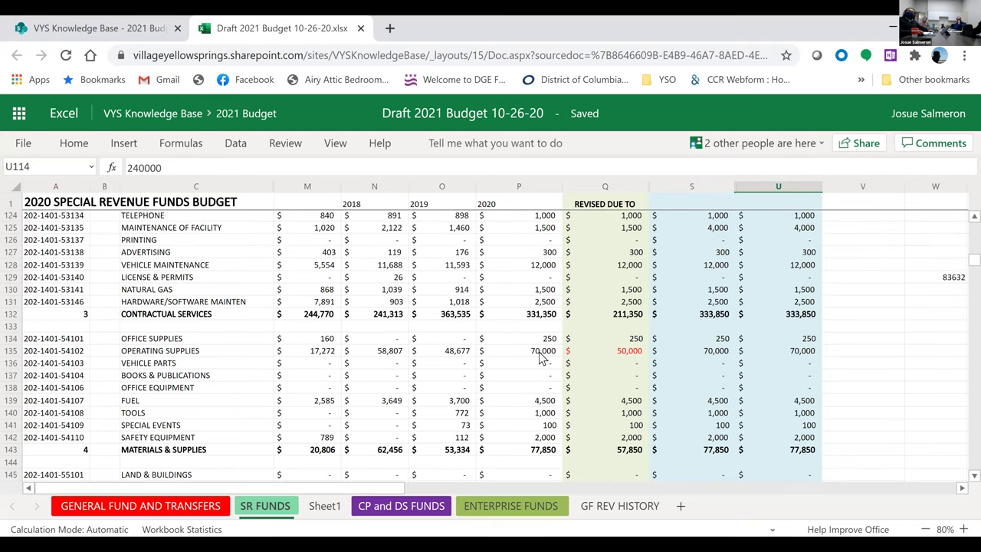
click(542, 353)
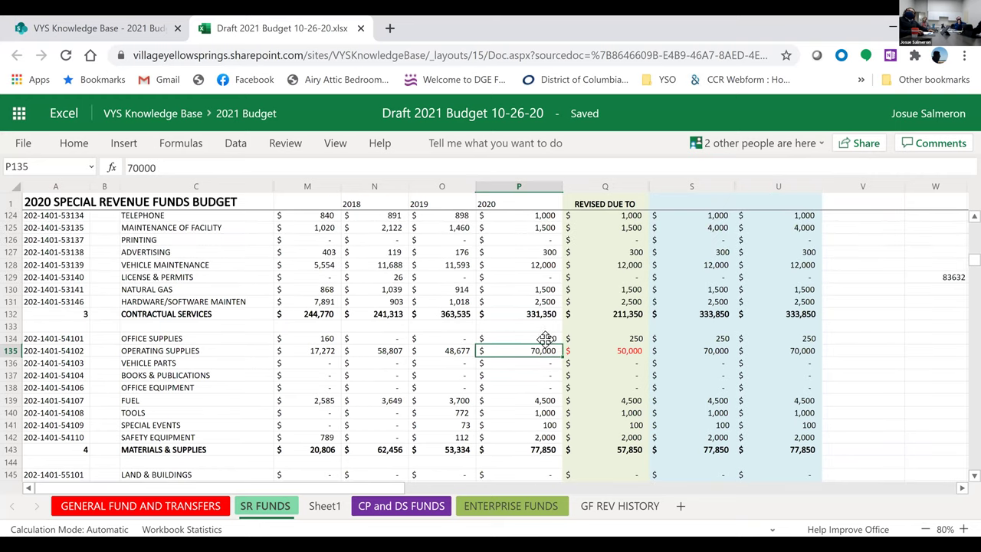
click(804, 353)
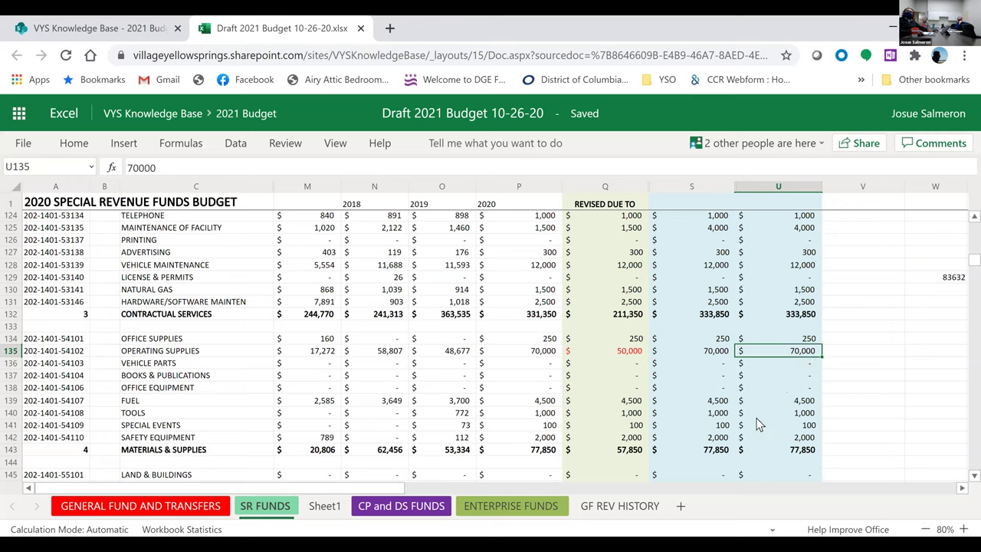
click(773, 402)
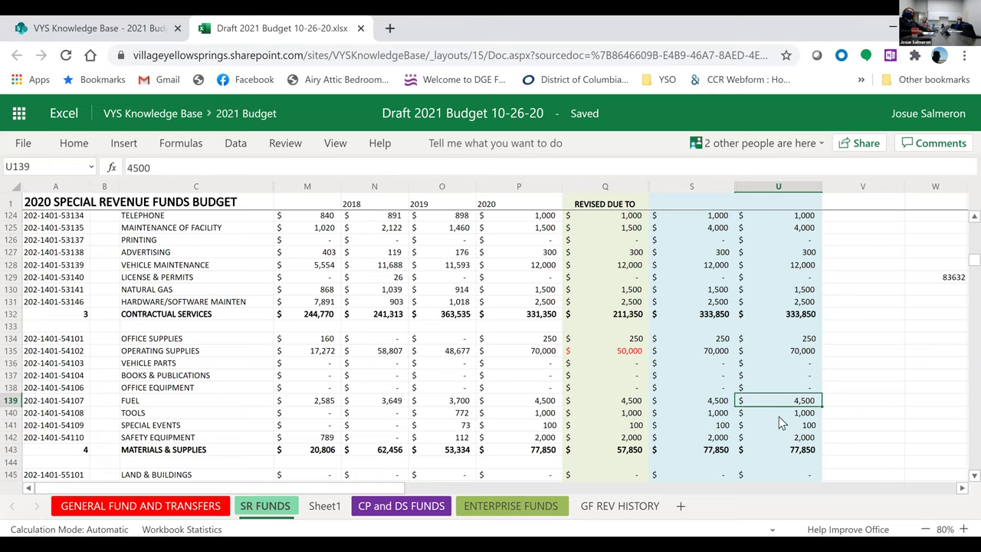
click(782, 414)
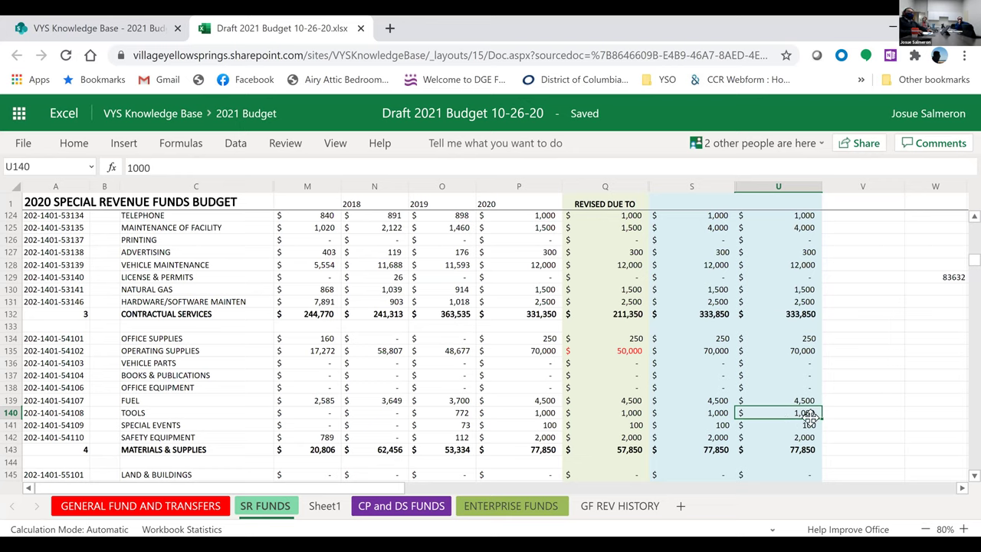
click(805, 438)
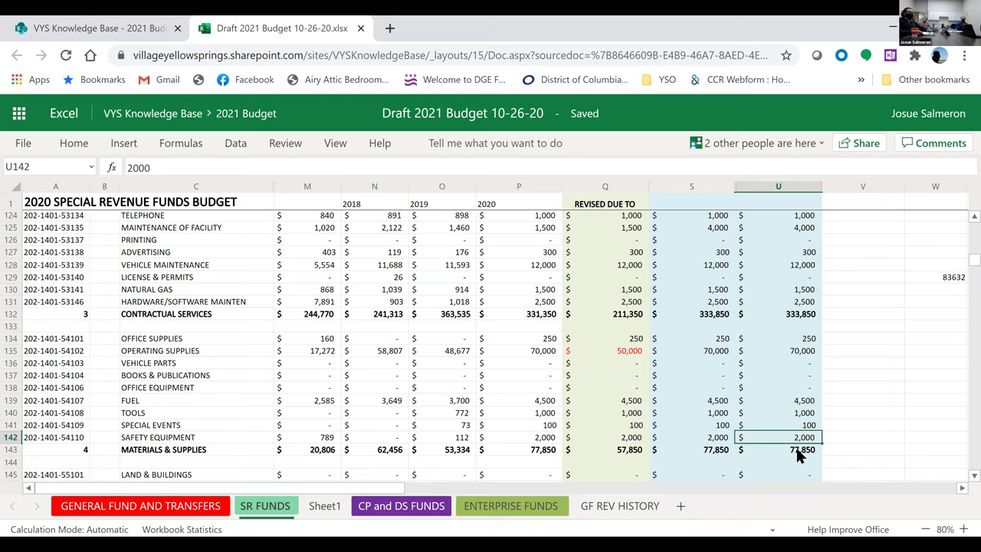
- Compare the Streets capital totals in the 2020 budget, revised and October draft columns, and check the draft public works line
scroll(797, 450, down, 2)
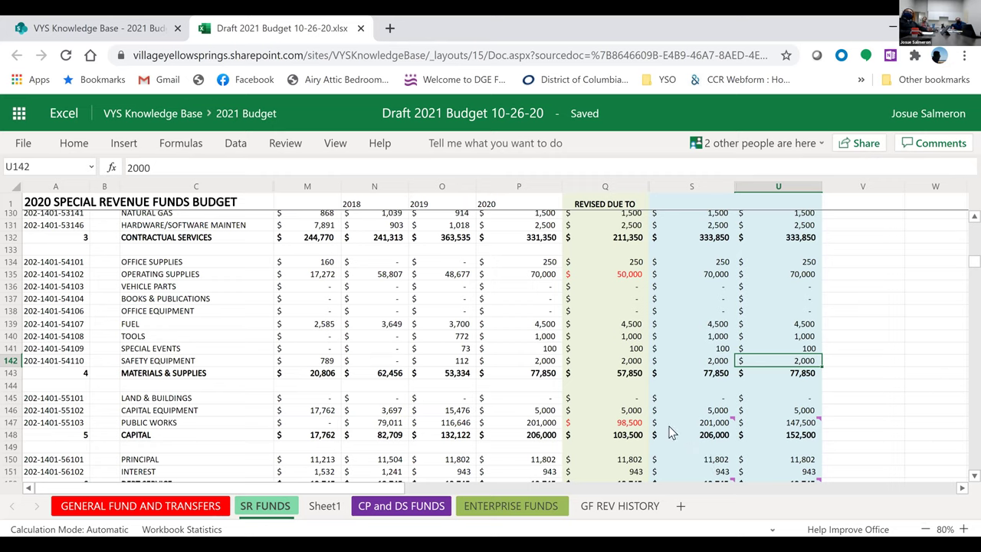
click(534, 438)
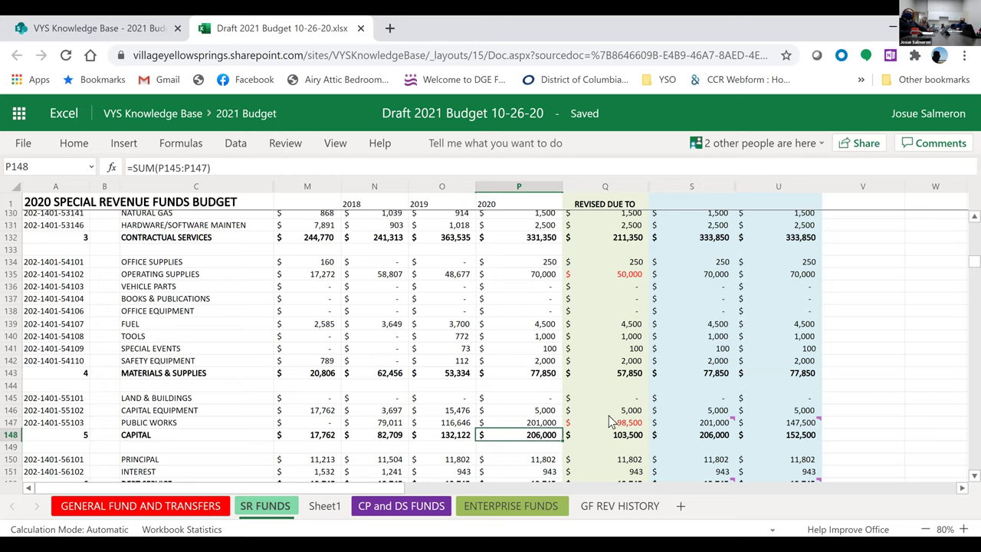
click(622, 440)
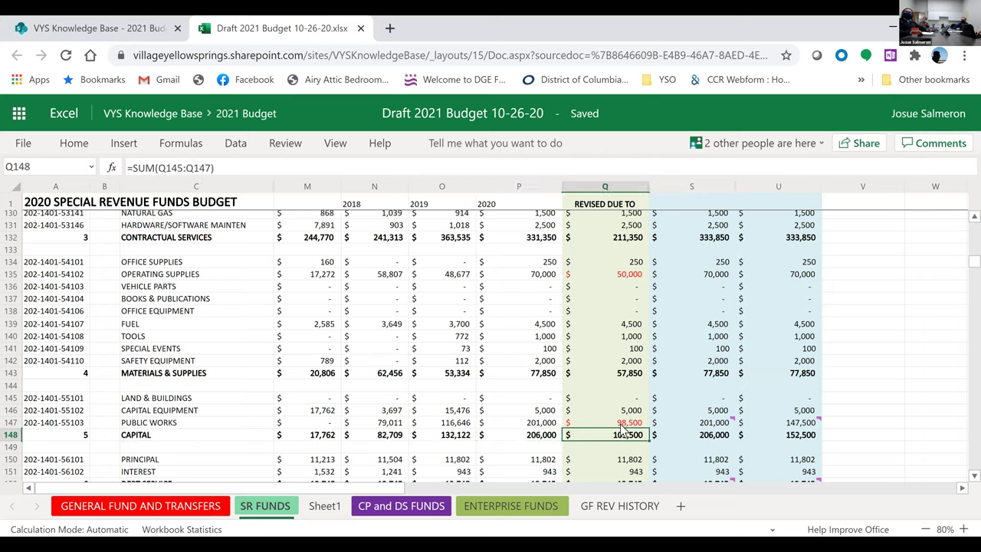
click(780, 435)
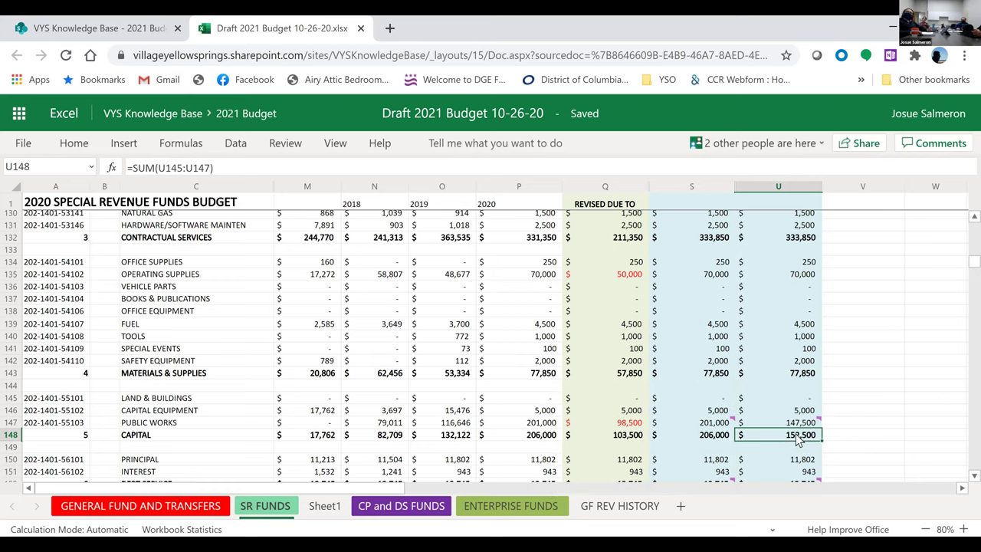
mouse_move(819, 423)
click(808, 427)
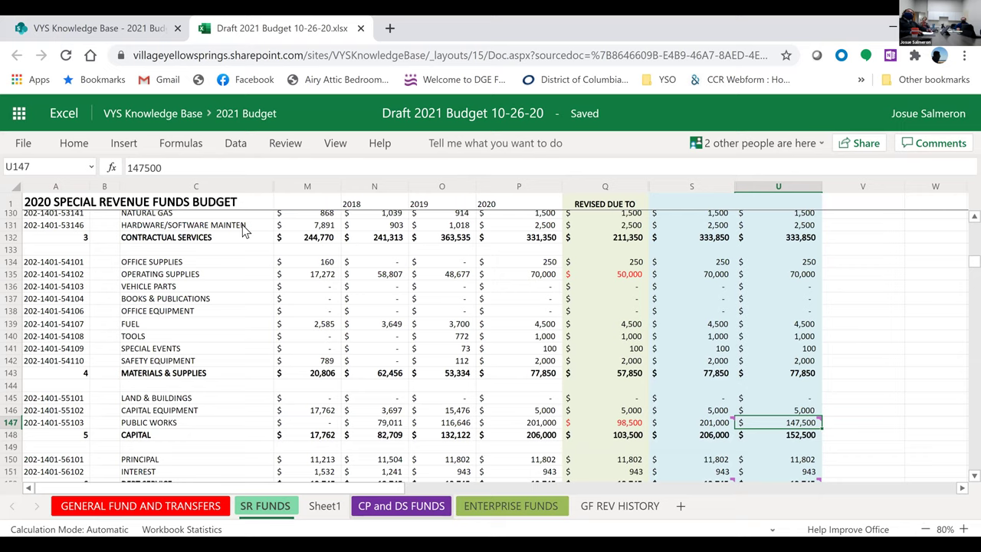
click(56, 31)
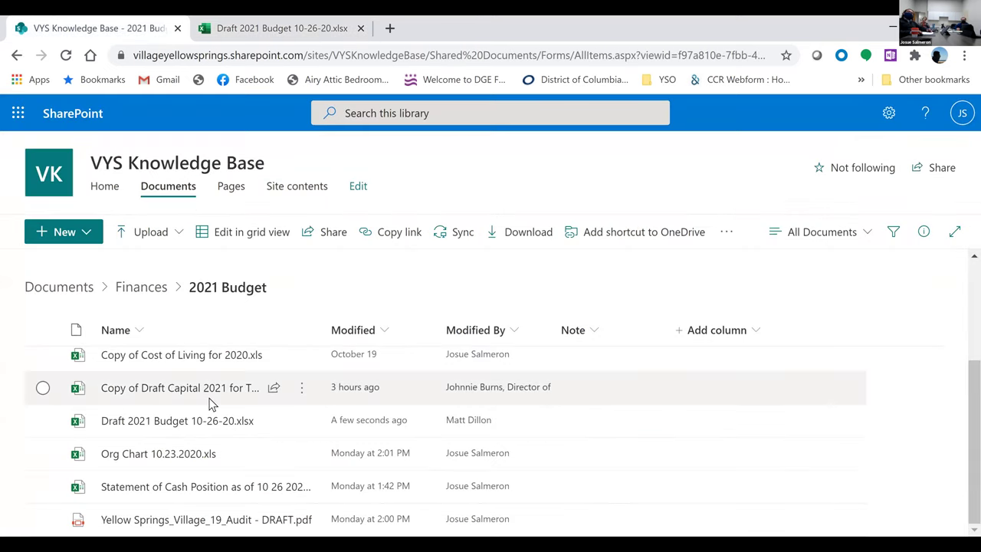
mouse_move(214, 394)
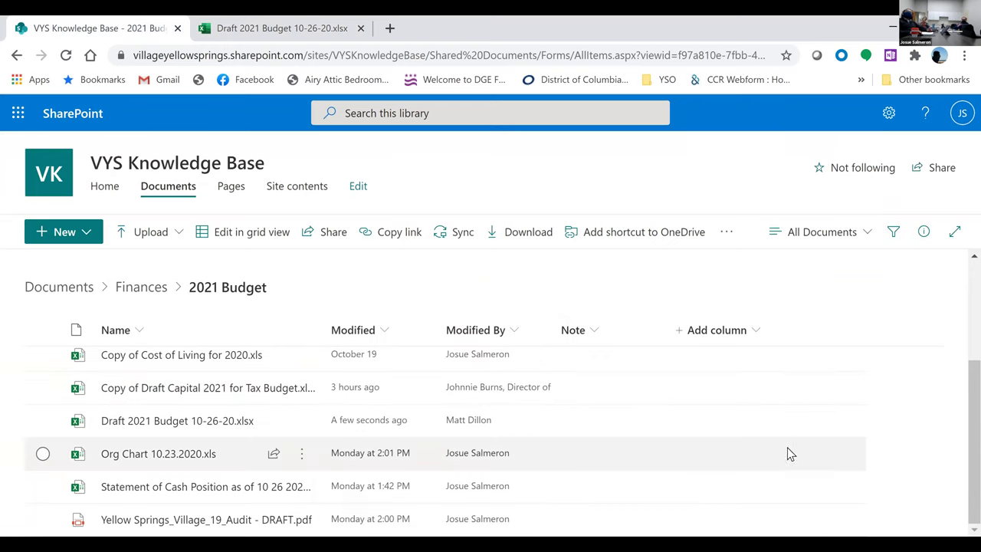
key(ctrl+Tab)
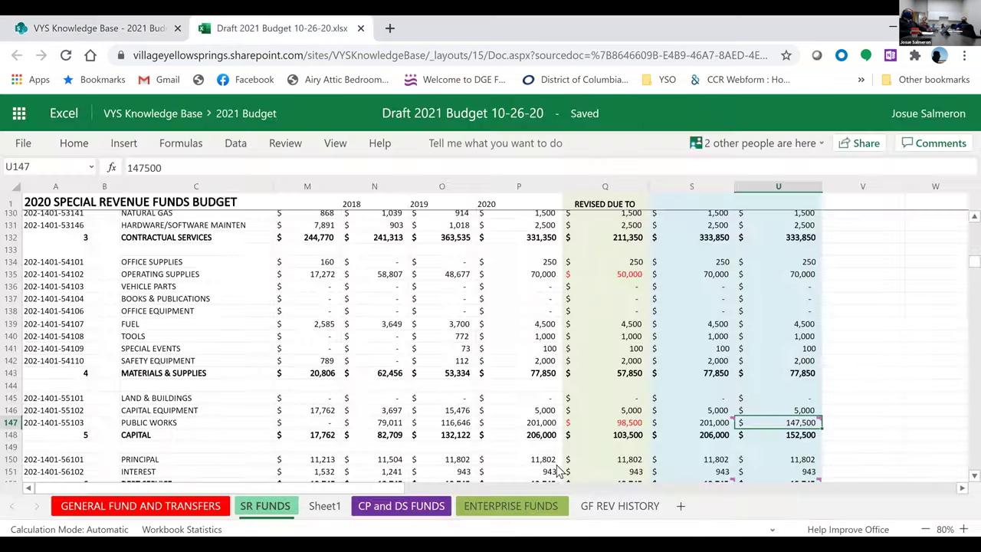
click(427, 511)
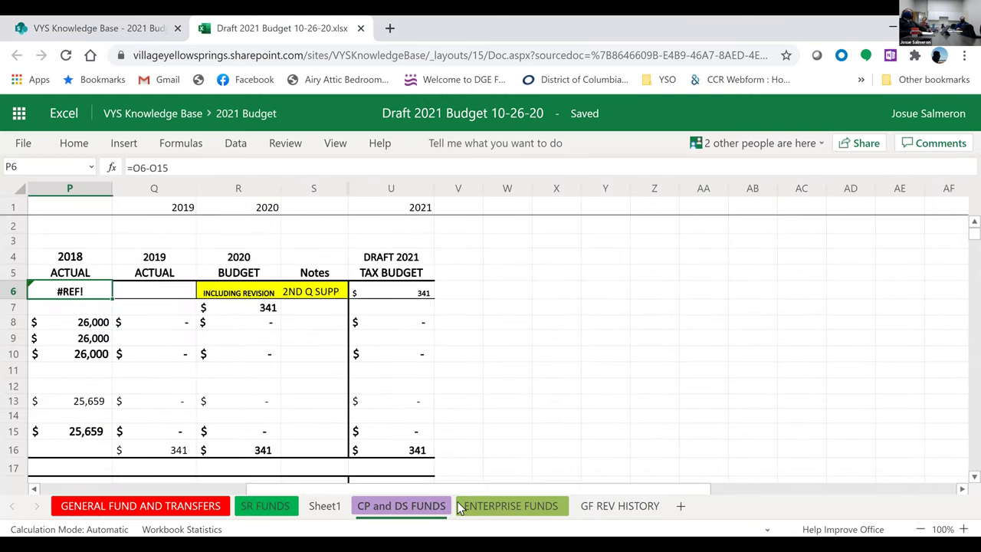
click(512, 502)
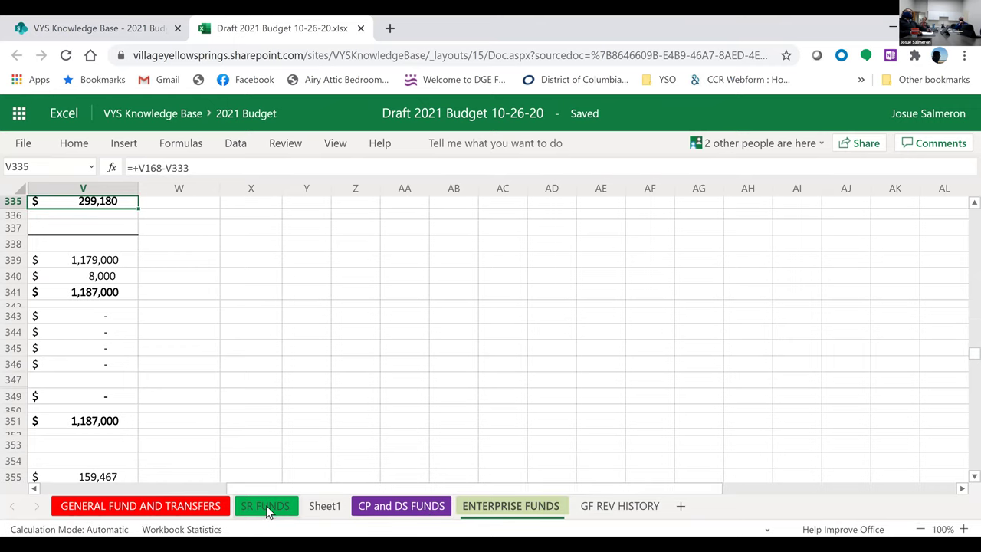
click(266, 505)
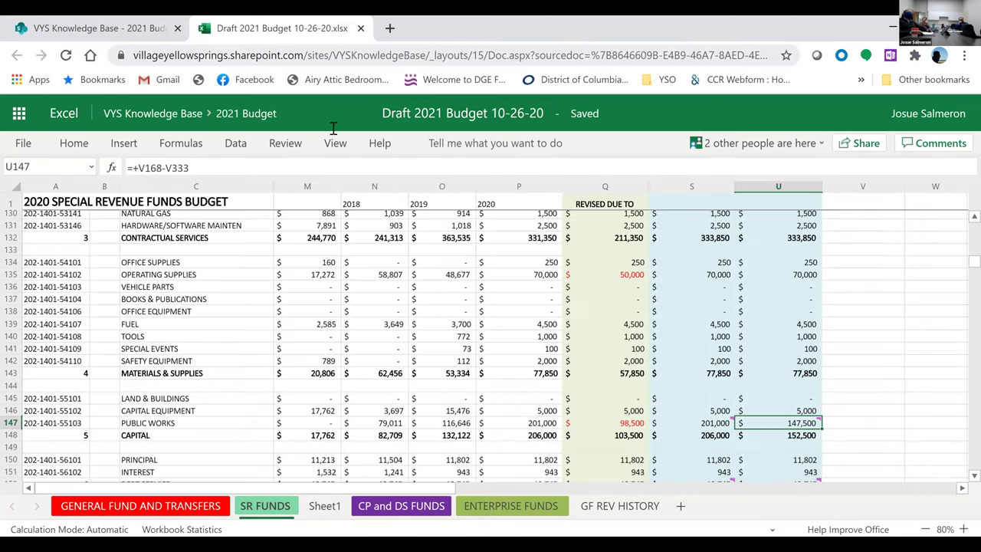
- Open the Copy of Draft Capital 2021 for Tax Budget workbook from the SharePoint 2021 Budget folder
click(119, 29)
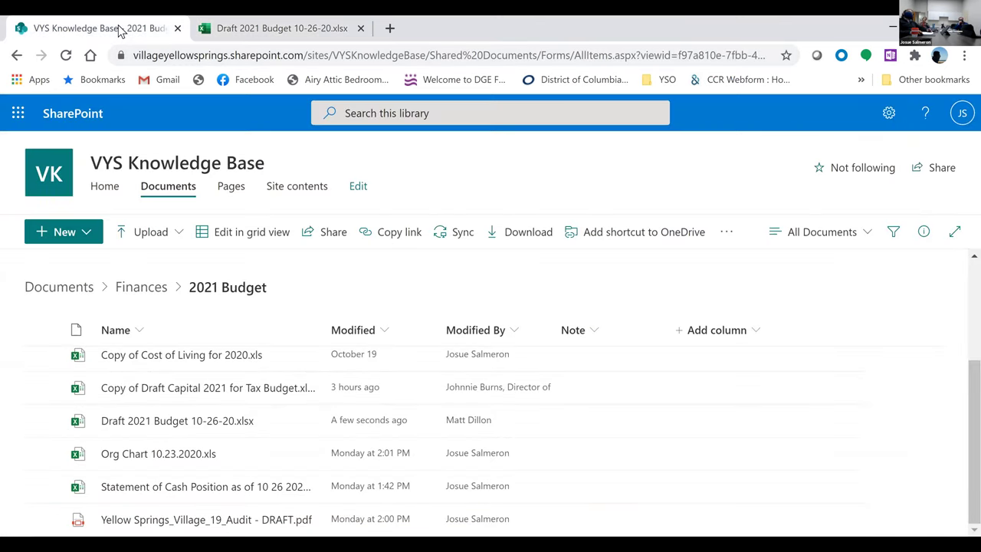
click(207, 391)
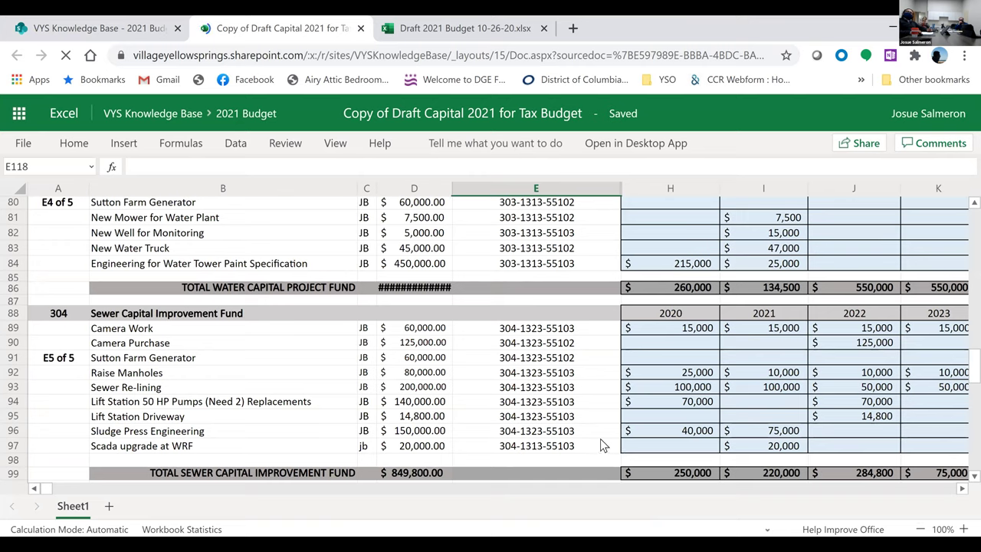
drag(452, 187, 450, 186)
- Reduce the capital sheet's zoom to 80% and go back up to the Street Fund projects under Special Revenue
scroll(491, 337, up, 4)
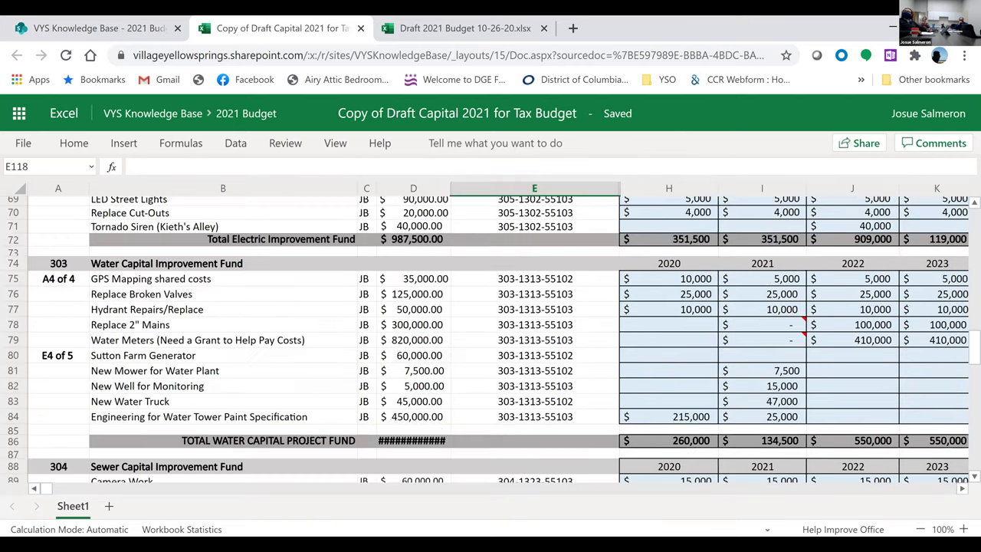
click(920, 528)
click(920, 529)
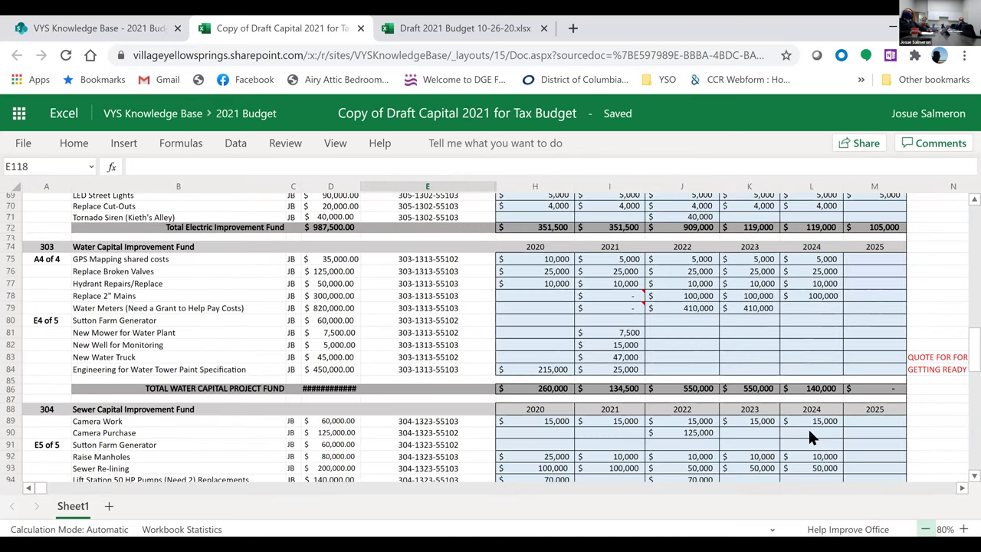
scroll(688, 393, up, 5)
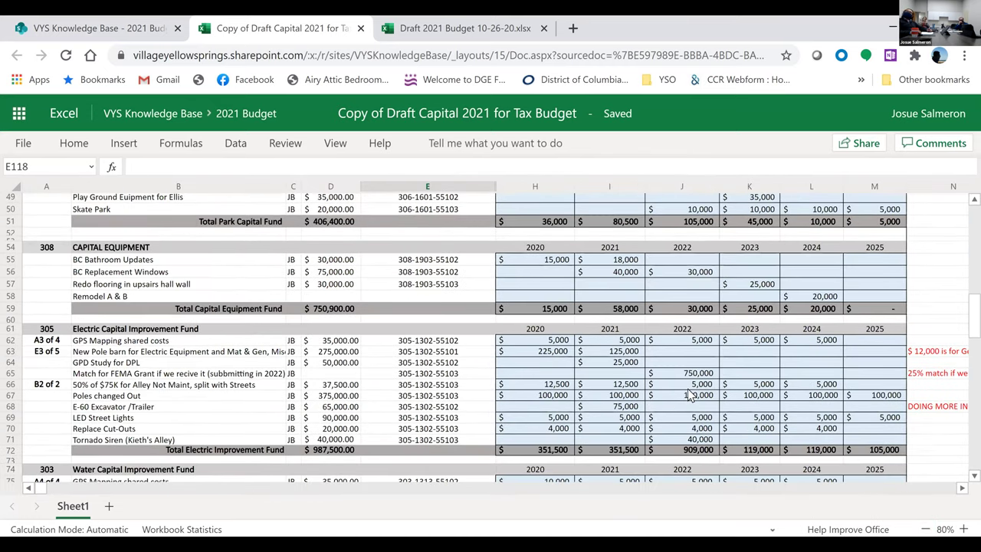
scroll(642, 395, up, 9)
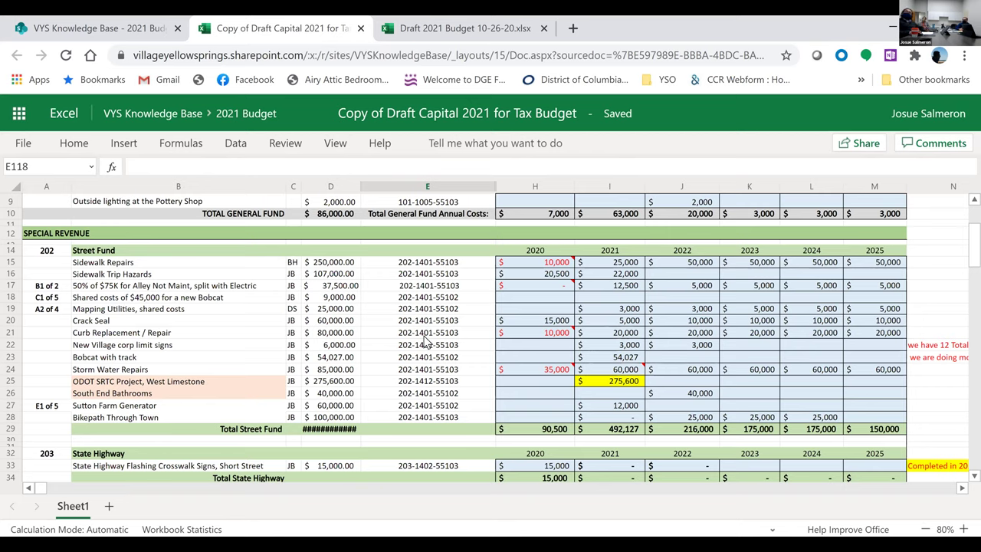
- Return to the Draft 2021 Budget 10-26-20 workbook and check the October draft principal, interest and total under Streets debt service
scroll(426, 439, up, 2)
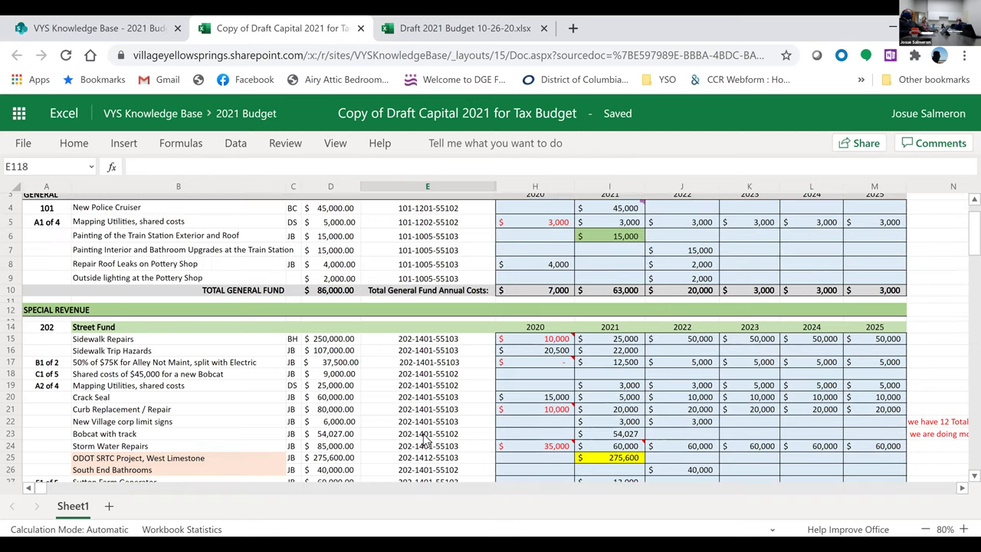
key(ctrl+Tab)
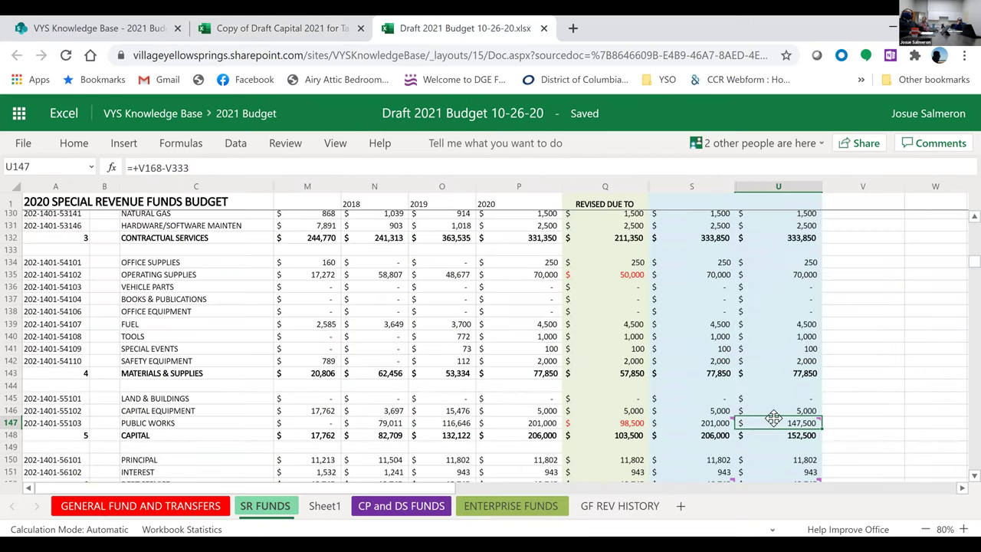
scroll(778, 433, down, 2)
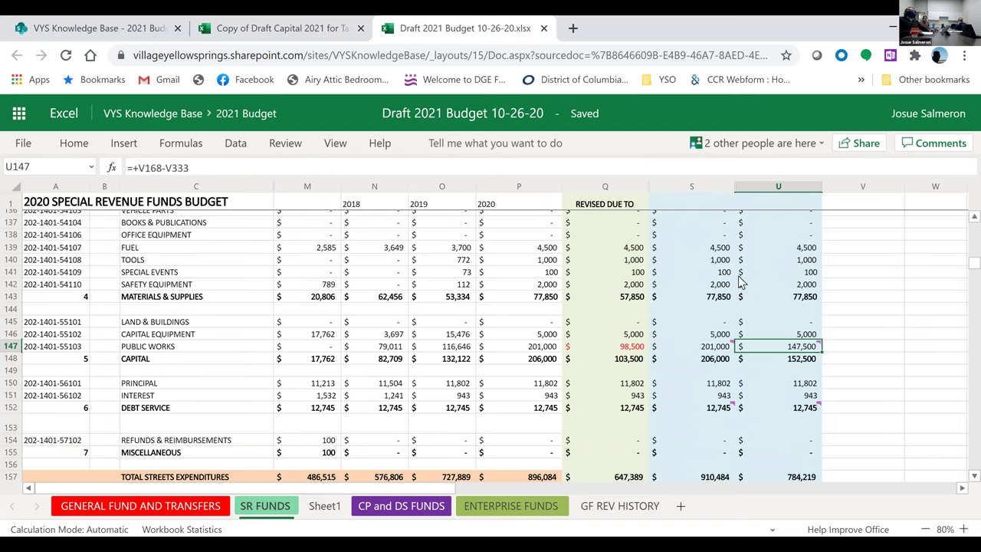
click(789, 386)
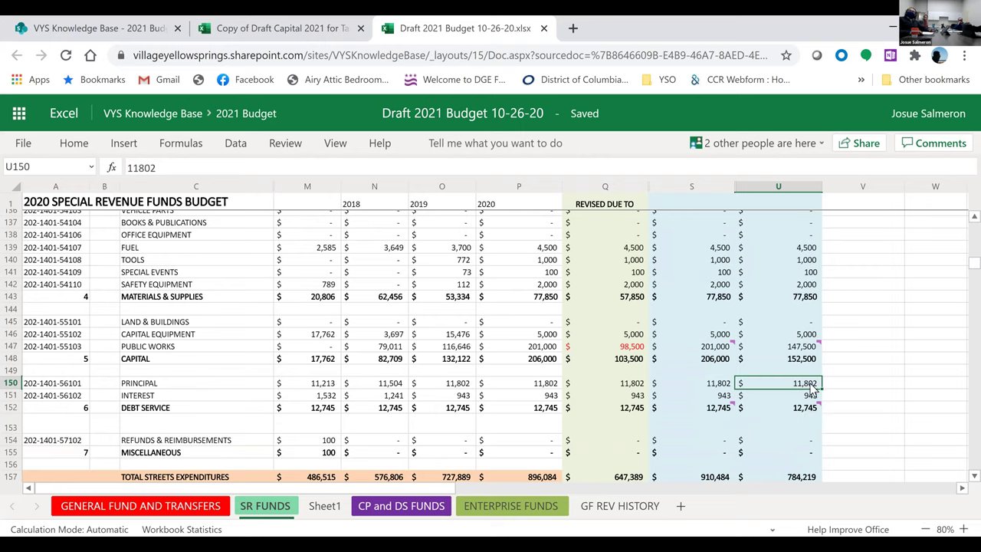
click(807, 395)
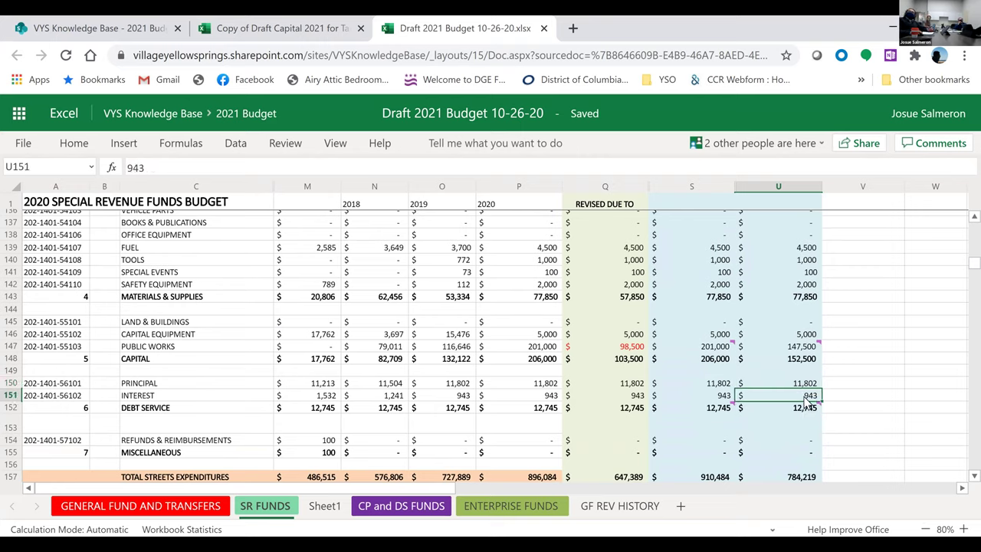
click(799, 406)
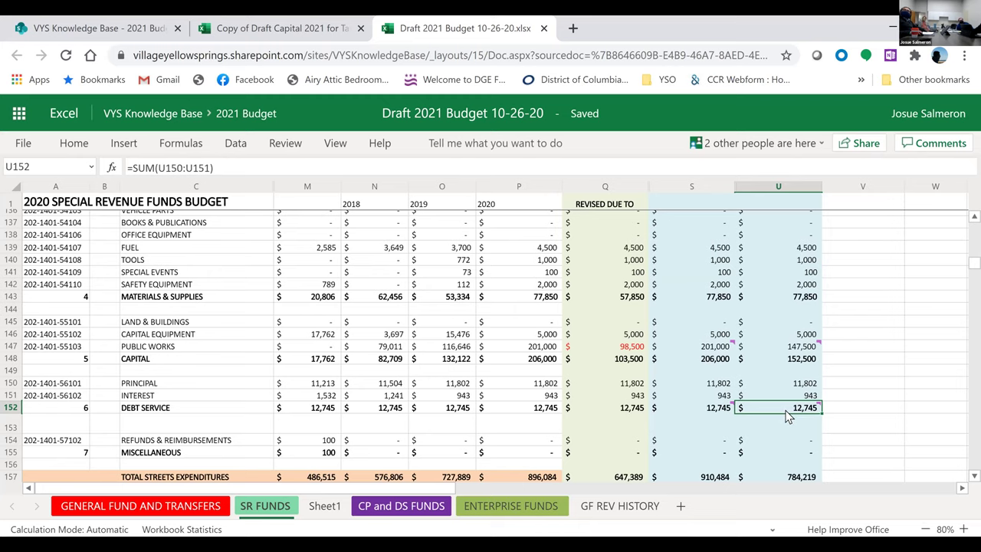
- Compare the total Streets expenditures in the October draft with the 2020 budget and 2019 columns
scroll(793, 414, down, 2)
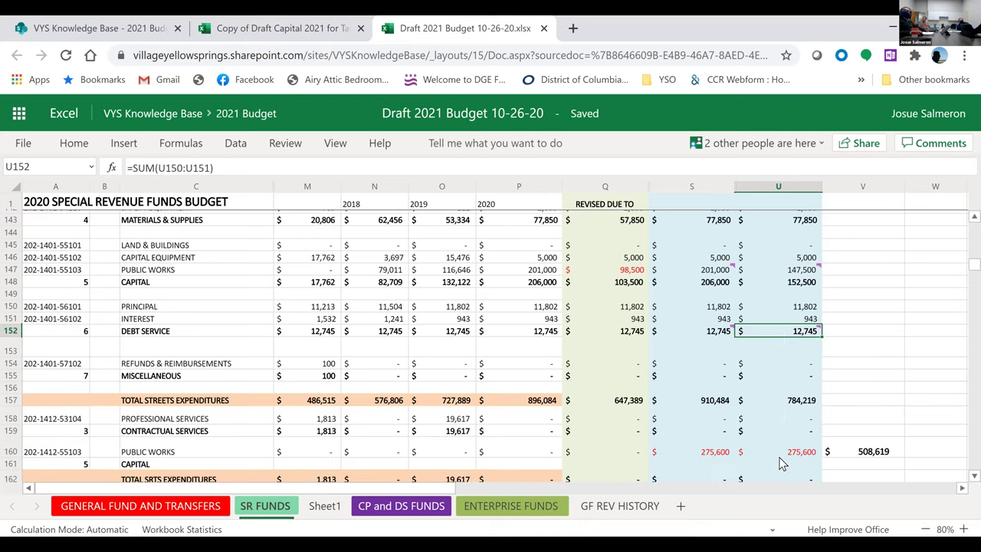
click(797, 405)
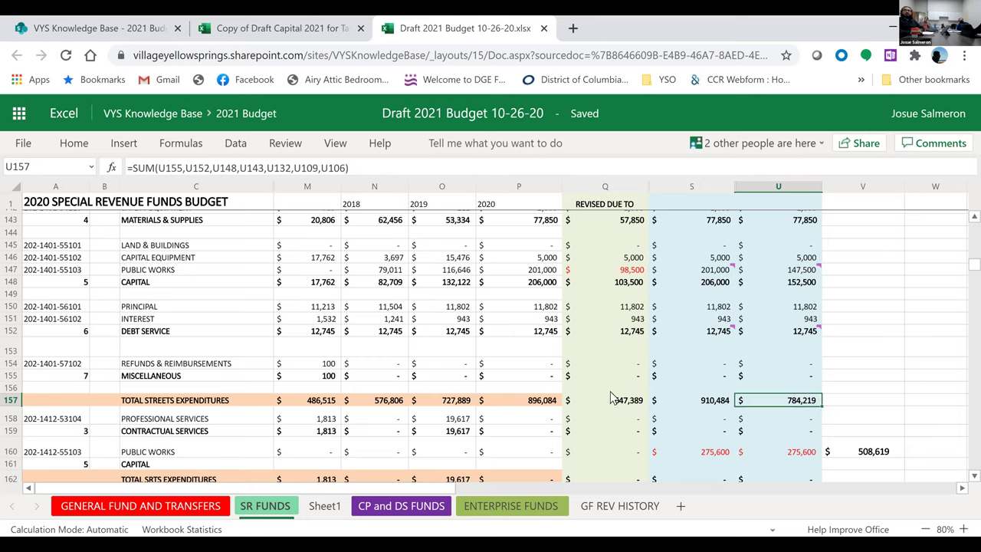
click(549, 405)
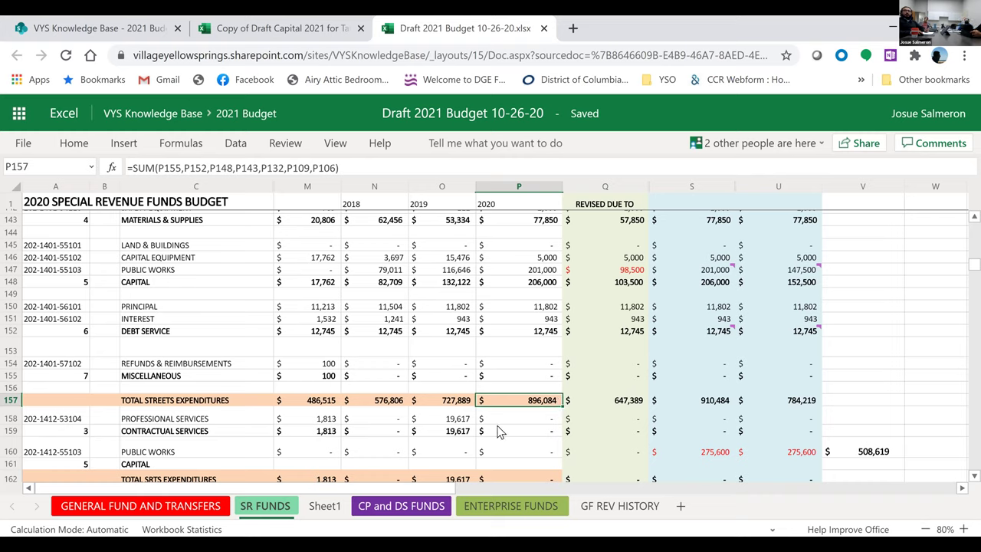
click(453, 404)
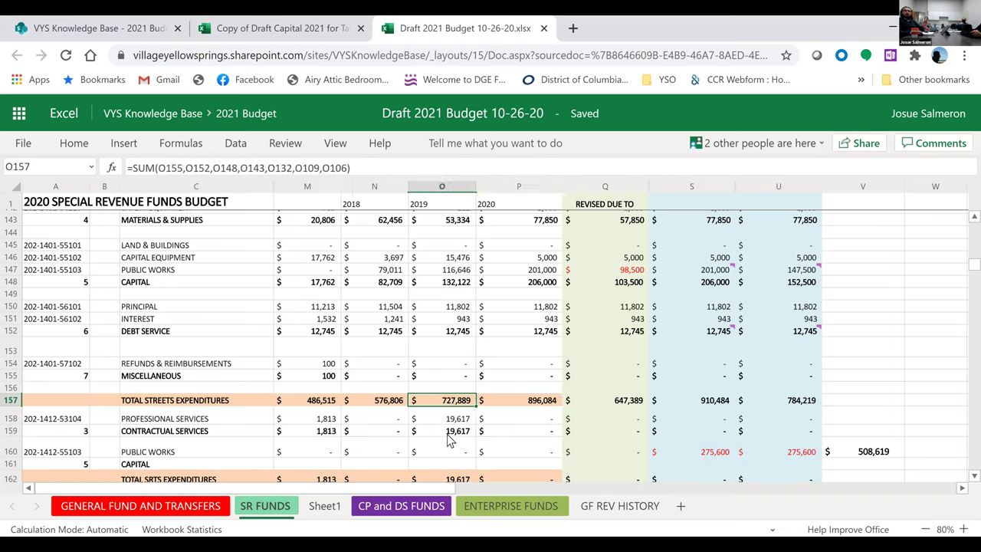
- Check the public works amount above Total SRTS Expenditures in both 2021 draft columns
scroll(451, 439, down, 2)
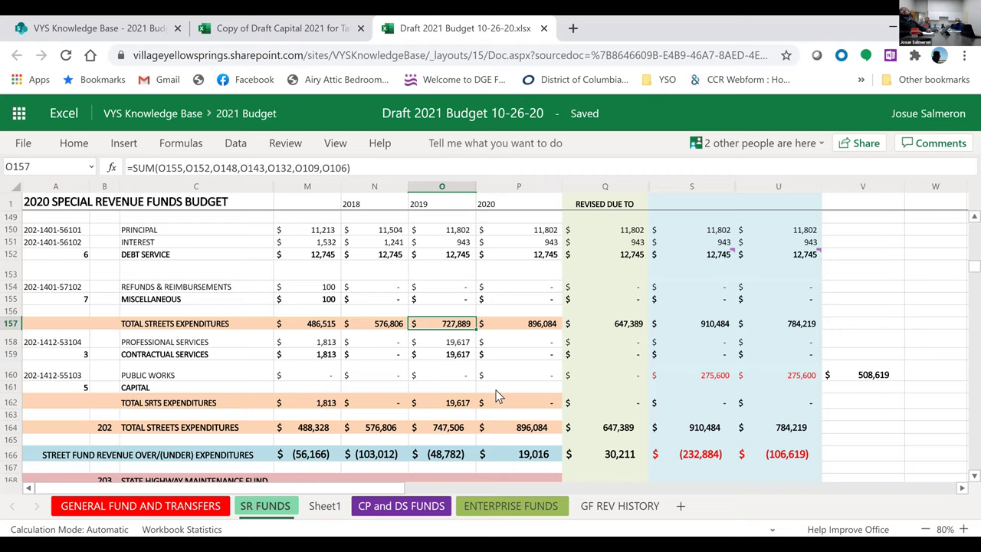
click(717, 377)
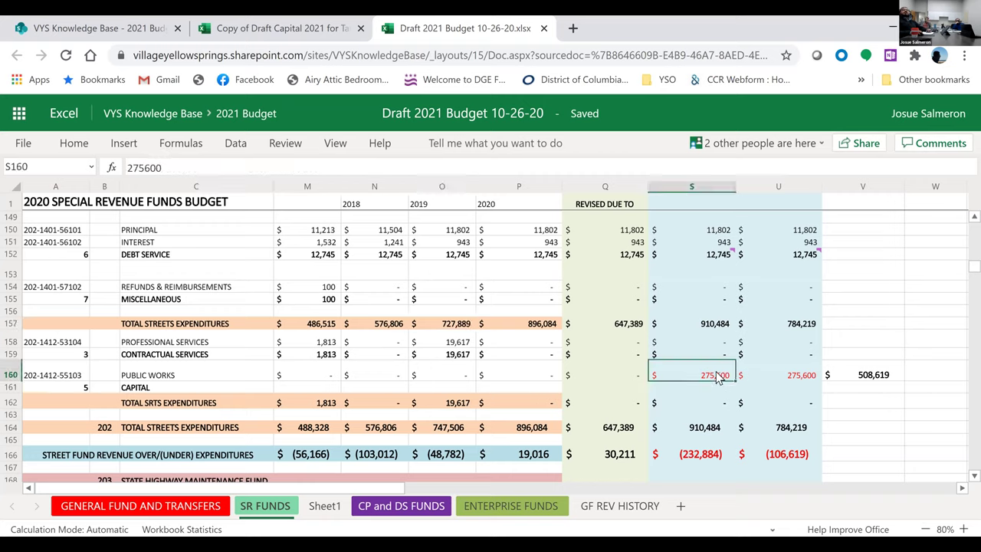
click(797, 375)
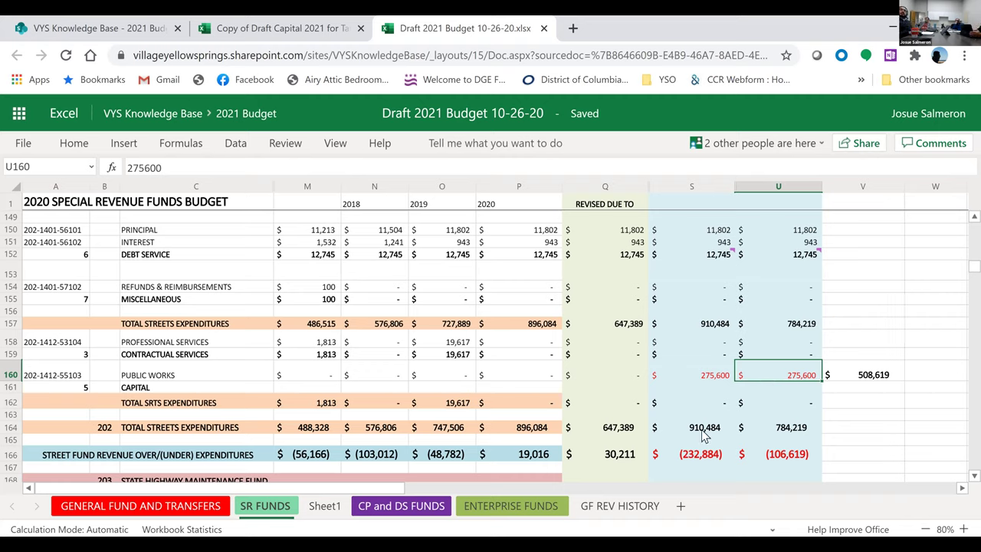
- Go through the State Highway Maintenance Fund section and check its operating supplies amount in the October draft
scroll(703, 417, down, 2)
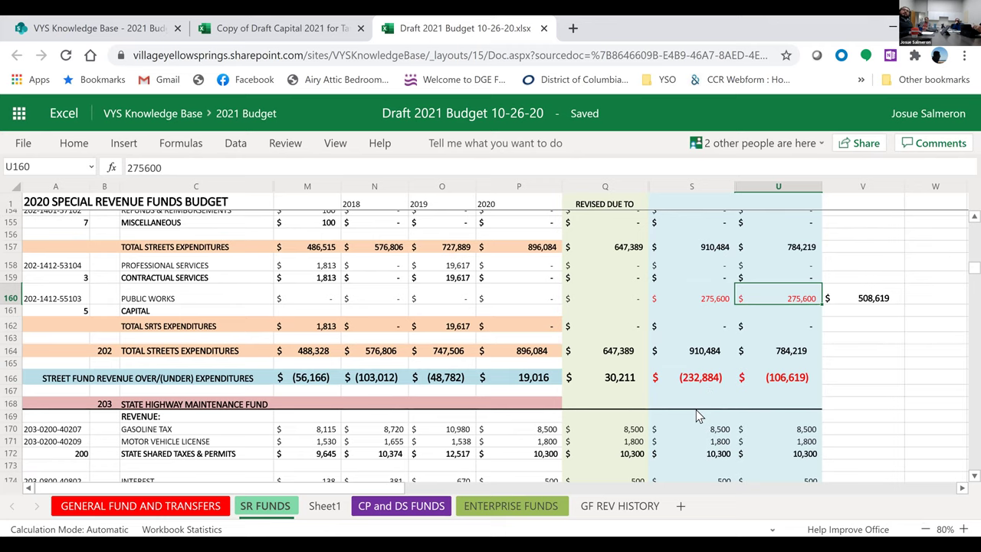
scroll(690, 421, down, 4)
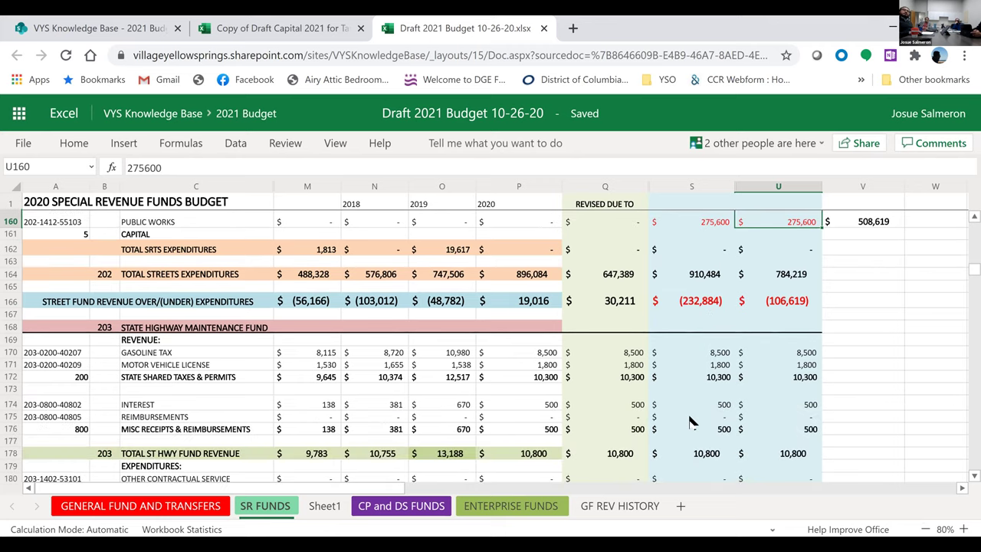
scroll(690, 421, down, 2)
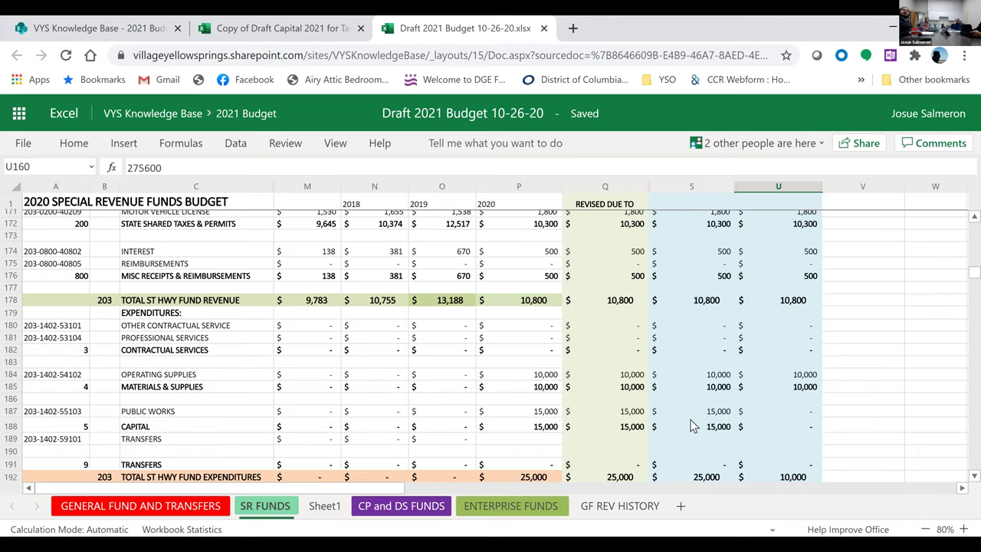
scroll(691, 426, up, 2)
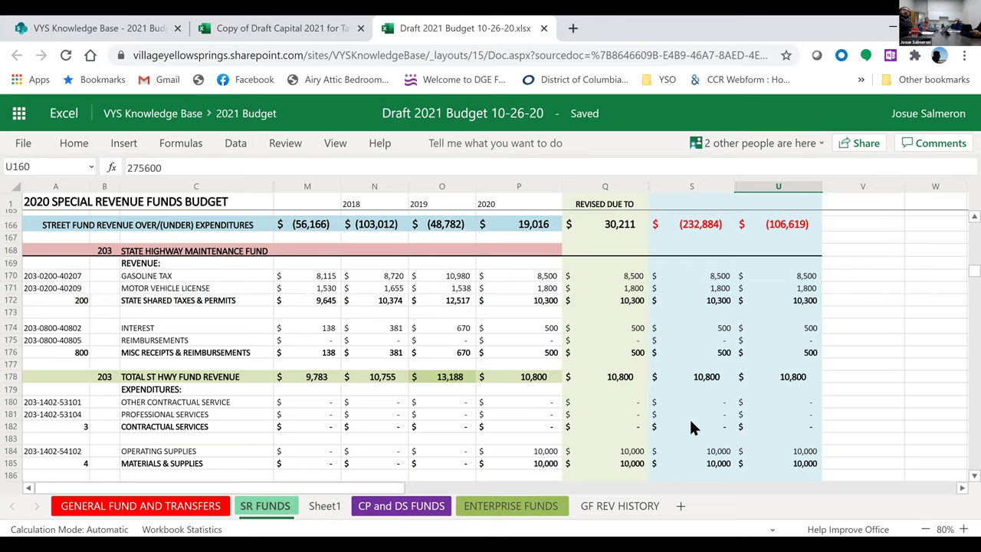
scroll(690, 421, down, 2)
click(774, 372)
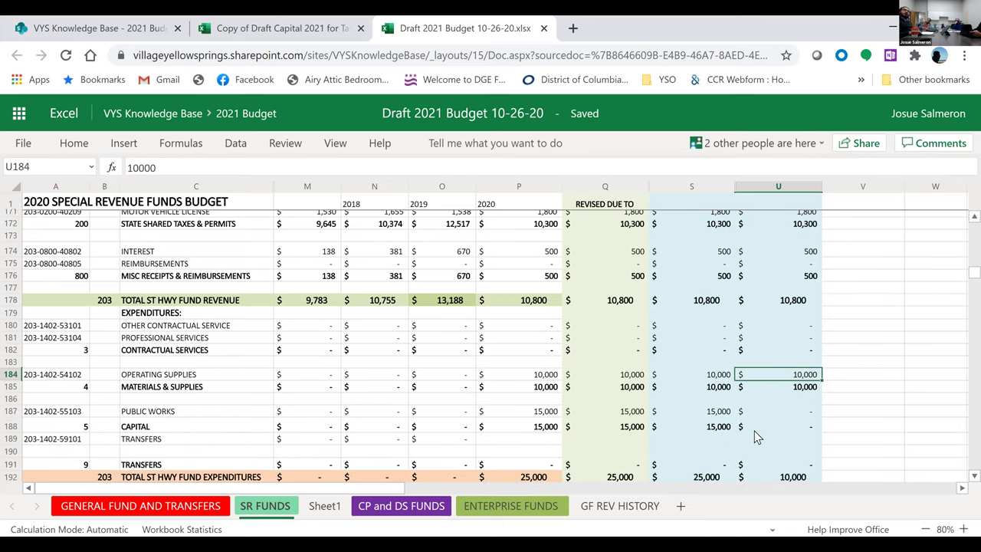
- Check the State Highway gasoline tax and motor vehicle license revenue in the October draft, comparing gasoline tax with 2019
scroll(753, 430, up, 2)
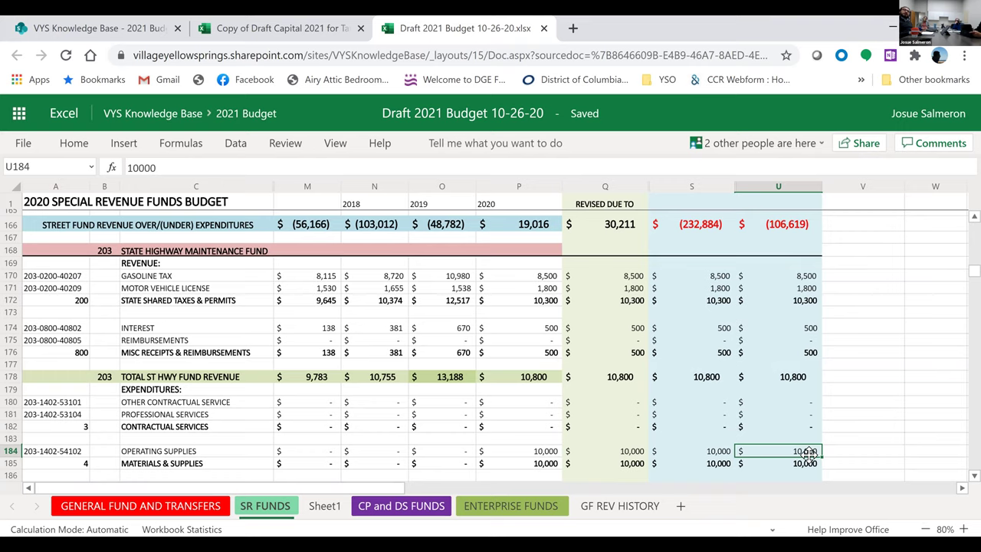
click(787, 281)
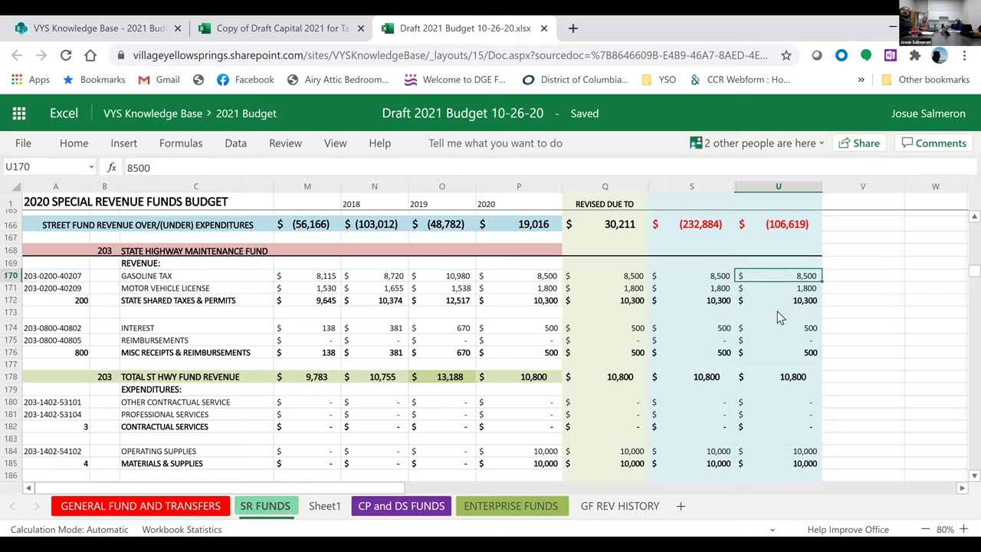
click(787, 289)
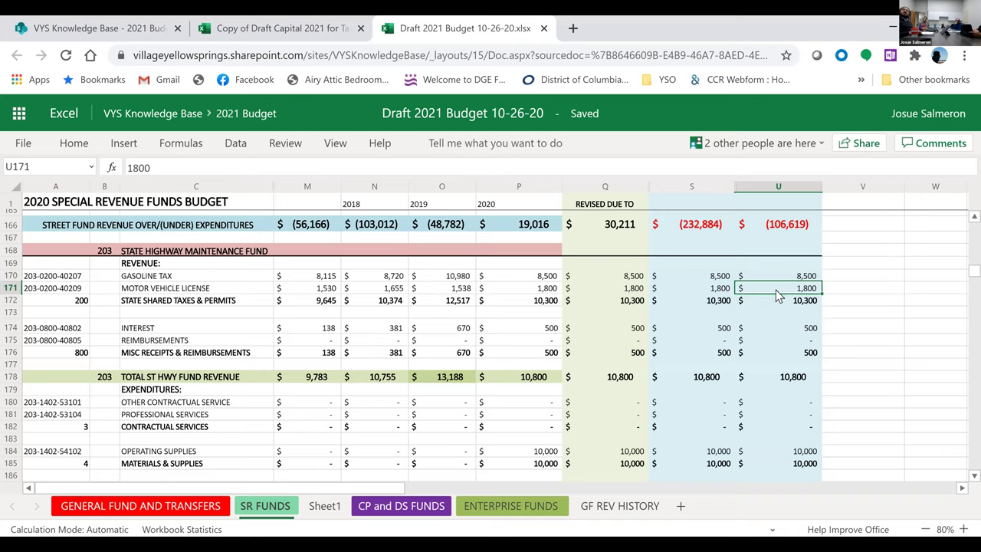
click(453, 278)
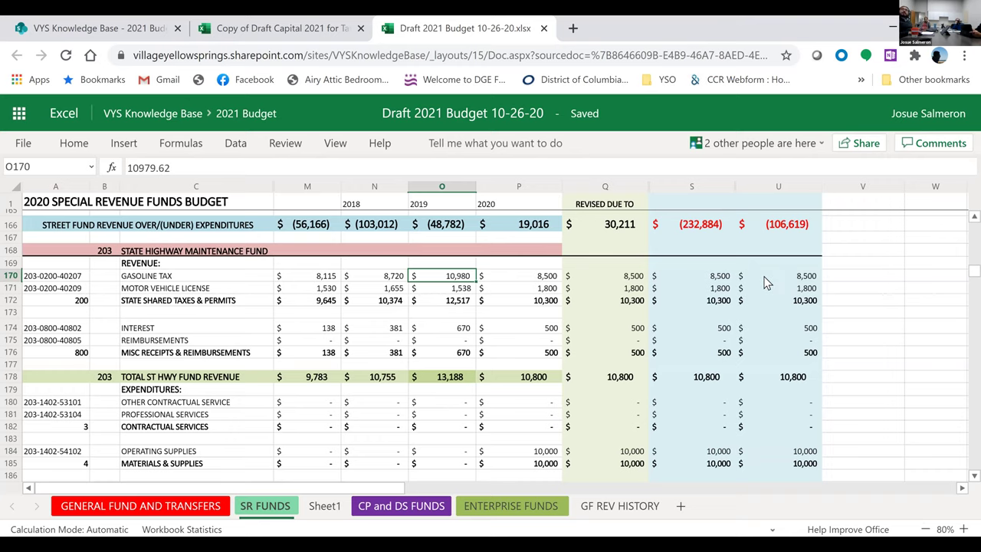
- Review the October draft Parks & Recreation revenue, checking transfers in, pool admissions, rent, program receipts and concessions
scroll(762, 368, down, 2)
scroll(762, 366, down, 4)
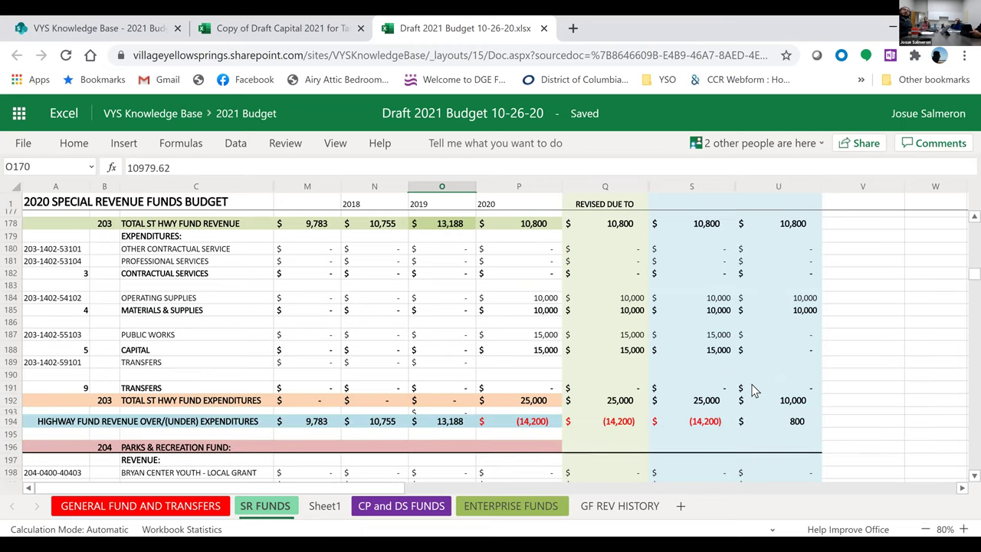
scroll(751, 390, down, 2)
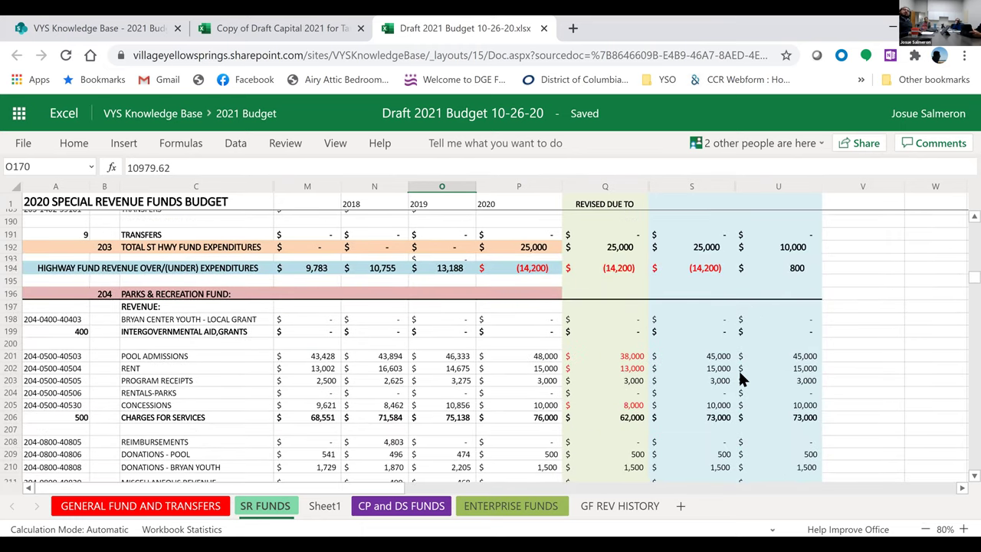
scroll(742, 378, down, 2)
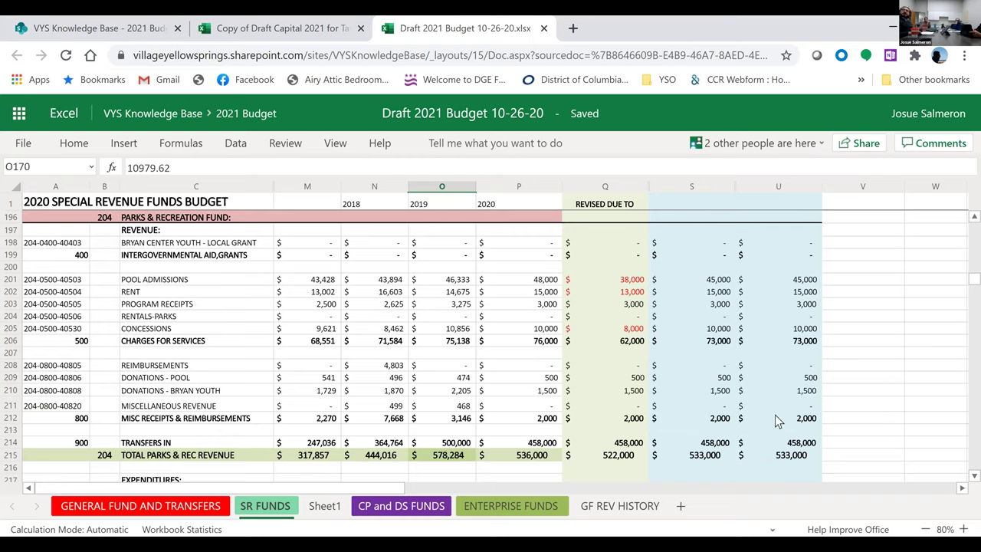
click(805, 443)
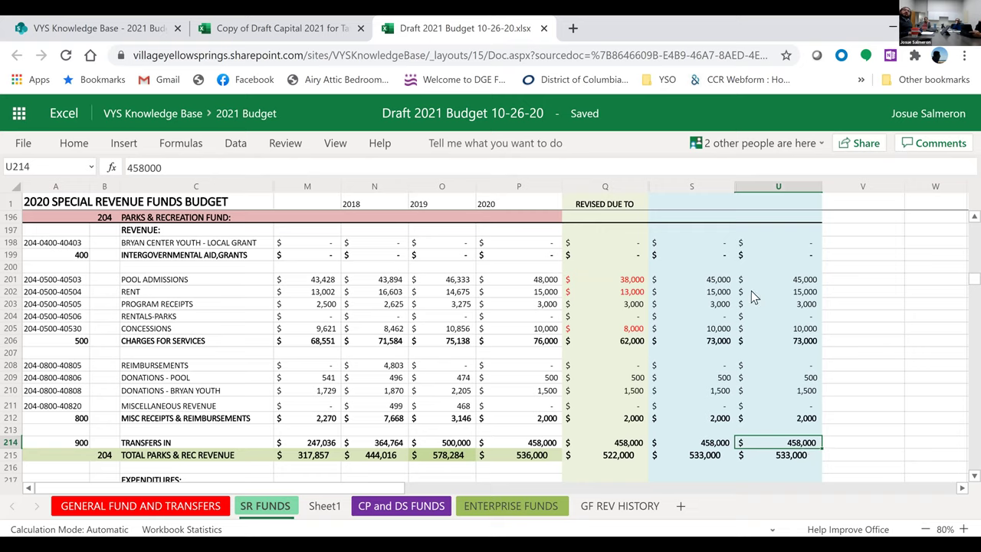
click(787, 281)
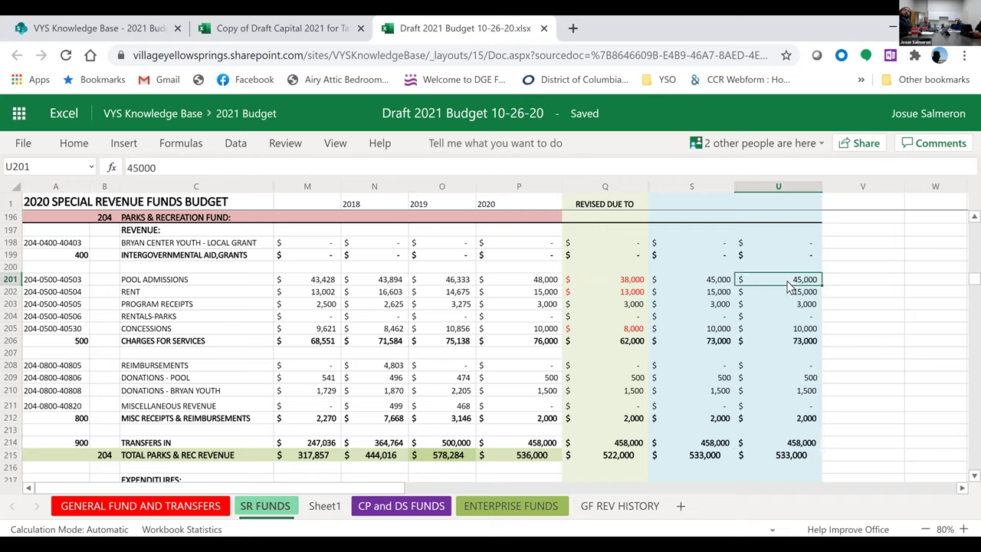
click(797, 299)
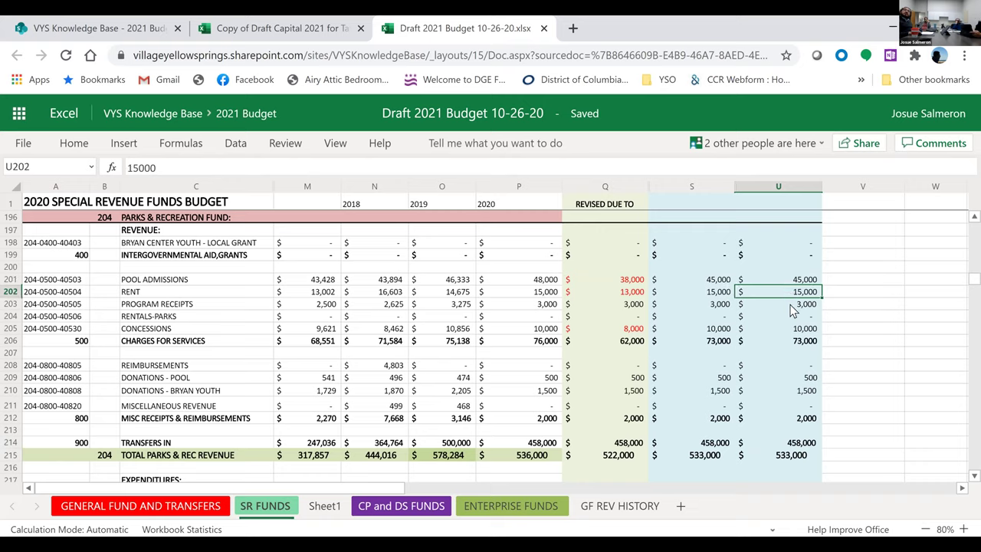
click(799, 308)
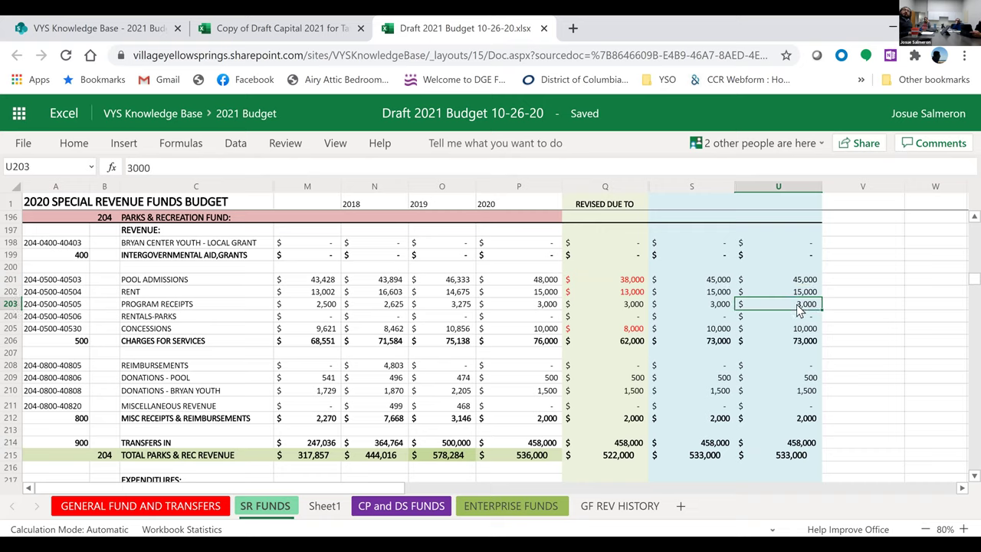
click(797, 329)
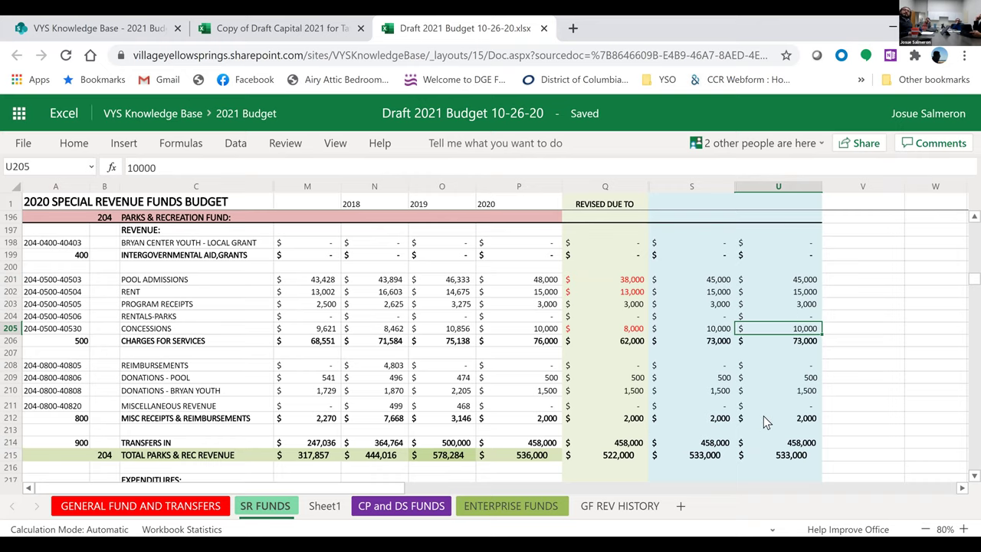
- Look over the Parks personnel services lines and compare wages in the 2020 budget with the October draft
scroll(763, 416, down, 6)
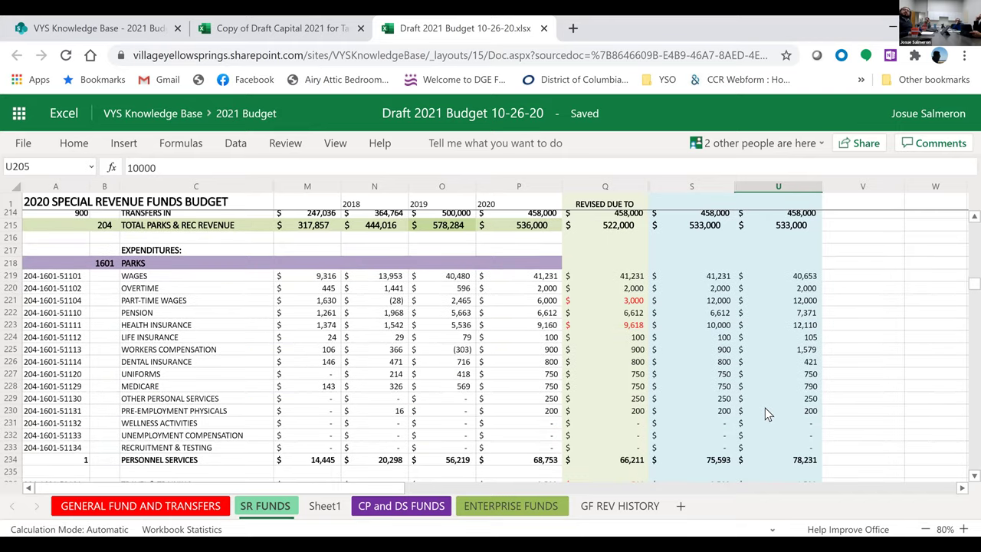
scroll(764, 409, down, 2)
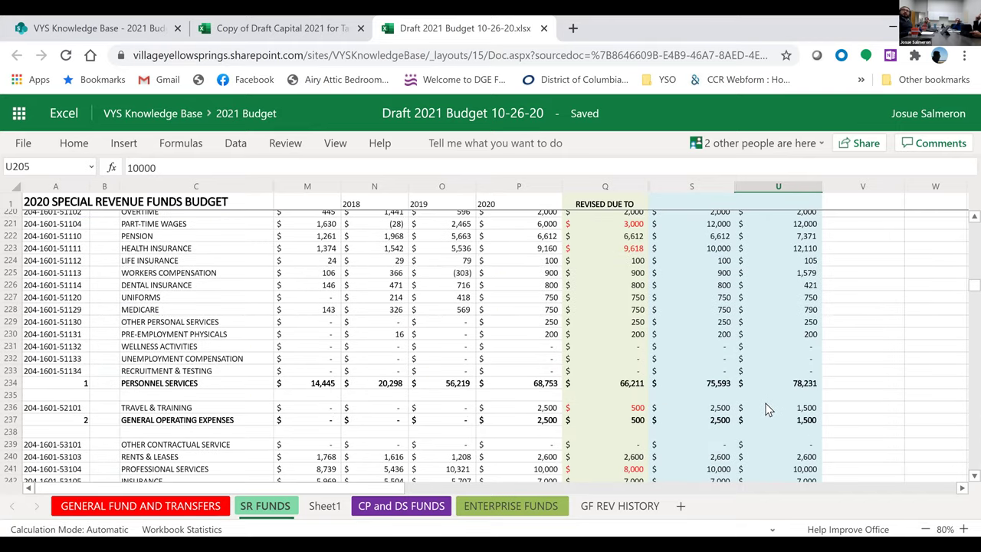
scroll(766, 402, up, 2)
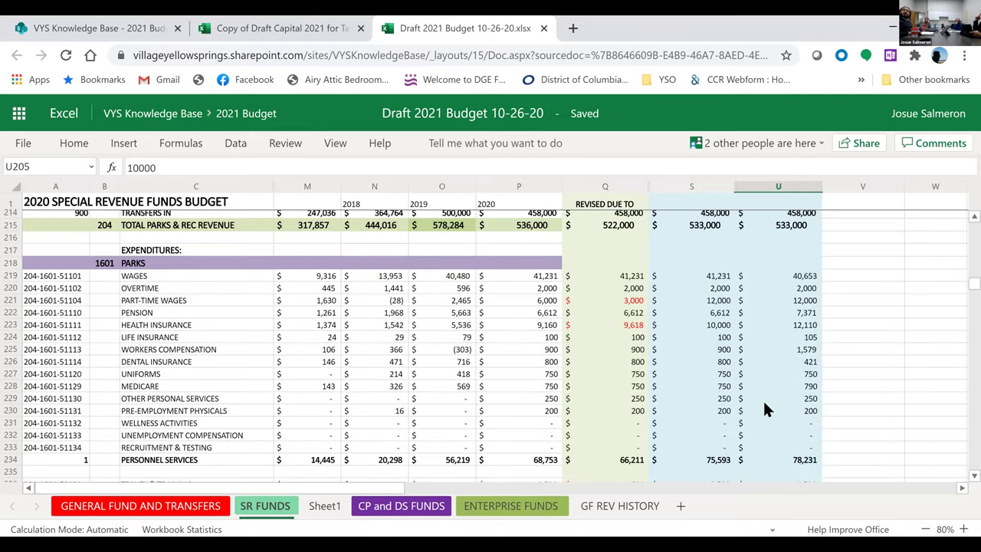
click(512, 280)
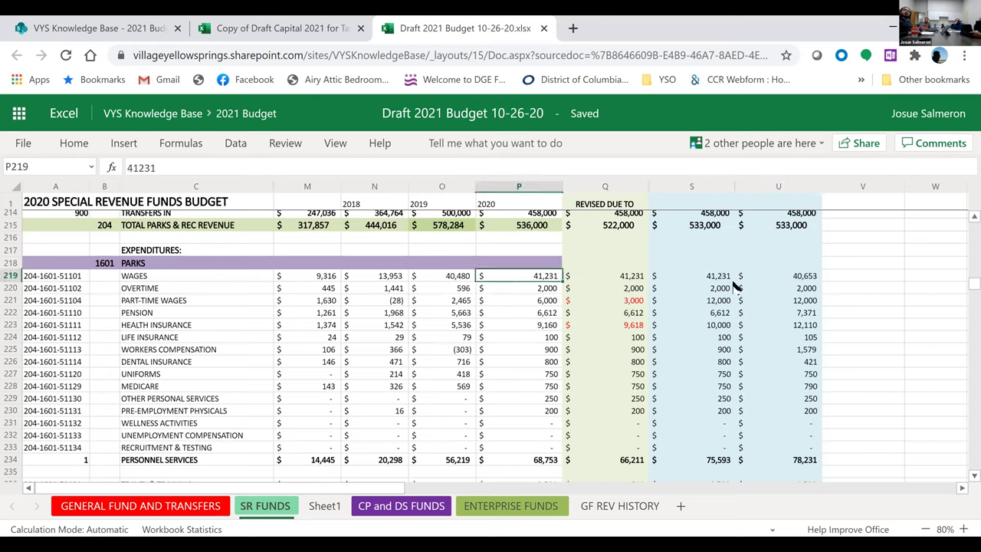
click(803, 282)
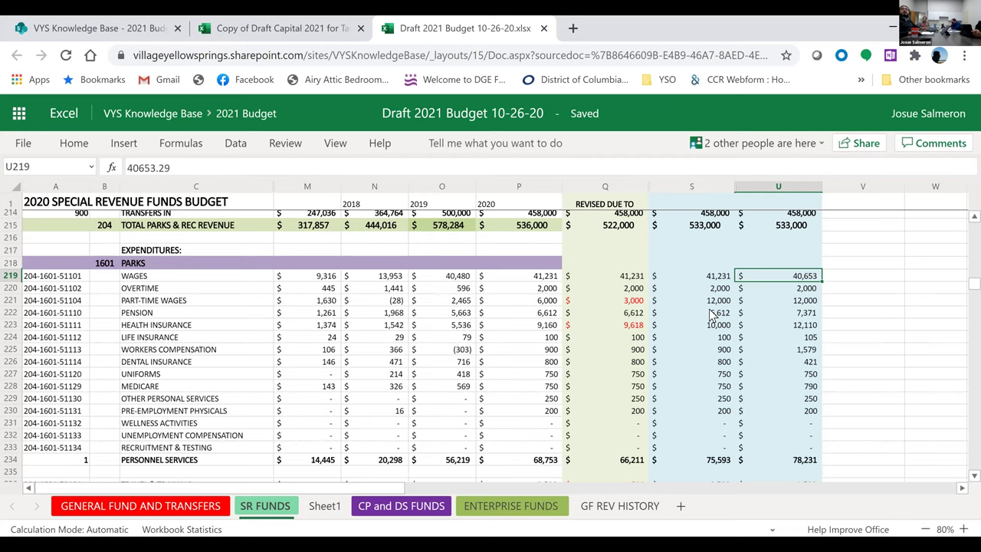
- Review the rest of the Parks personnel services lines and compare travel and training between column S and the October draft
scroll(751, 341, down, 2)
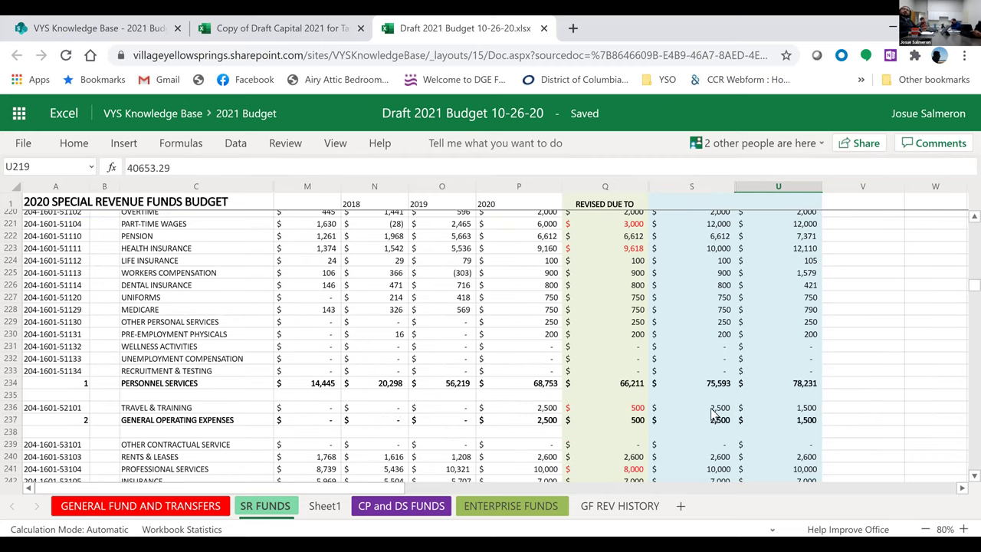
scroll(774, 389, up, 2)
scroll(794, 439, down, 2)
scroll(801, 391, up, 2)
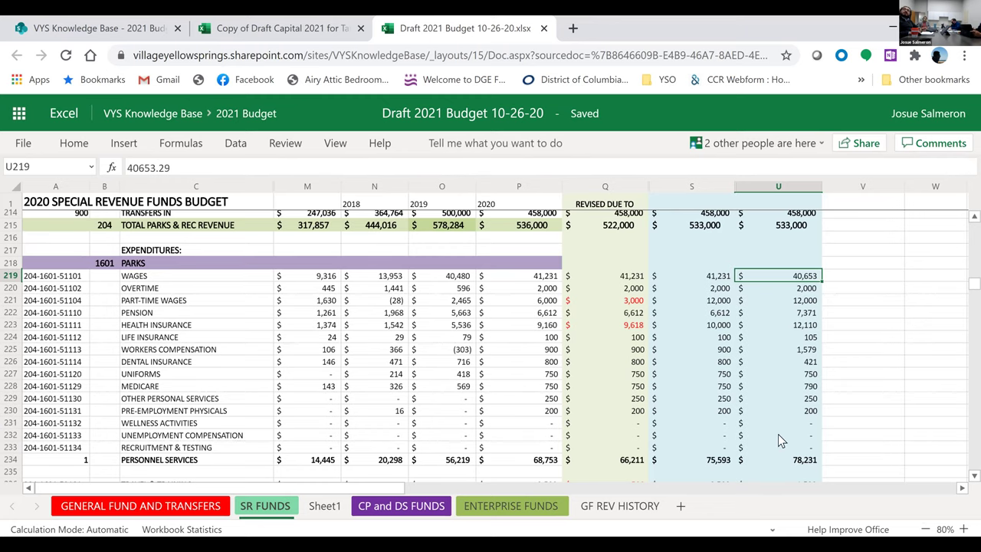
scroll(778, 440, down, 2)
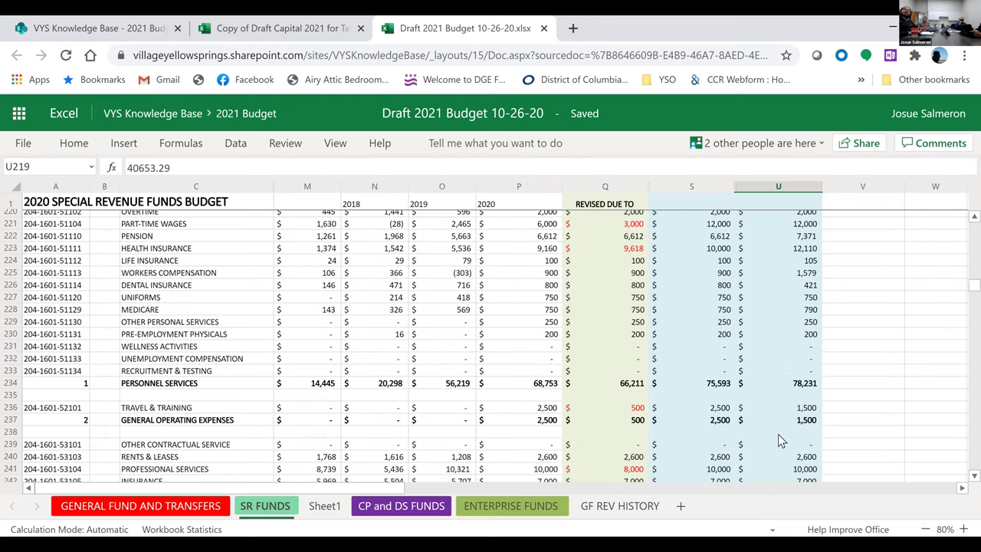
scroll(793, 357, down, 2)
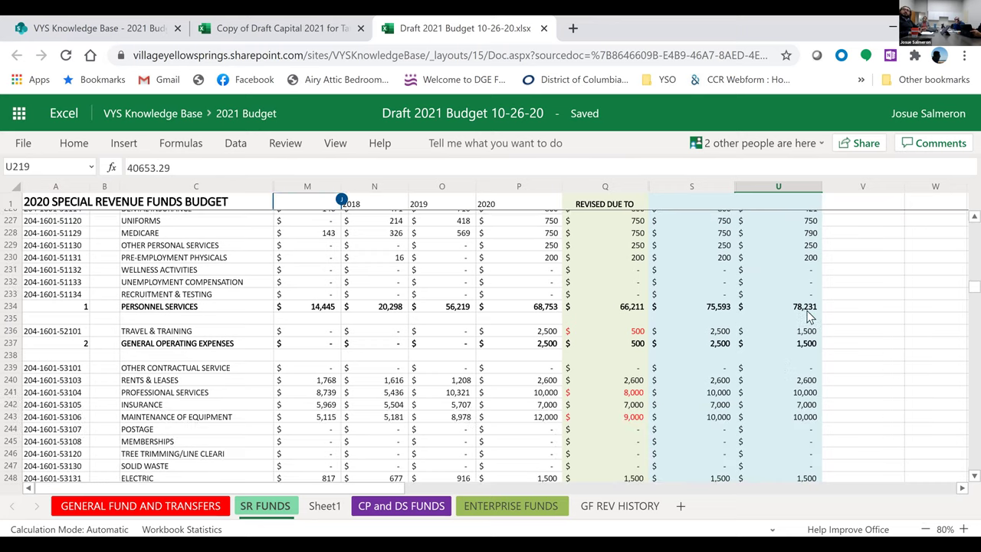
click(805, 333)
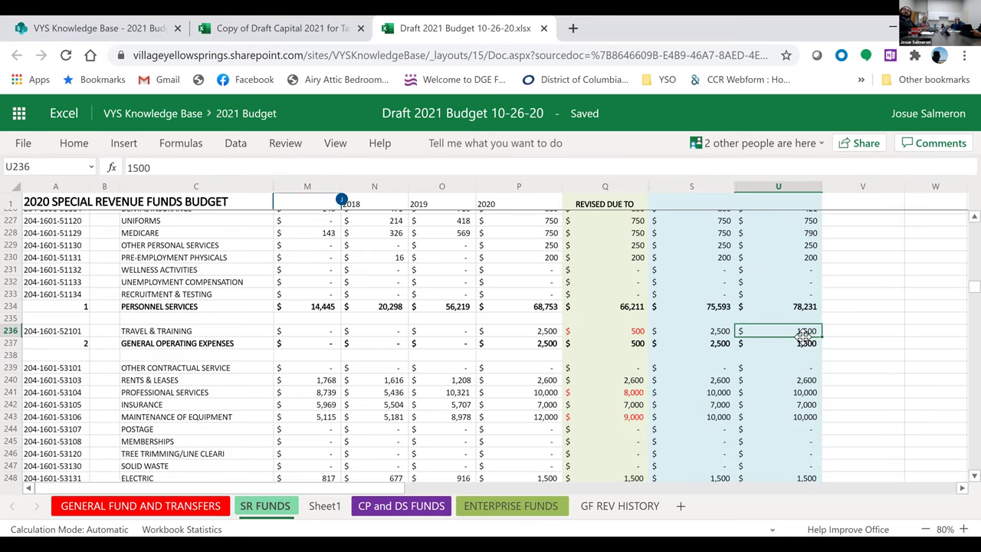
click(718, 338)
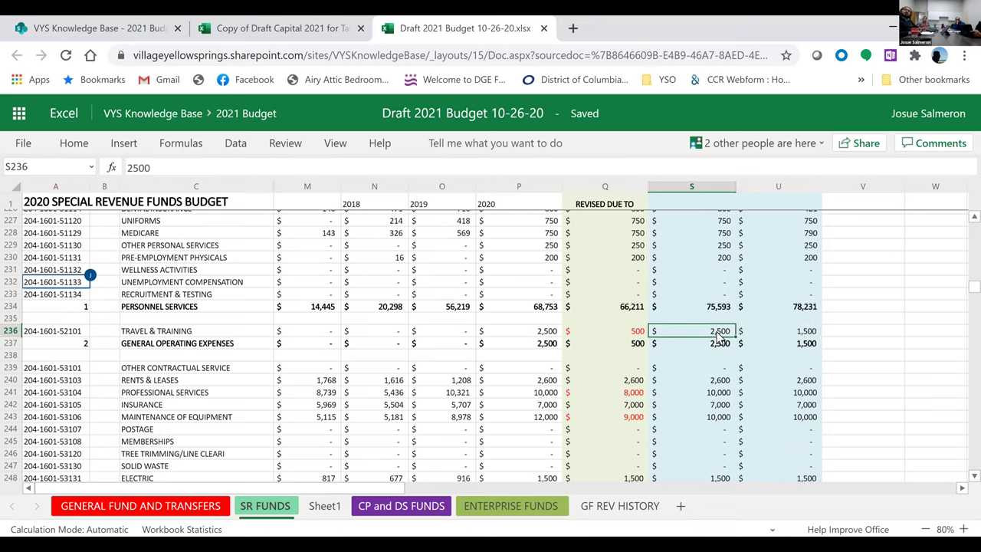
click(815, 338)
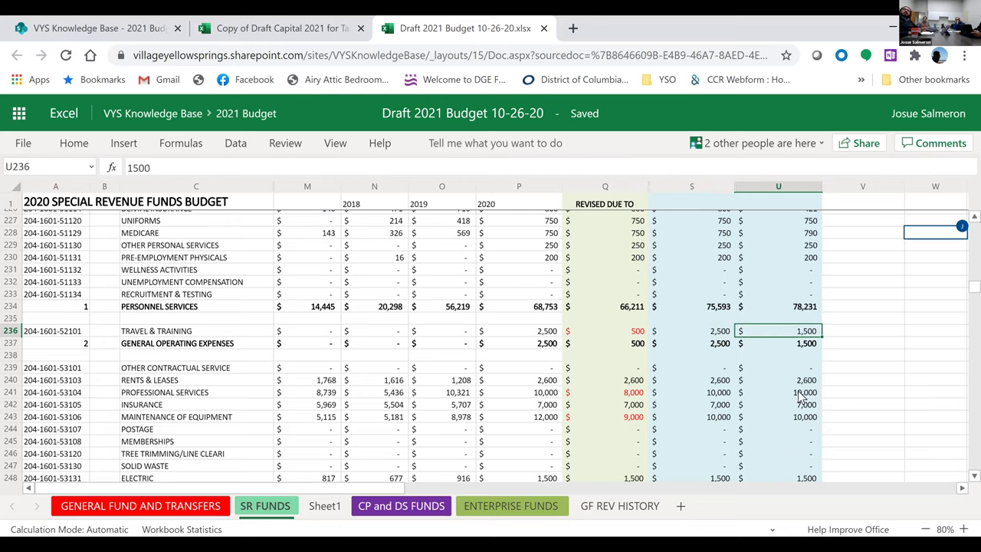
- Go through the Parks contractual services lines, checking hardware/software maintenance and vehicle maintenance, and compare the 2020 total with the October draft
scroll(800, 395, down, 2)
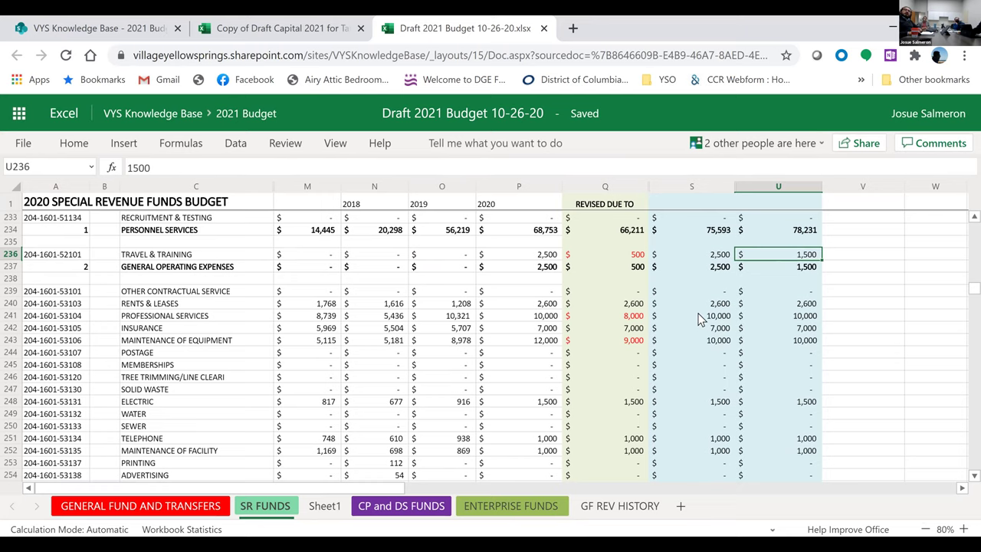
scroll(699, 321, down, 2)
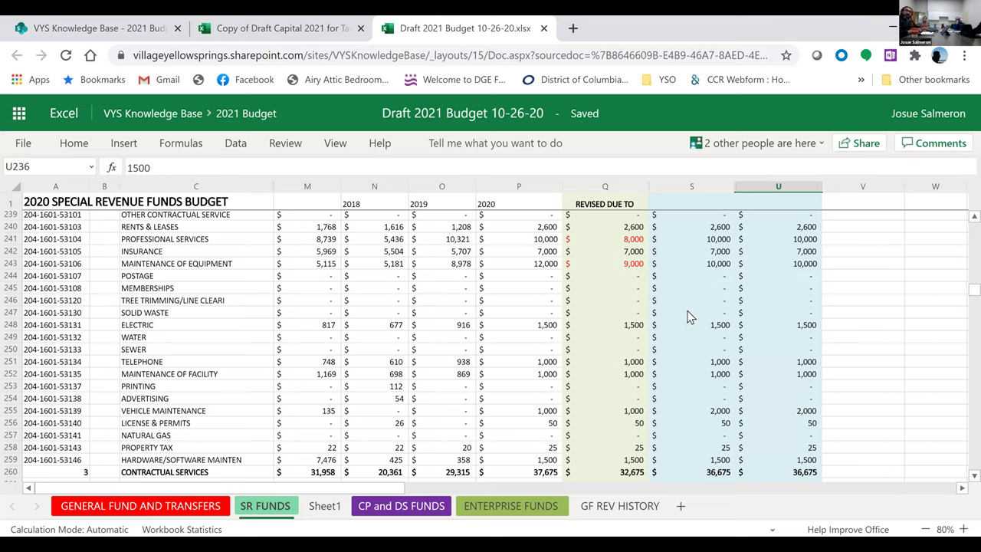
click(221, 460)
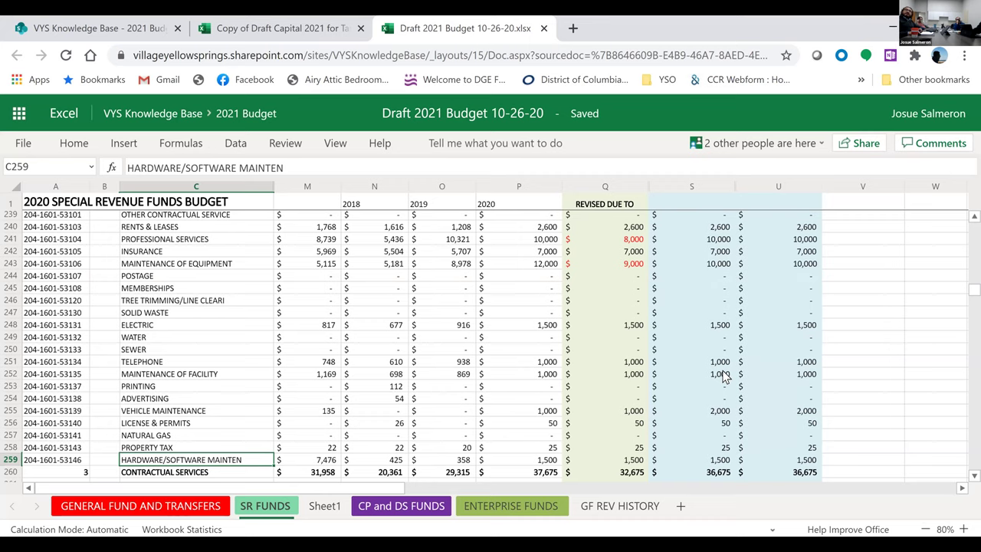
click(723, 413)
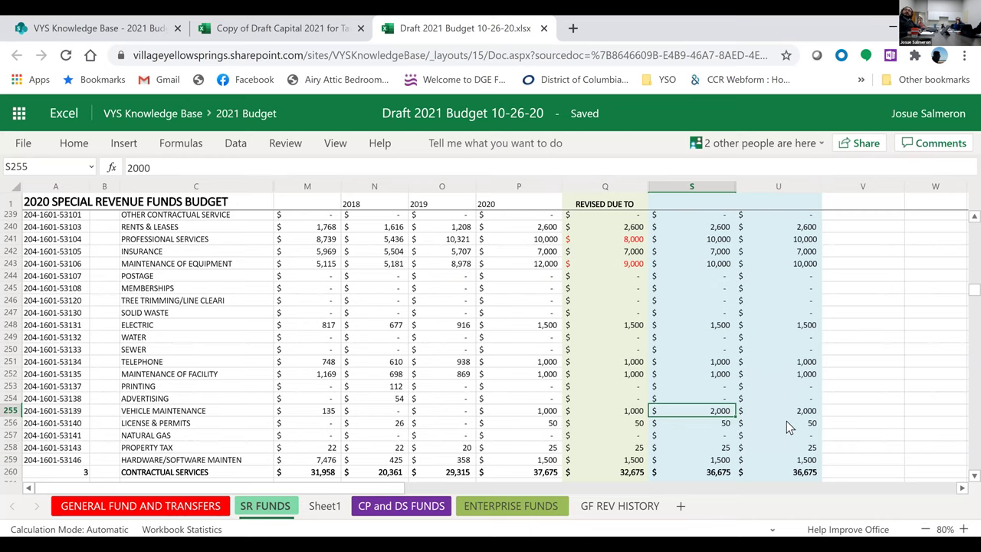
scroll(786, 428, down, 2)
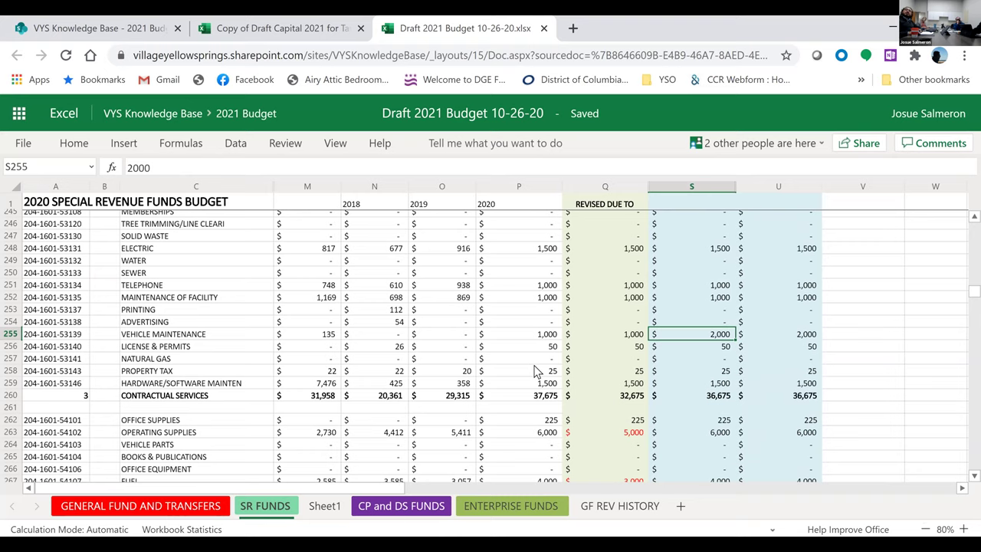
click(536, 398)
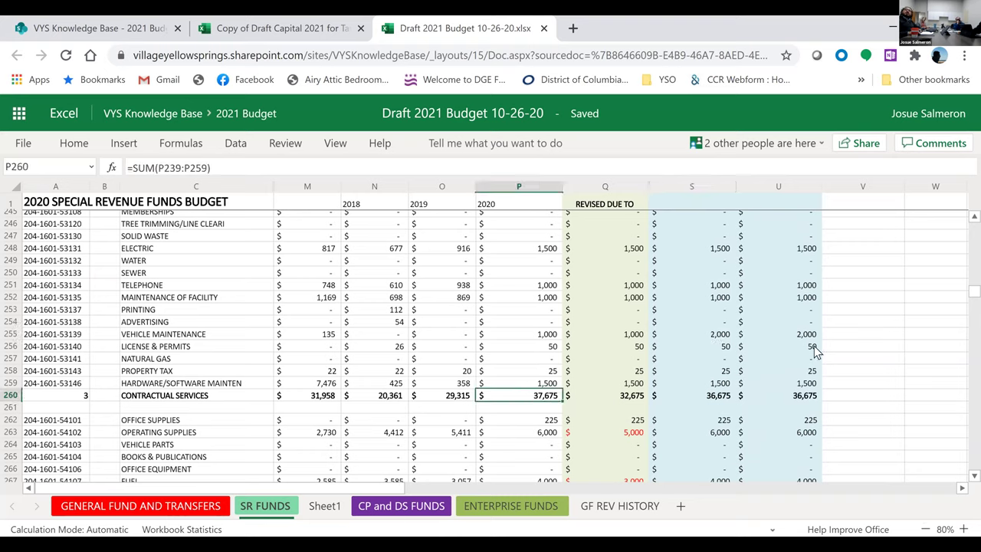
click(797, 396)
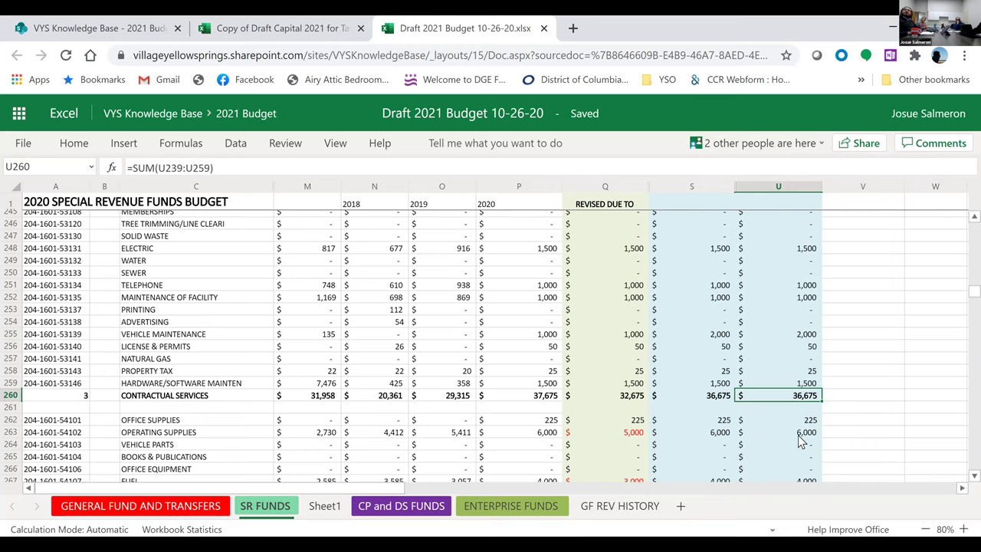
- Check the Parks materials and supplies total in the October draft and the safety equipment amount in the 2020 budget
scroll(801, 441, down, 2)
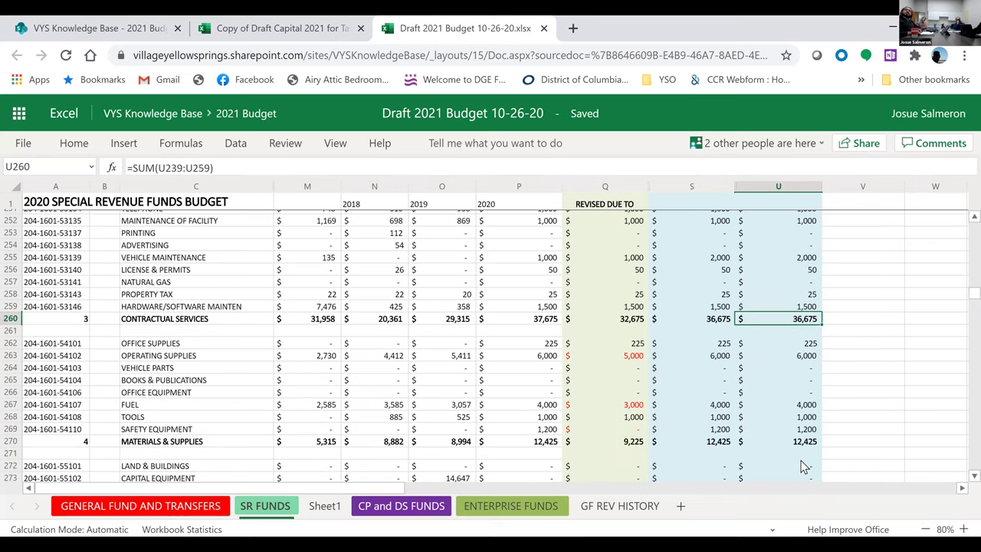
scroll(802, 465, down, 2)
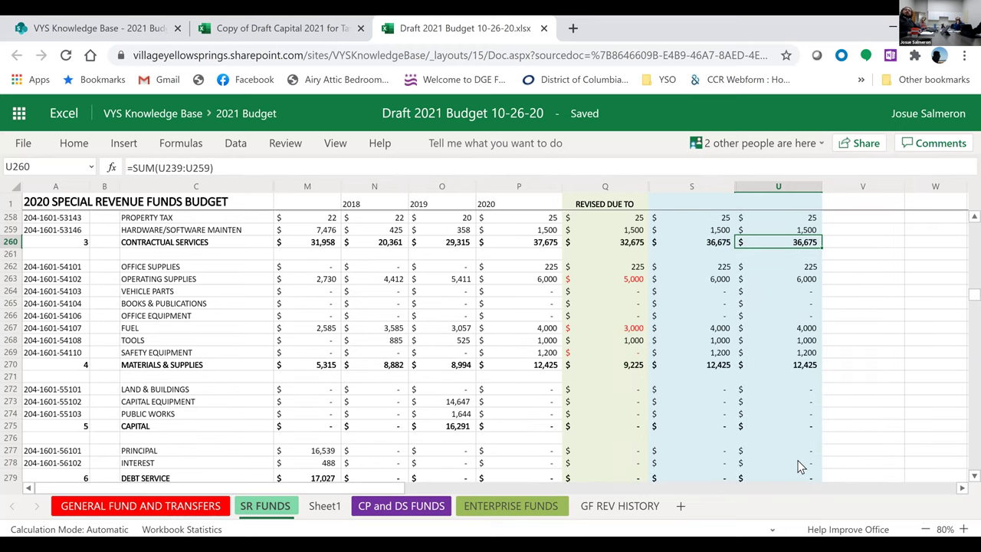
click(798, 366)
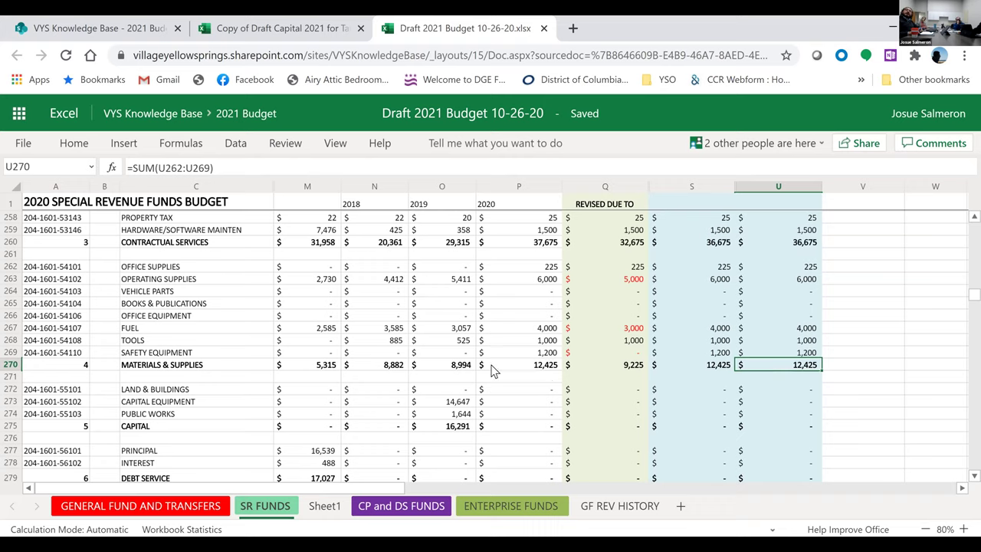
click(536, 354)
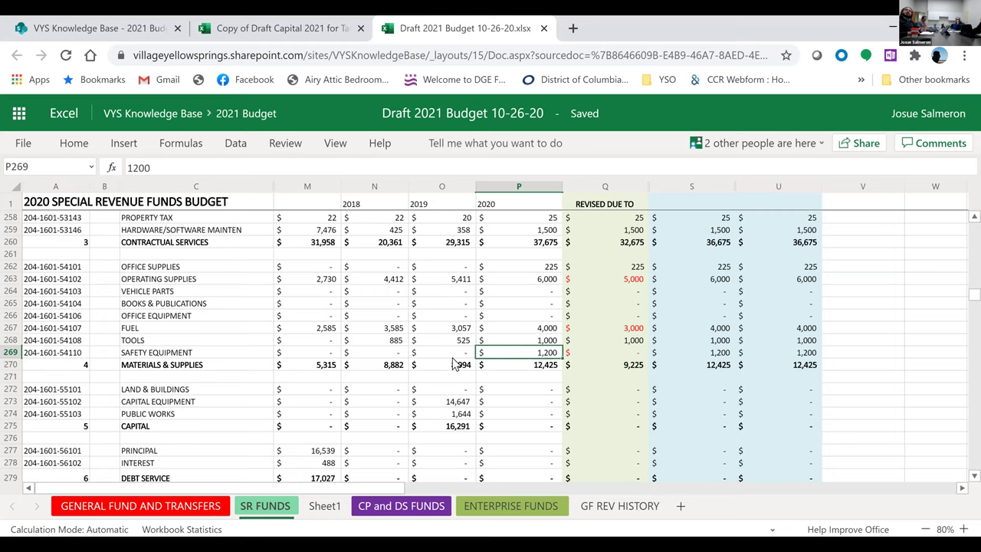
- Check Parks capital for 2019 and the October draft, the draft Parks total, and the principal and interest in column M
scroll(454, 363, down, 2)
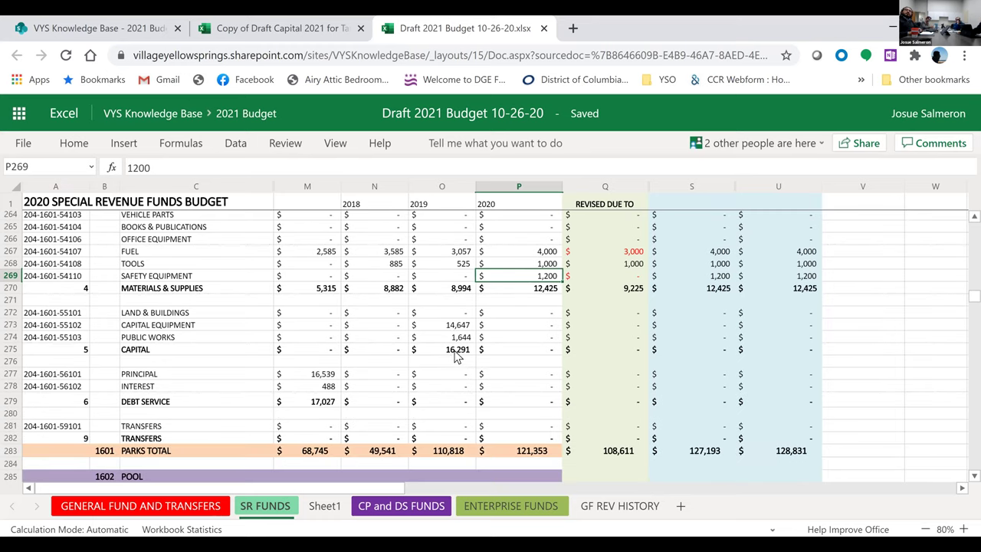
click(461, 347)
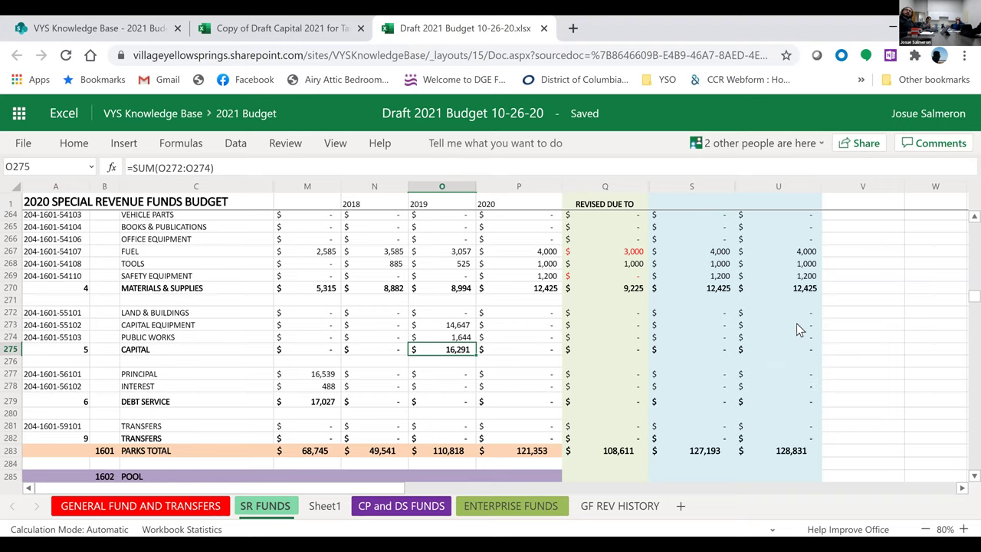
drag(796, 324, 796, 345)
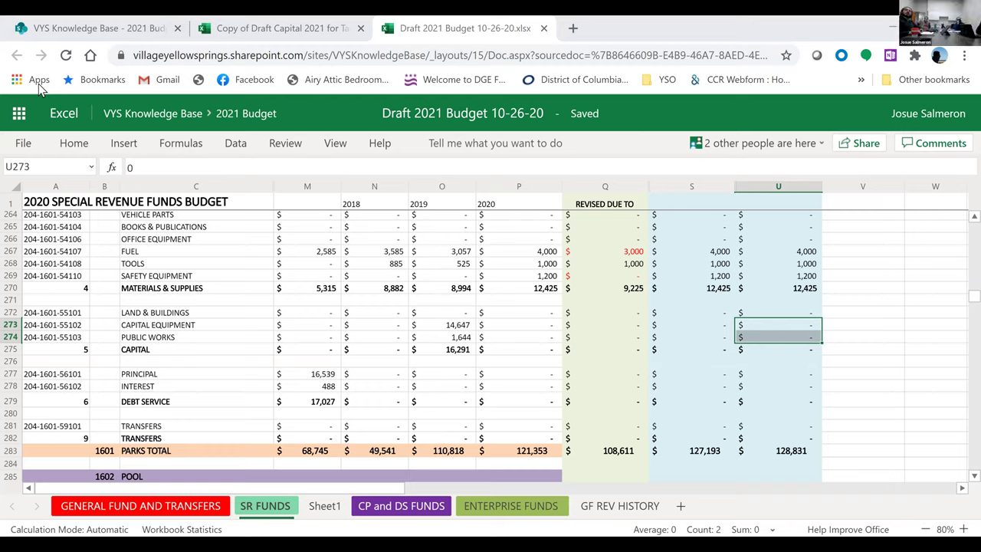
click(788, 452)
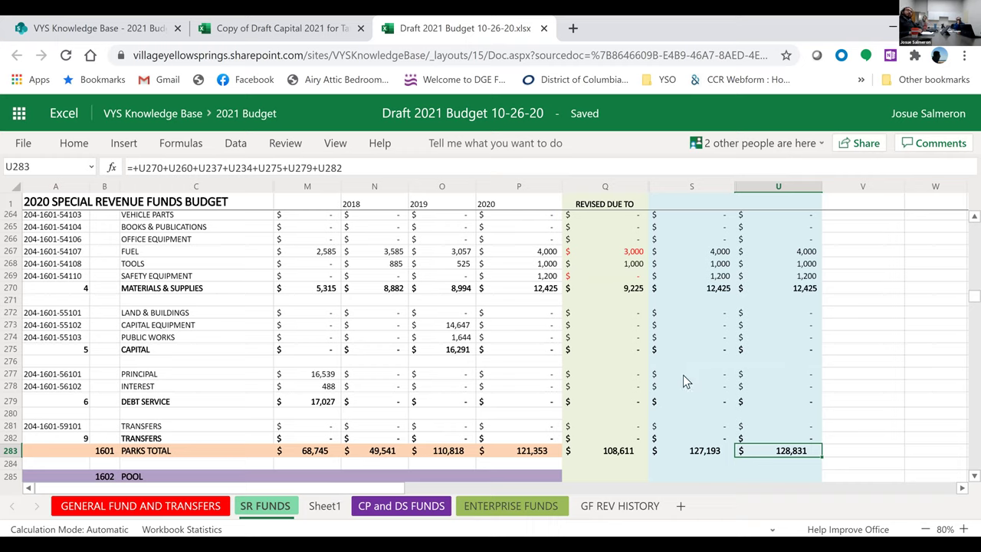
click(293, 375)
click(295, 385)
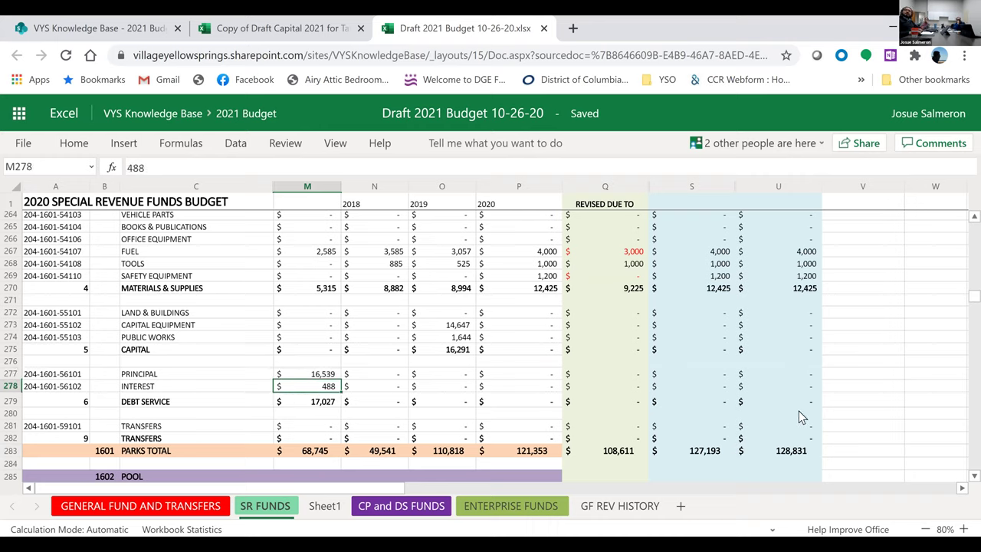
- Move on to the Pool section and check wages, part-time wages and pension in the October draft
scroll(798, 402, down, 5)
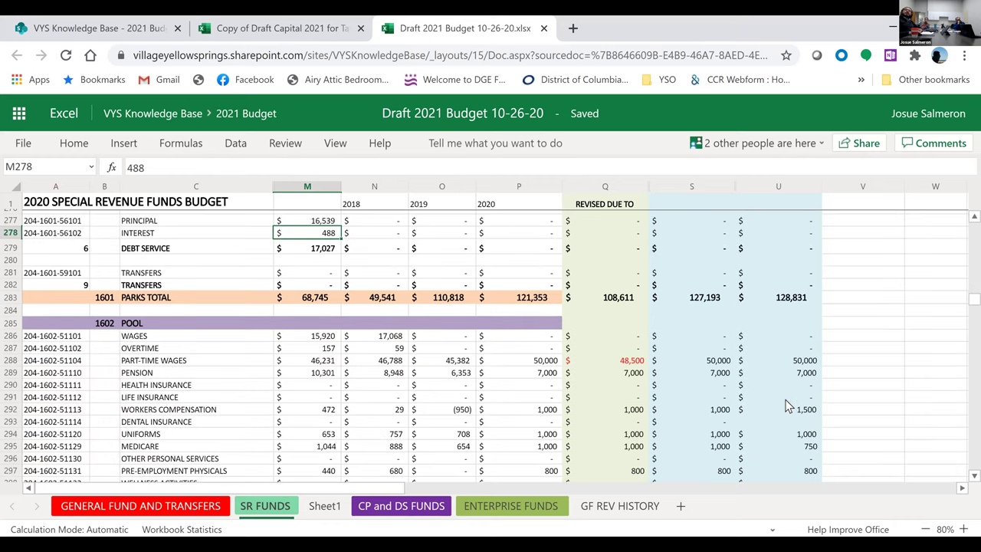
scroll(786, 409, down, 2)
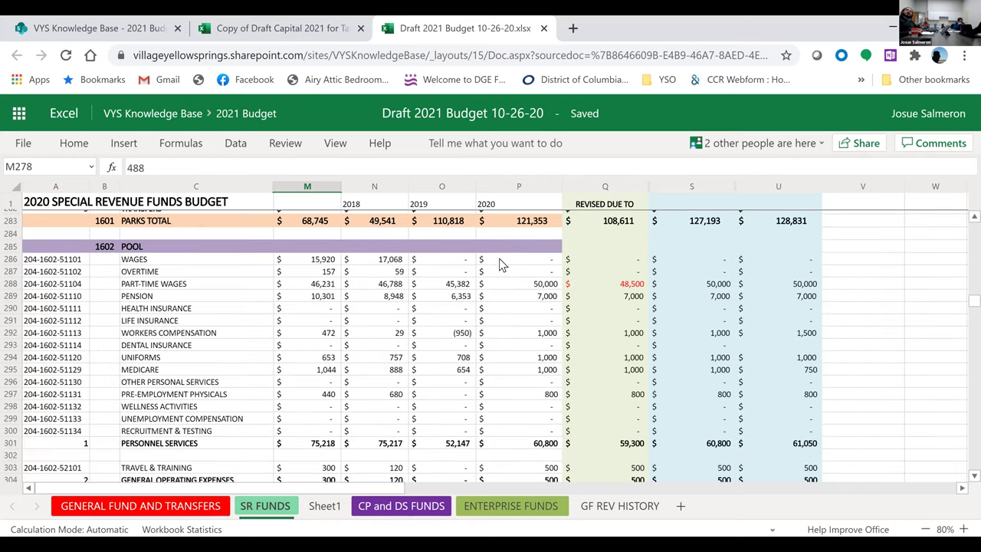
click(797, 259)
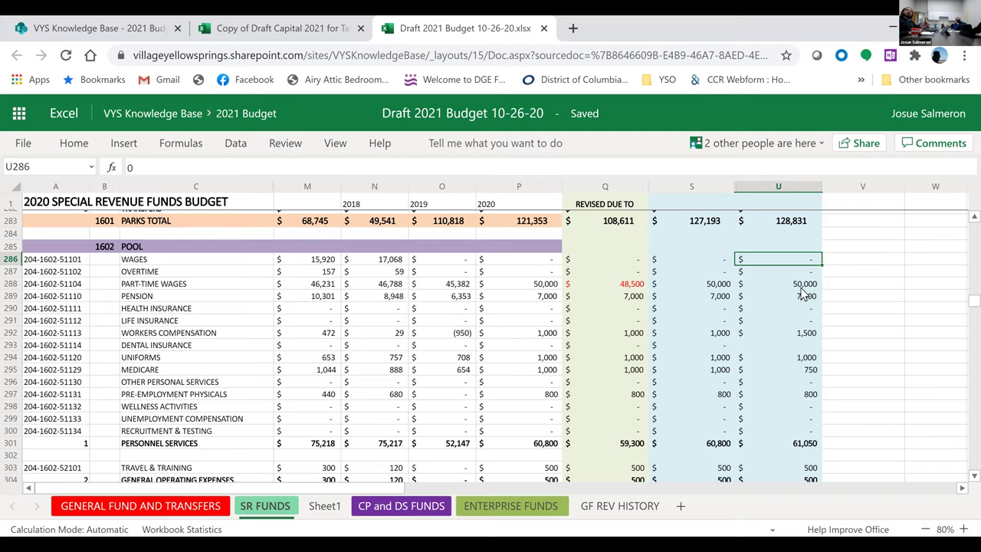
click(798, 285)
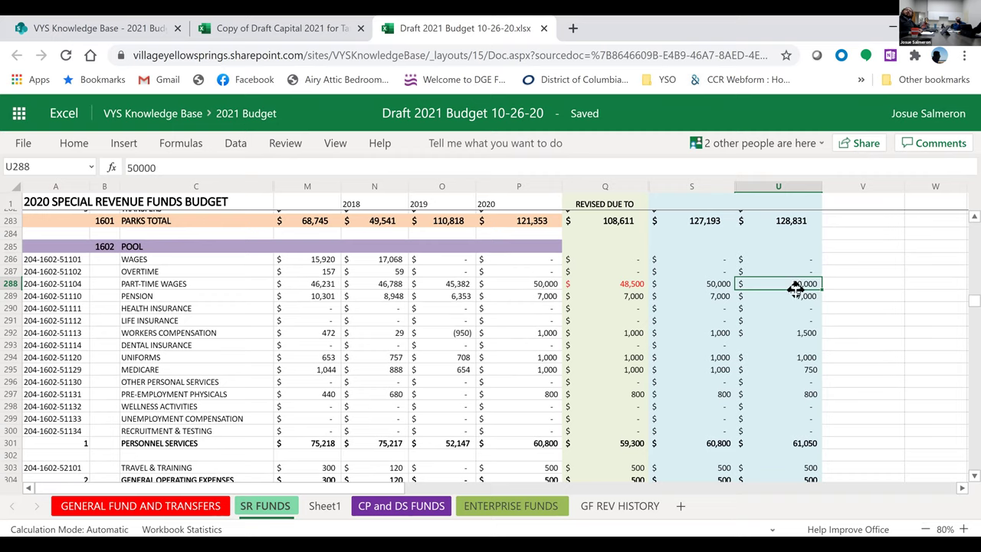
click(801, 300)
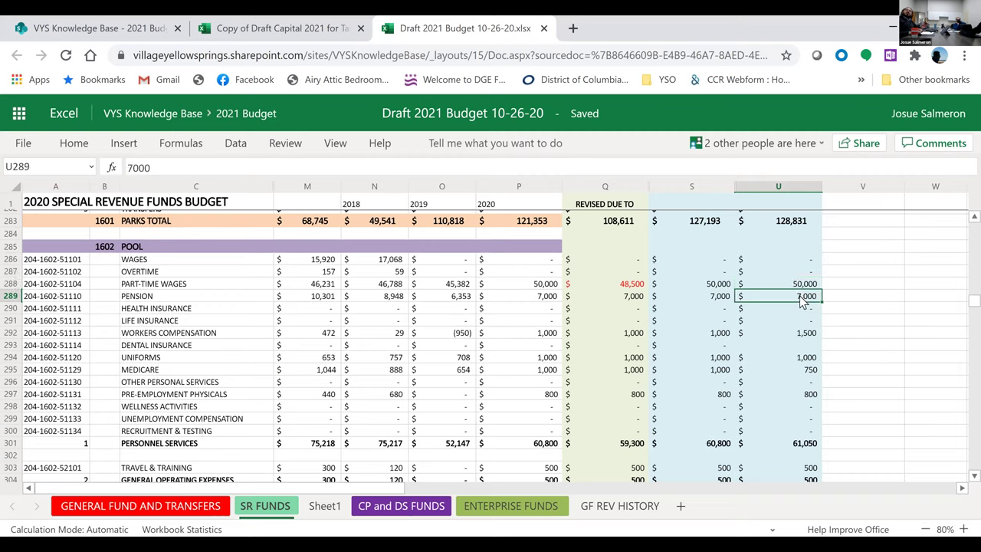
- Check Pool workers compensation, uniforms, Medicare, pre-employment physicals and the personnel services total in the October draft
click(804, 340)
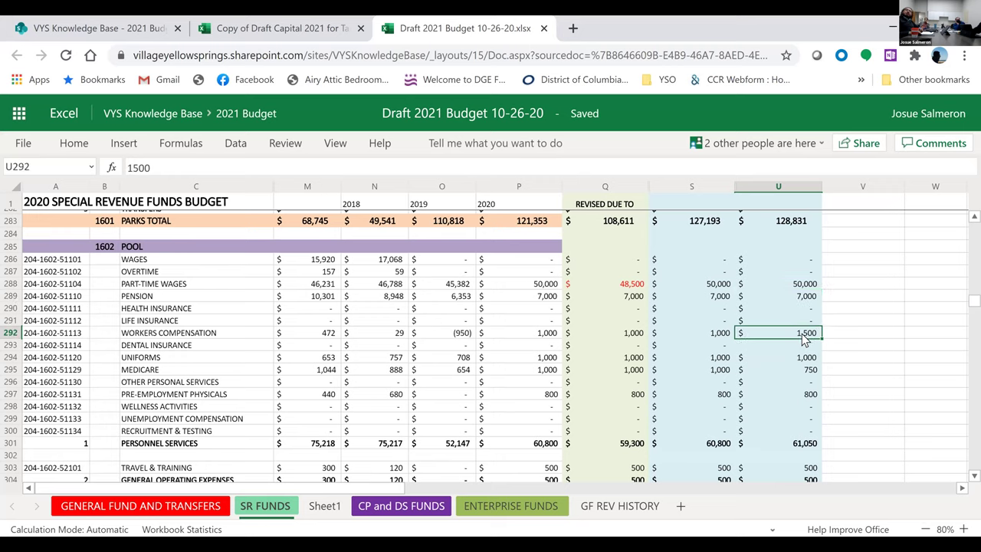
click(803, 365)
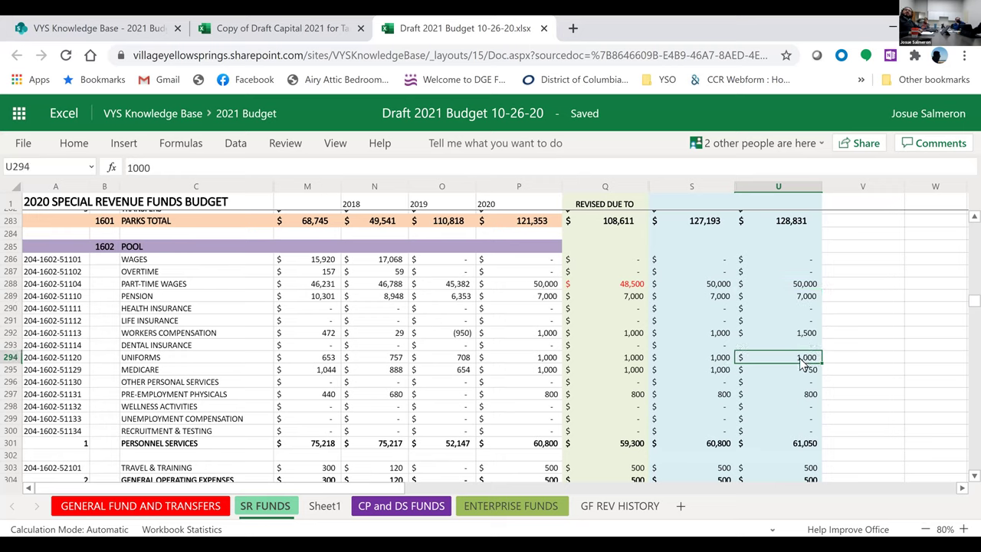
click(808, 370)
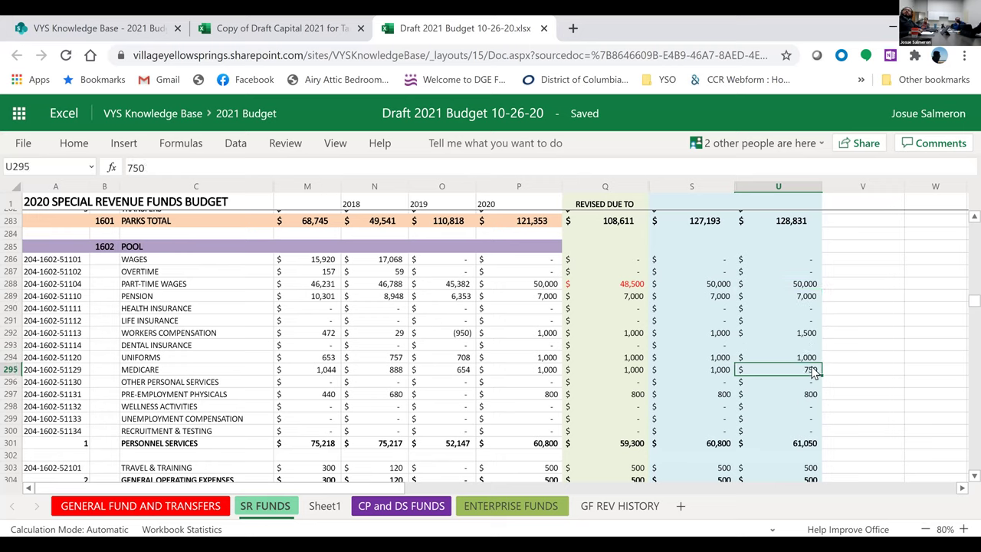
click(805, 406)
click(805, 395)
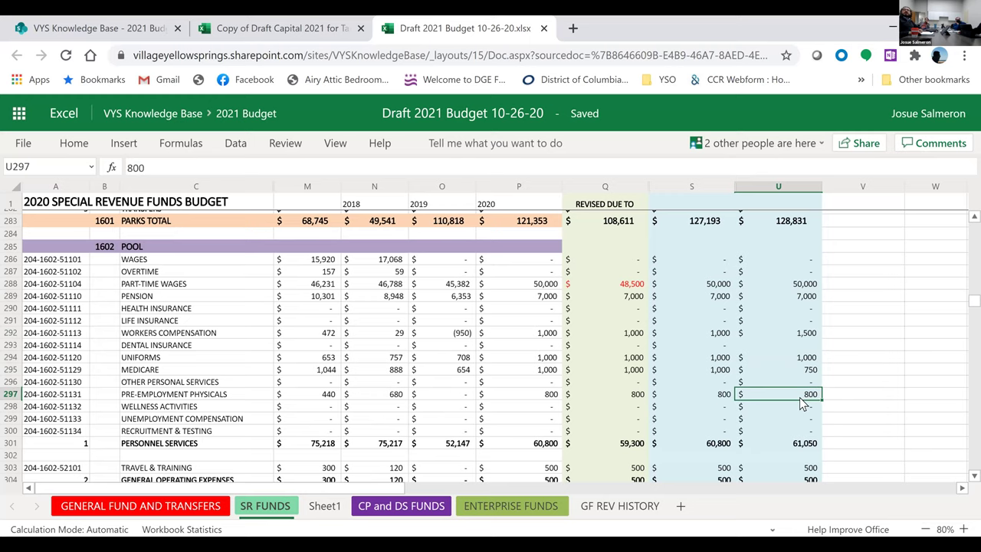
scroll(796, 391, down, 2)
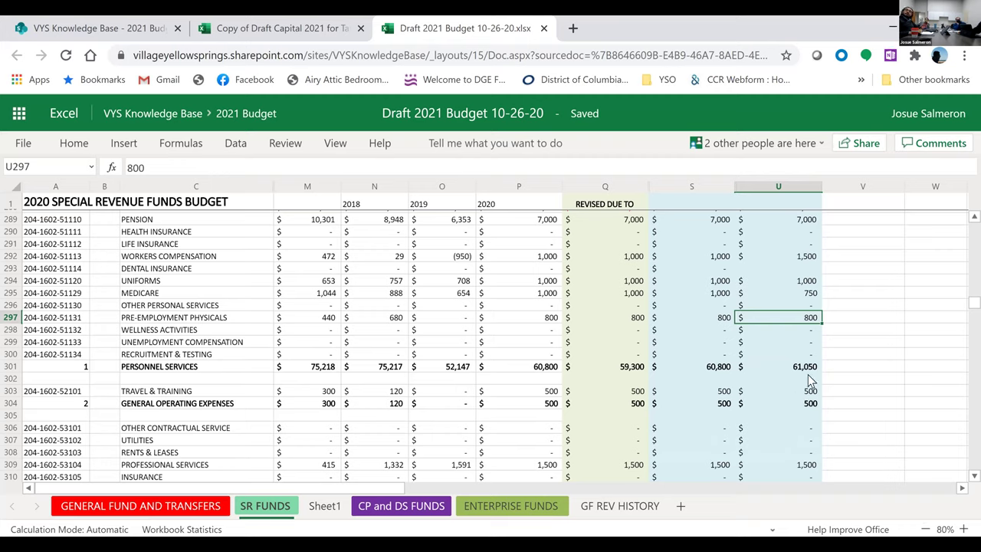
click(811, 369)
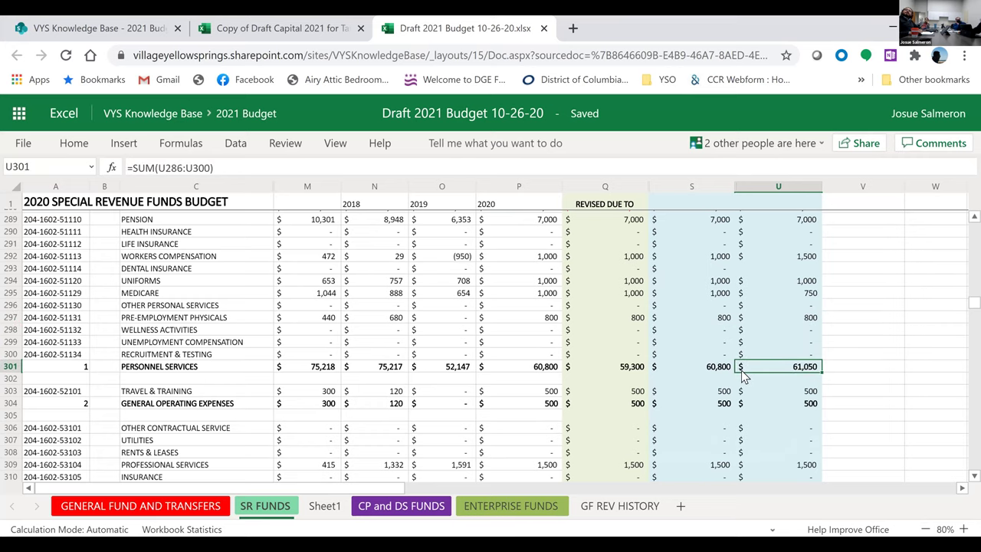
scroll(776, 415, up, 2)
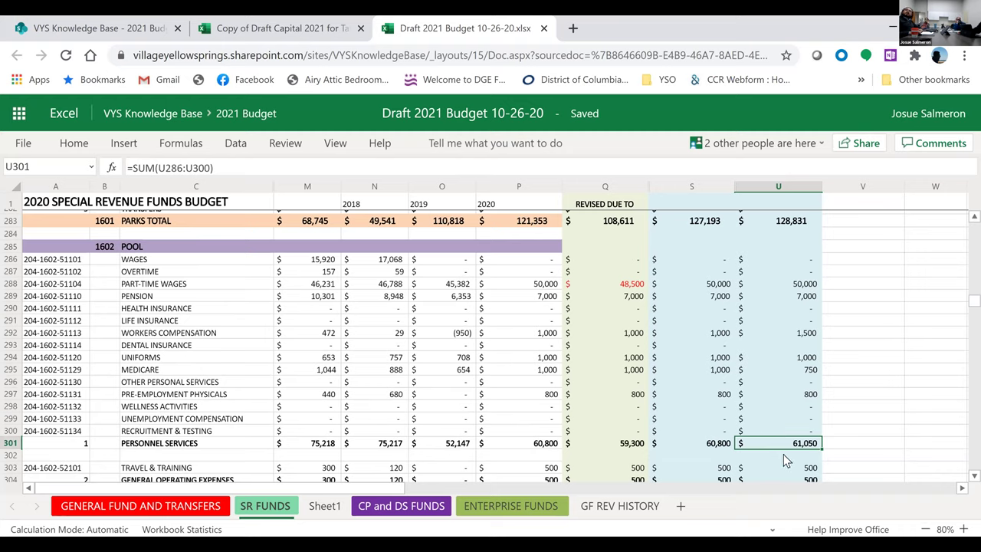
- Recheck the Pool part-time wages against the pension amount in the October draft
click(803, 288)
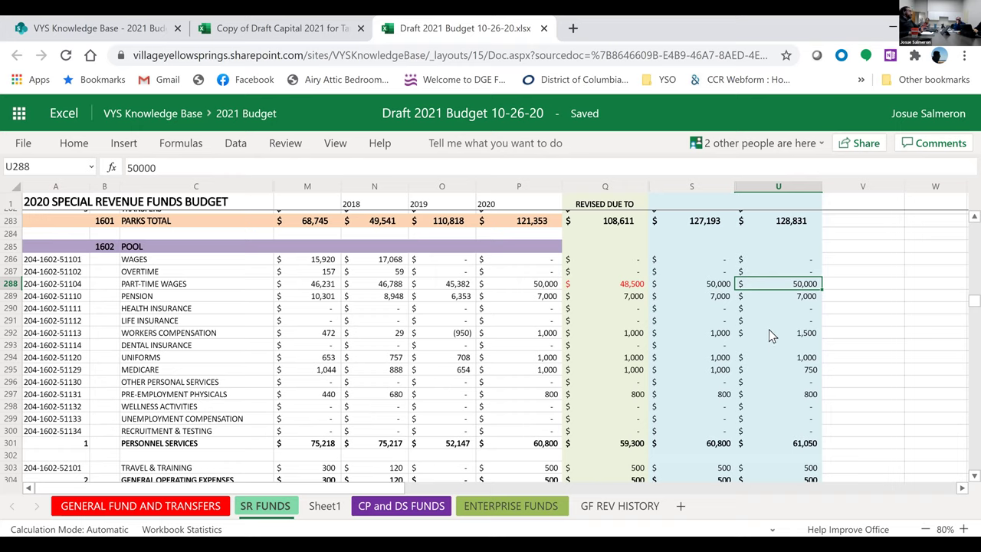
click(797, 302)
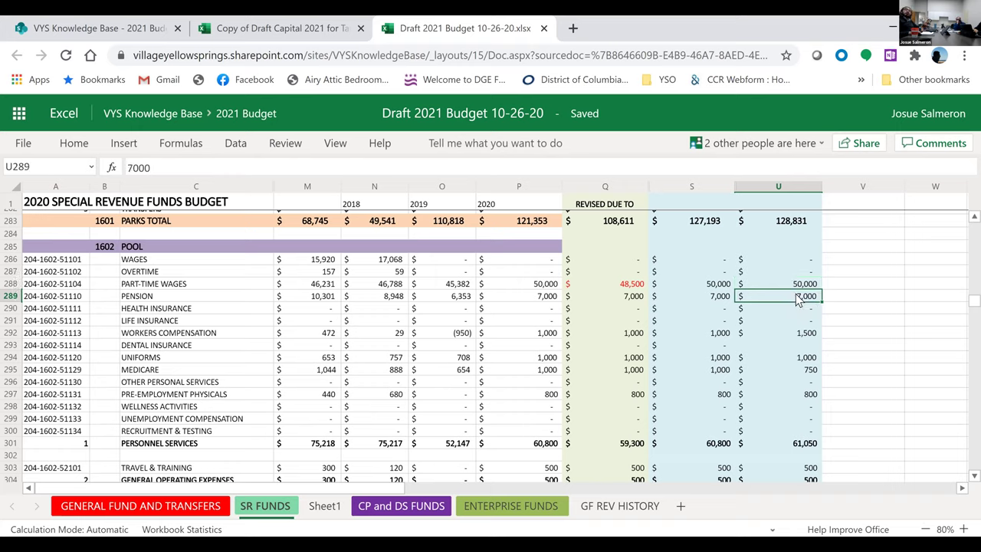
click(798, 286)
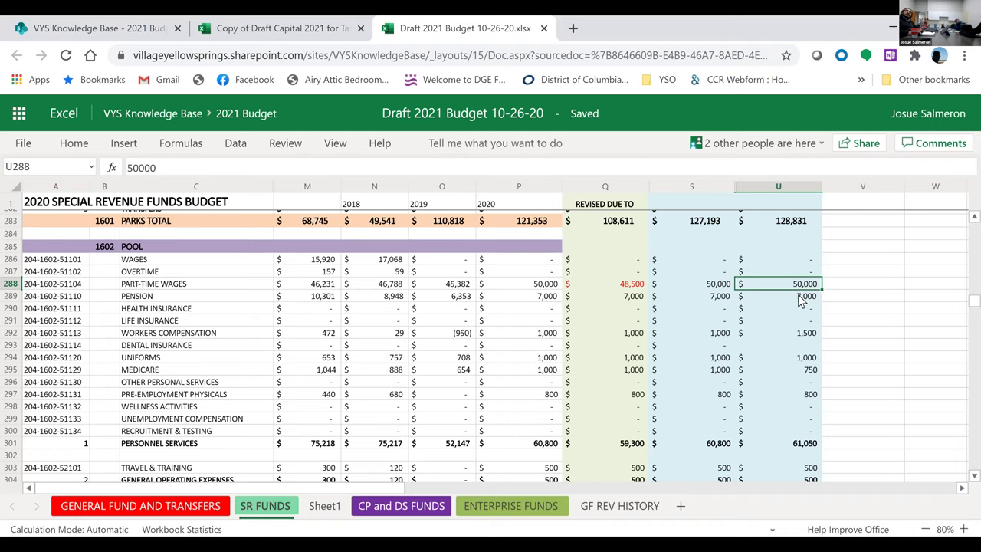
click(800, 300)
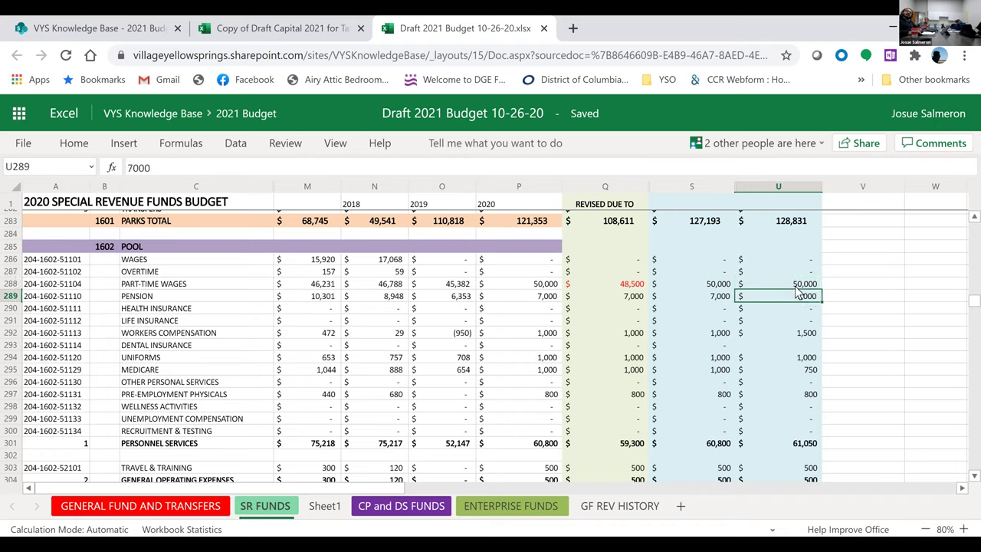
click(799, 287)
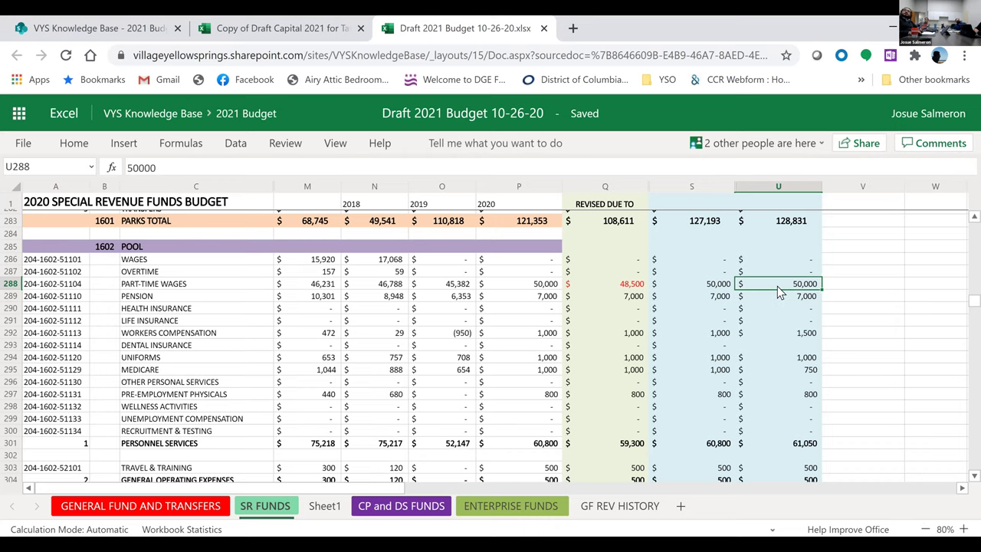
- Check the Pool contractual services total in the October draft, 2018, column M and 2019, and review its line items
scroll(766, 318, down, 2)
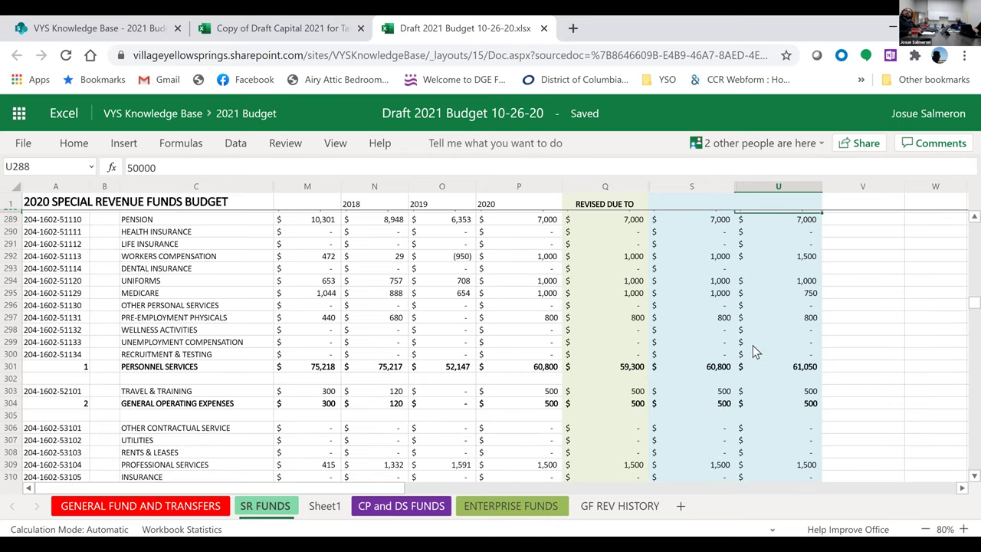
scroll(750, 385, down, 1)
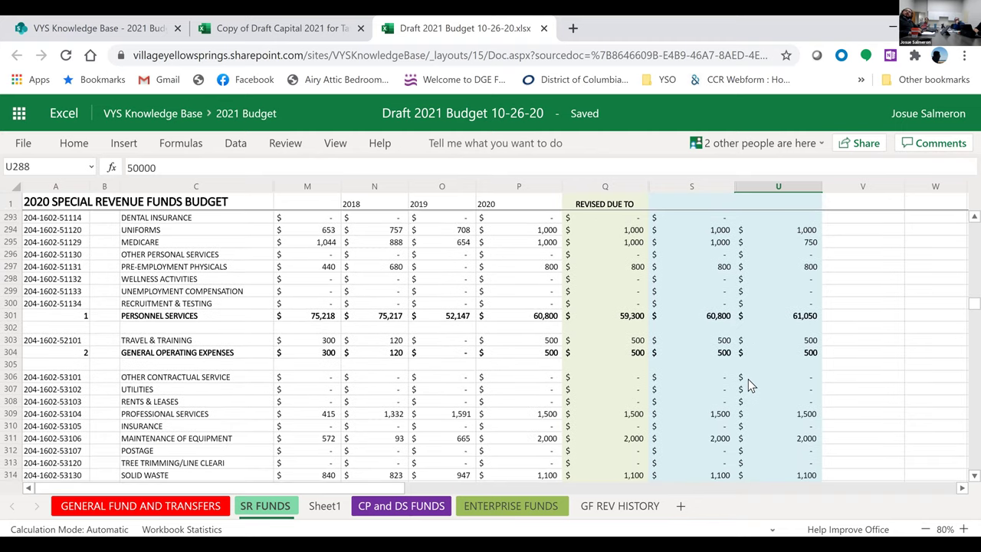
scroll(748, 378, down, 5)
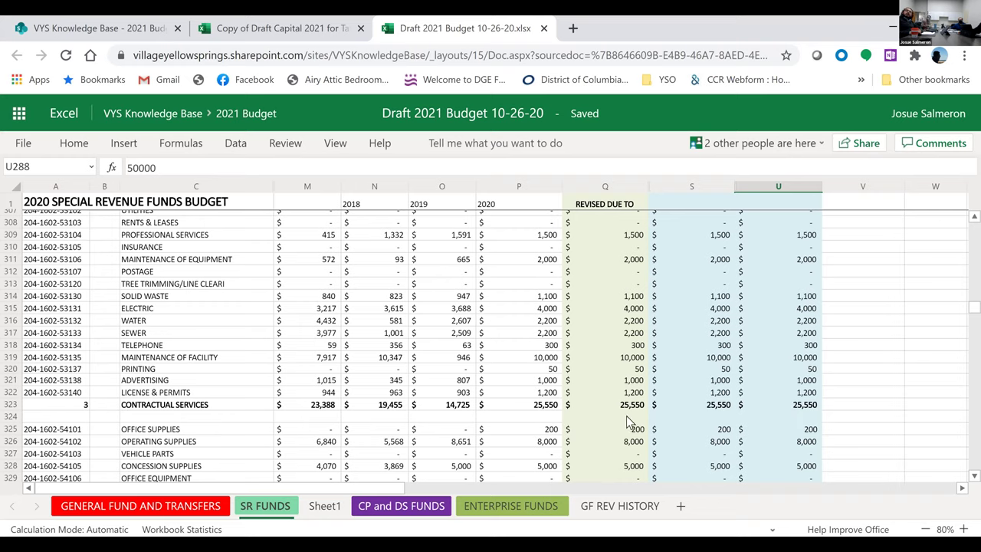
click(805, 406)
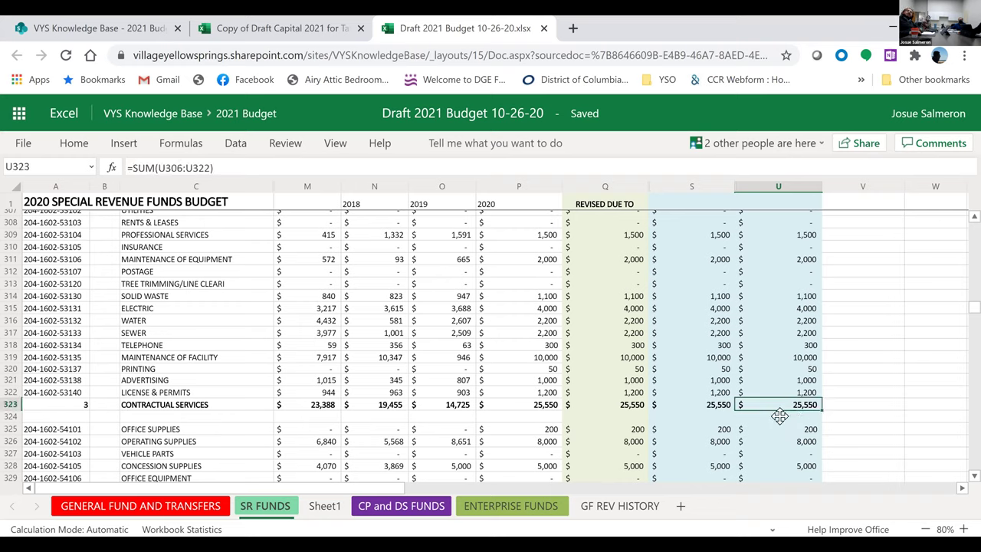
click(390, 407)
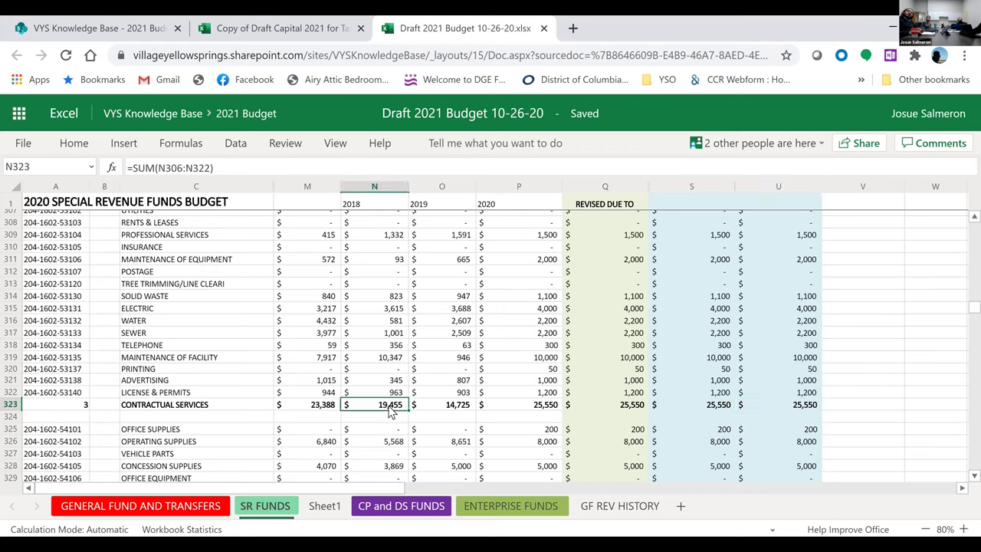
click(316, 412)
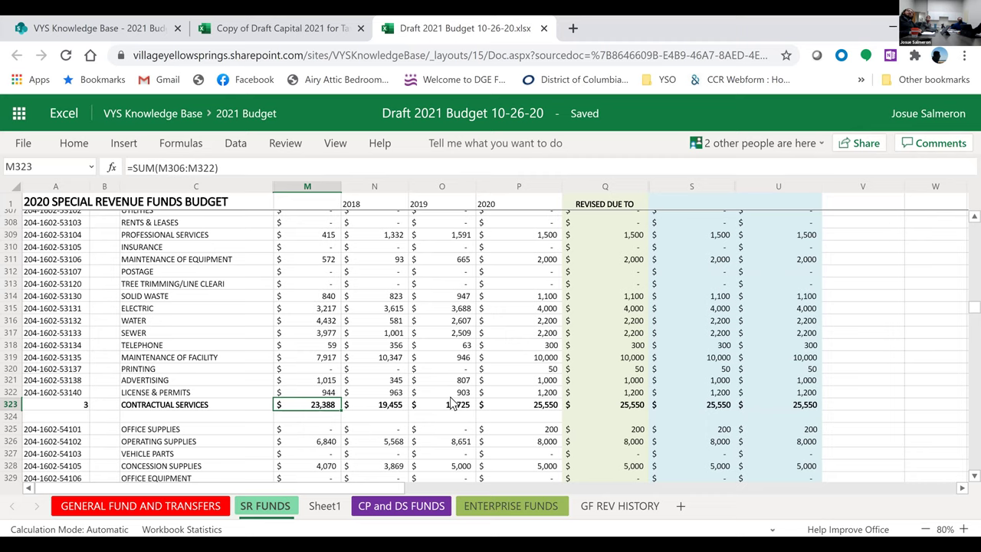
click(453, 404)
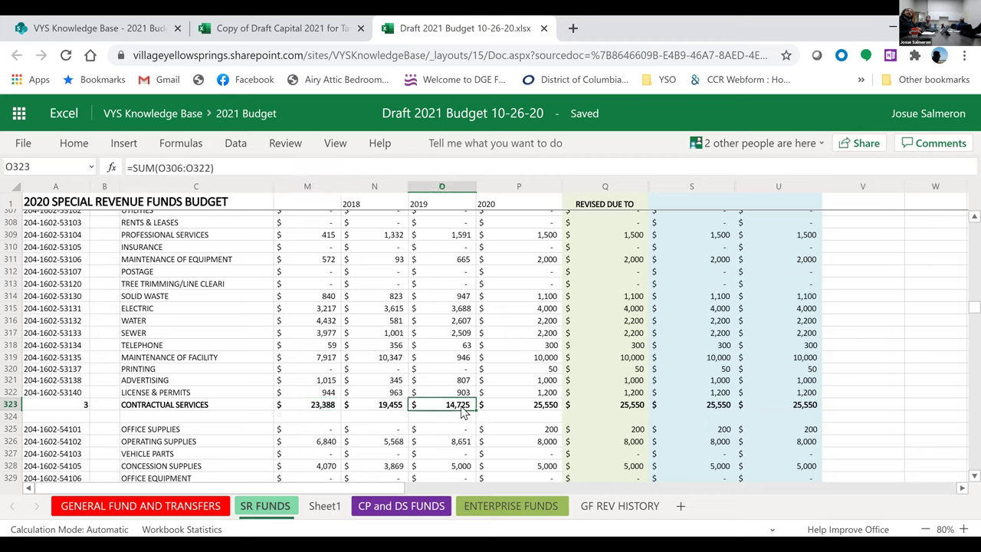
scroll(463, 412, up, 1)
scroll(462, 413, up, 2)
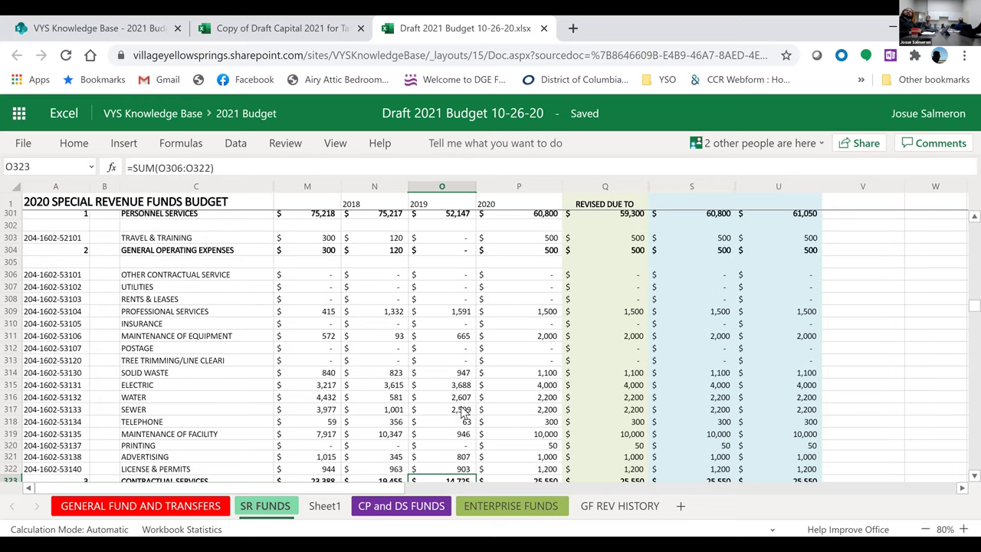
scroll(547, 409, down, 3)
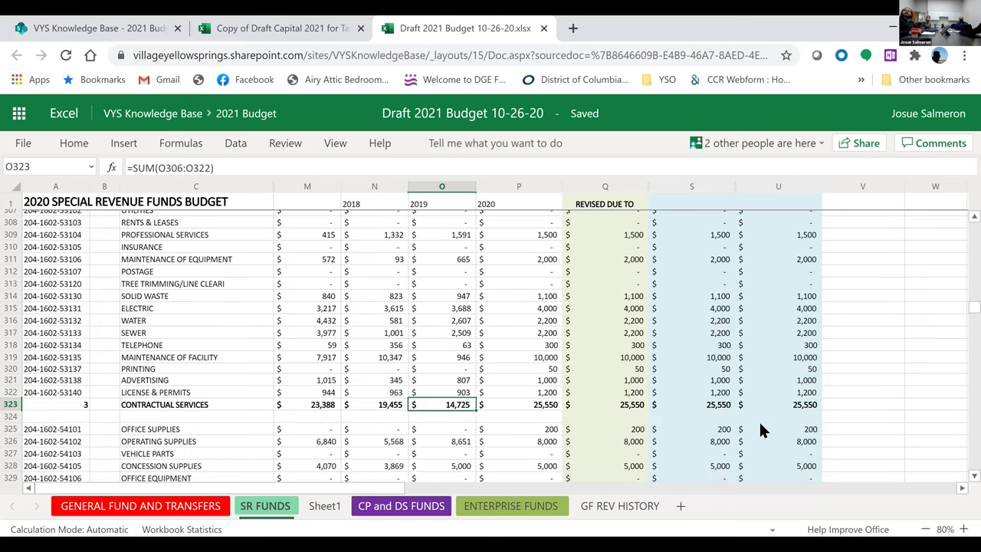
- Compare the Pool materials and supplies total in the October draft with the 2019 total
scroll(759, 420, down, 2)
scroll(761, 430, down, 2)
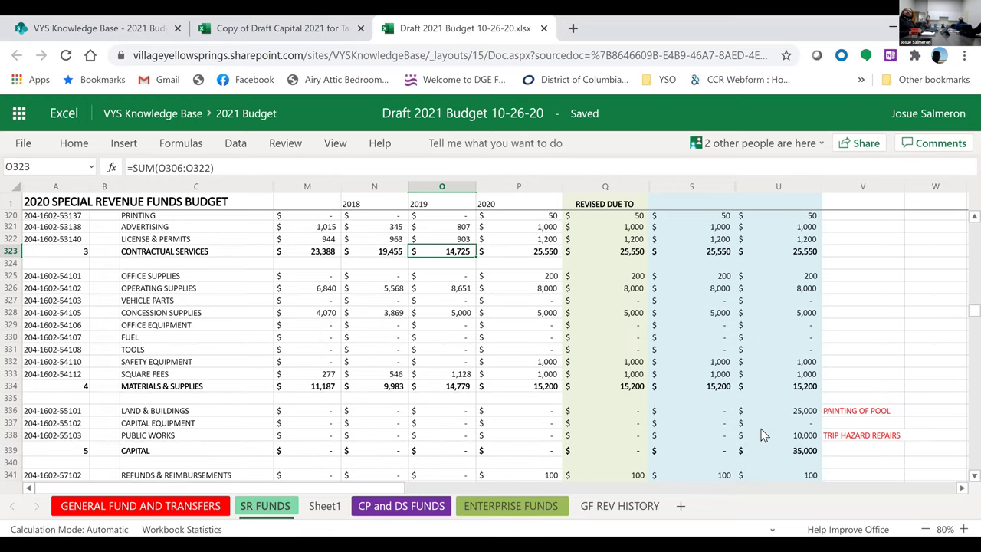
click(789, 388)
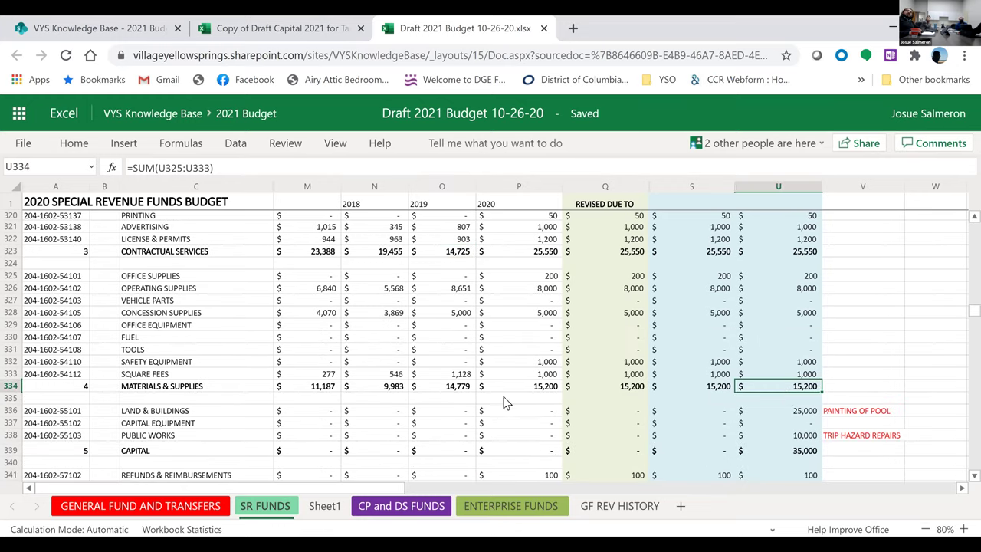
click(460, 387)
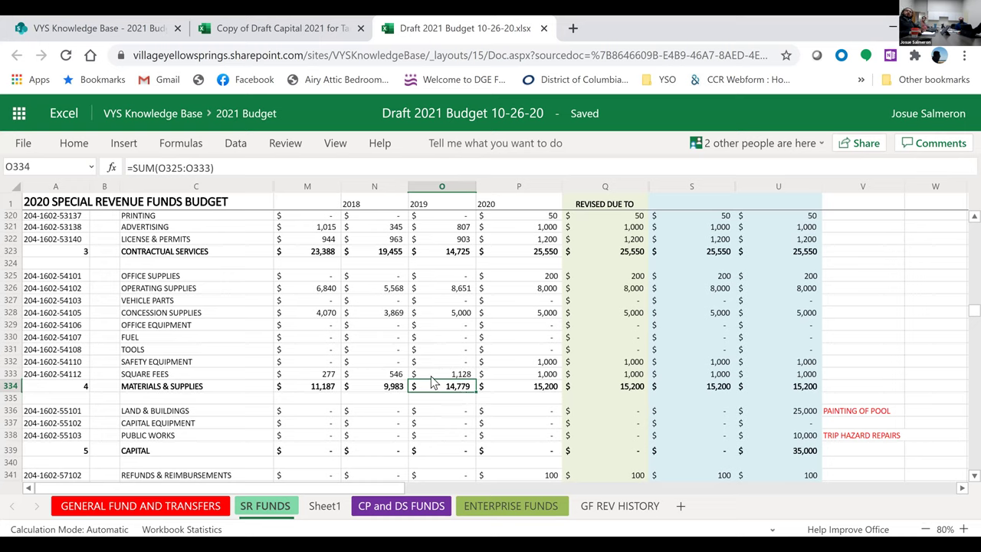
click(794, 389)
- Check the Pool land and buildings and public works capital amounts and the Pool total in the October draft
scroll(774, 360, down, 2)
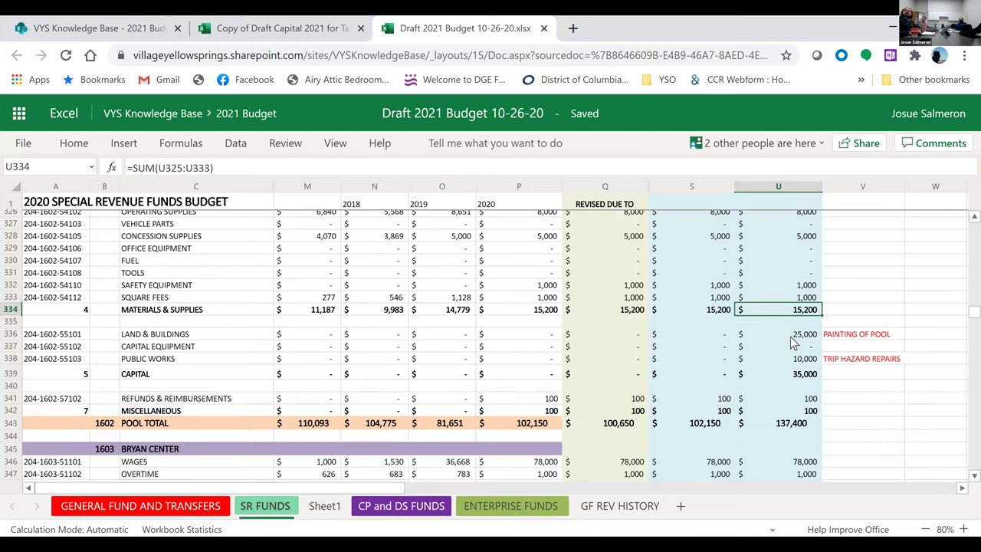
click(793, 338)
click(793, 360)
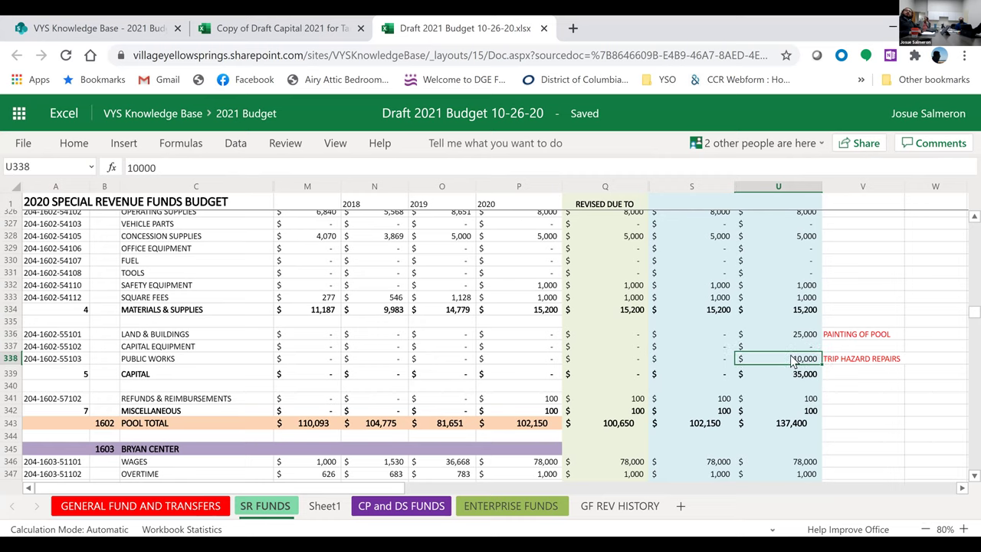
click(786, 424)
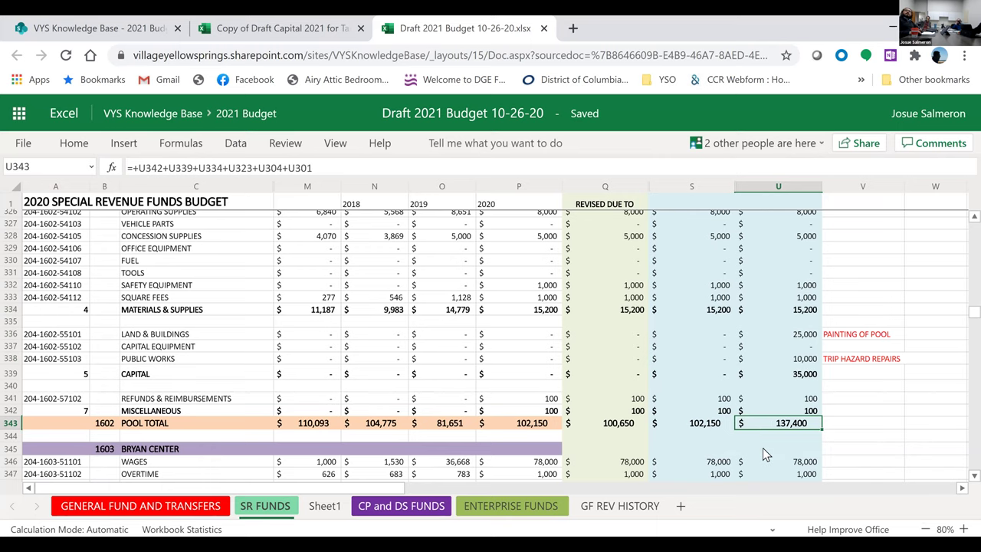
- Move on to the Bryan Center section and compare wages for 2019 and 2020
scroll(763, 454, down, 6)
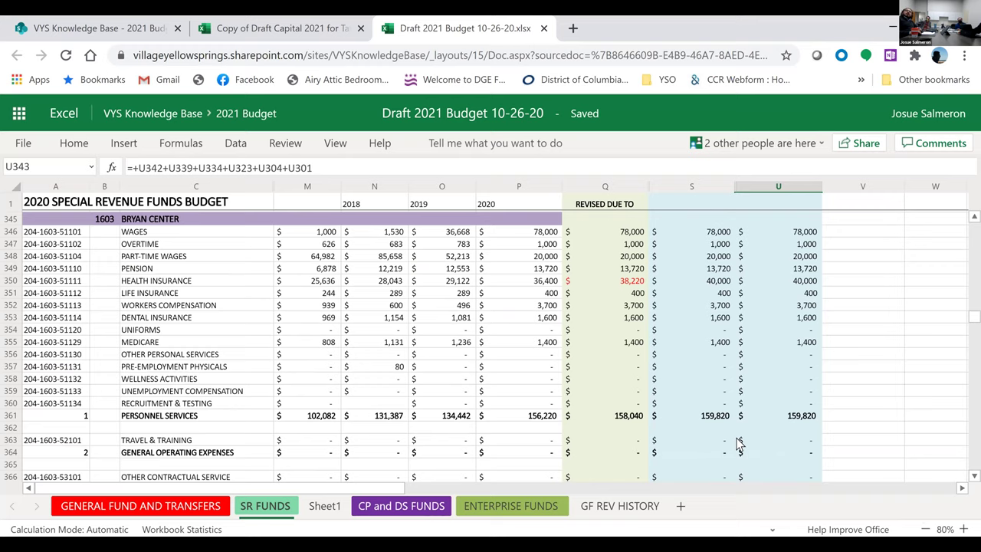
click(452, 234)
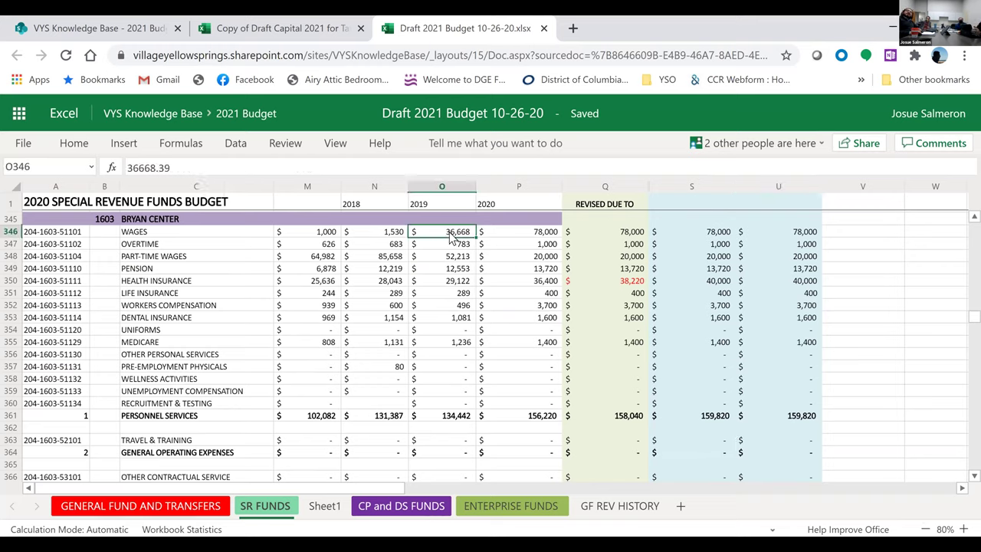
click(523, 234)
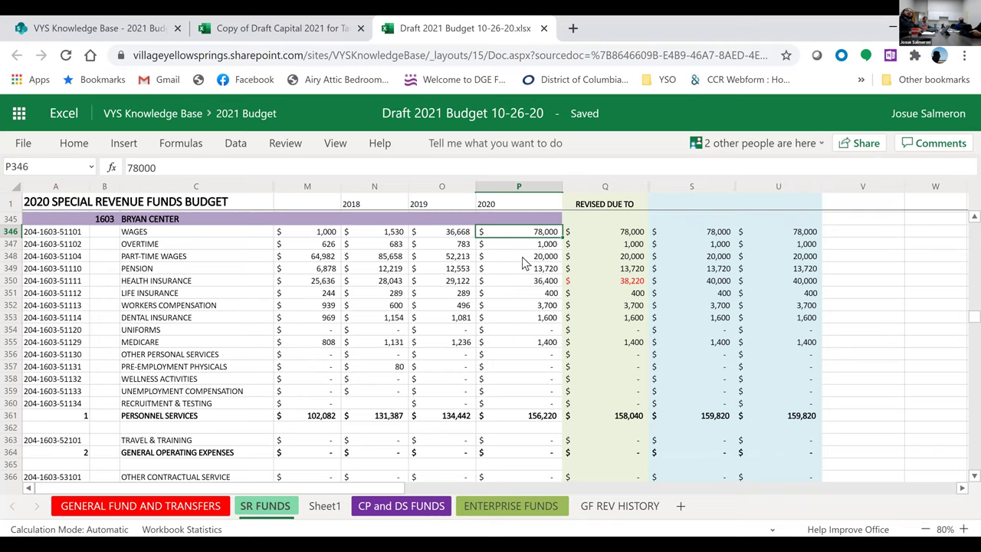
- Compare the Bryan Center personnel services totals for 2018, 2019, 2020 and the October draft
click(464, 420)
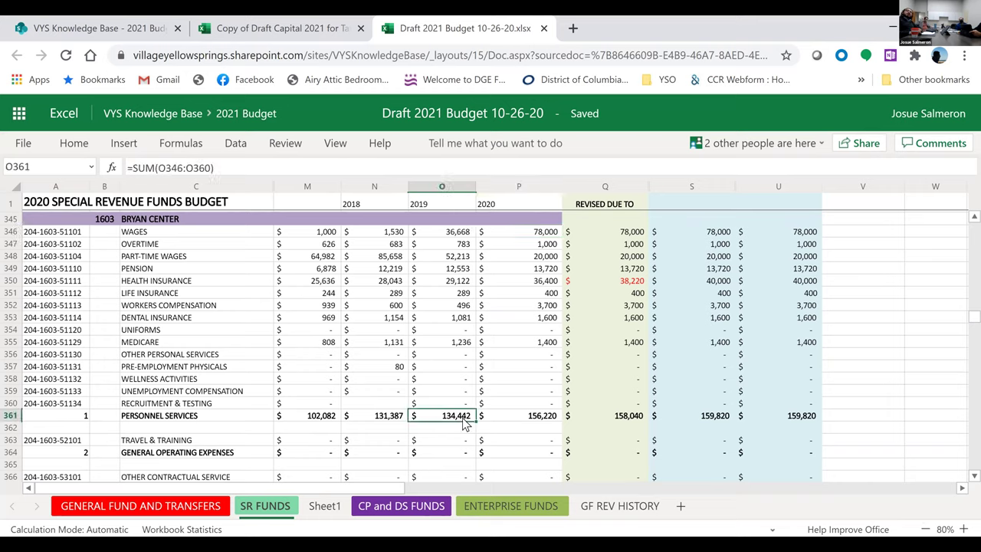
click(544, 418)
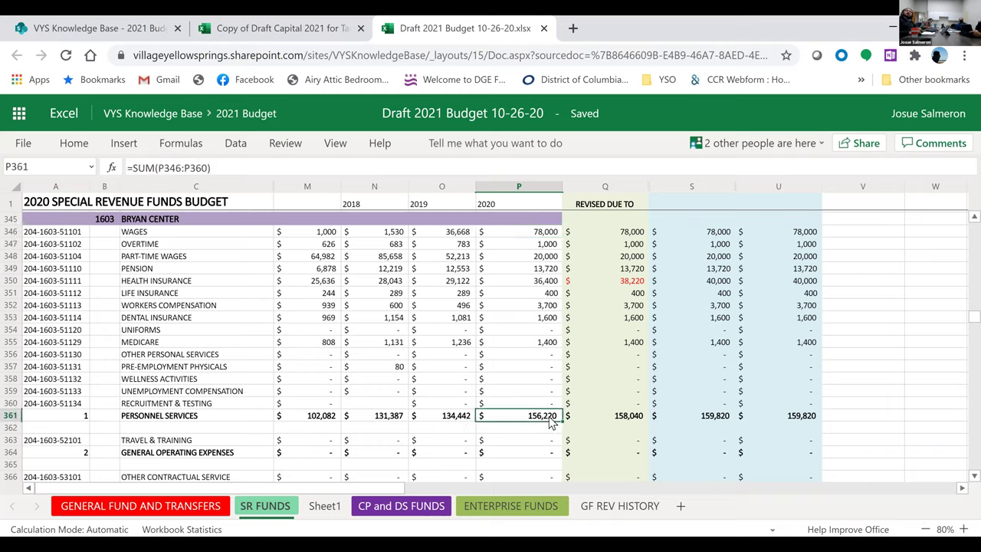
click(388, 418)
click(442, 422)
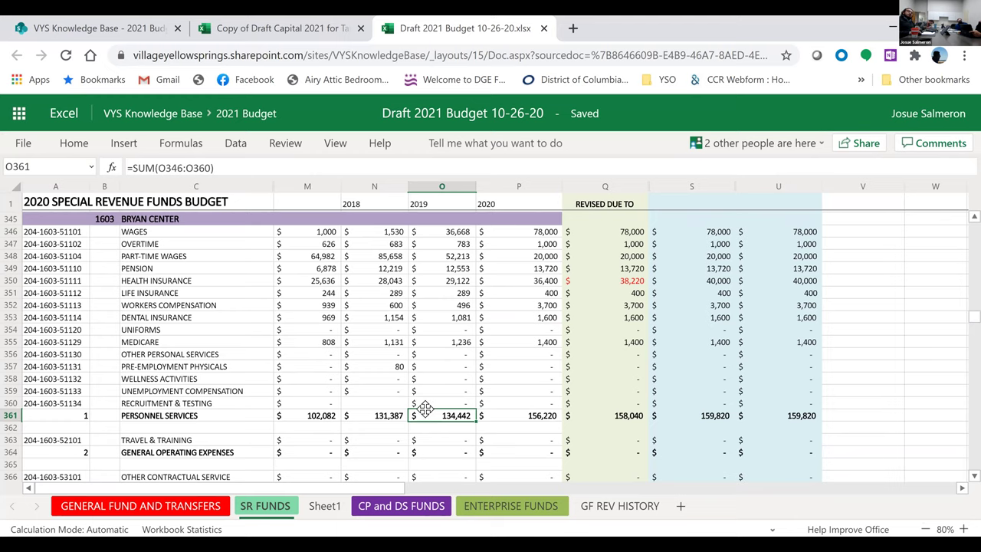
scroll(426, 410, down, 2)
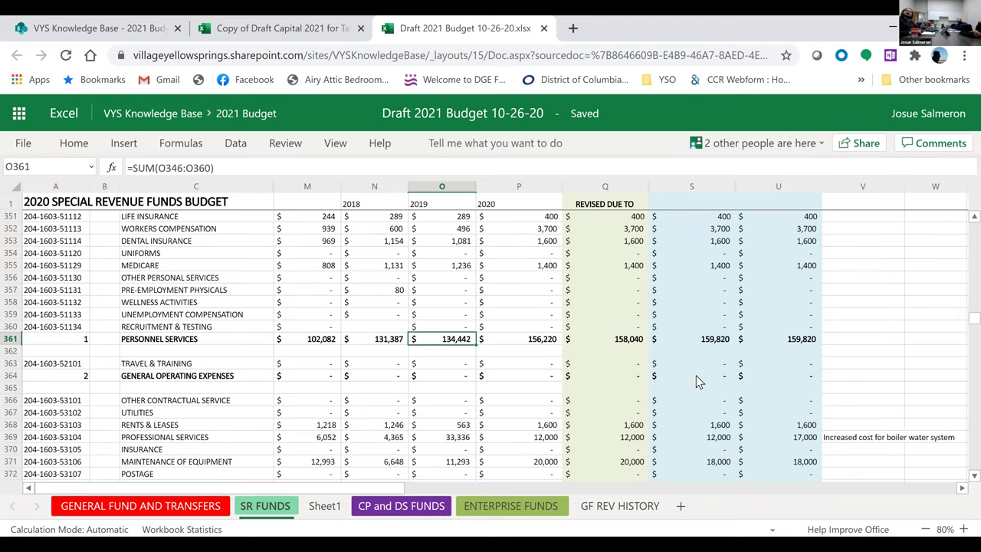
click(797, 341)
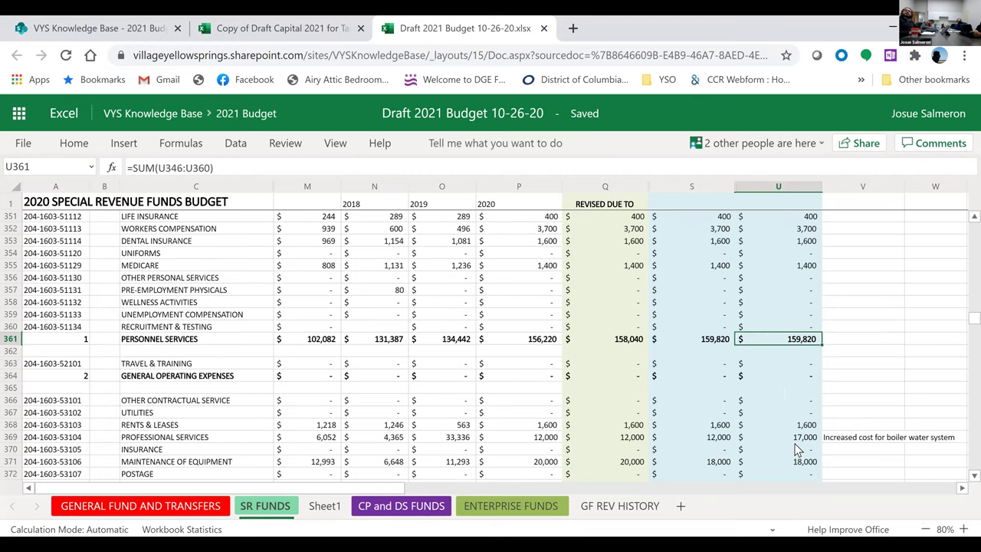
- Review the Bryan Center contractual services lines and compare professional services in the October draft with 2019
scroll(798, 448, down, 2)
scroll(814, 429, down, 2)
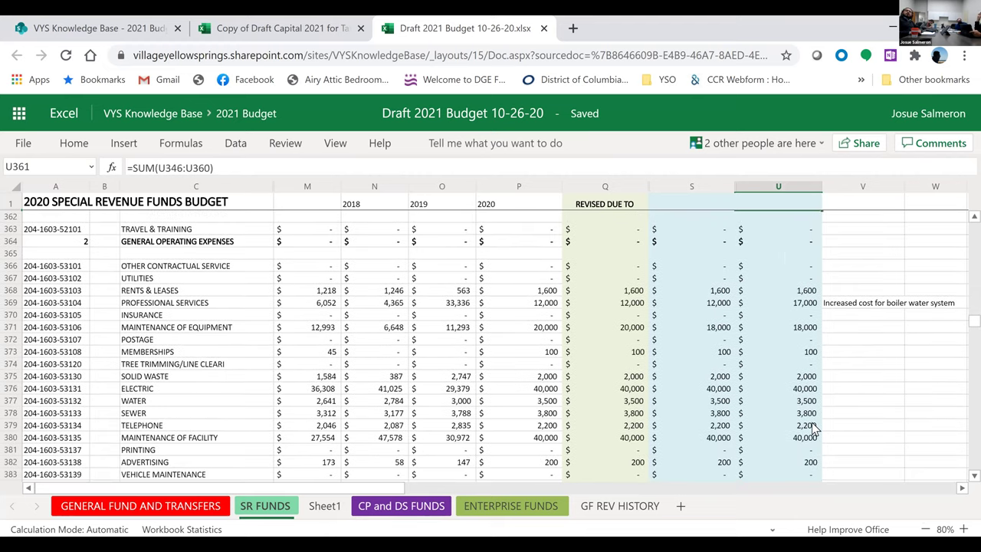
scroll(814, 429, down, 2)
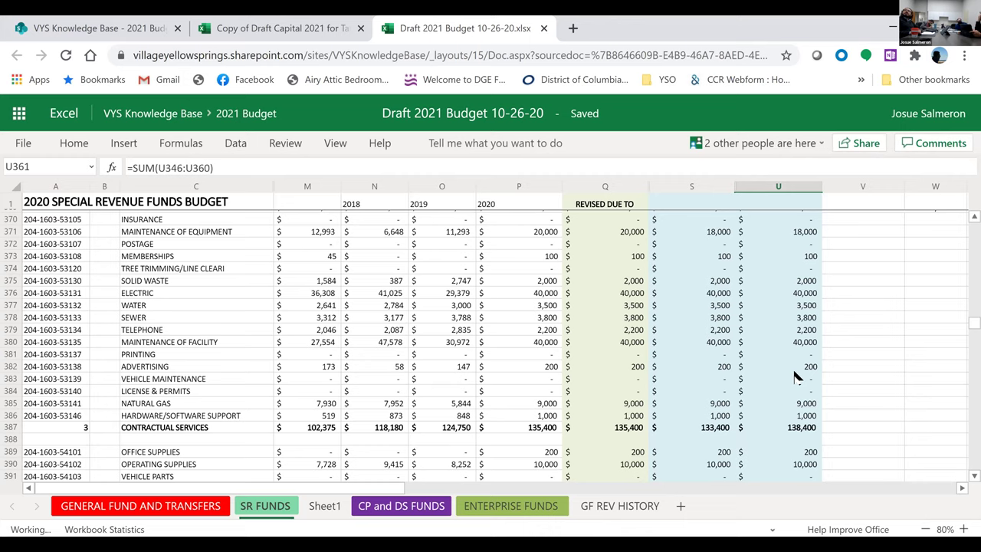
scroll(803, 287, up, 2)
click(802, 285)
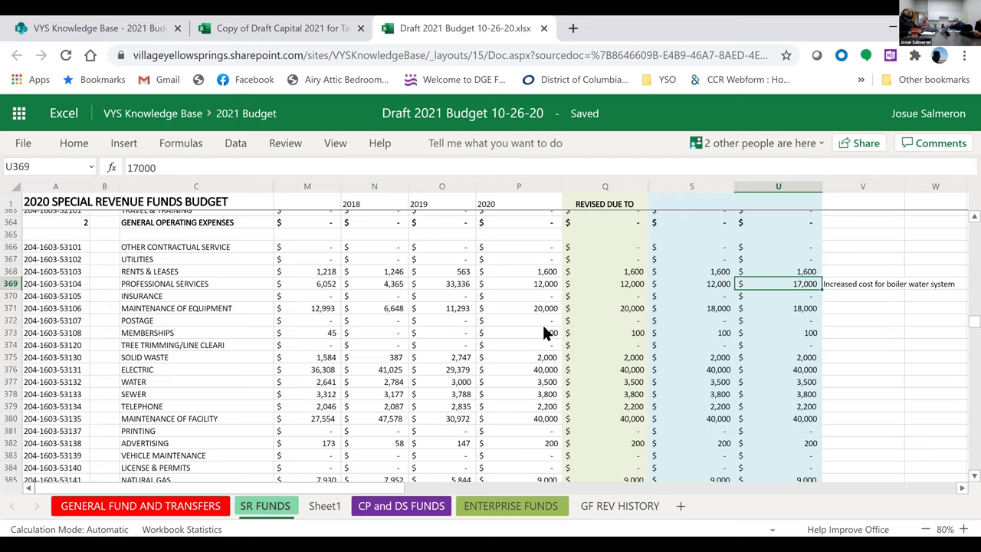
click(412, 286)
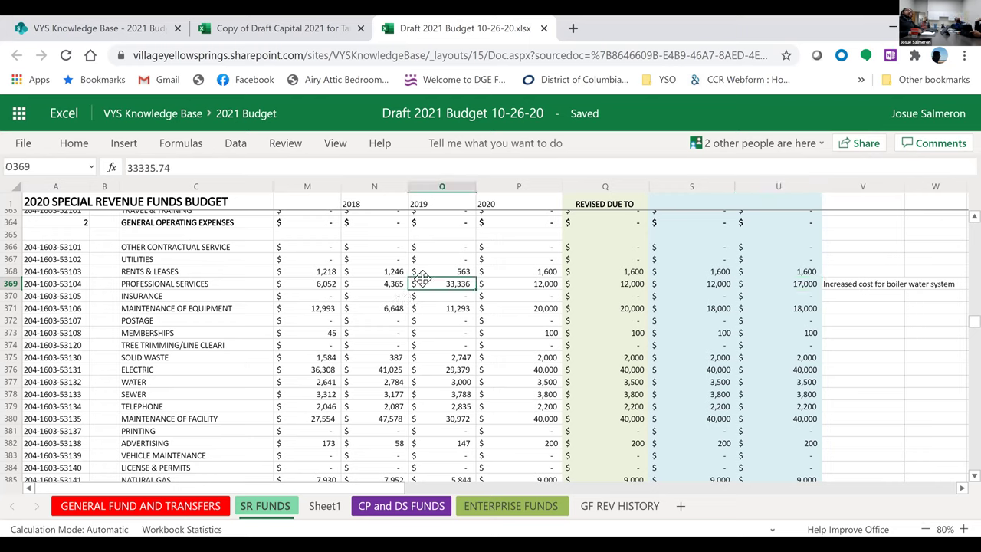
- Check the Bryan Center electric and sewer amounts in the October draft
scroll(728, 349, down, 1)
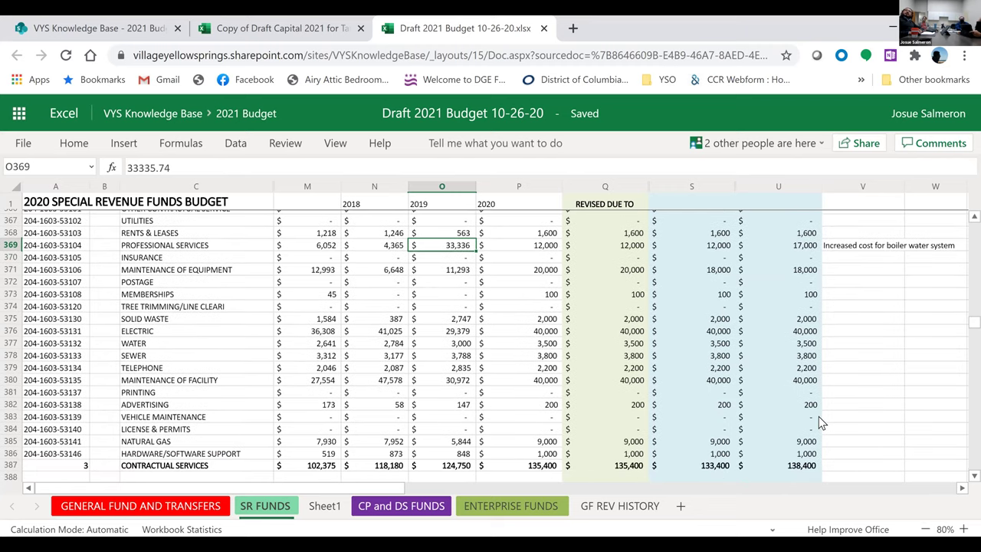
scroll(818, 418, down, 1)
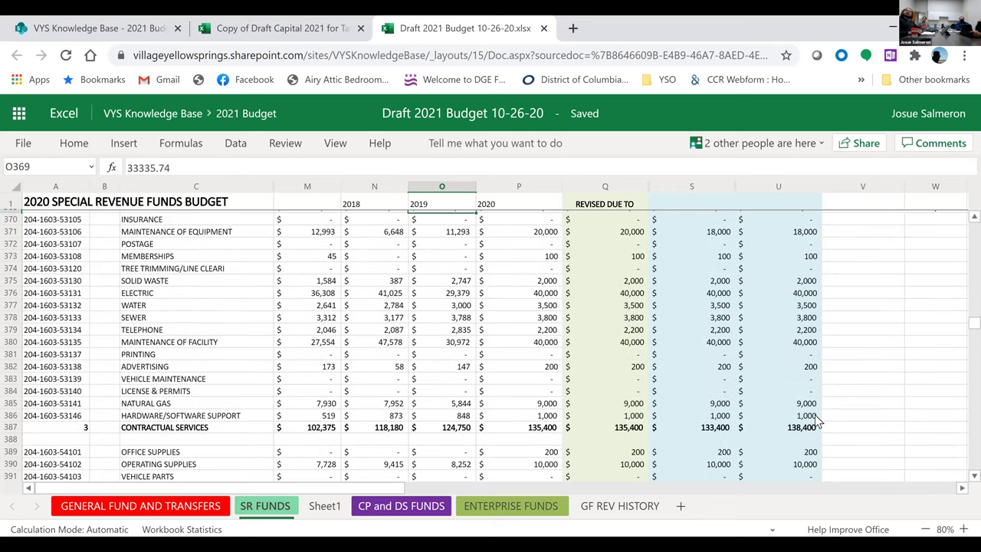
click(797, 295)
click(795, 317)
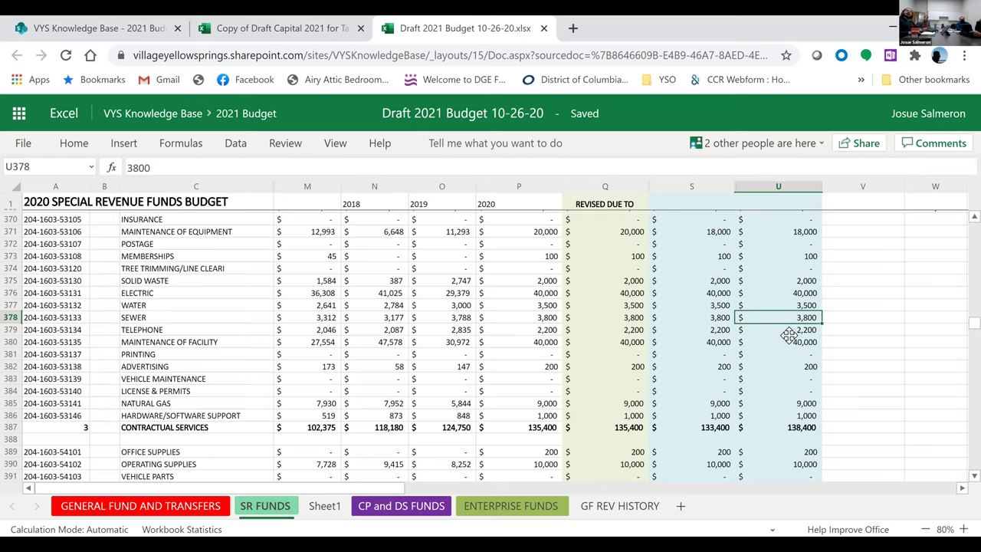
- Check the Bryan Center facility maintenance and natural gas amounts in the October draft
click(789, 342)
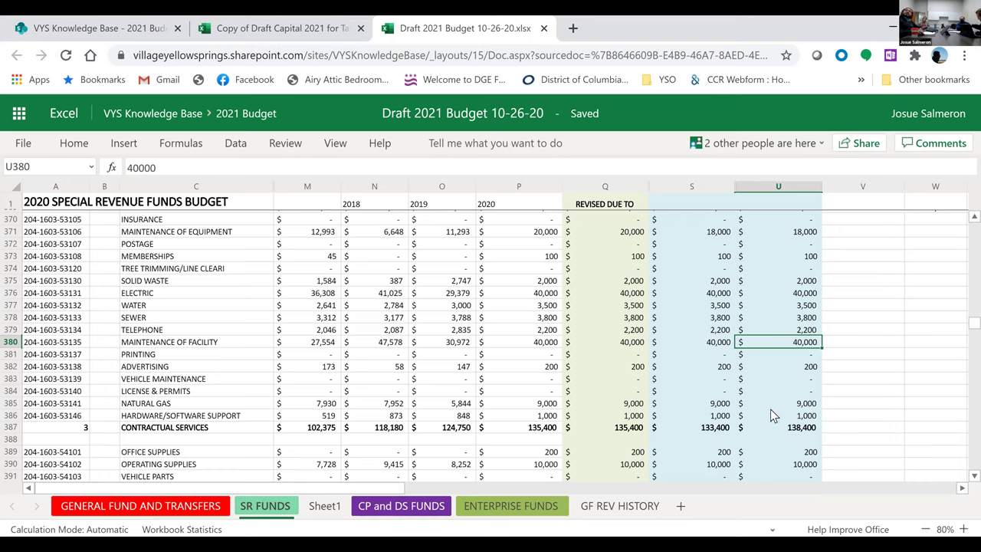
scroll(766, 378, down, 2)
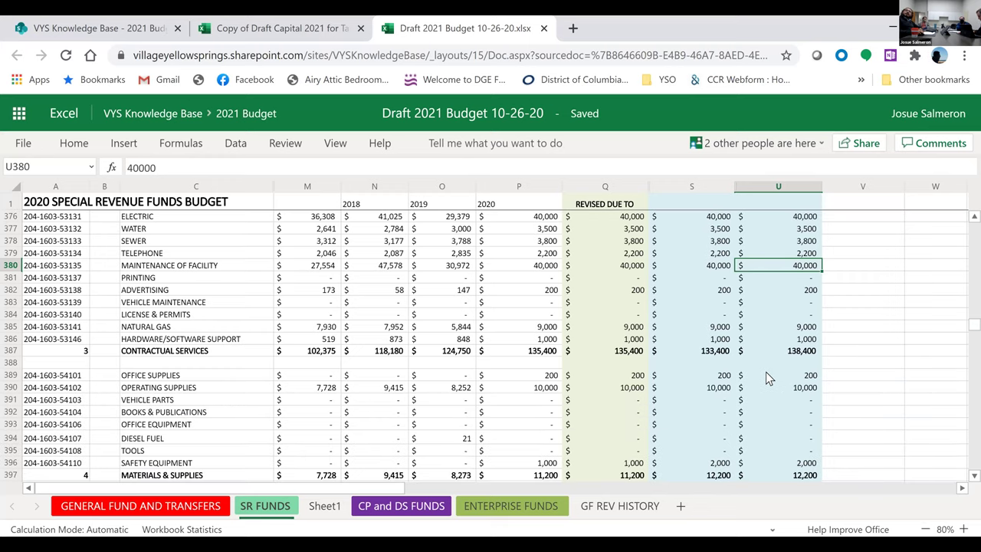
scroll(768, 318, down, 2)
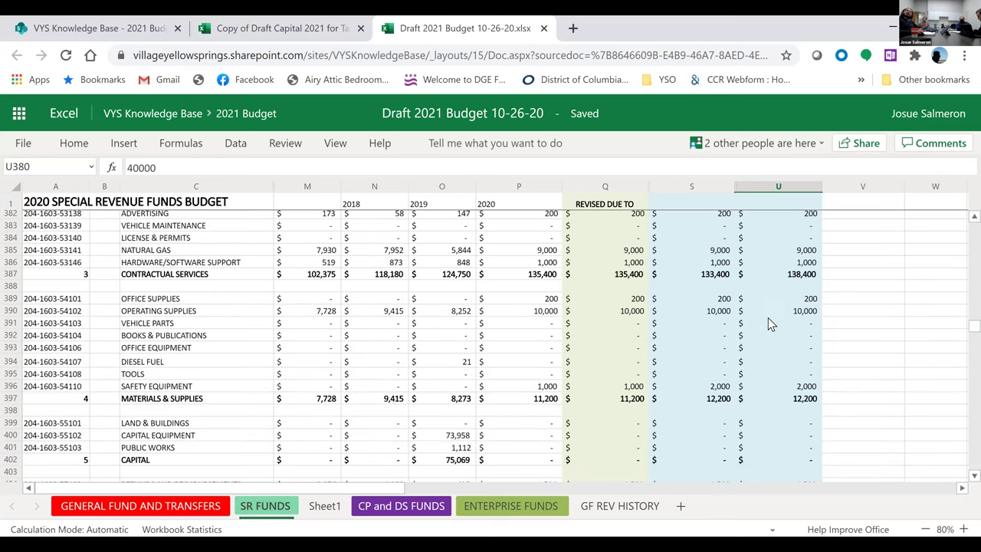
scroll(794, 329, up, 2)
click(789, 327)
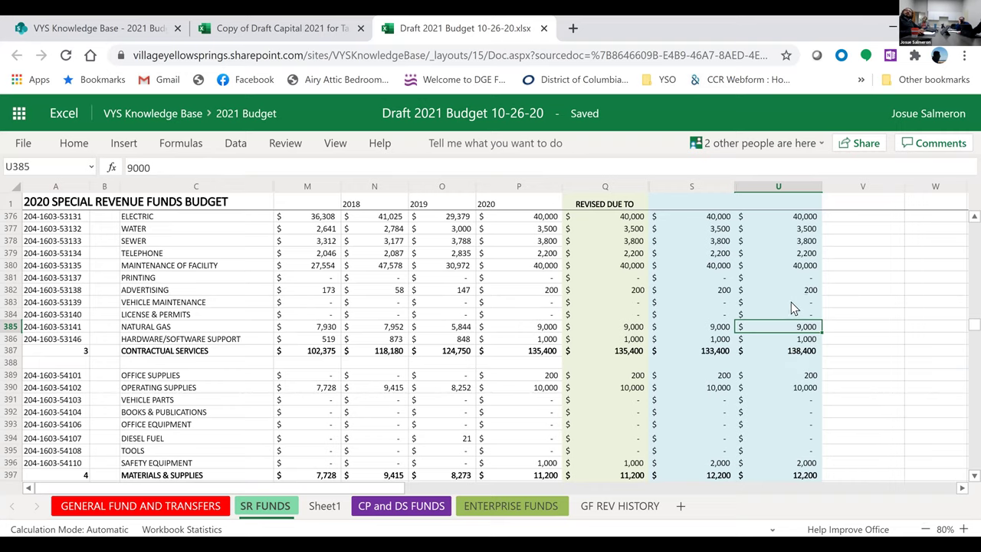
- Review the Bryan Center materials and supplies lines in the October draft, including operating supplies
scroll(789, 320, down, 2)
key(Down)
key(Down)
key(Down)
key(Down)
key(Down)
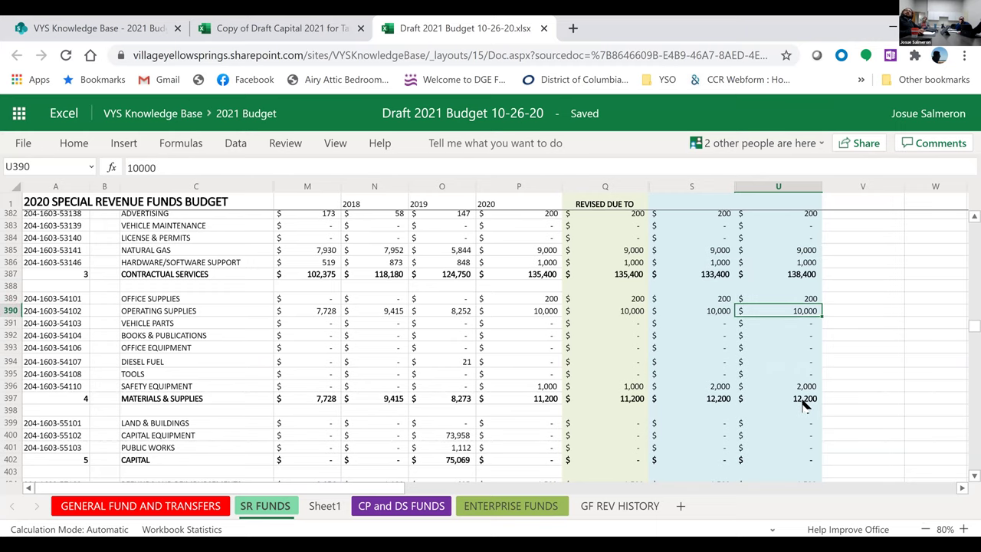
scroll(802, 404, down, 2)
scroll(803, 405, down, 1)
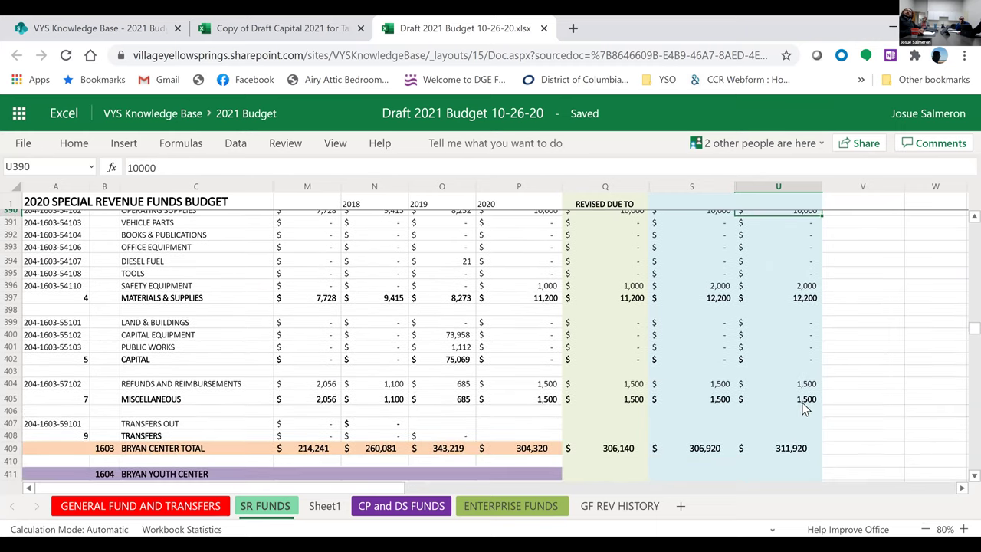
- Check the Bryan Center's 2019 public works capital amount and its overall total in the October draft
scroll(372, 285, down, 2)
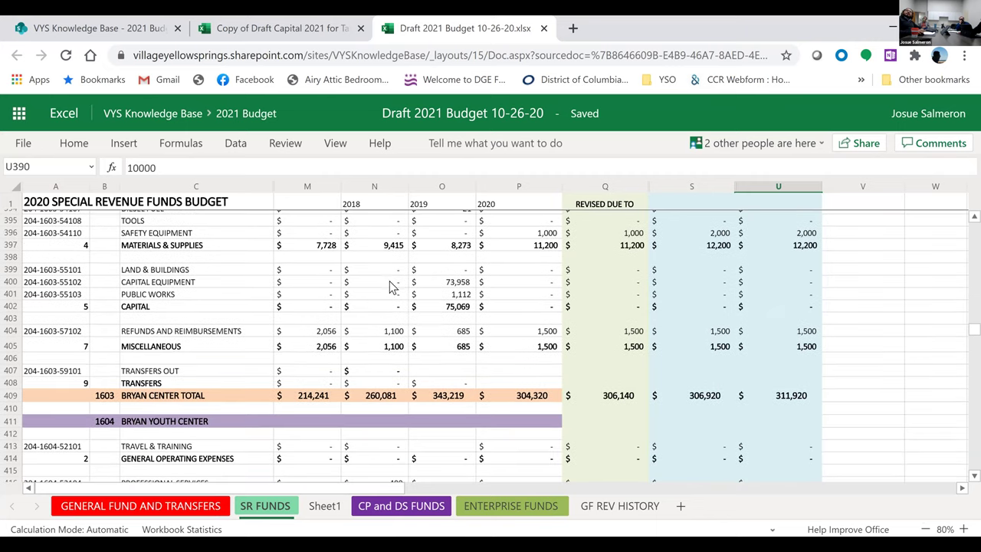
click(464, 296)
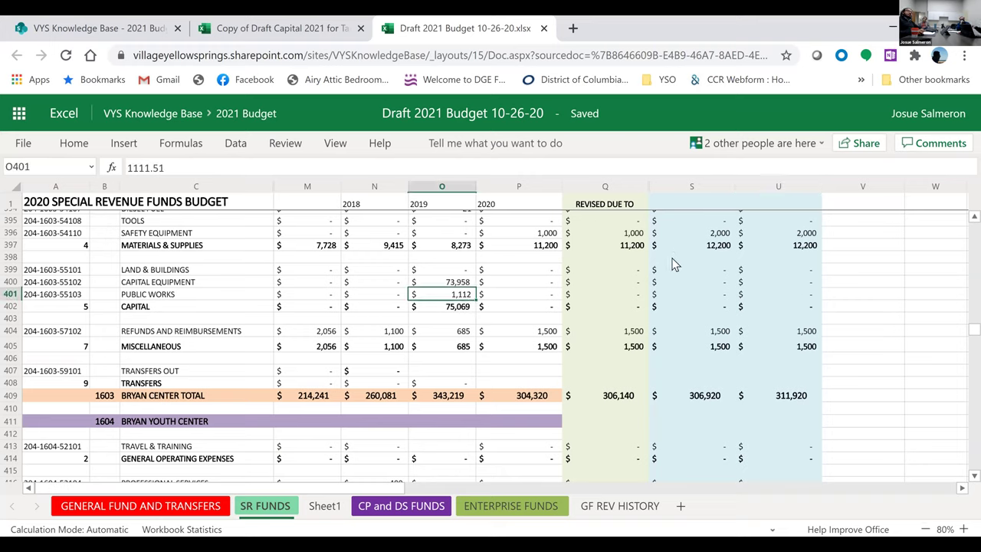
click(798, 394)
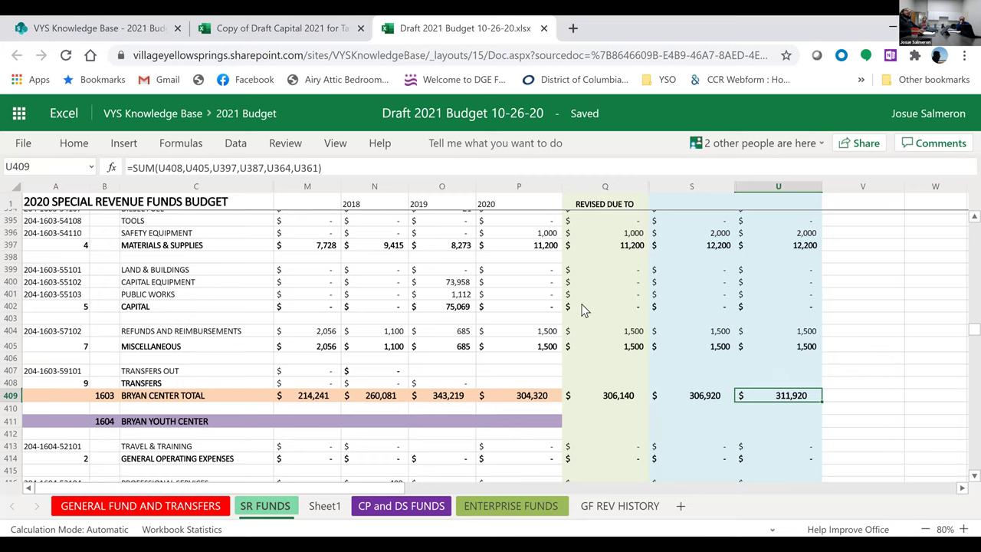
- Review the Bryan Youth Center section, checking revised 2020 operating supplies and October draft special events
scroll(583, 309, down, 2)
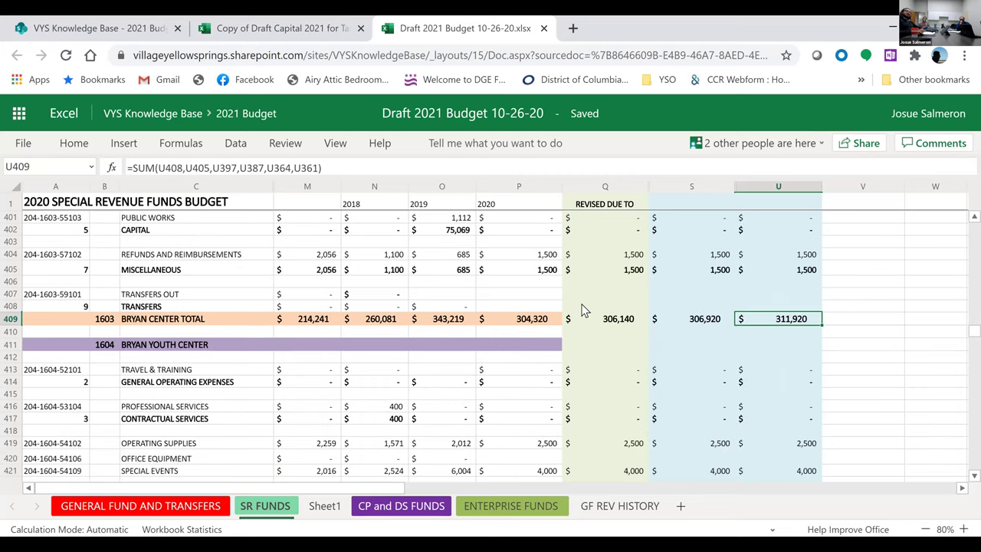
scroll(595, 318, down, 2)
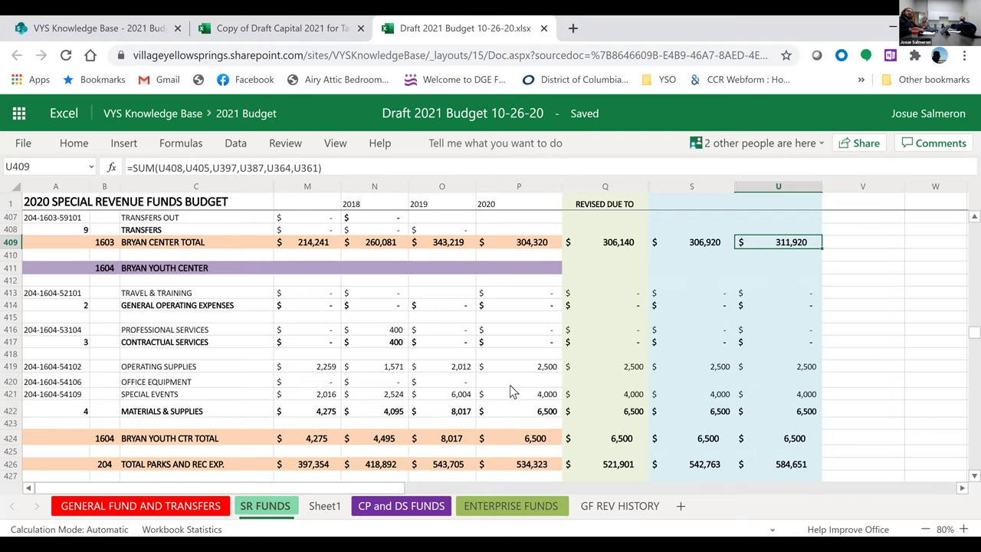
click(628, 369)
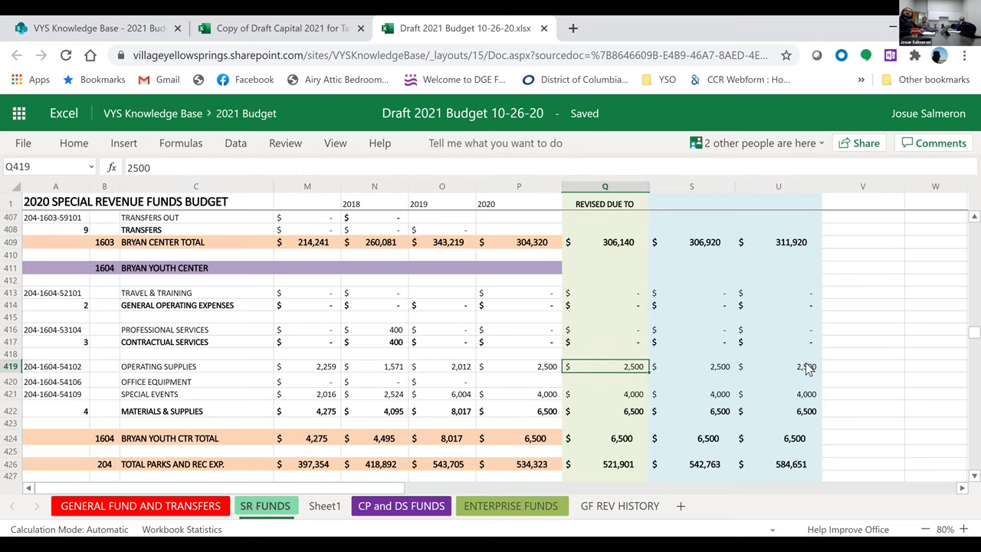
click(801, 396)
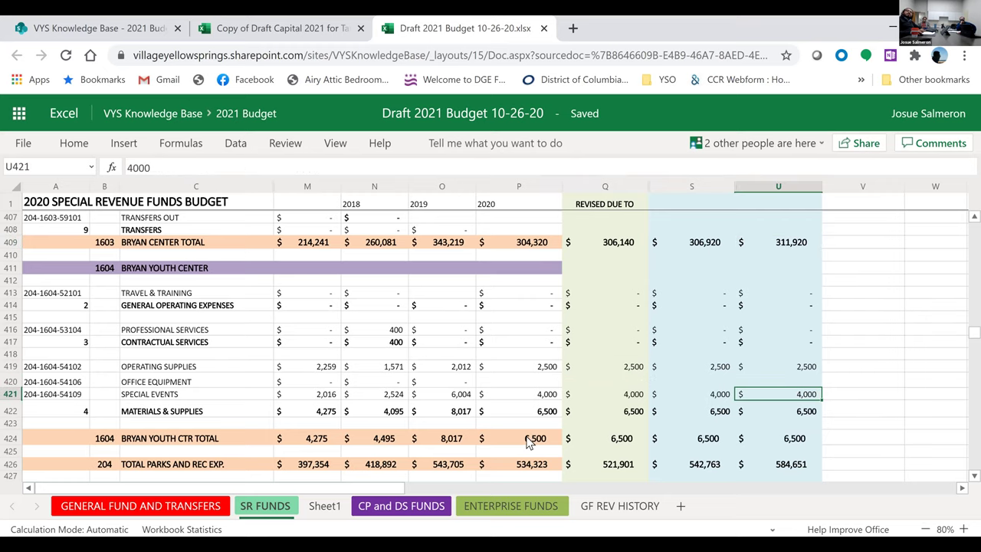
- Review the Parks revenue over or under expenditures and move on to the Economic Development Fund section
scroll(529, 443, down, 2)
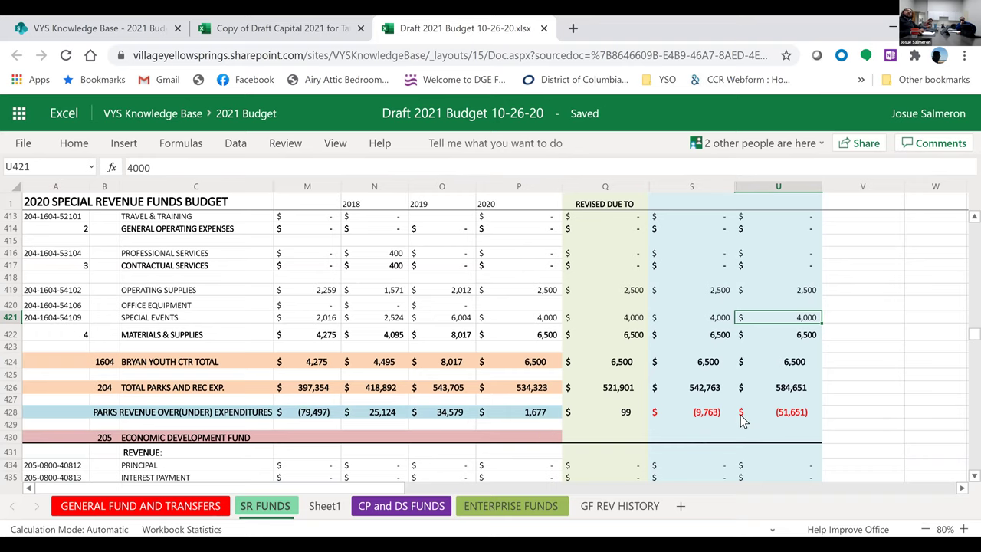
scroll(744, 423, down, 2)
scroll(741, 421, down, 2)
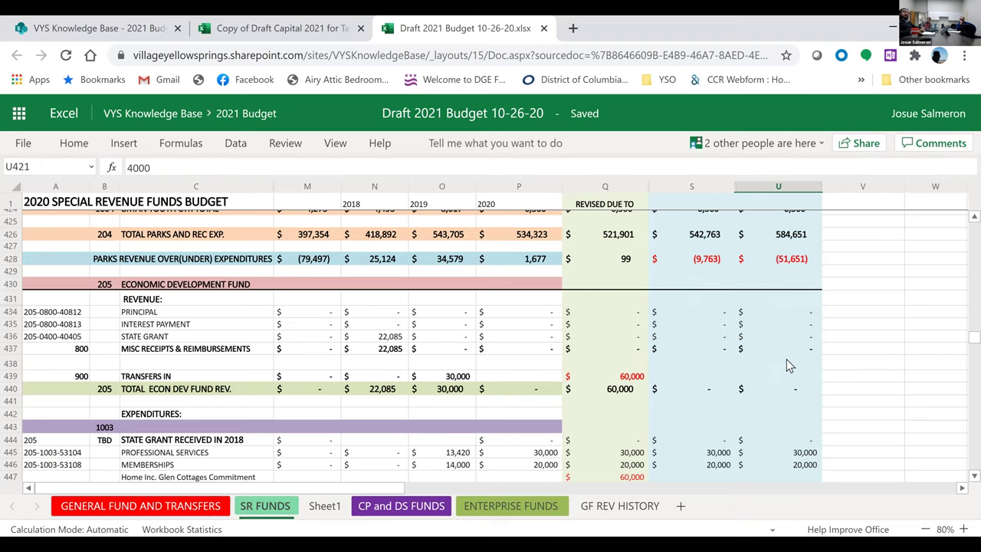
scroll(787, 358, down, 2)
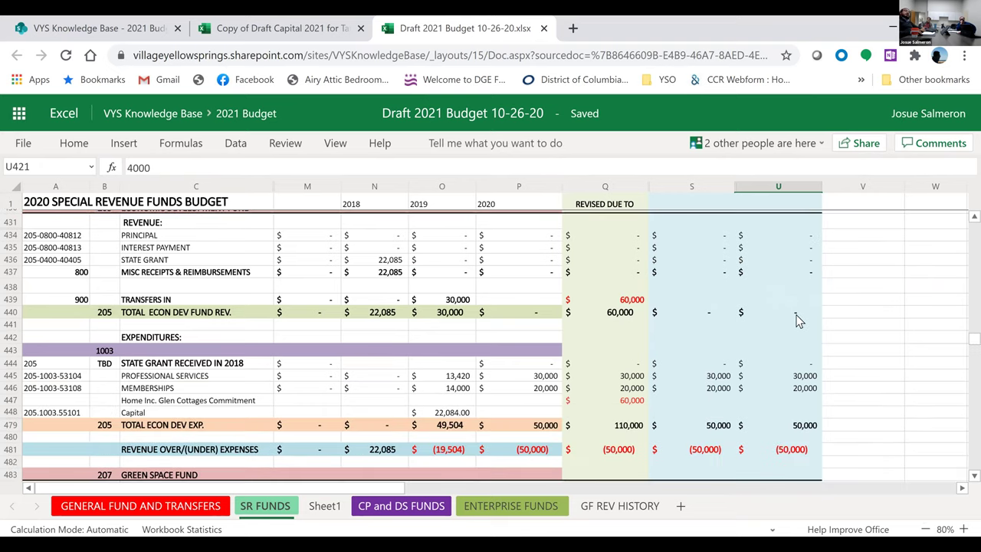
scroll(795, 321, up, 2)
scroll(797, 320, down, 2)
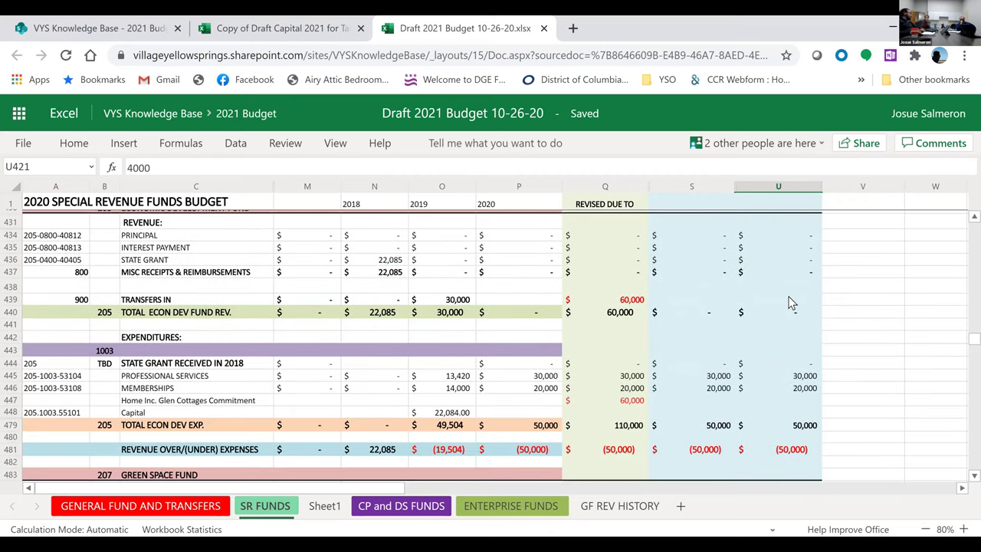
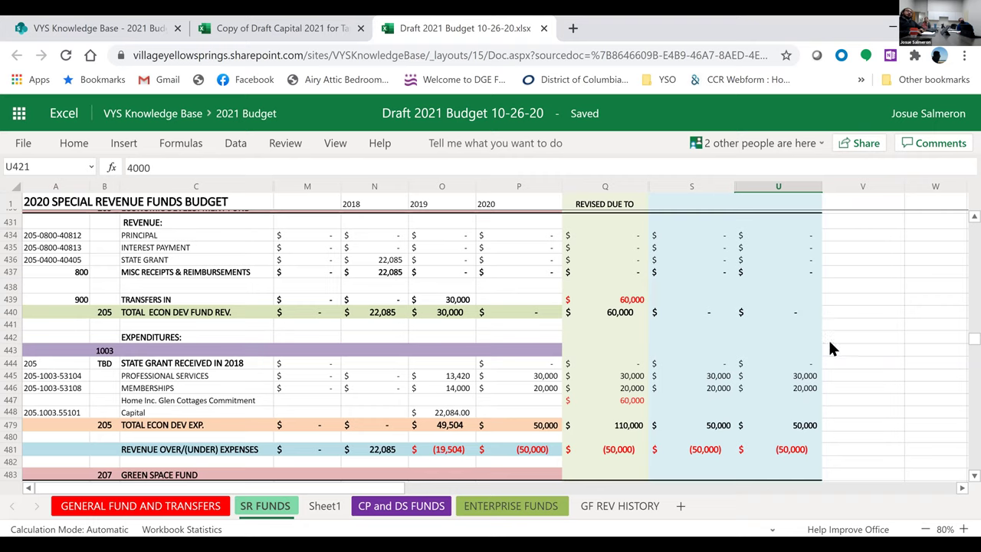
- Compare Economic Development expenditures in the October draft with the revised 2020 budget, including Glen Cottages, professional services and memberships
click(795, 422)
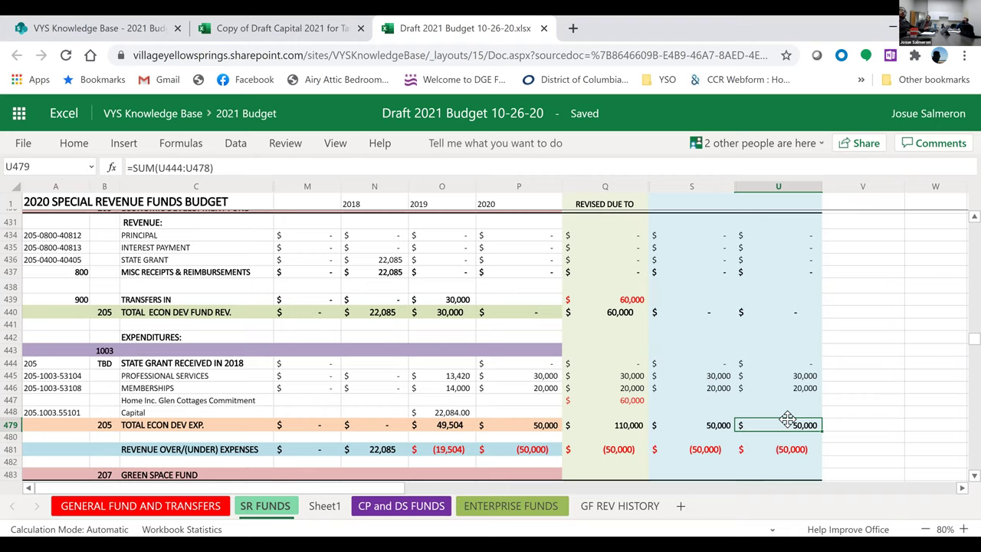
click(633, 428)
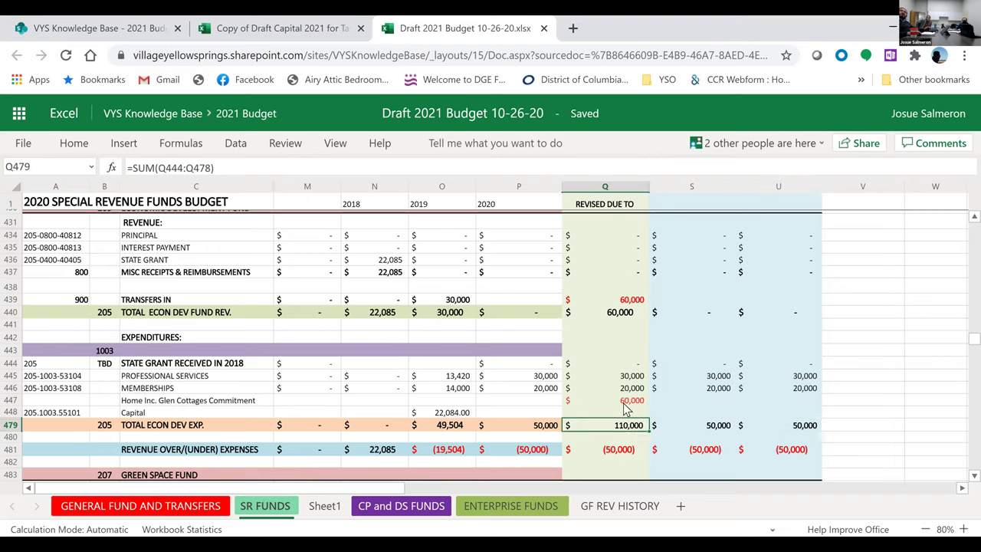
click(625, 402)
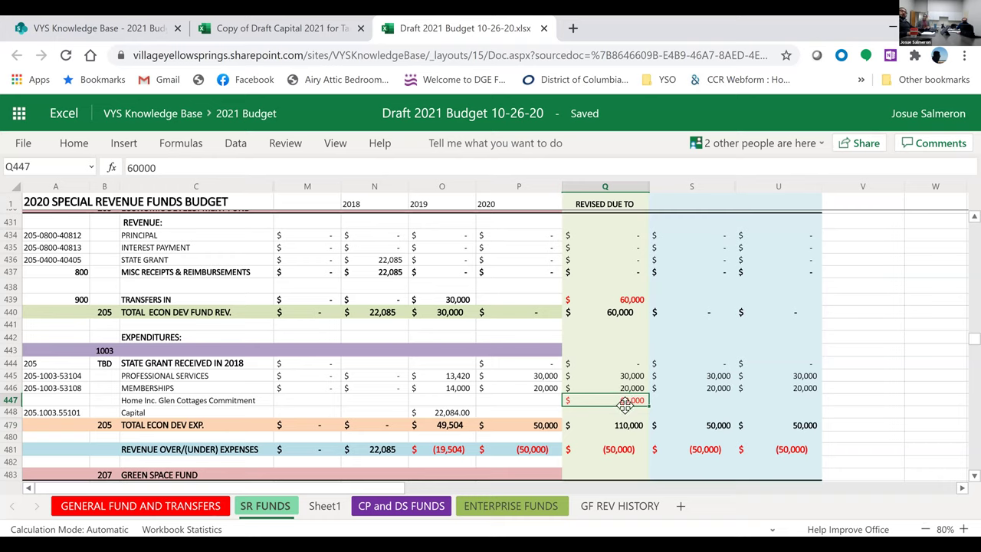
click(788, 396)
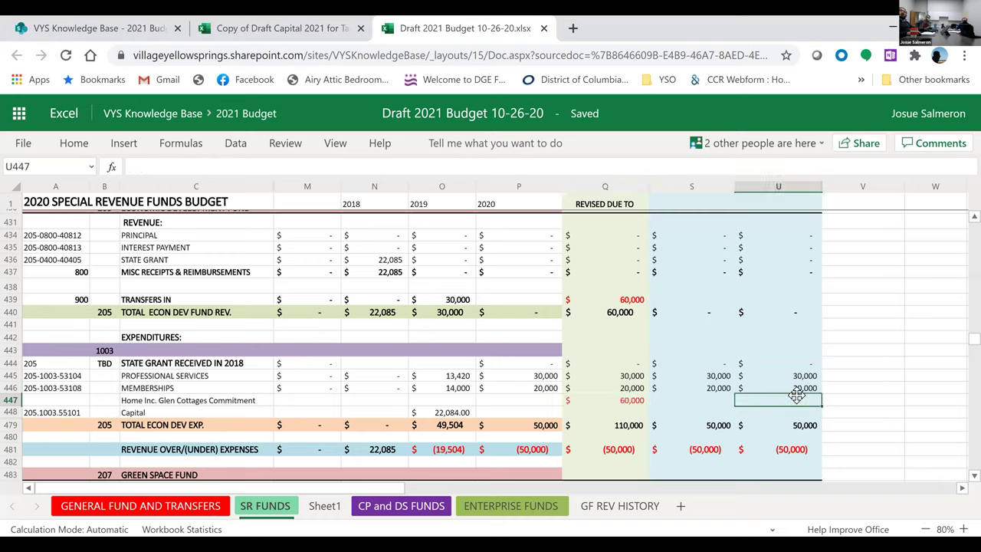
click(811, 377)
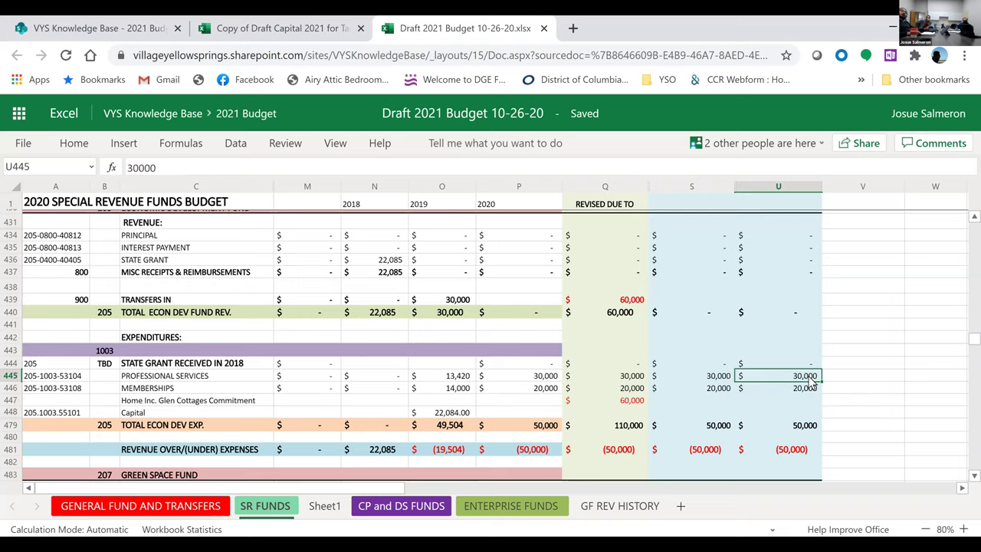
click(811, 390)
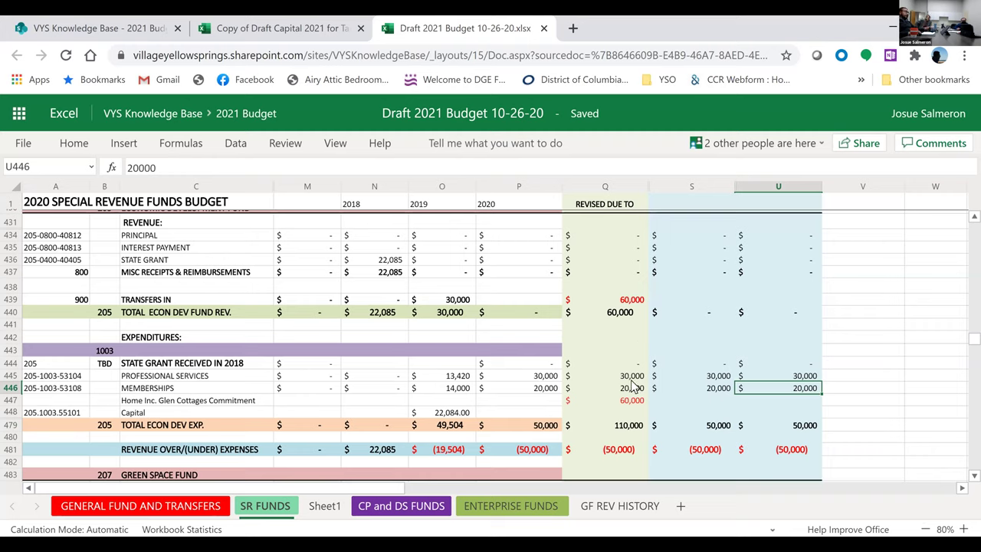
- Set the Economic Development Fund's state grant revenue in the October draft to 15,000
scroll(633, 387, up, 2)
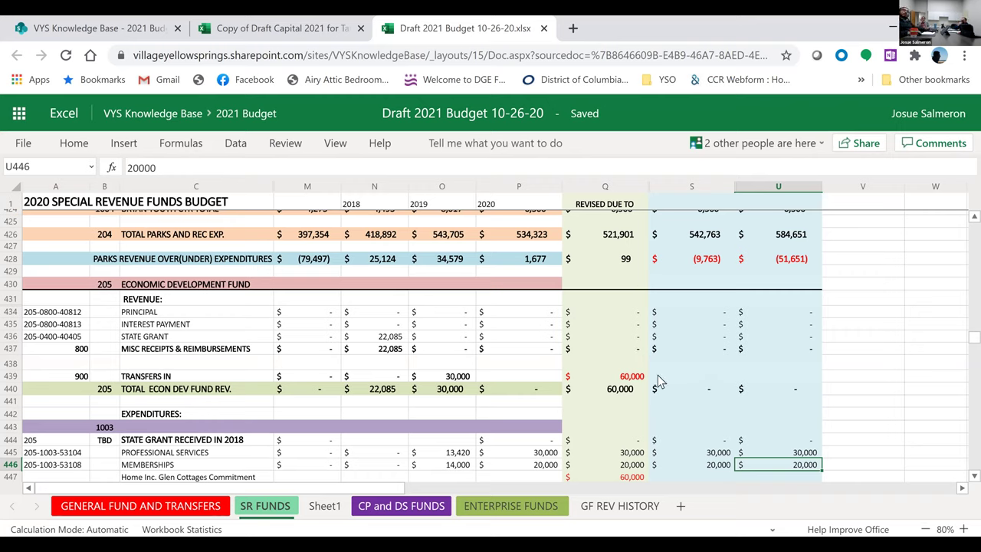
click(764, 337)
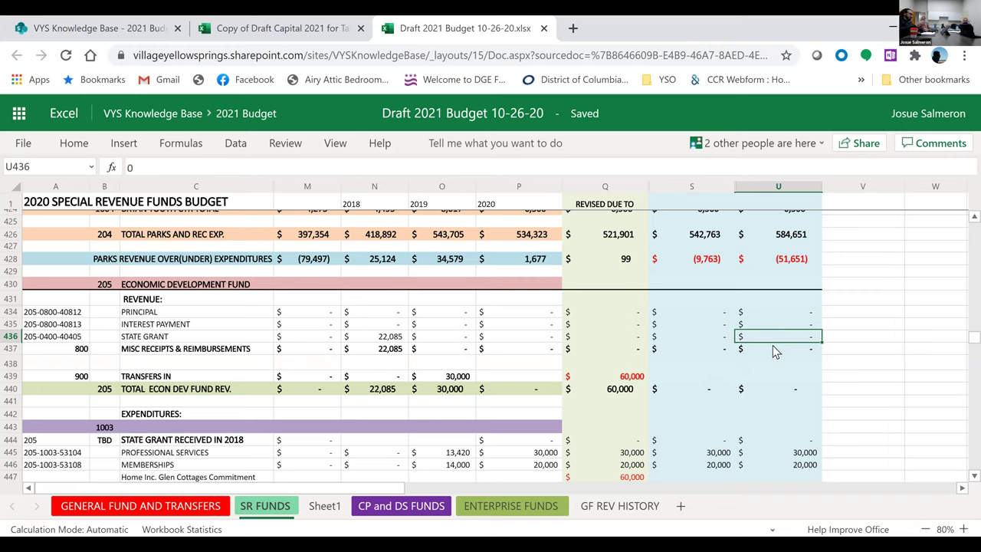
text(15000)
key(Return)
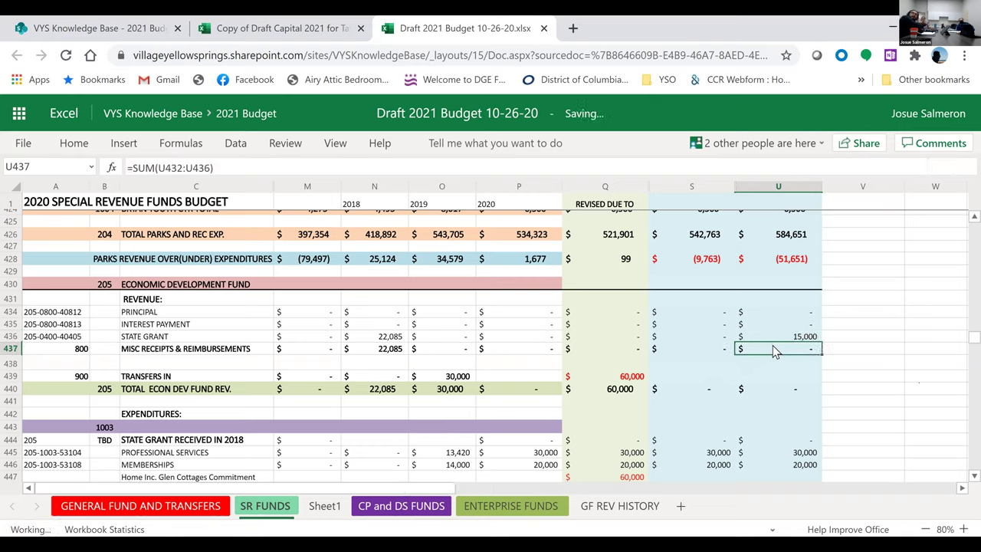
- Add a note beside the state grant's October draft amount, beginning "add greene county g"
click(855, 338)
text(add g)
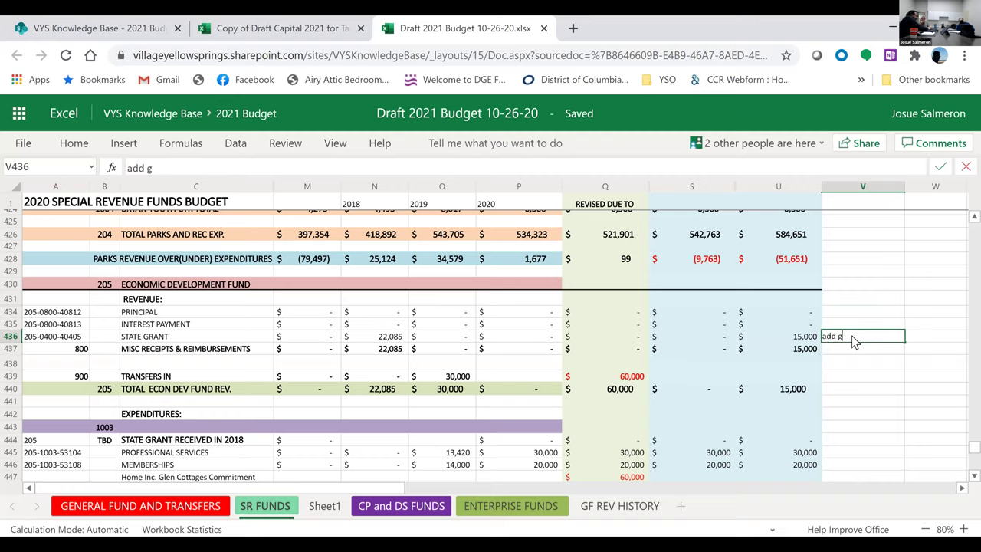
text(reene county g)
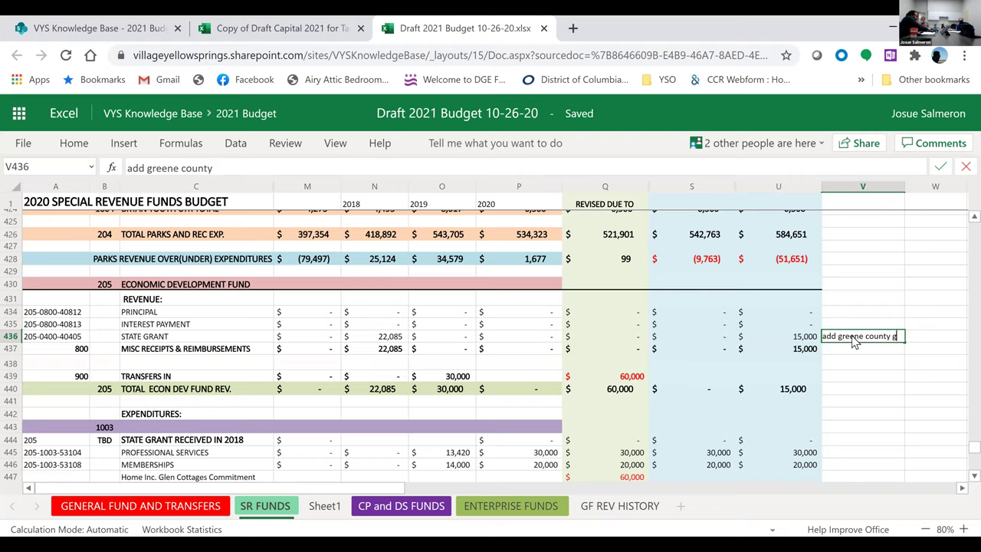
- Complete the note "add greene county grant allocation" in V436 beside the Economic Development Fund's State Grant line
text(rant)
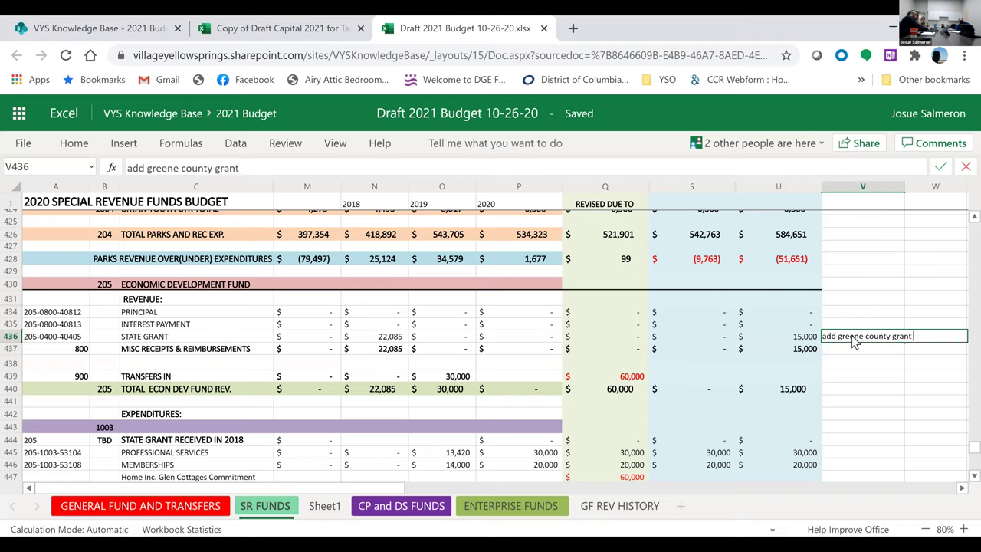
text( allocation)
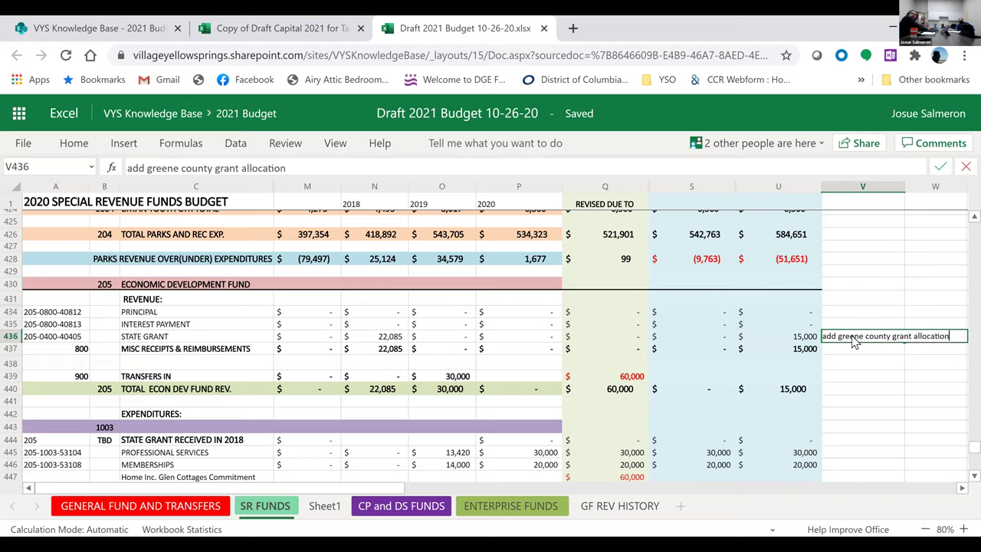
key(Return)
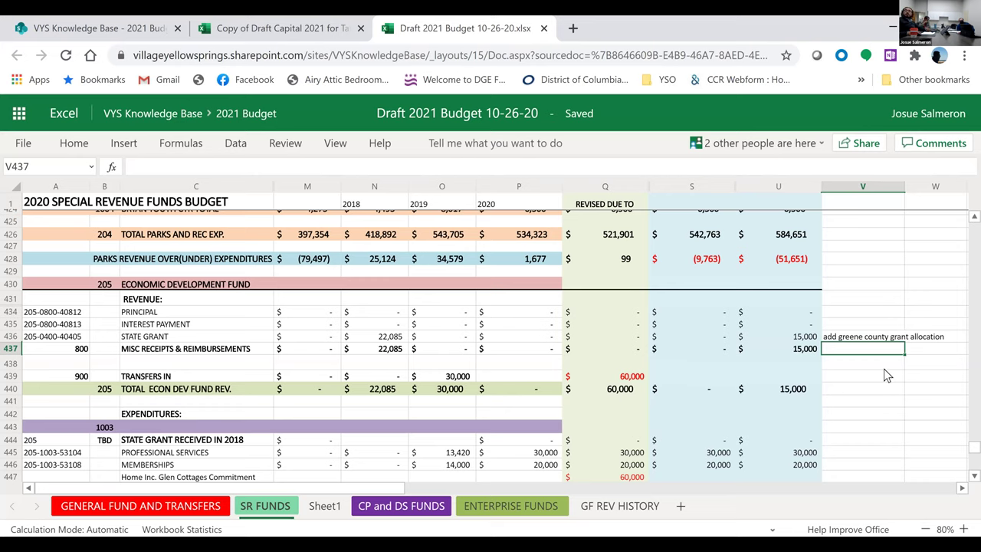
- Examine the Economic Development Fund's revenue and expenditure lines, including Professional Services, along with the neighbouring funds' totals
scroll(883, 369, down, 2)
scroll(868, 370, down, 2)
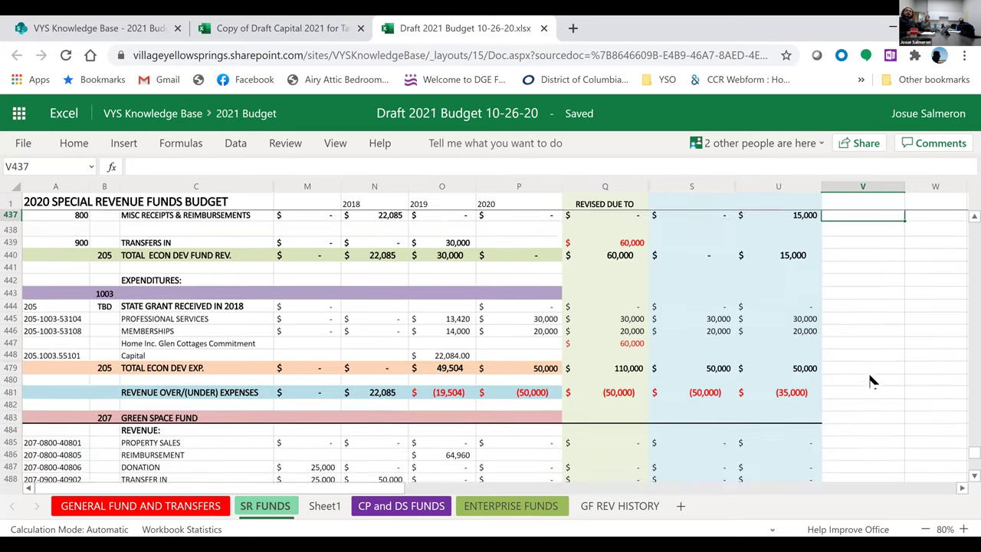
scroll(869, 381, down, 1)
scroll(872, 376, down, 2)
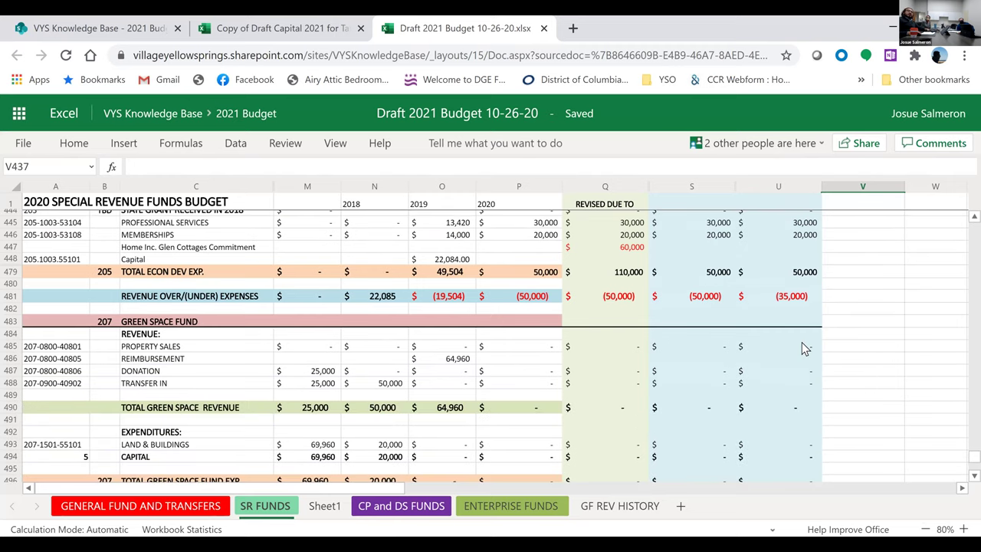
scroll(791, 373, up, 2)
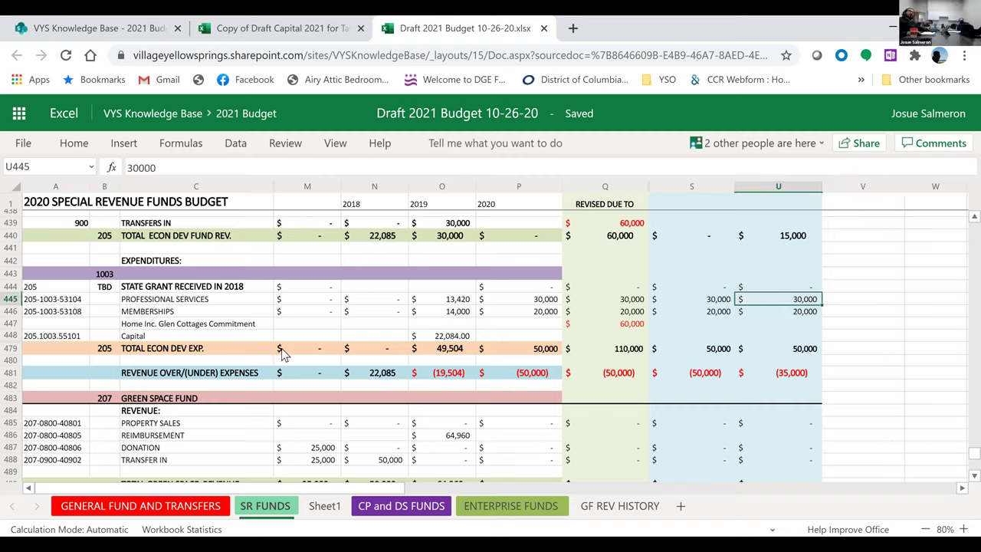
click(199, 301)
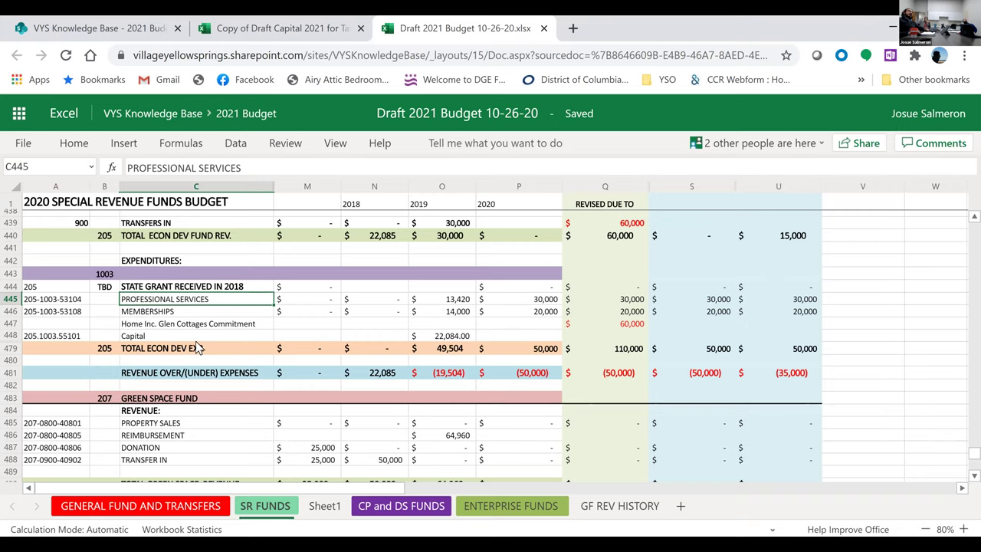
scroll(198, 351, up, 8)
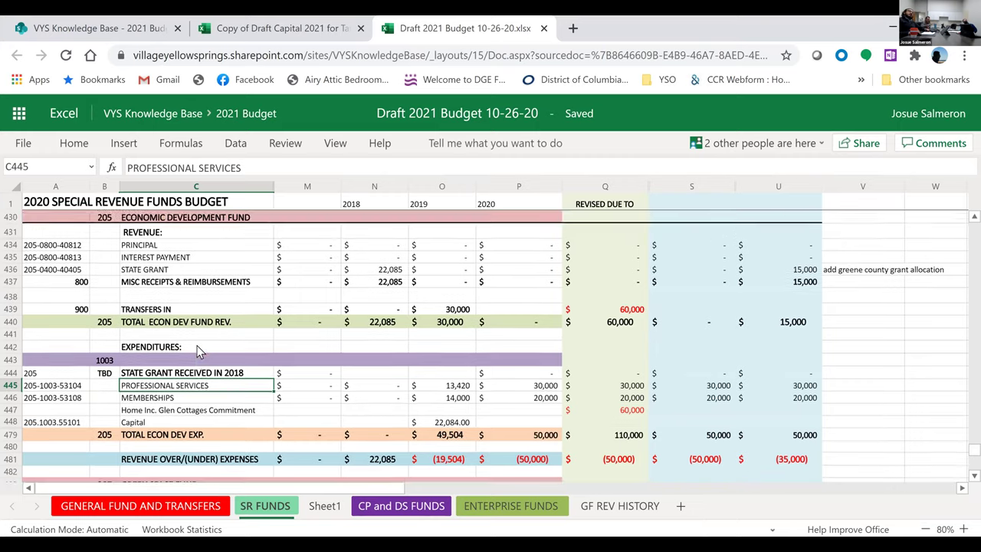
scroll(198, 351, up, 2)
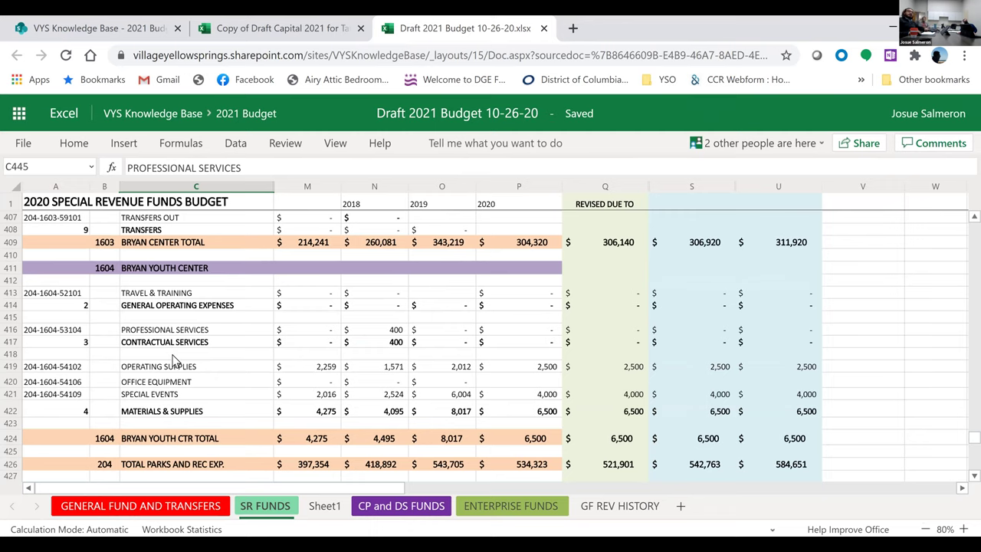
scroll(173, 360, down, 6)
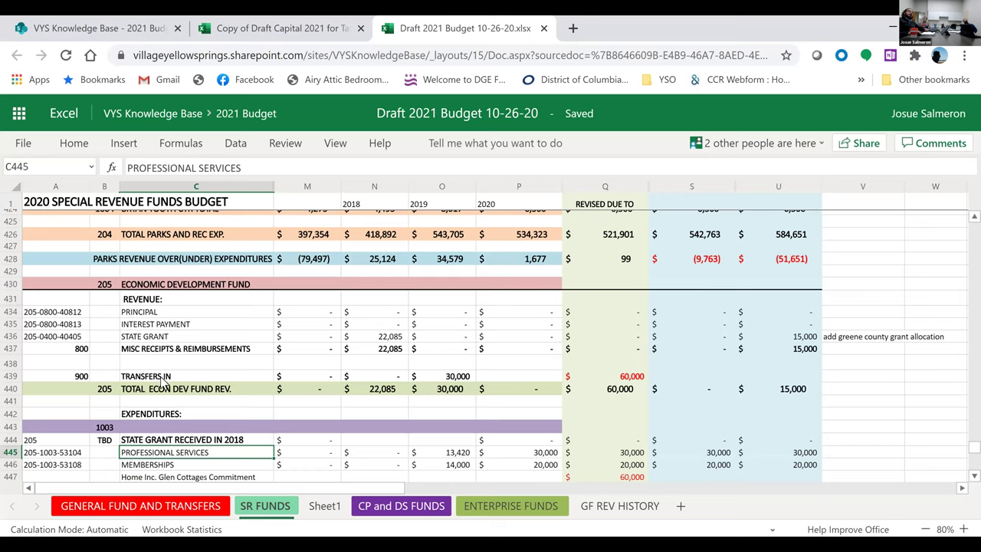
scroll(162, 385, down, 2)
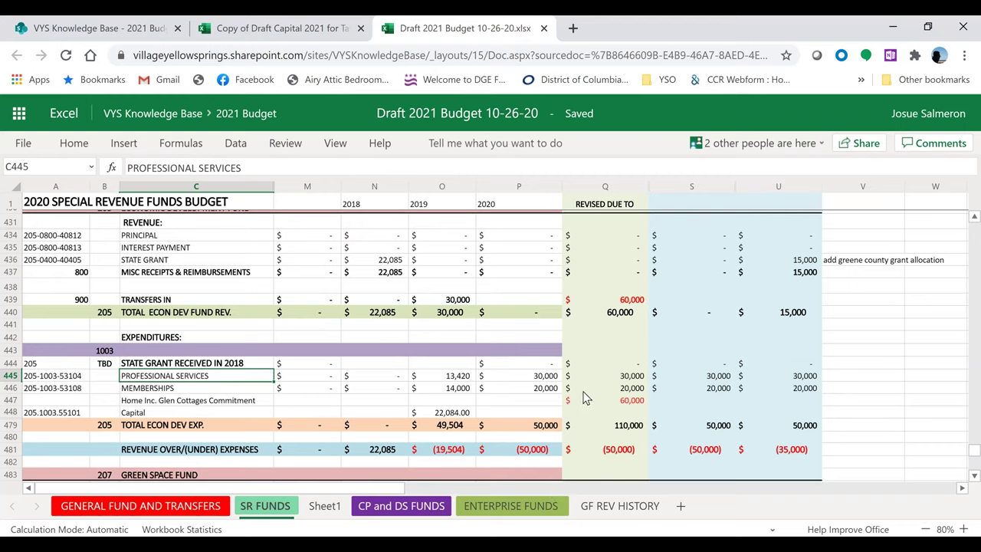
- Compare the Economic Development Fund's Memberships amounts across the 2019, 2020, revised and draft columns, and check the Professional Services amount
click(623, 388)
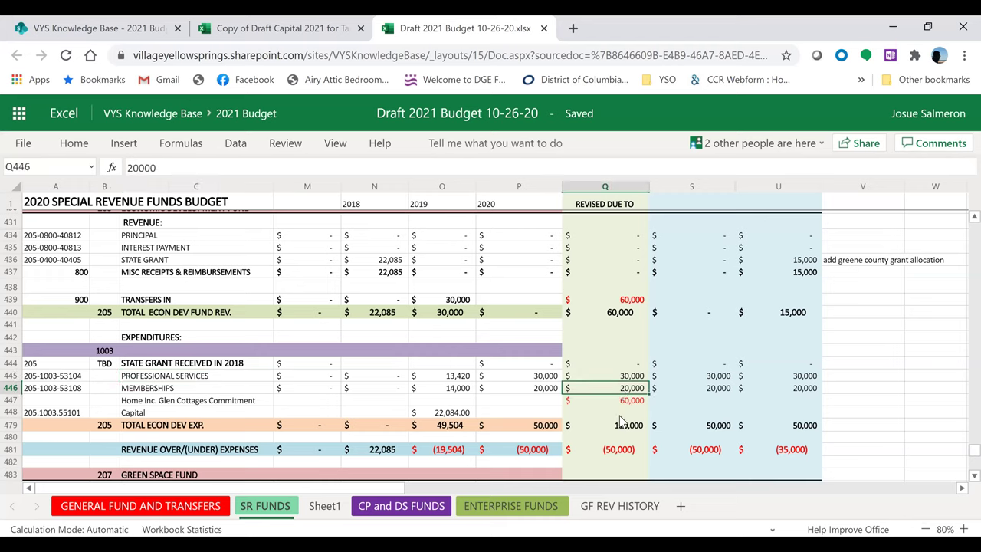
click(808, 391)
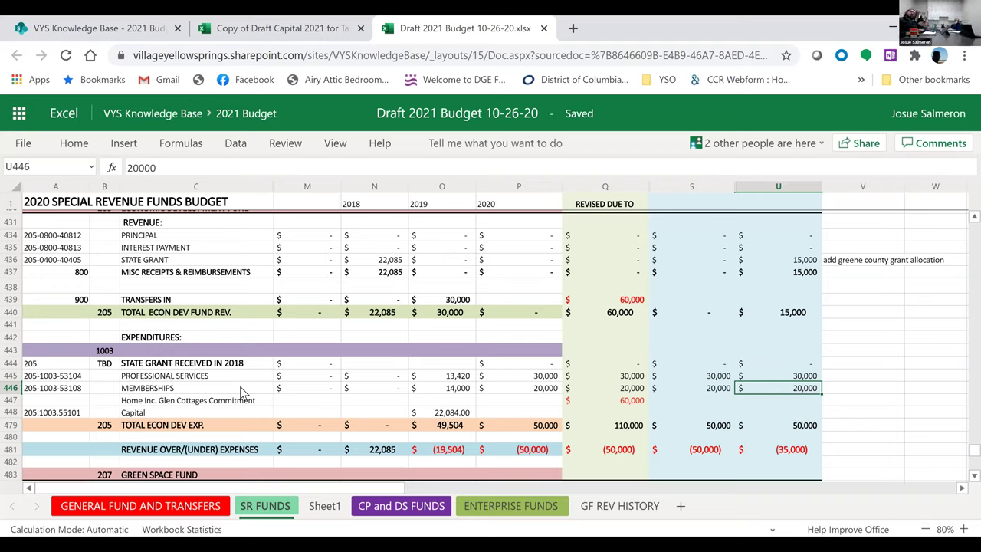
click(457, 389)
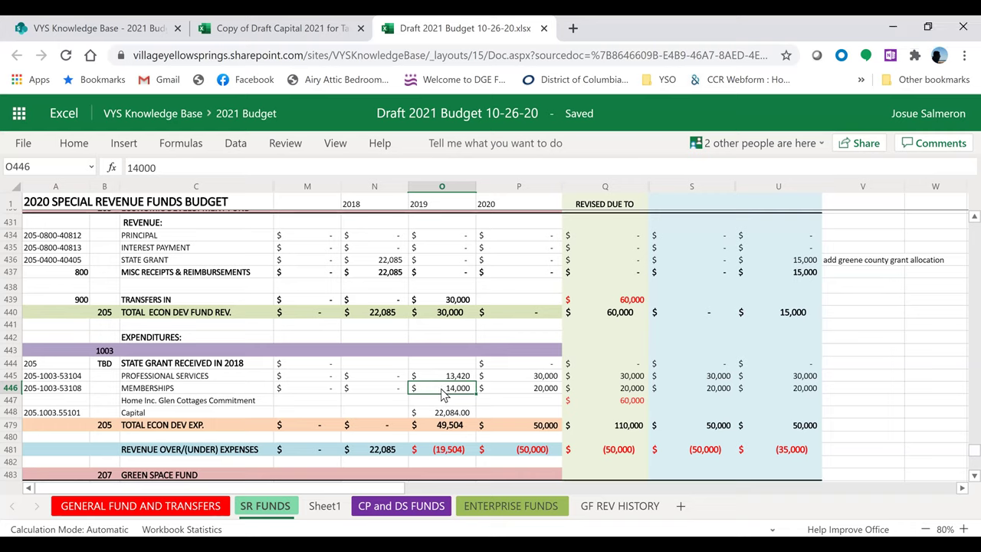
click(557, 390)
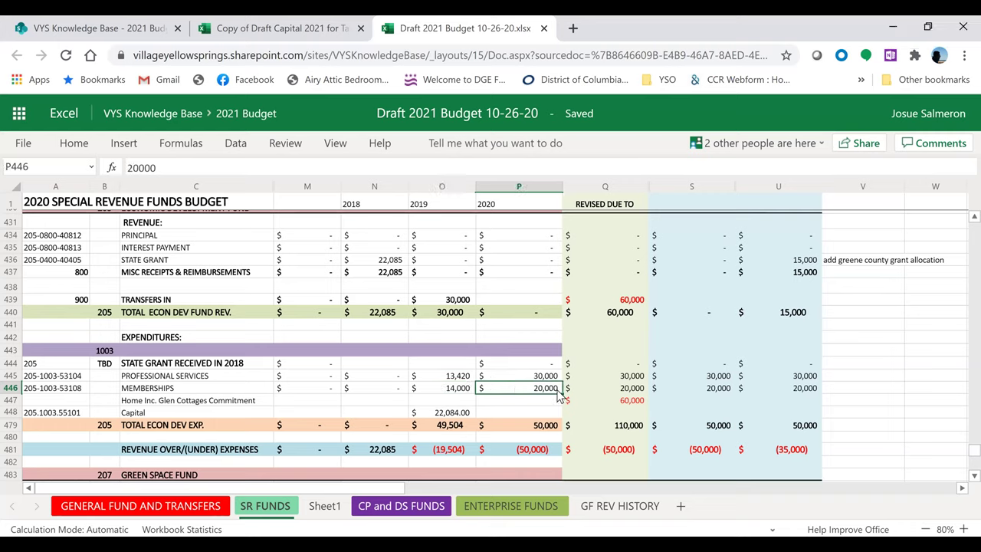
click(613, 390)
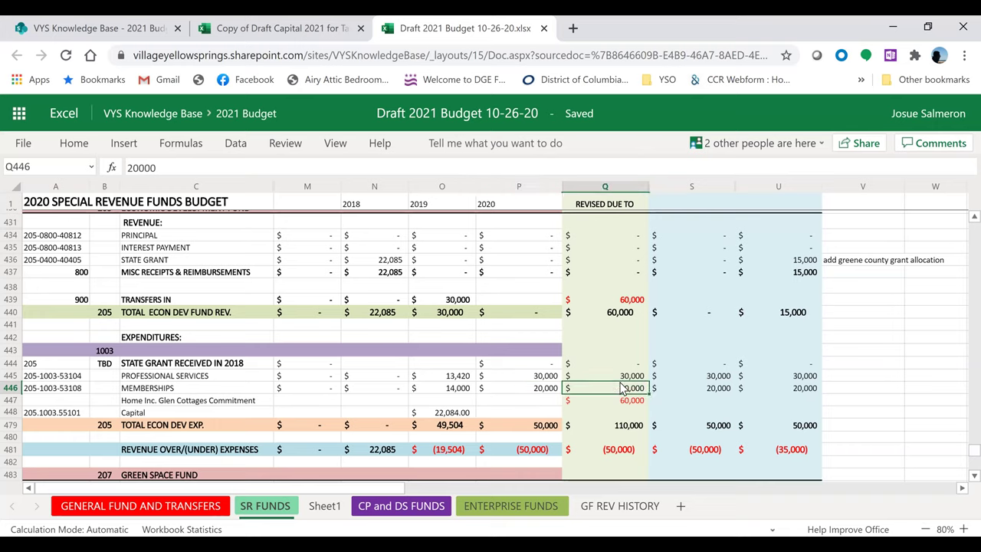
click(702, 394)
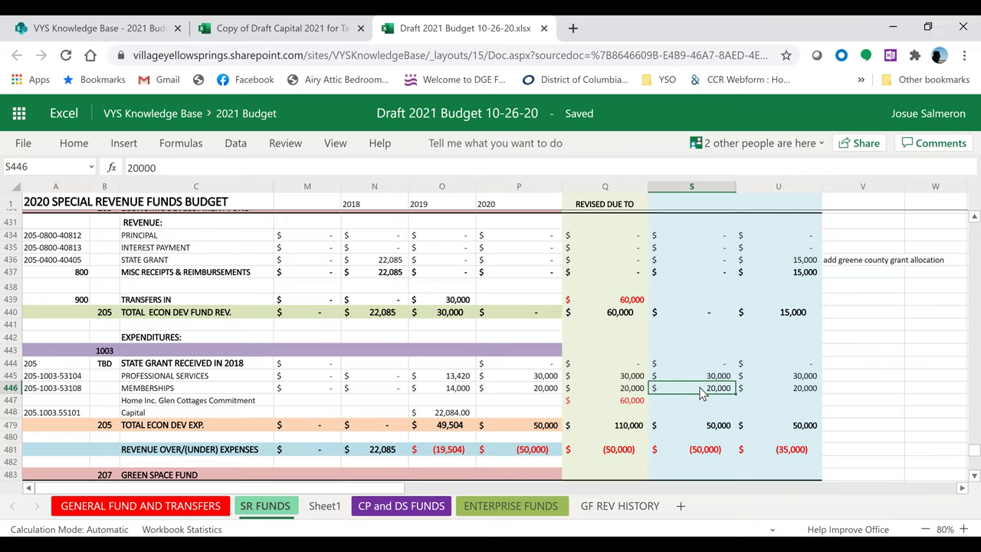
click(698, 373)
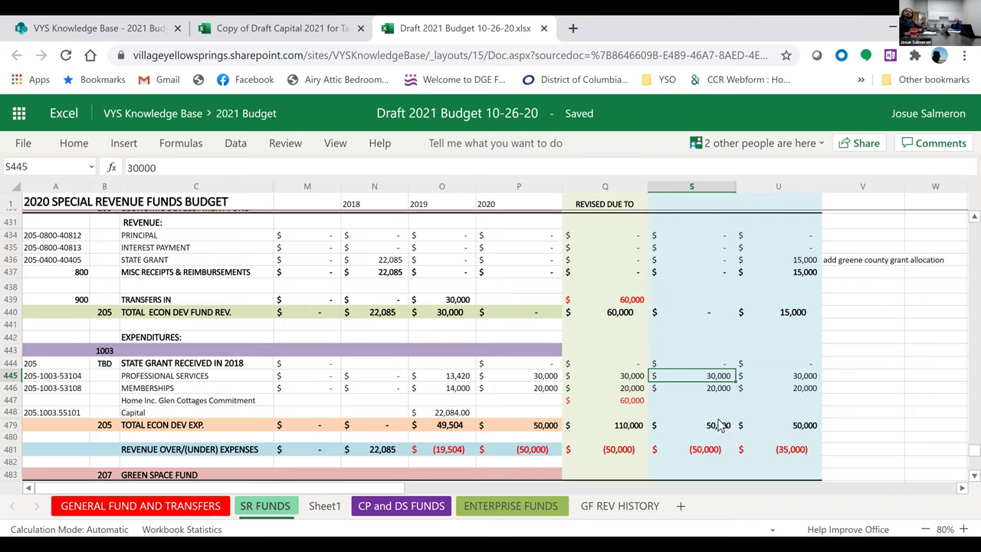
- Add a note in V493 beside the Green Space Fund's Land & Buildings line to follow up with the two named people
scroll(717, 433, down, 2)
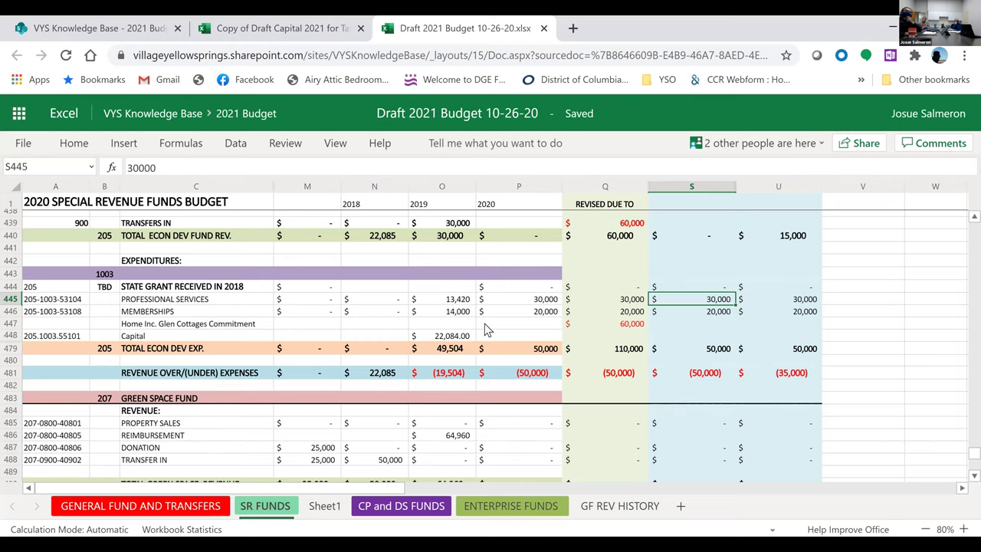
scroll(528, 365, down, 1)
scroll(529, 364, down, 3)
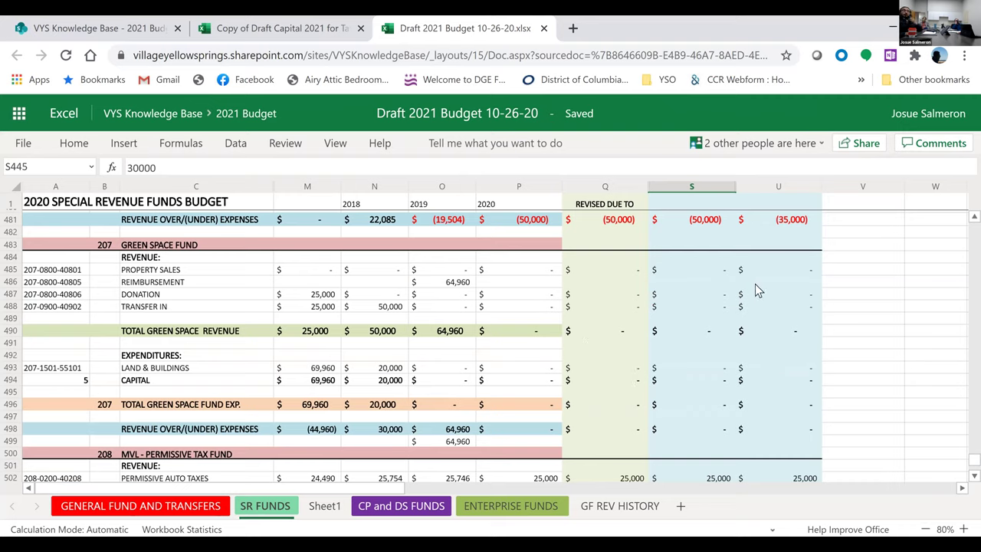
click(771, 380)
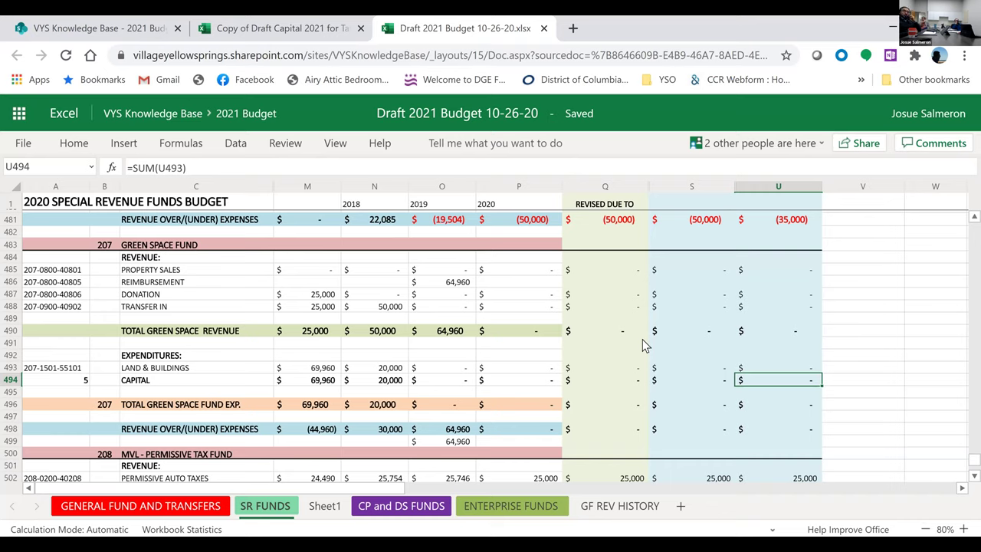
key(Down)
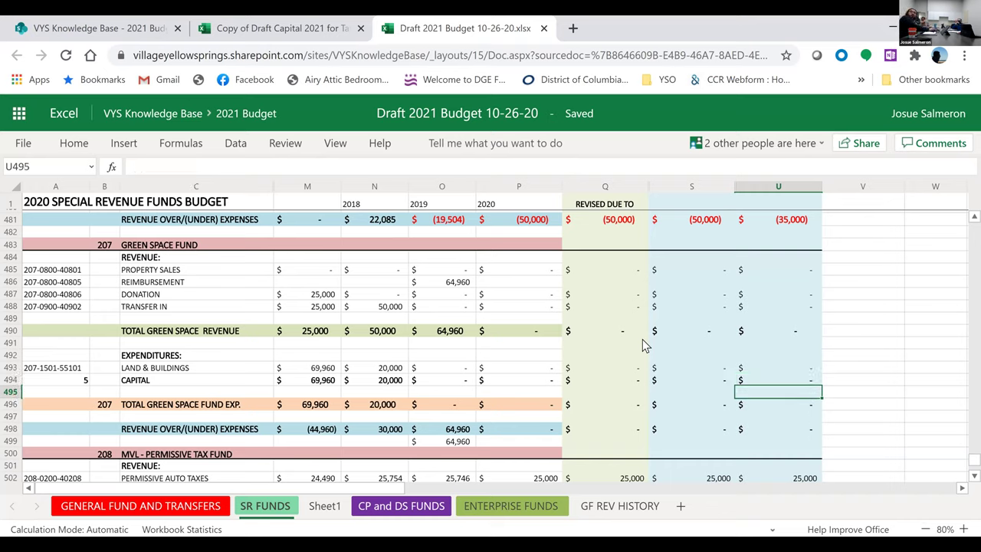
key(Up)
key(Up)
key(Right)
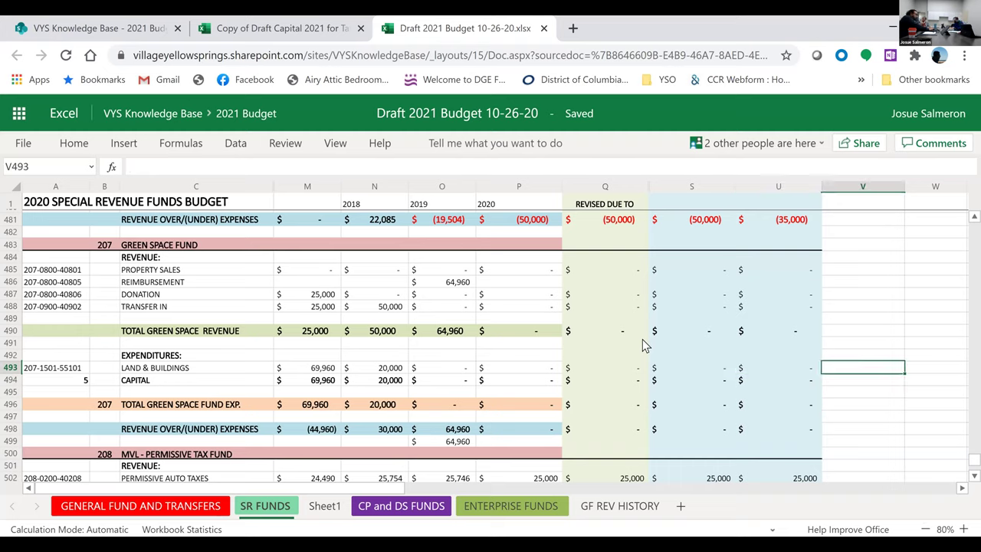
text(Fol)
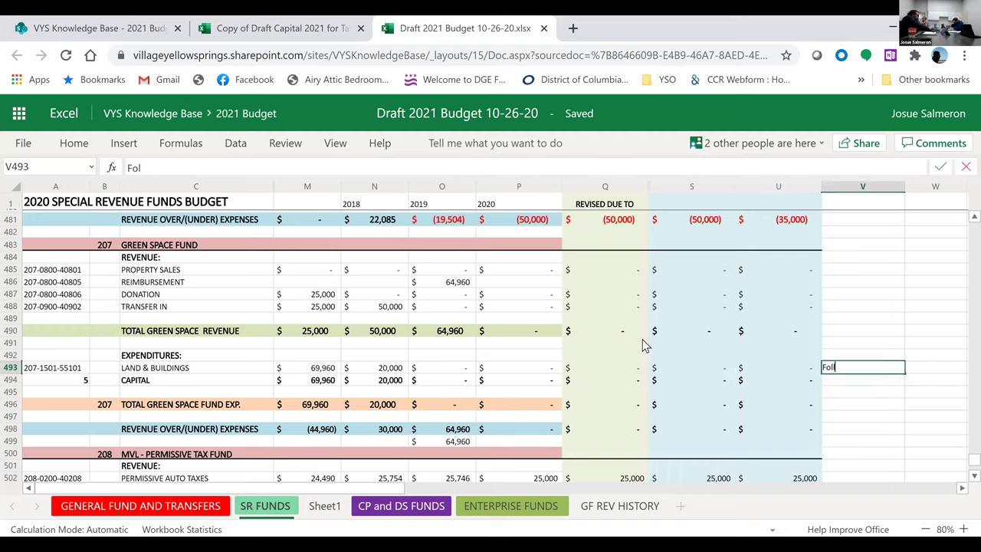
text(lowup)
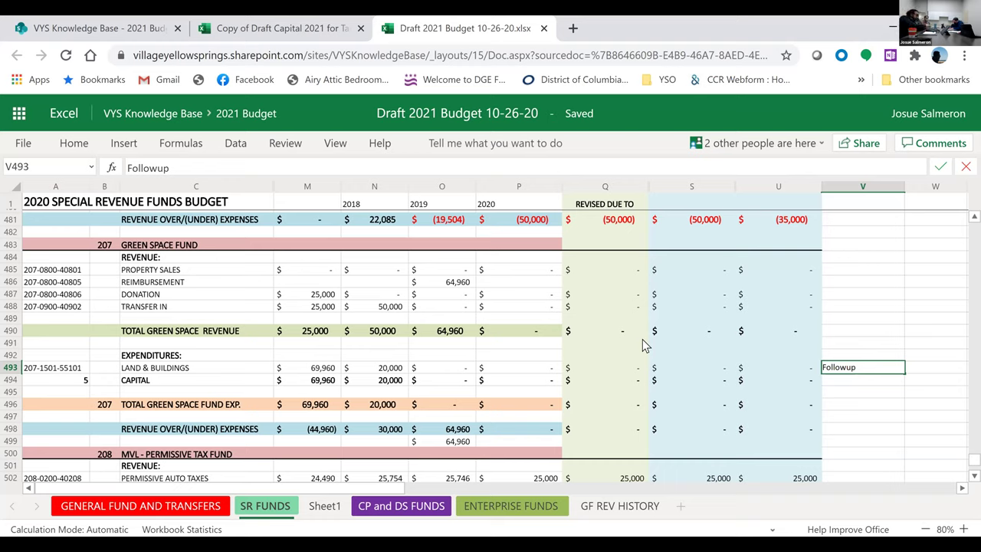
text(with )
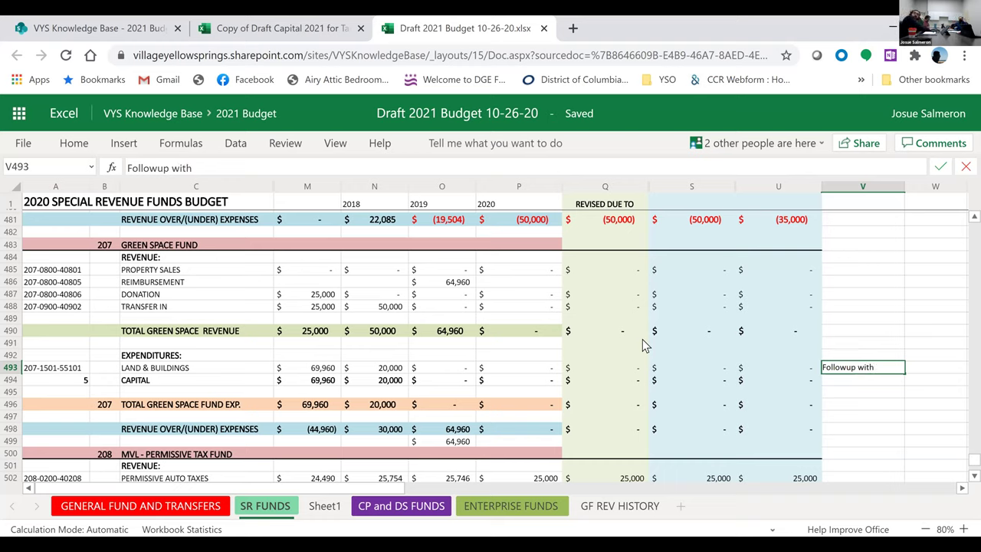
text(Kri)
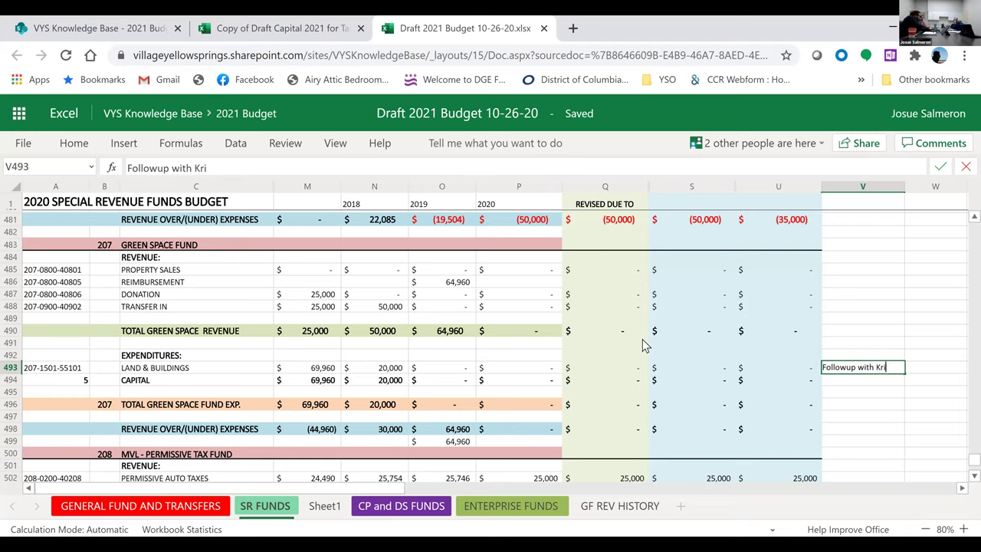
text(sta and Mi)
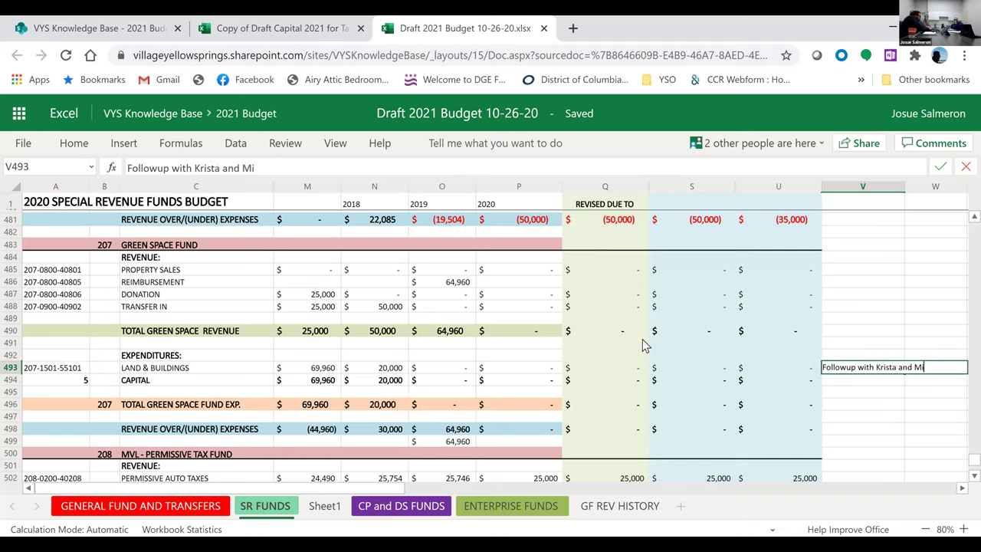
text(chelle)
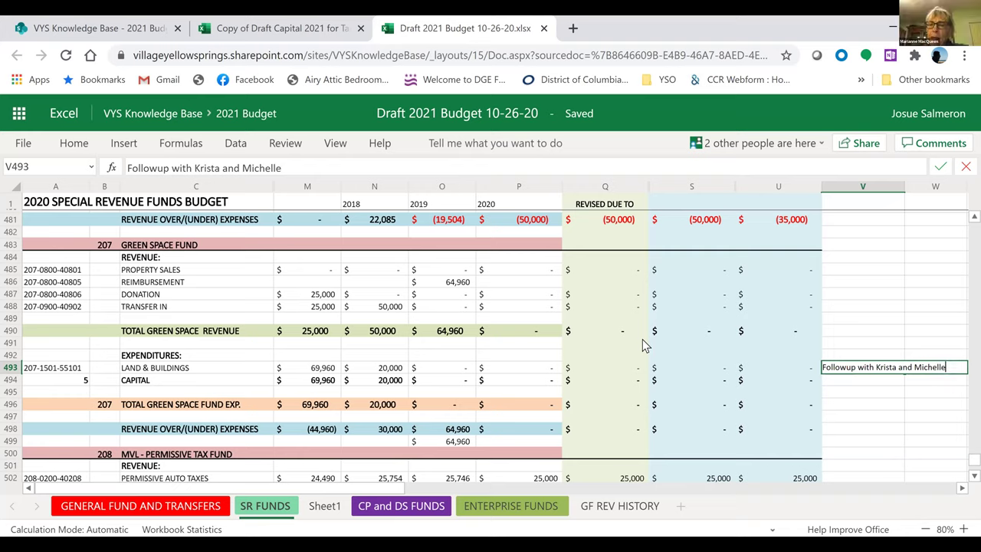
key(Return)
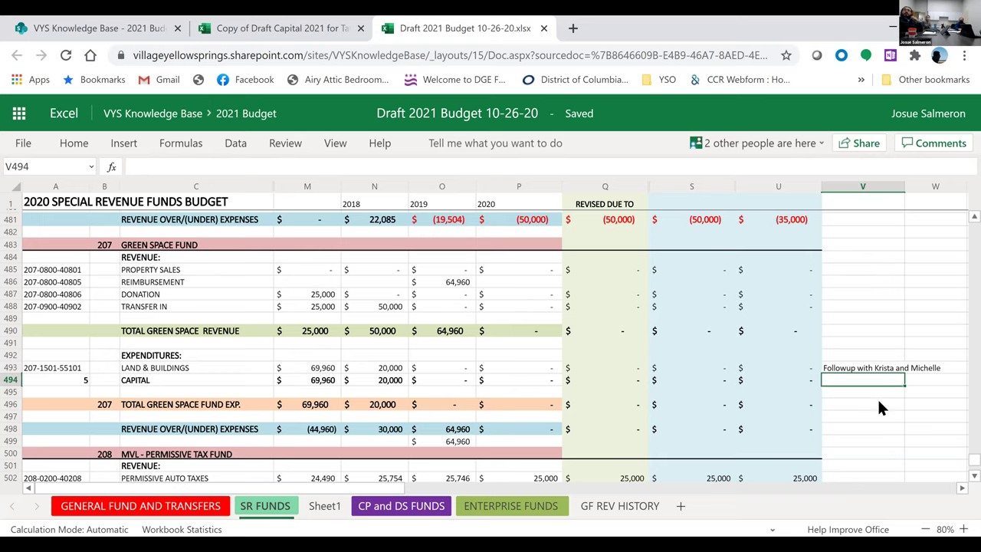
- Examine the Permissive Tax Fund and Mayor's Court Computer Fund lines, checking the computer fund's draft 2021 Contractual Services and Hardware/Software amounts
scroll(858, 420, down, 2)
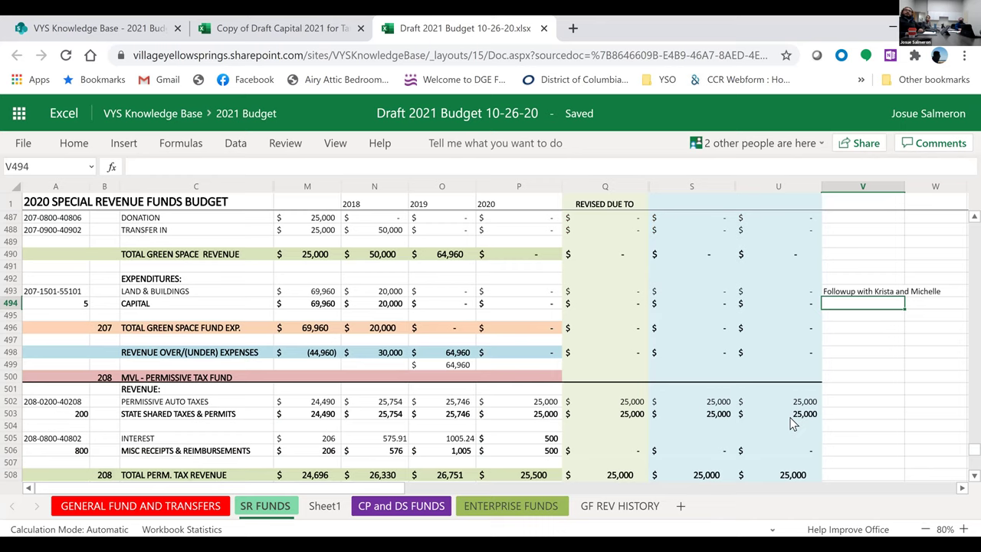
scroll(794, 426, down, 2)
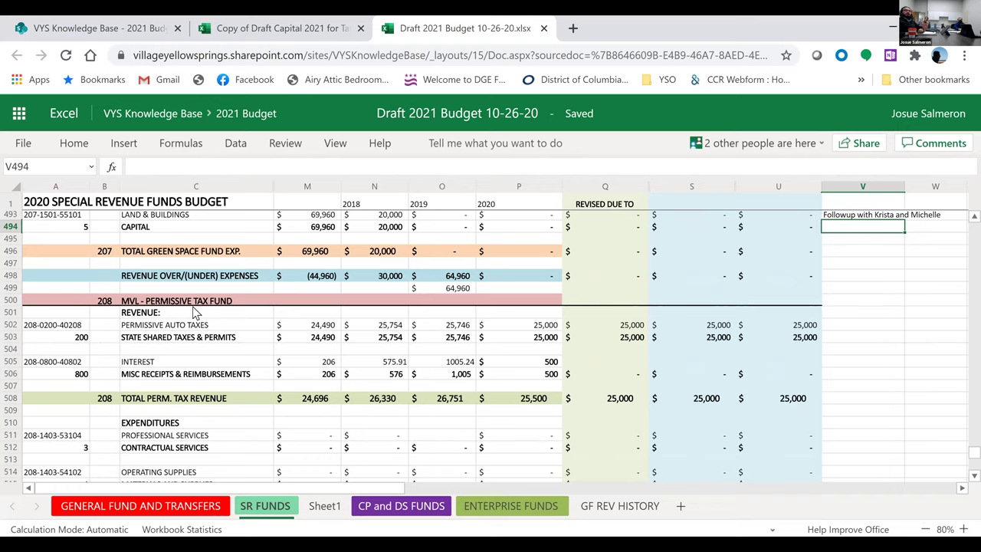
scroll(583, 403, down, 2)
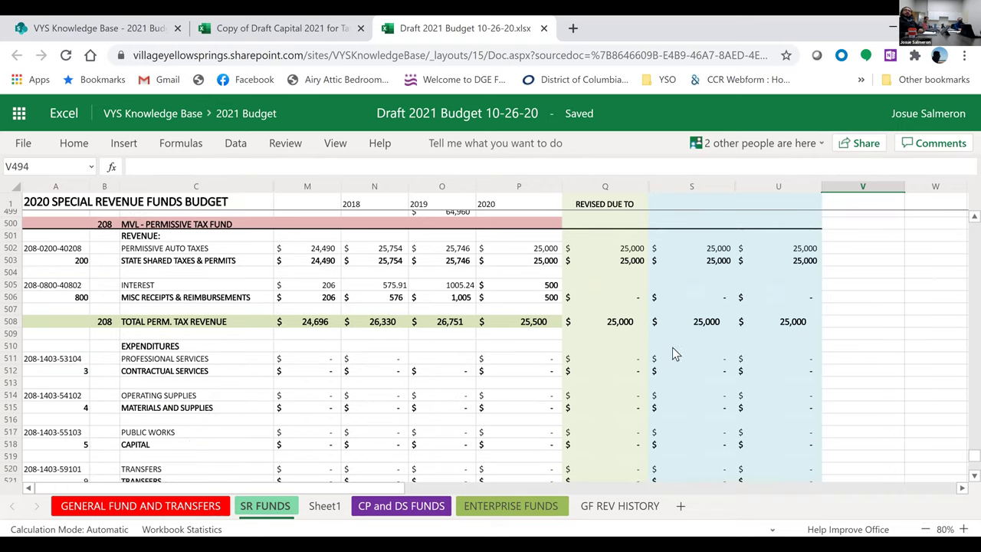
scroll(773, 305, down, 2)
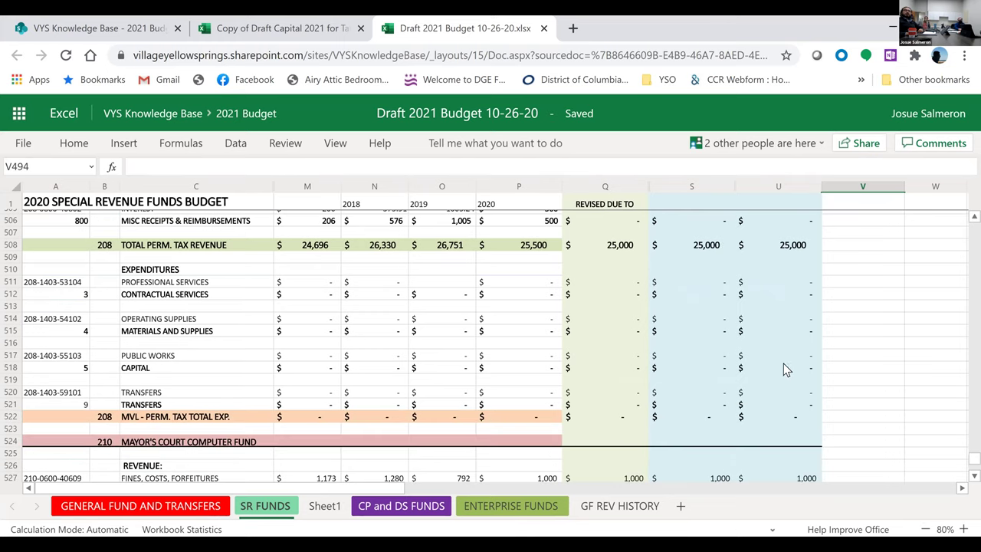
scroll(789, 426, down, 4)
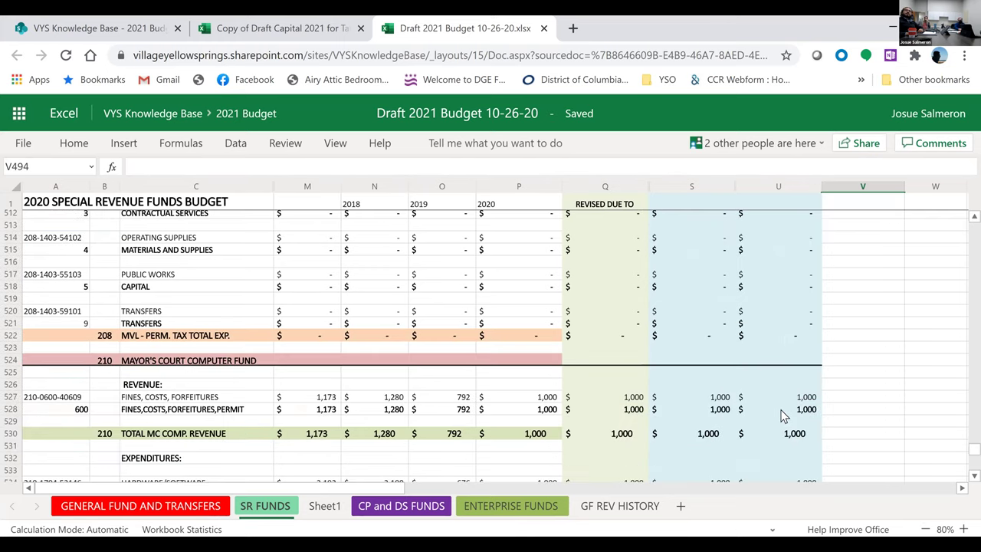
scroll(780, 410, down, 2)
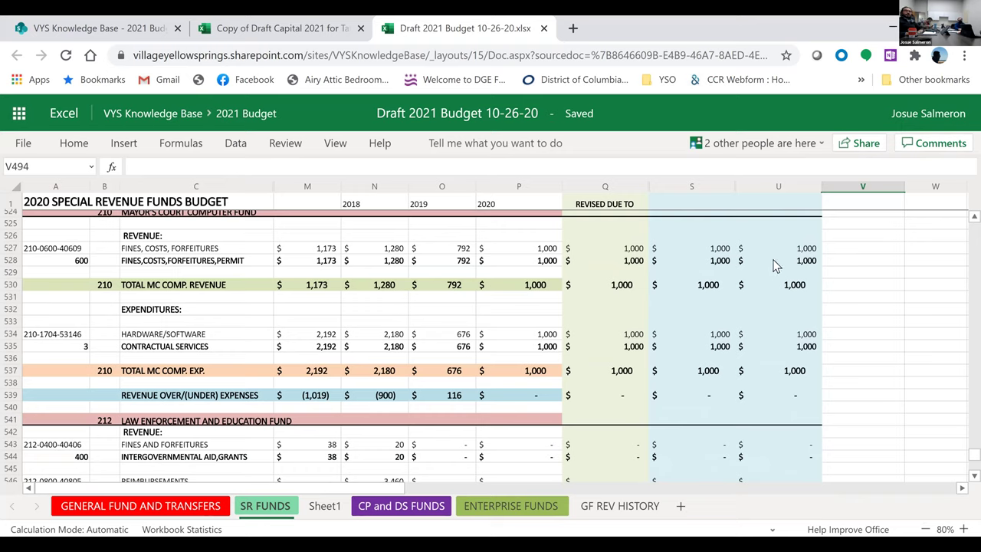
click(789, 349)
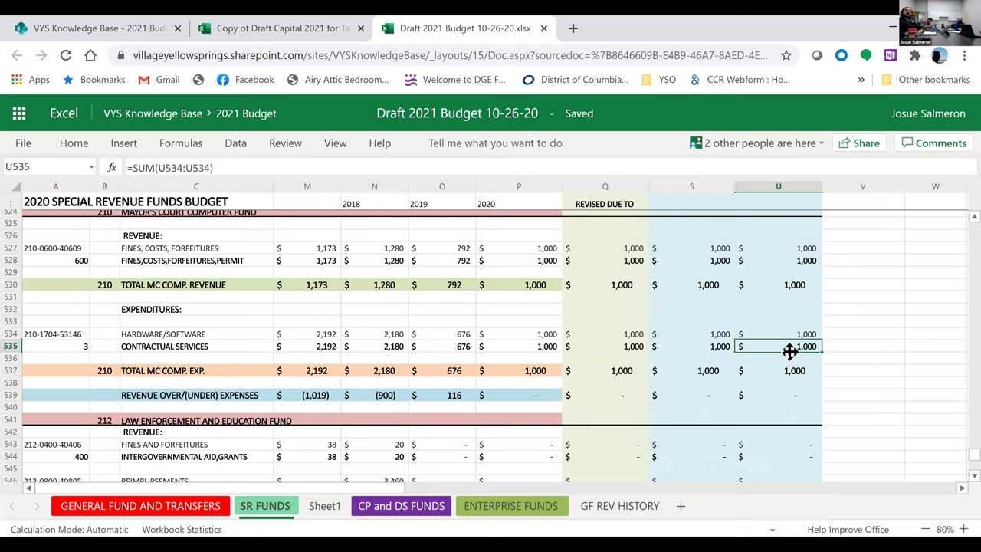
click(795, 337)
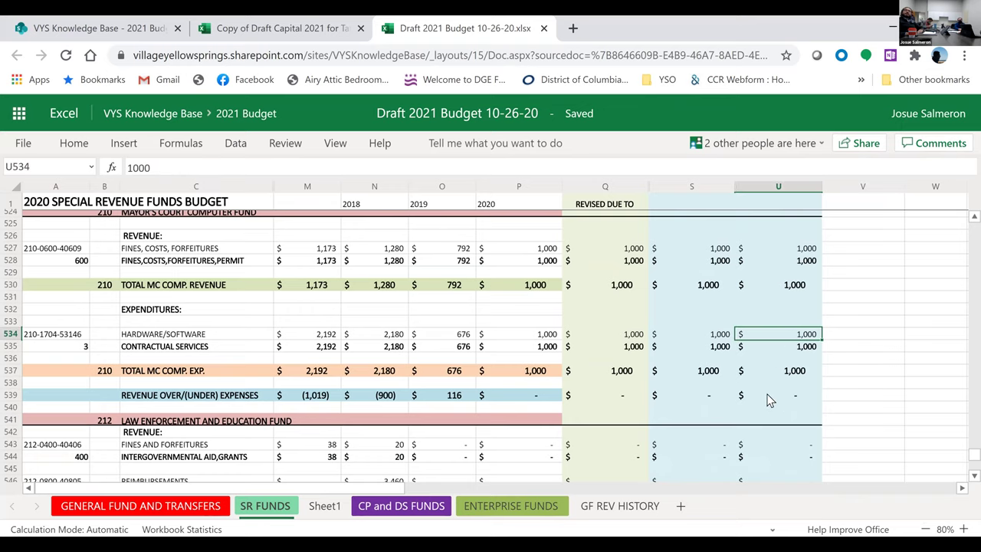
scroll(768, 397, down, 4)
scroll(770, 396, up, 4)
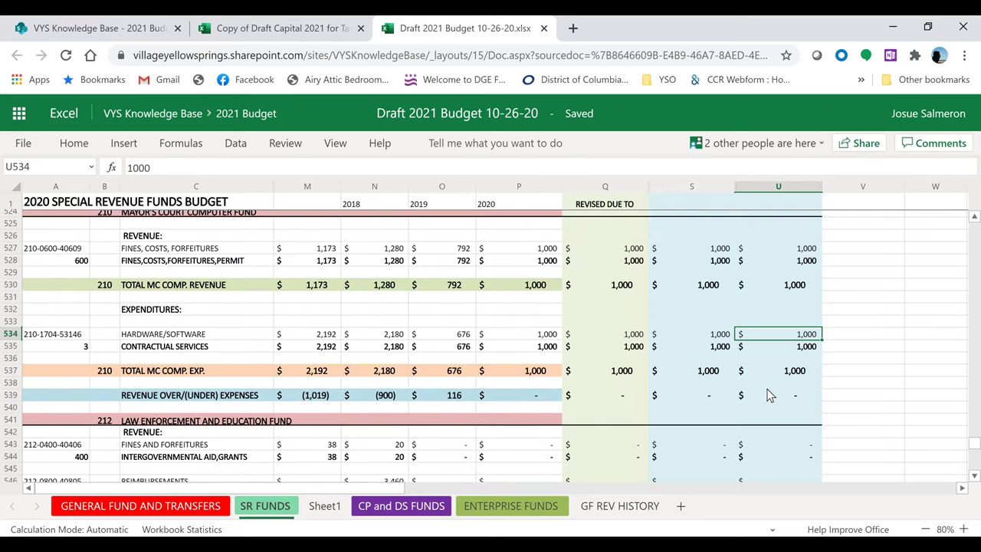
- Review the funds from Law Enforcement and Education through Coats & Supplies, the forfeiture and trust funds, and the Utility Round Up Fund
scroll(770, 395, down, 4)
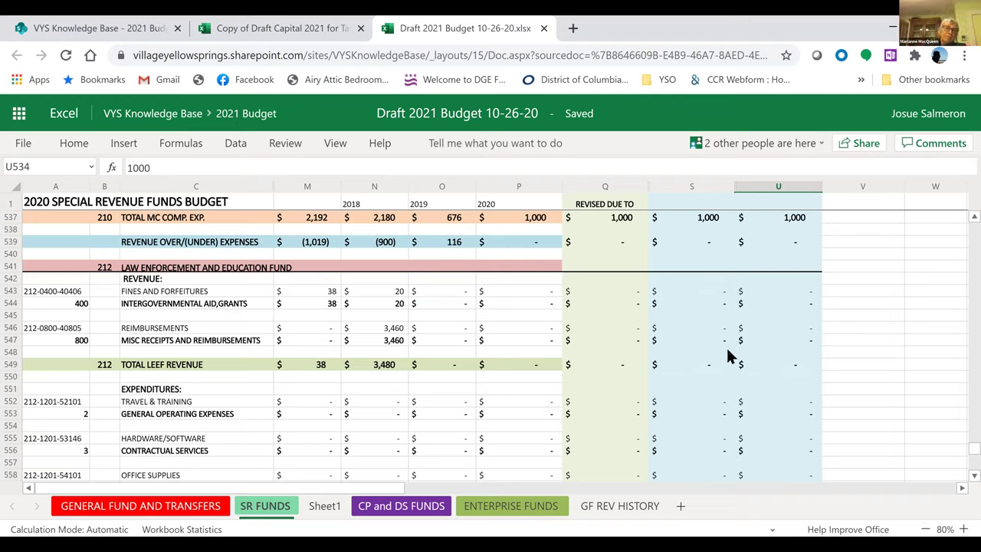
scroll(742, 347, down, 6)
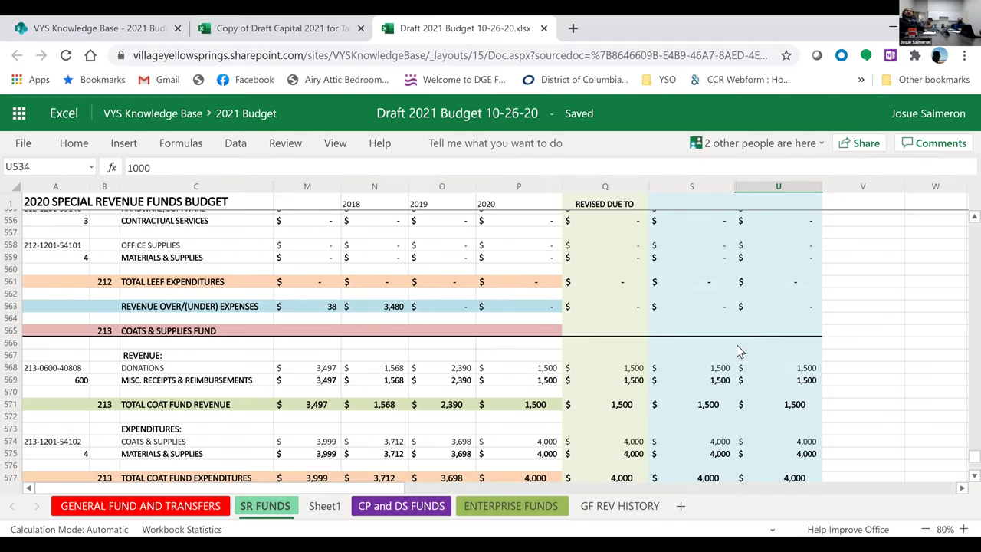
scroll(743, 362, down, 4)
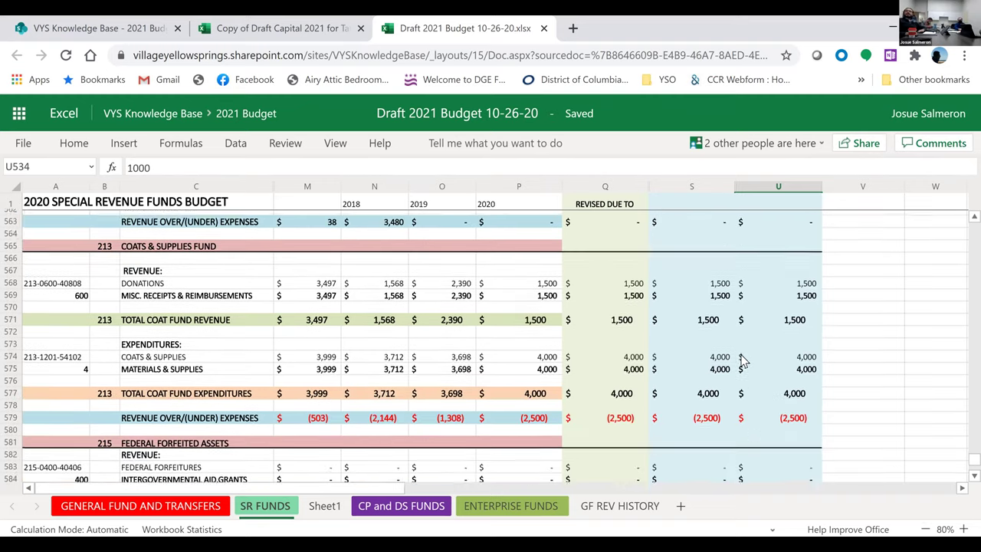
scroll(753, 371, down, 6)
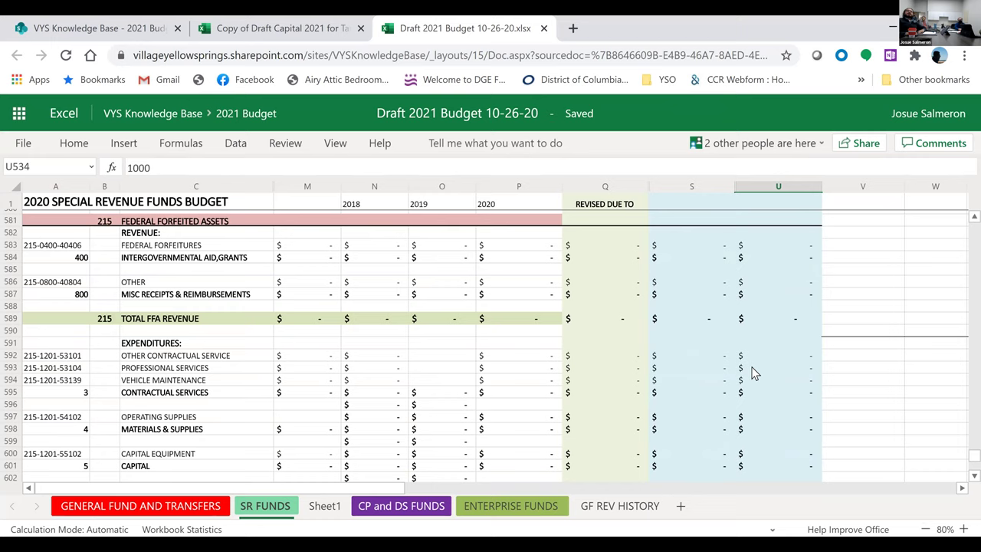
scroll(753, 373, down, 11)
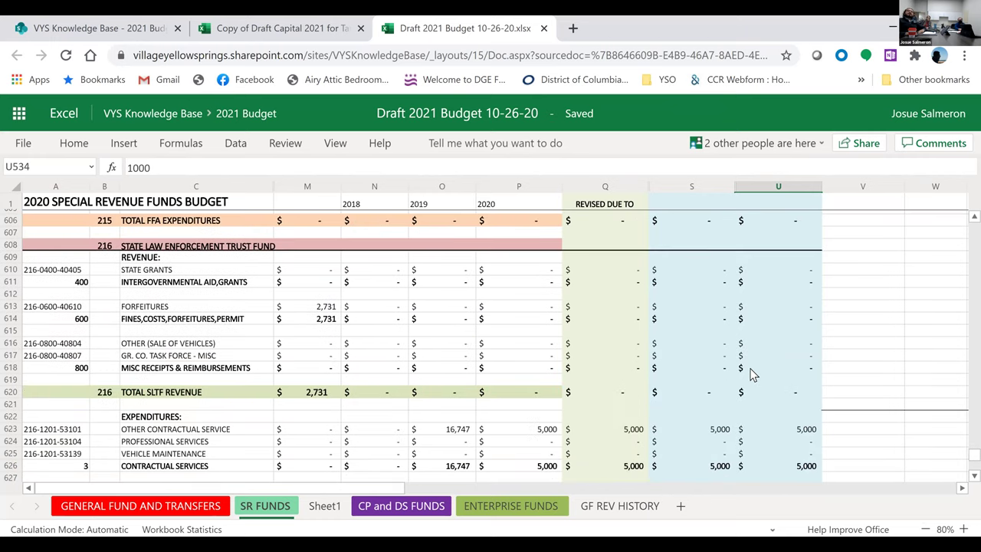
scroll(752, 373, down, 4)
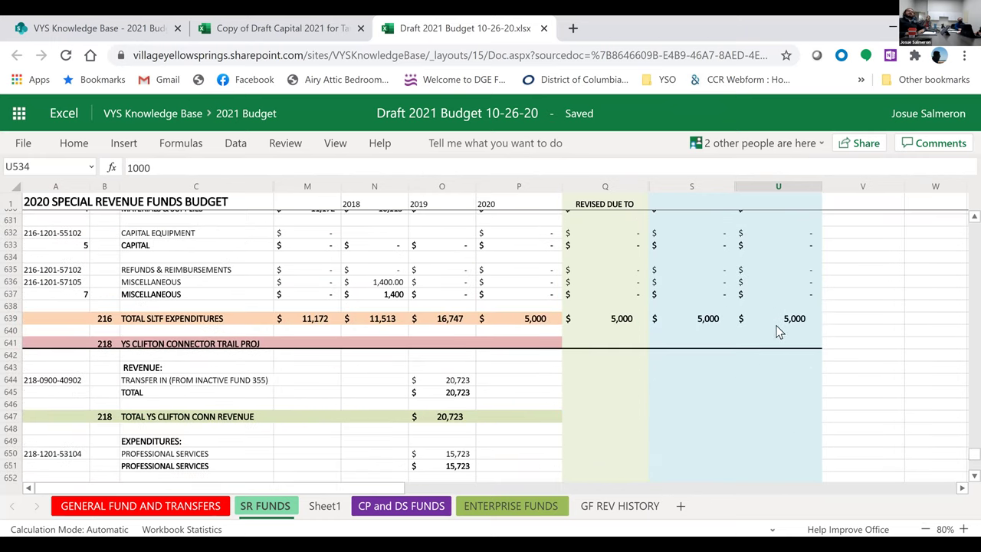
scroll(770, 340, down, 4)
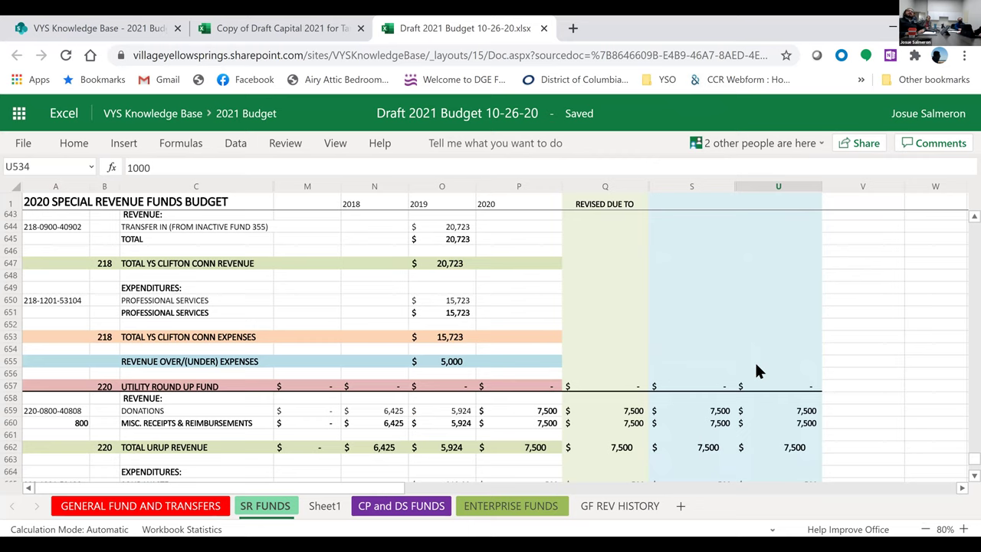
scroll(754, 360, down, 6)
- Examine the Police Pension Fund's draft real estate tax, transfer in and total revenue, plus its pension, auditor fee and delinquent collection expenditures
scroll(752, 389, down, 4)
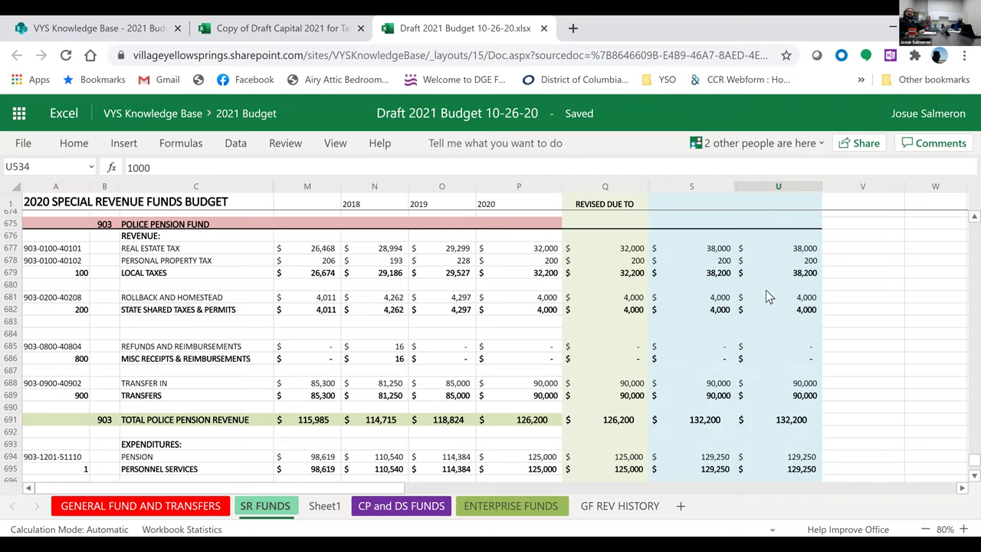
click(781, 250)
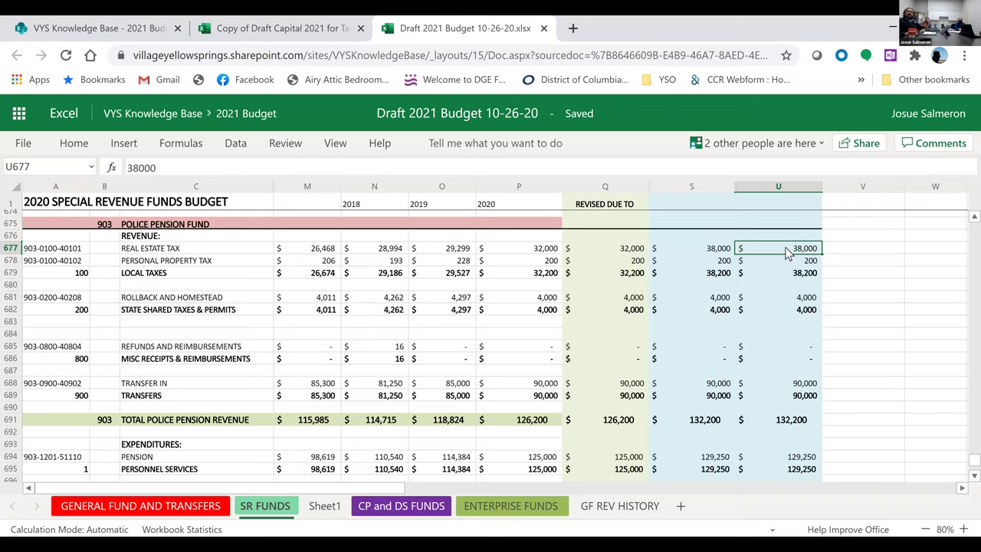
click(783, 385)
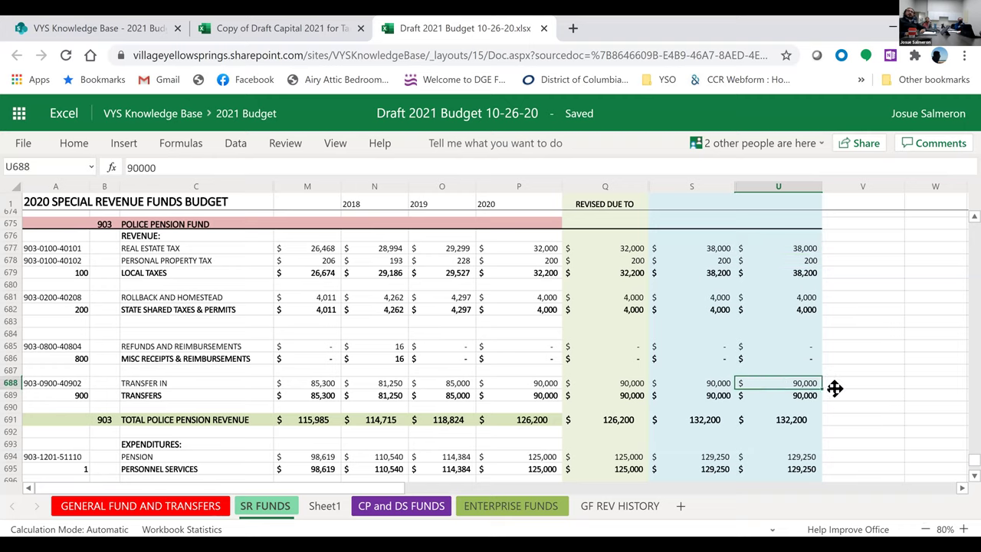
click(797, 423)
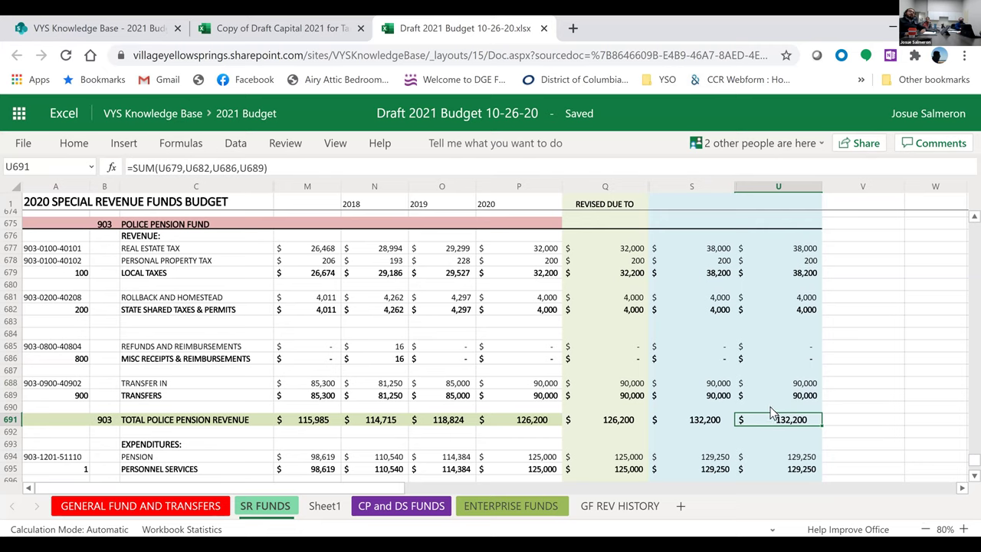
scroll(774, 407, down, 2)
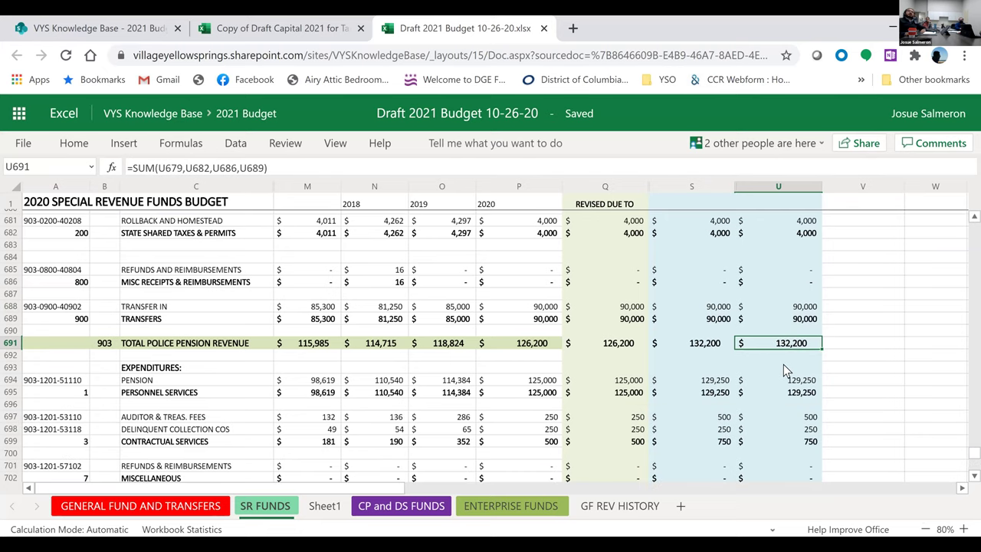
scroll(783, 372, down, 2)
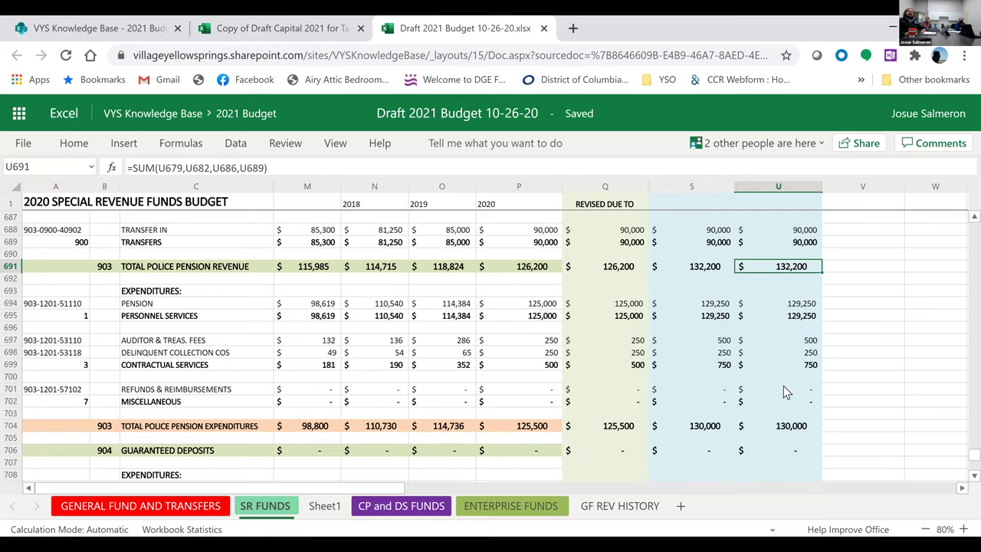
scroll(784, 389, down, 2)
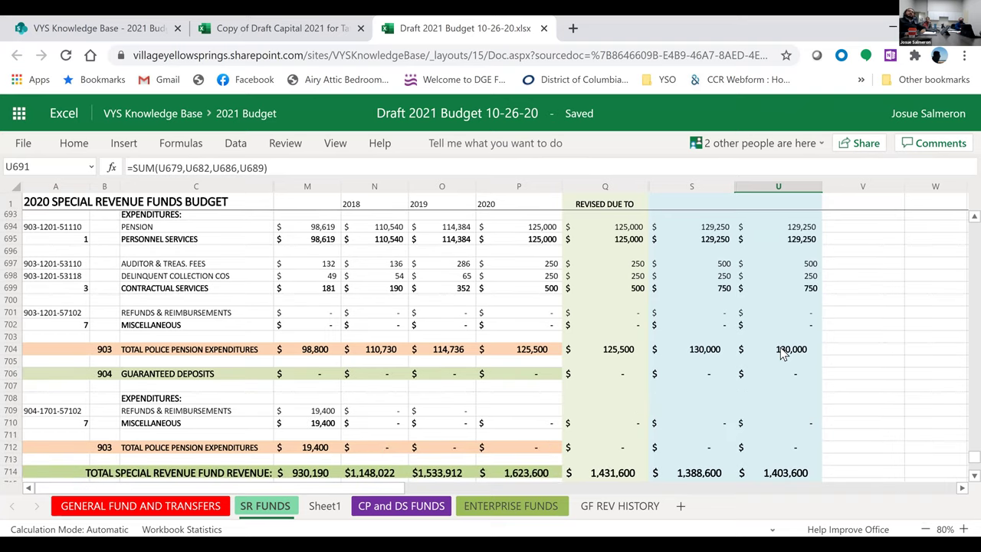
scroll(769, 346, up, 1)
scroll(764, 348, down, 1)
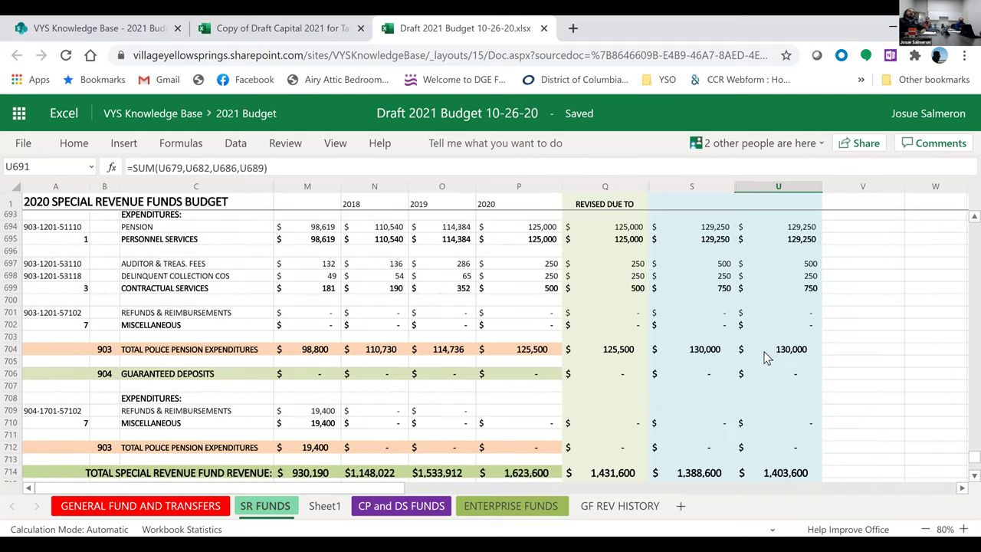
click(795, 266)
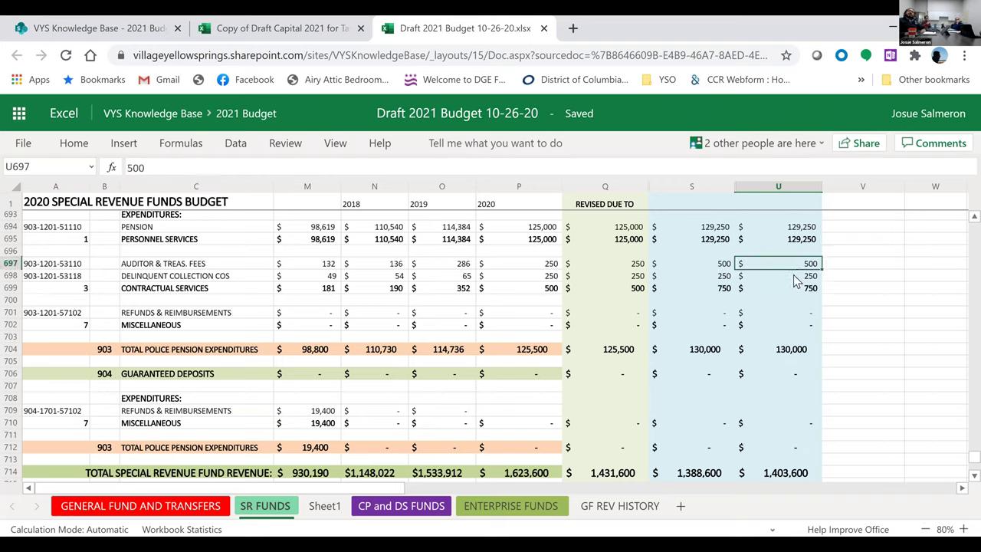
click(793, 279)
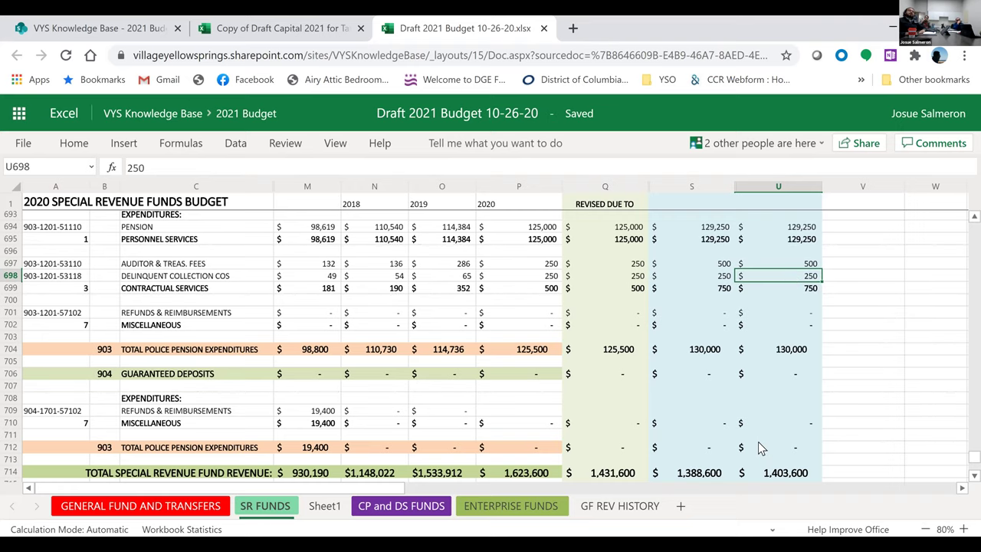
- Check the draft 2021 total special revenue fund revenue and expenses at the end of the sheet
scroll(761, 429, down, 2)
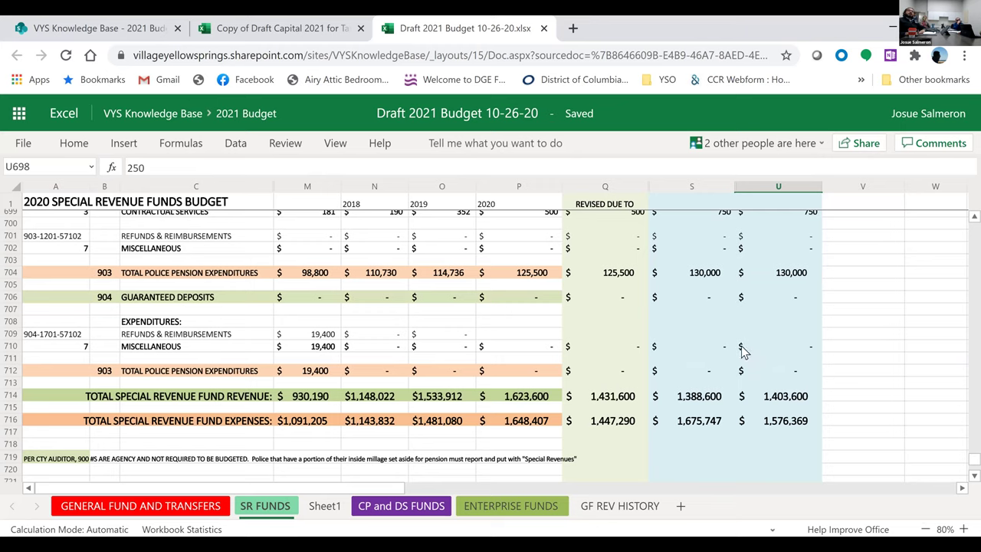
scroll(749, 368, down, 2)
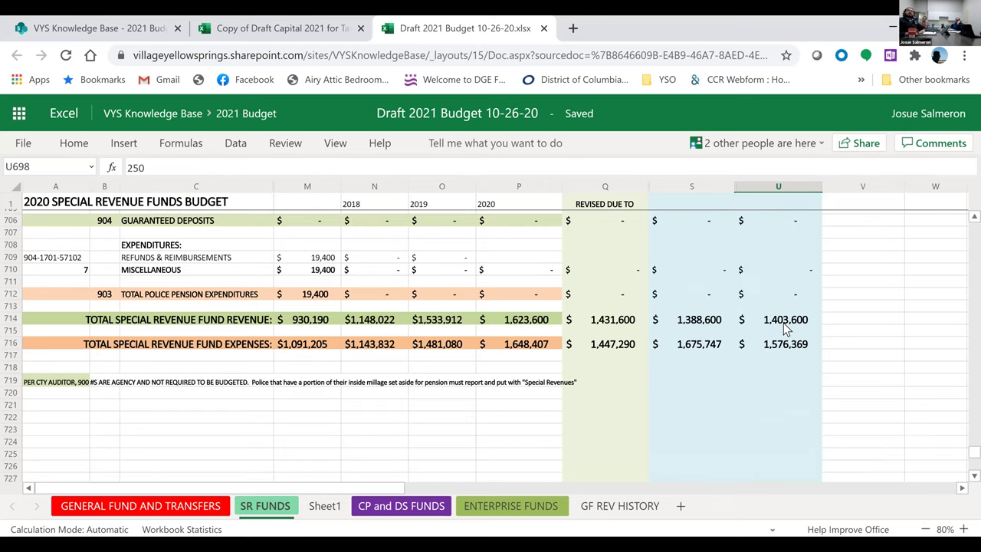
click(782, 323)
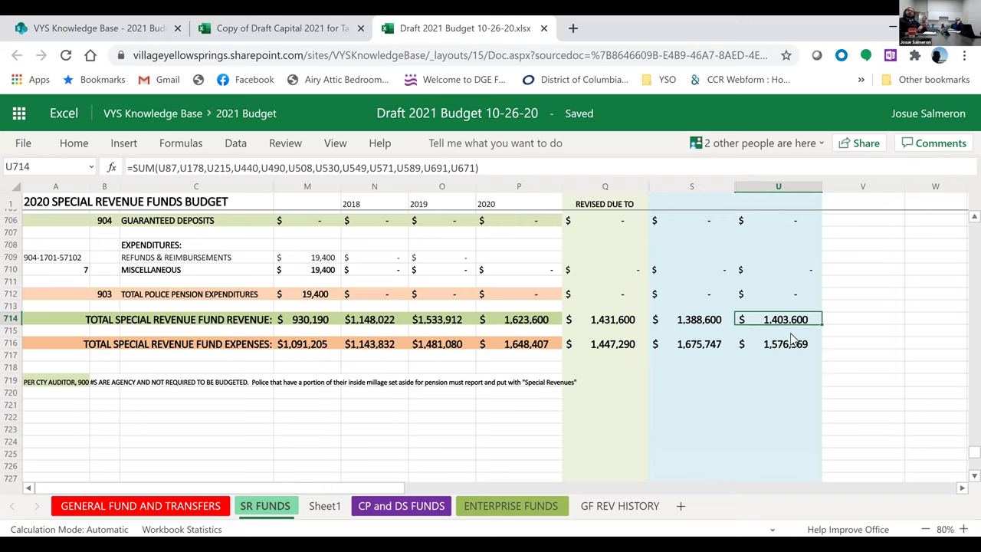
click(792, 346)
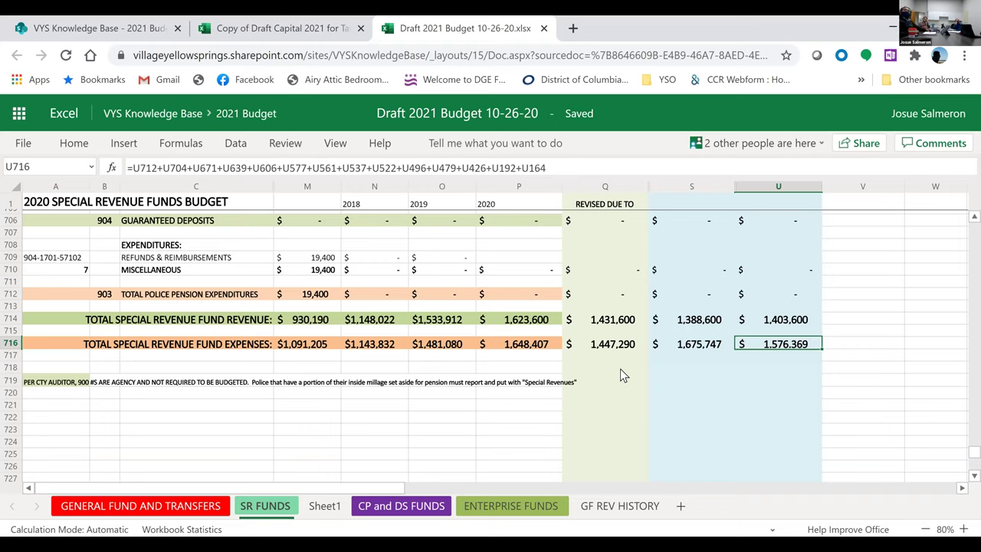
click(609, 409)
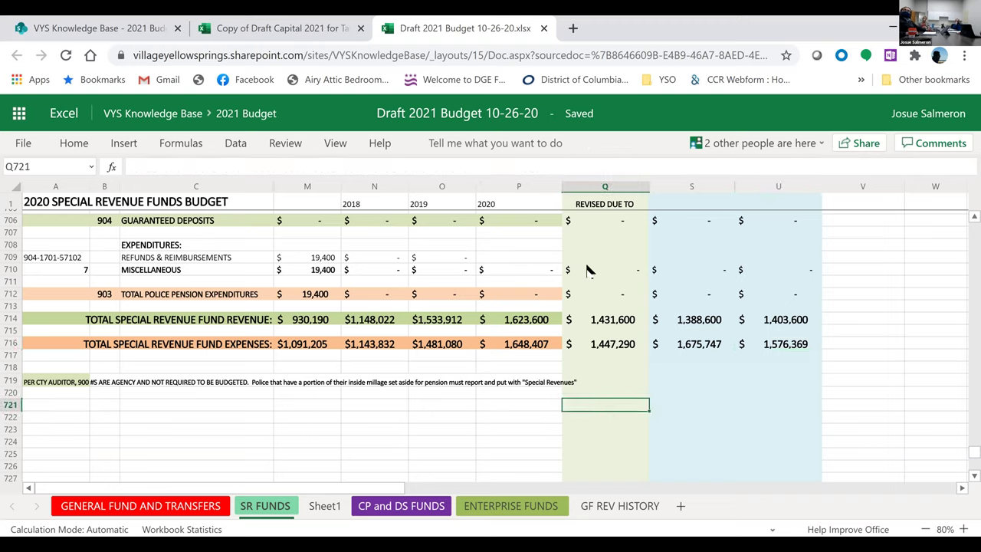
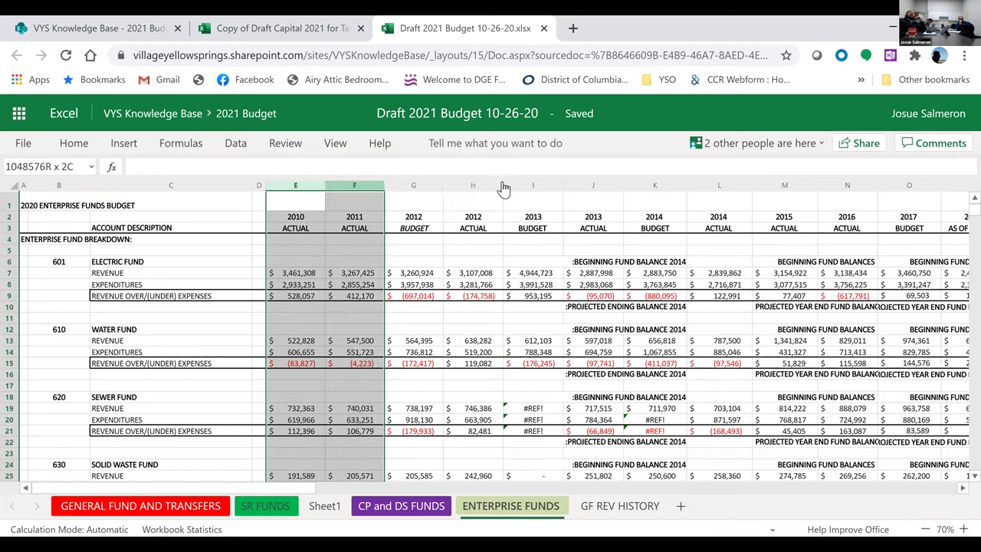
- Hide columns E through N, covering 2010 to 2016, on the ENTERPRISE FUNDS sheet
right_click(861, 194)
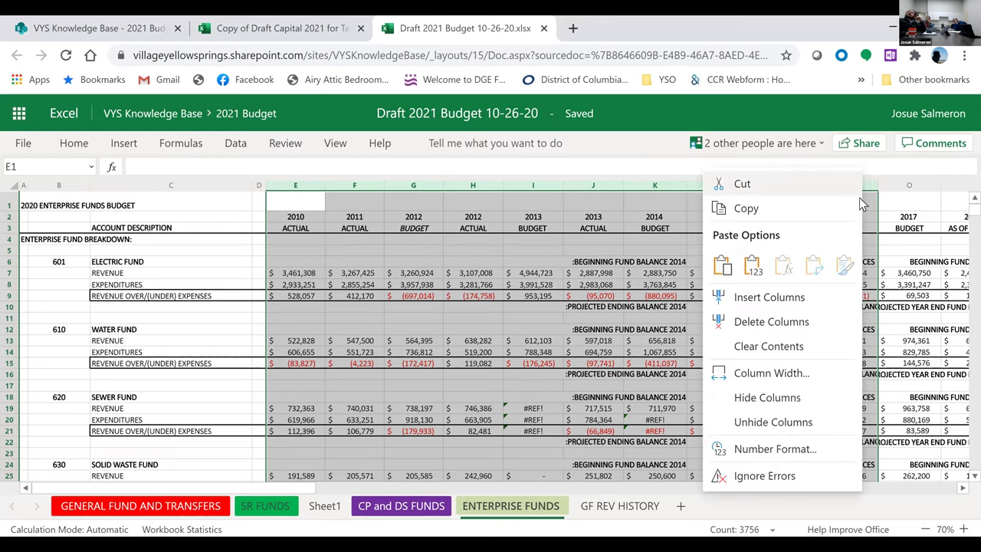
click(785, 404)
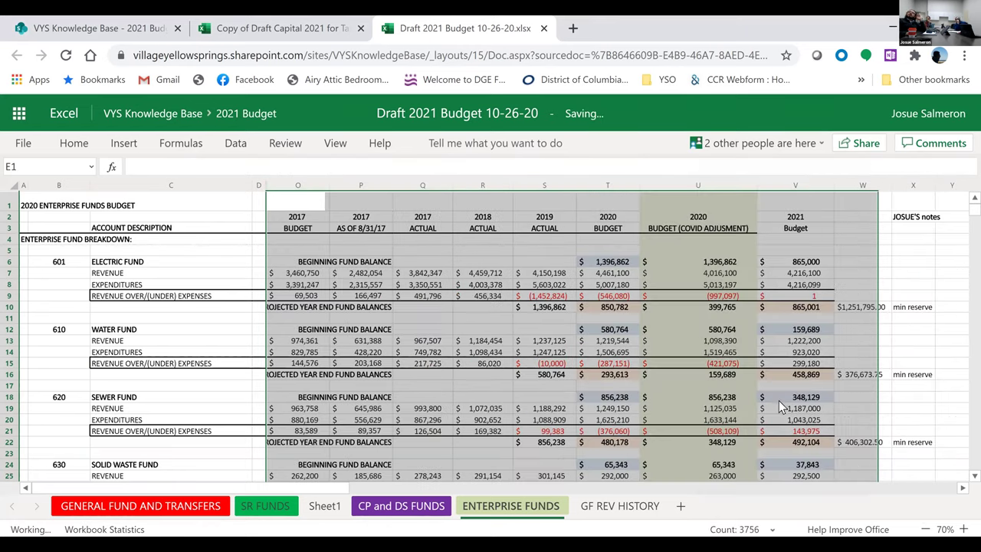
- Hide columns O through R, covering 2017 and 2018, on the ENTERPRISE FUNDS sheet
click(306, 185)
drag(335, 181, 483, 179)
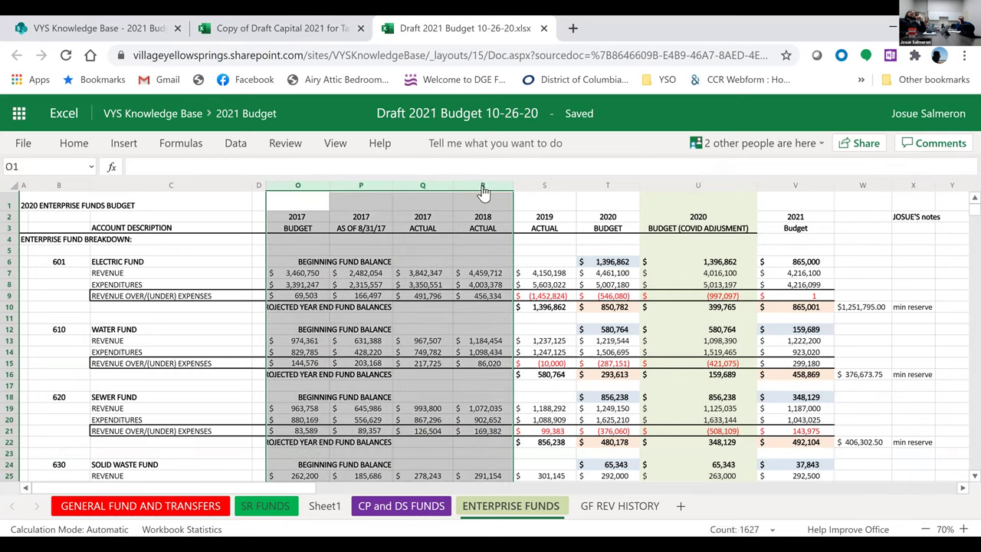
right_click(483, 184)
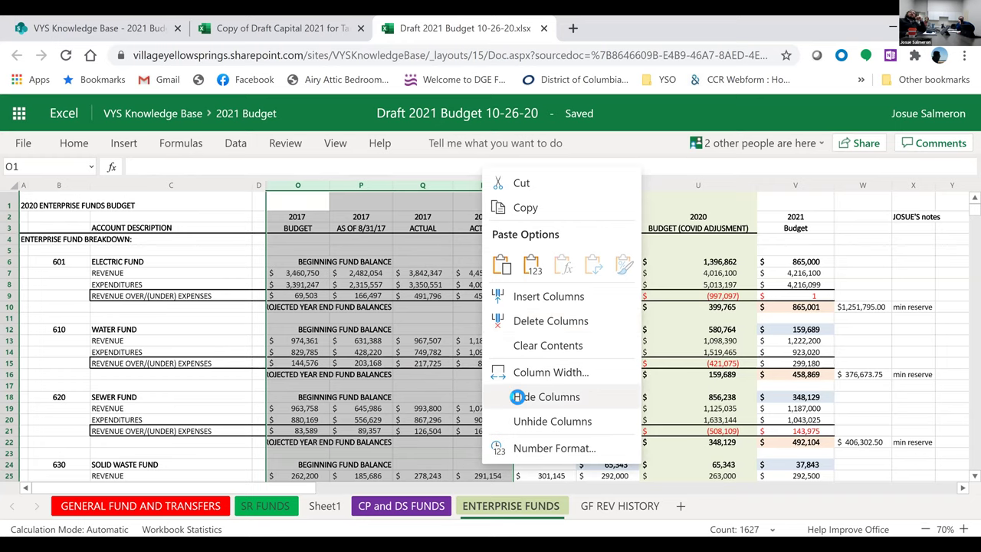
click(520, 400)
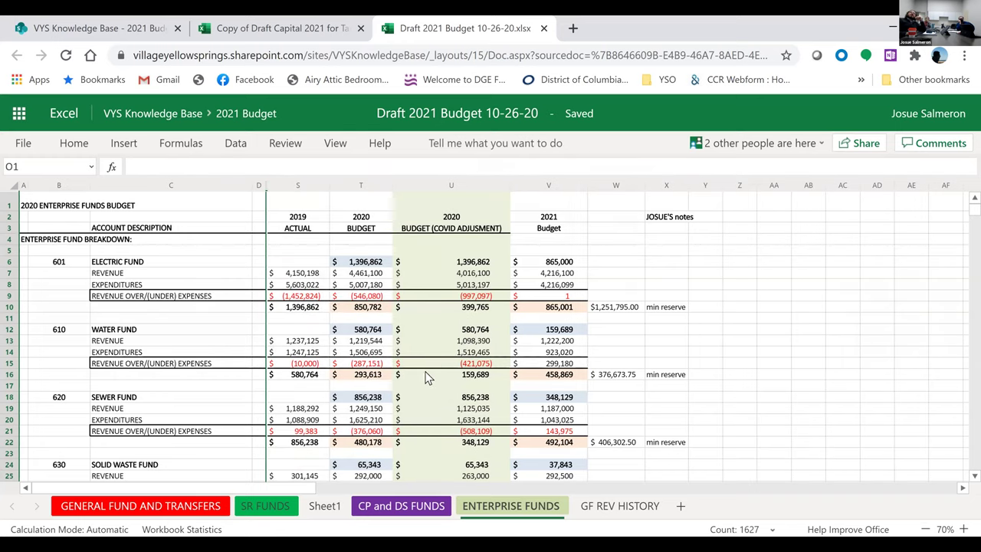
- Review the Electric Fund's 2021 revenue, its revenue over/under expenses and the minimum reserve
click(559, 274)
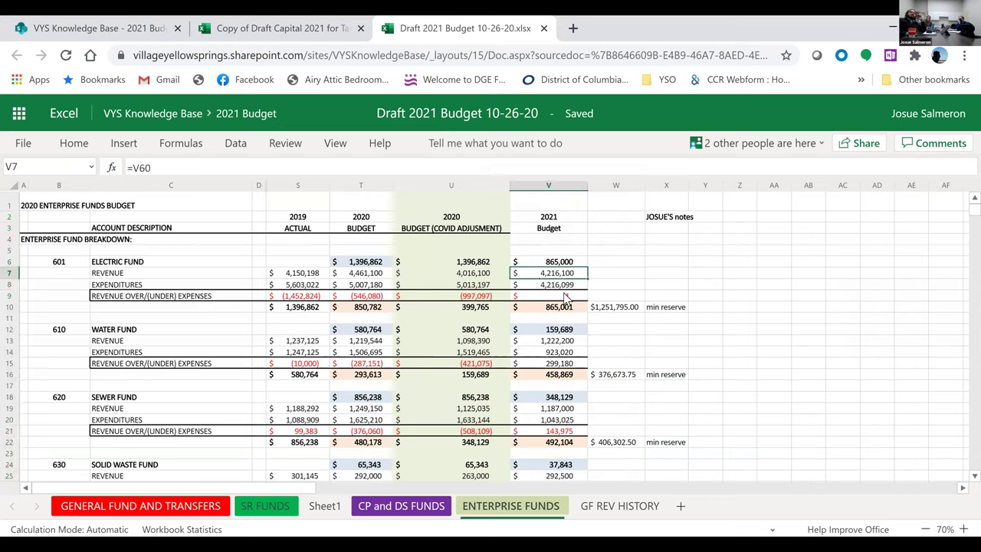
click(571, 297)
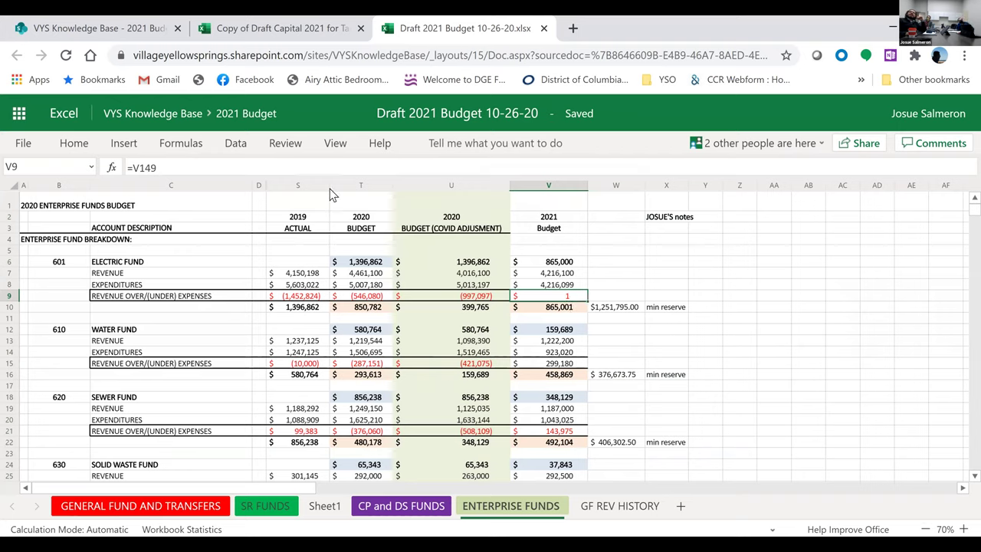
click(618, 307)
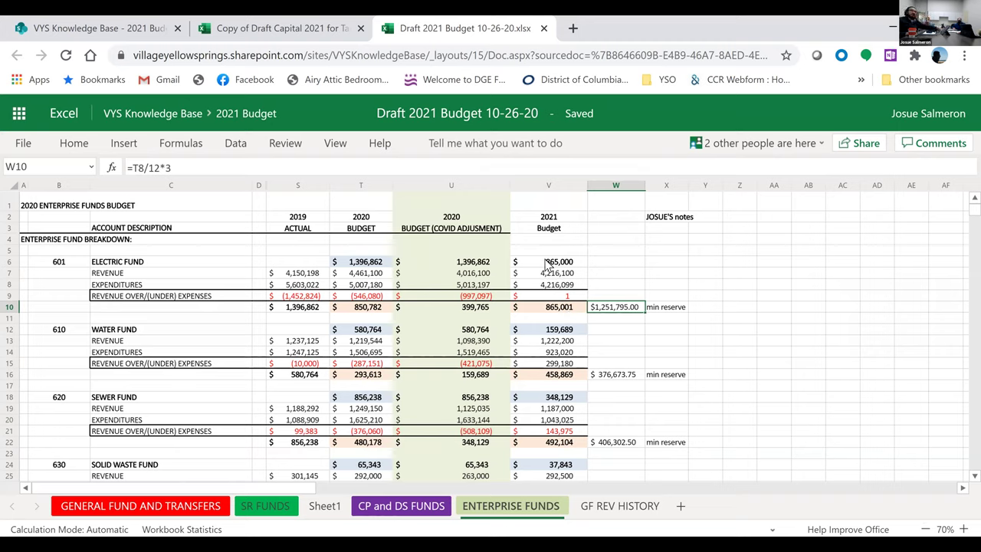
click(564, 299)
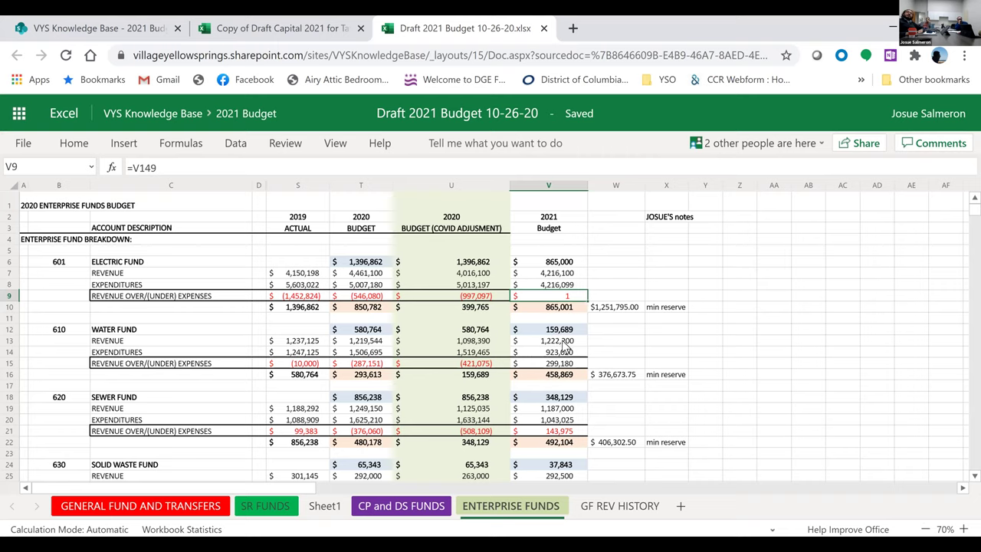
- Review the Water Fund's minimum reserve and its 2021 revenue, expenditures and revenue over/under expenses
click(609, 377)
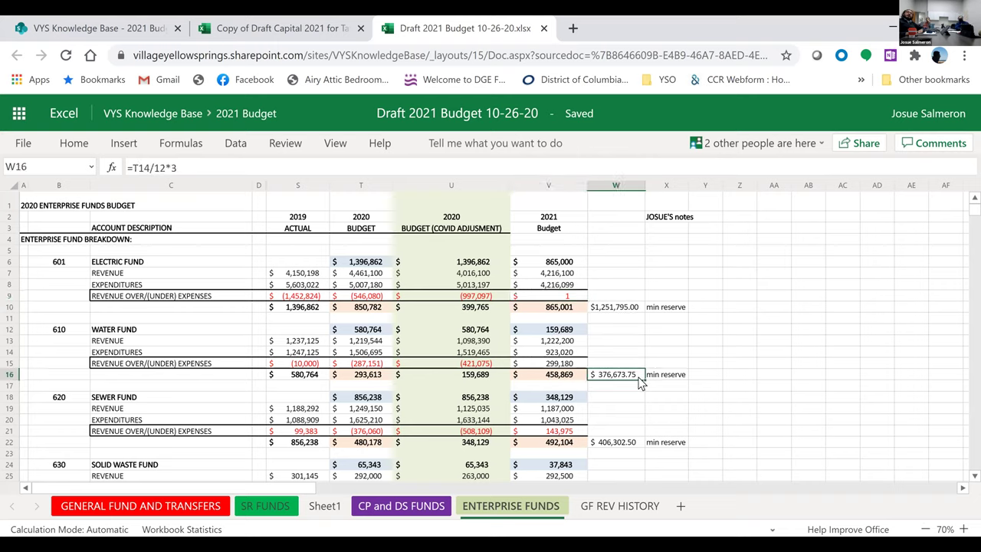
click(571, 344)
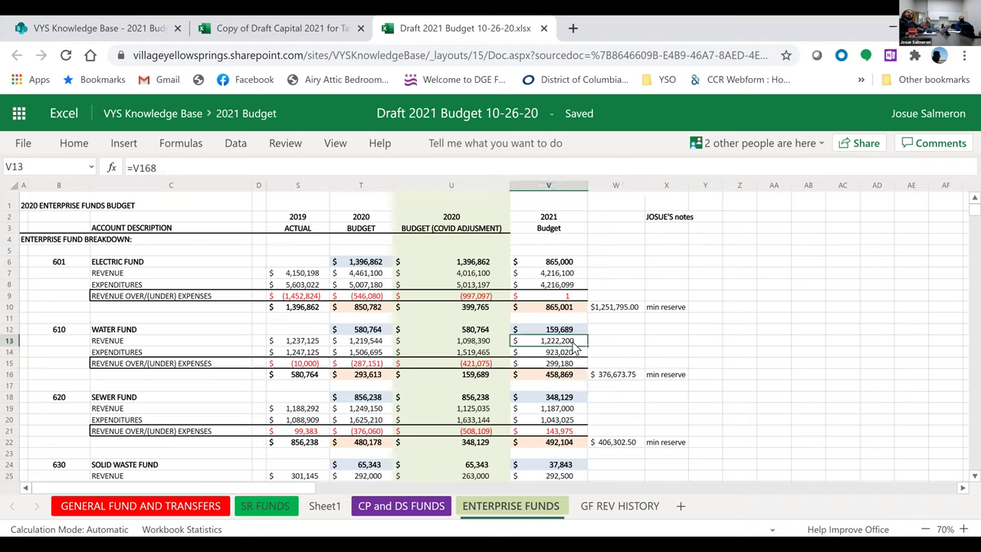
click(575, 355)
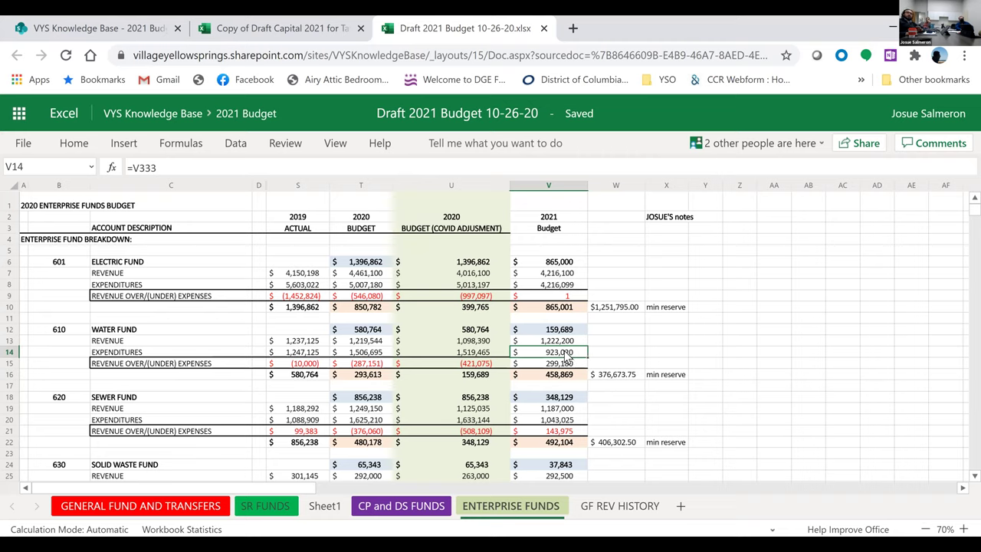
click(570, 366)
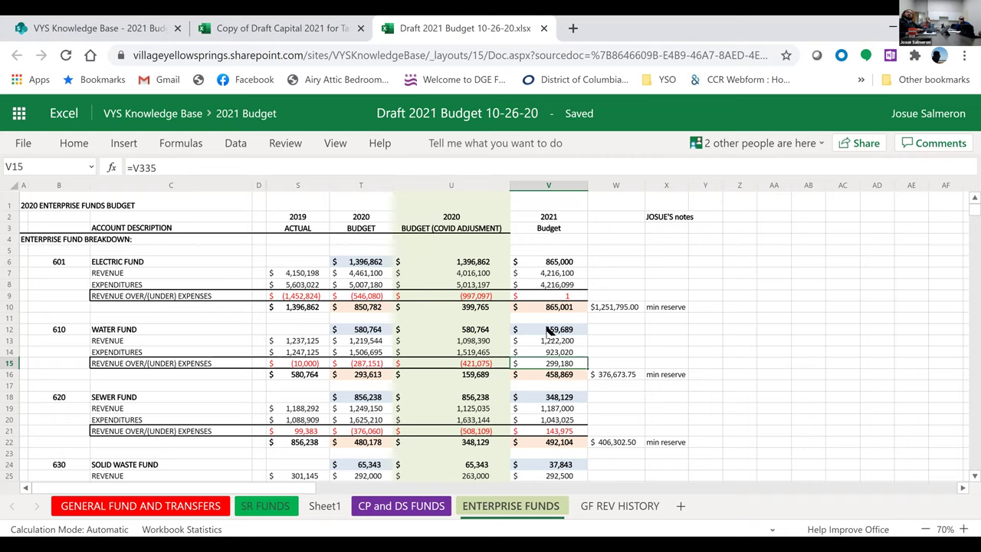
- Review the Sewer Fund's 2021 revenue, expenditures and revenue over/under expenses, along with its minimum reserve
click(569, 413)
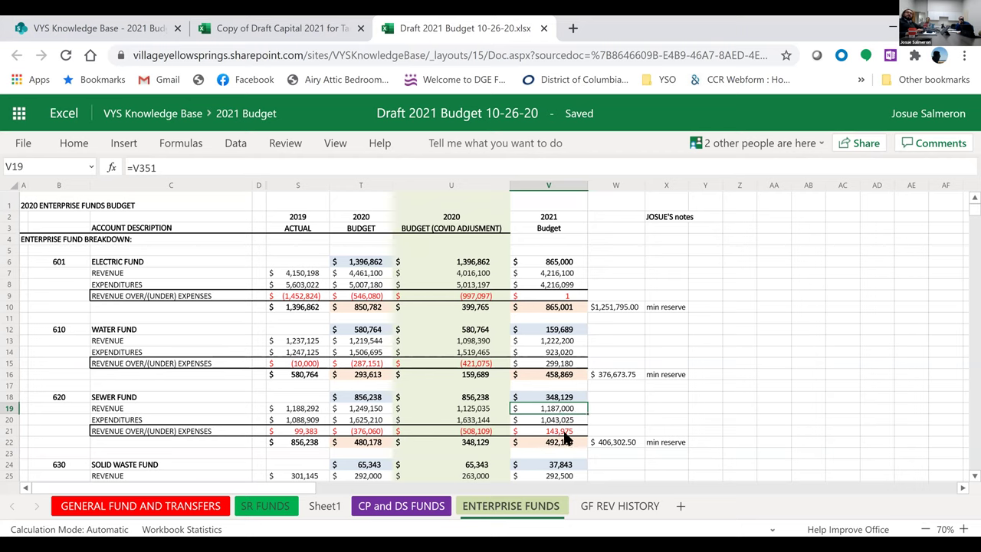
click(567, 423)
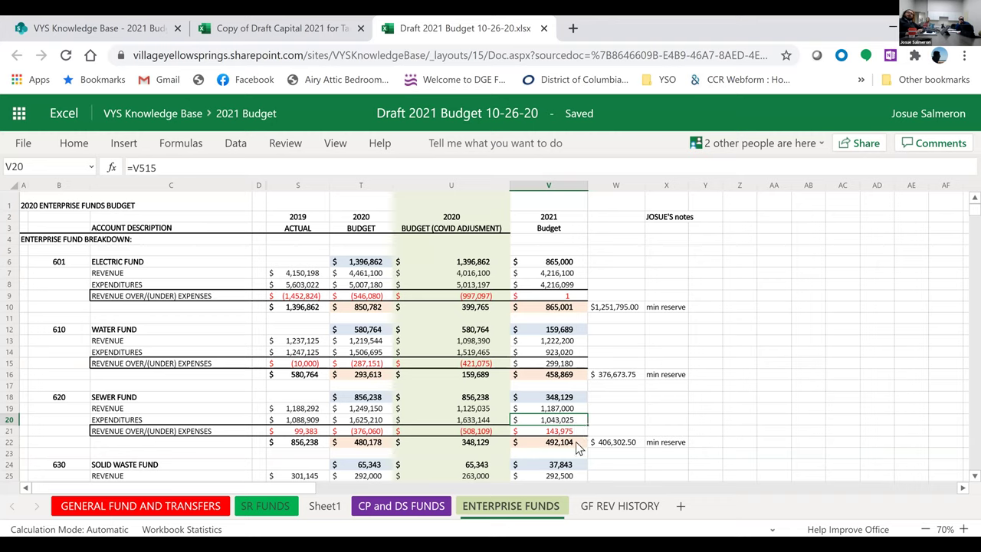
click(580, 440)
click(581, 432)
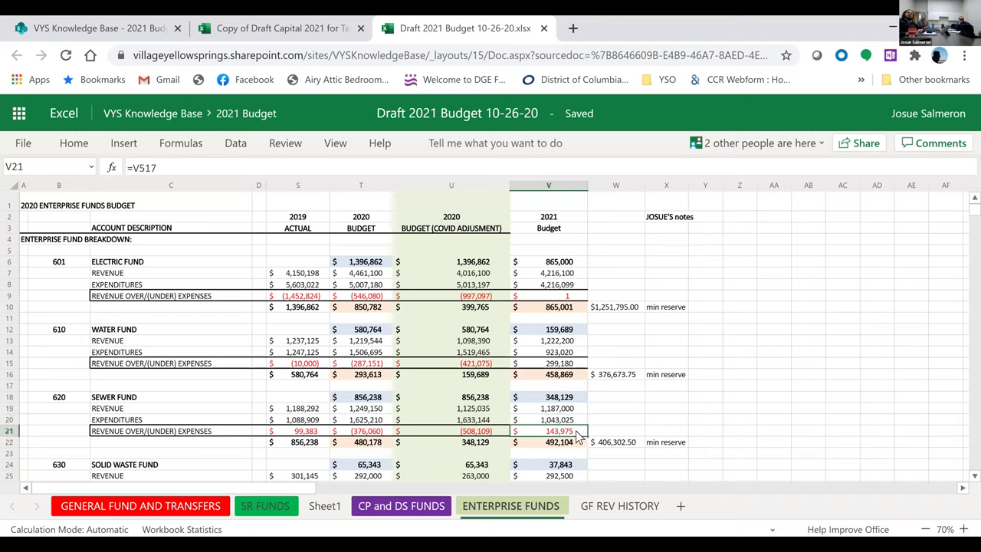
click(627, 444)
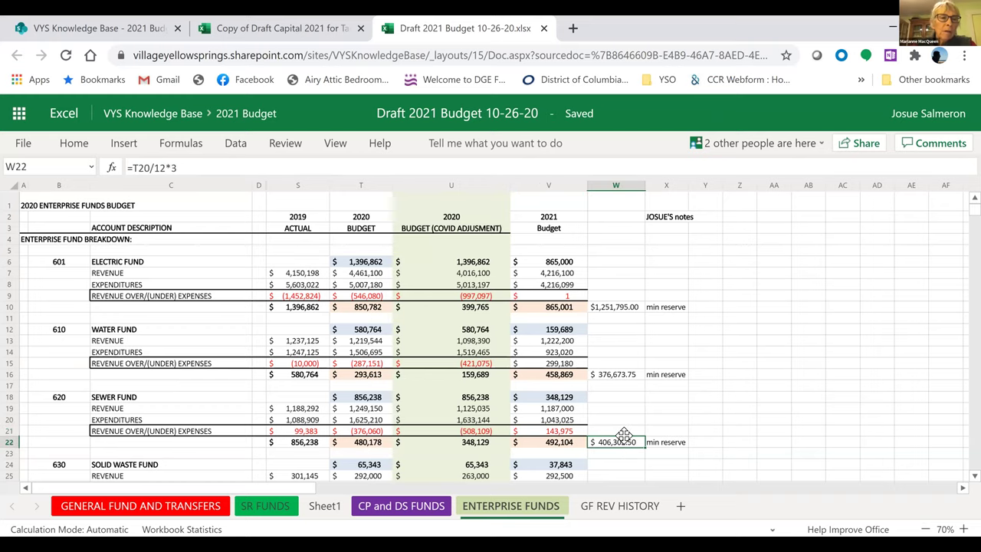
- Examine the Solid Waste Fund's 2021 figures and the totals for all enterprise funds
scroll(624, 435, down, 2)
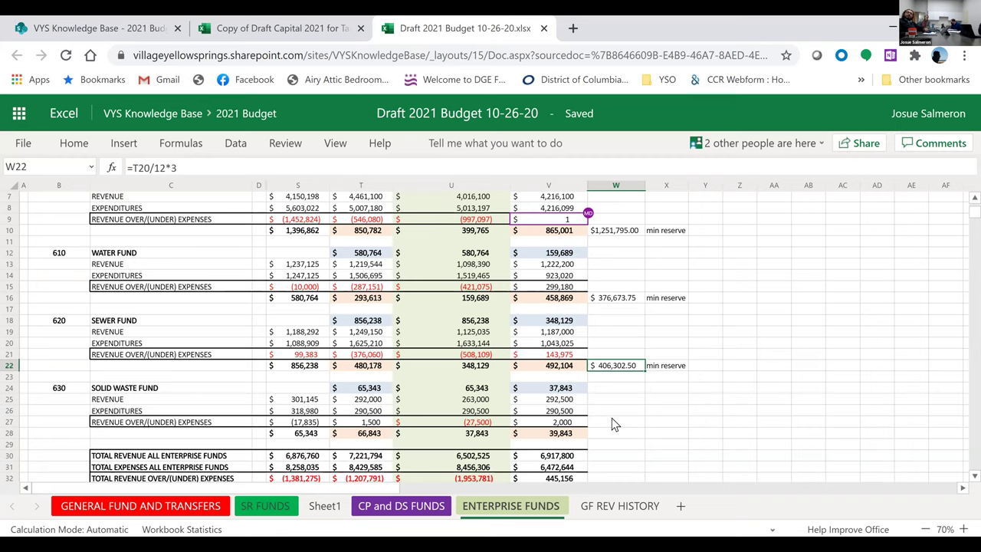
scroll(611, 423, down, 3)
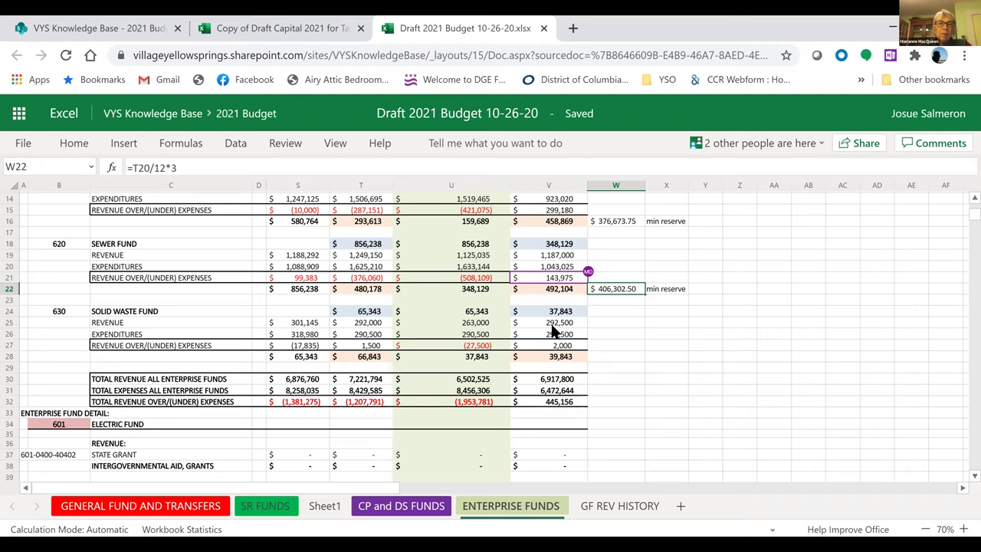
click(608, 325)
- Compare the Electric Fund's 2021 revenue over/under expenses and year-end balance with its minimum reserve
scroll(596, 400, up, 5)
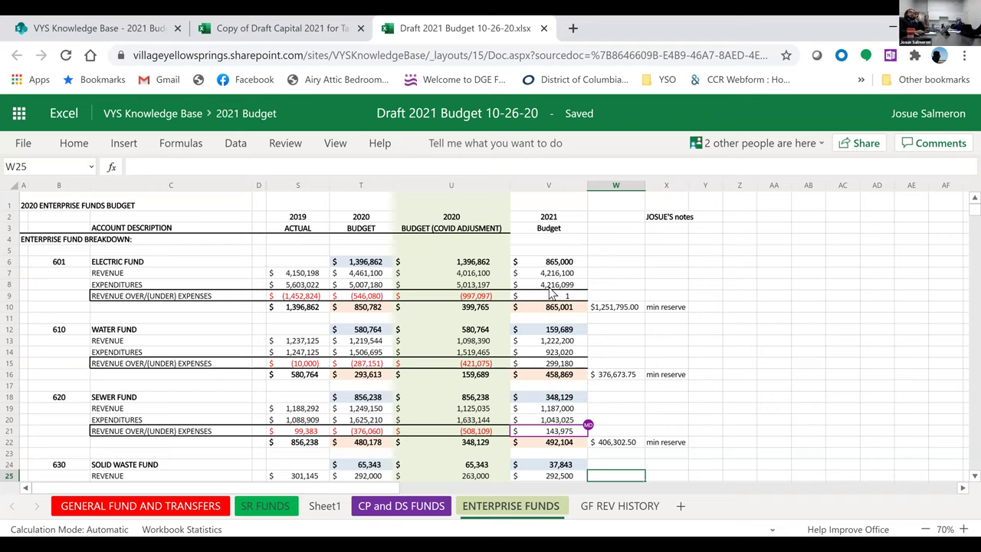
click(568, 298)
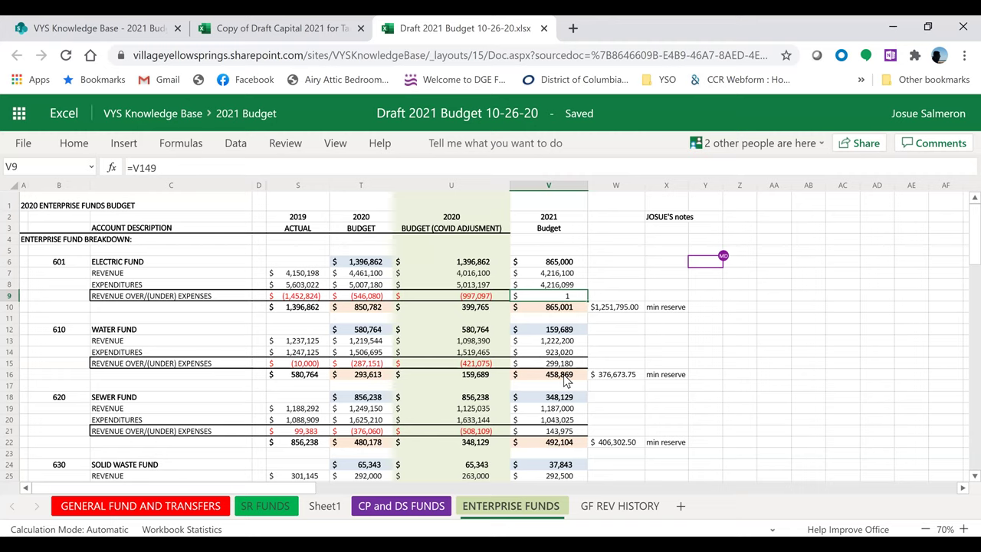
click(606, 316)
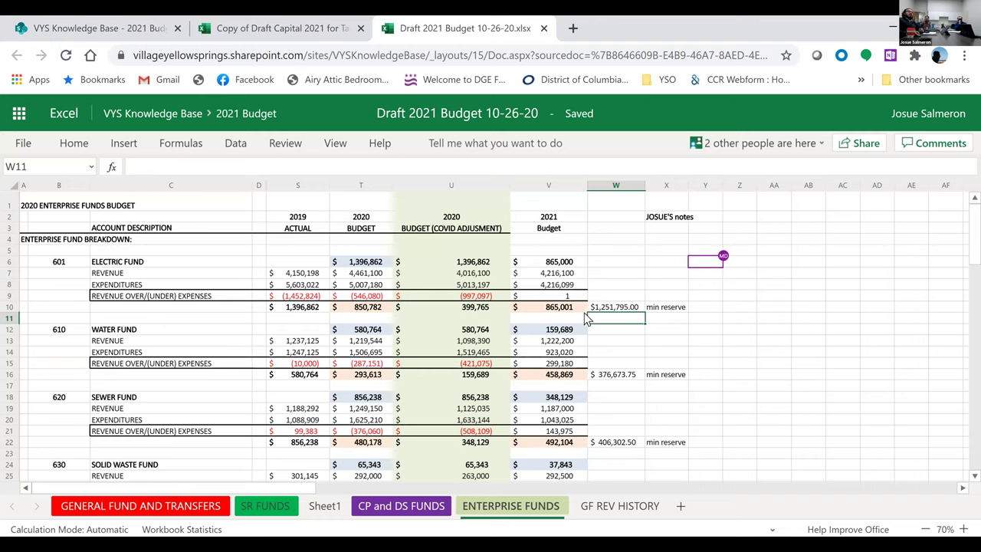
click(596, 309)
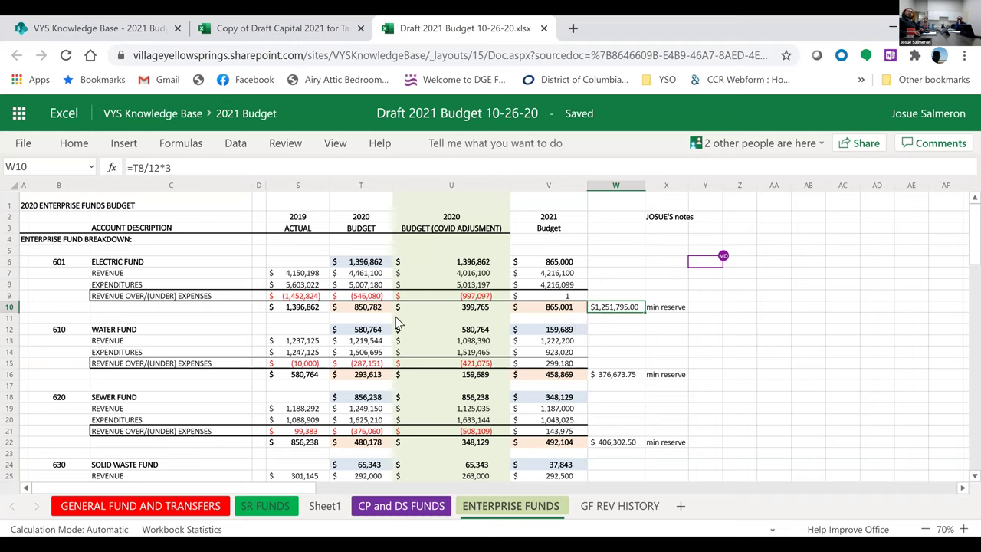
click(575, 310)
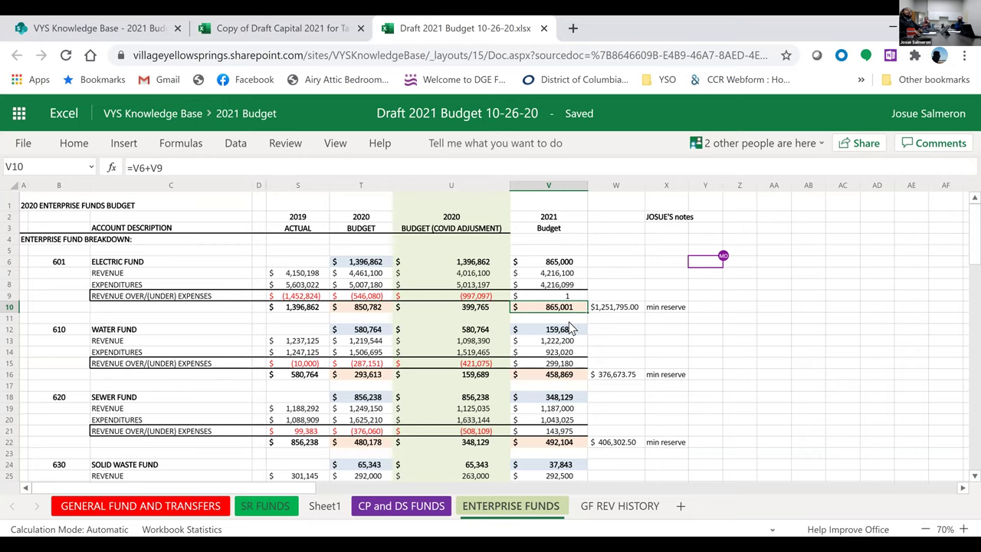
- Open the Statement of Cash Position as of 10 26 2020 and check the Electric Capital Improvement and Electric Operating Fund balances
click(130, 33)
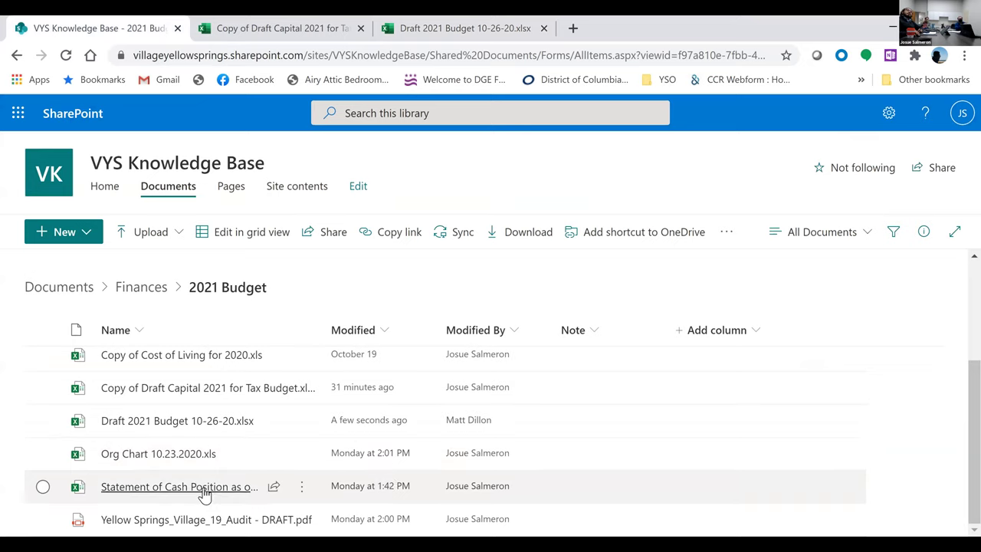
click(235, 486)
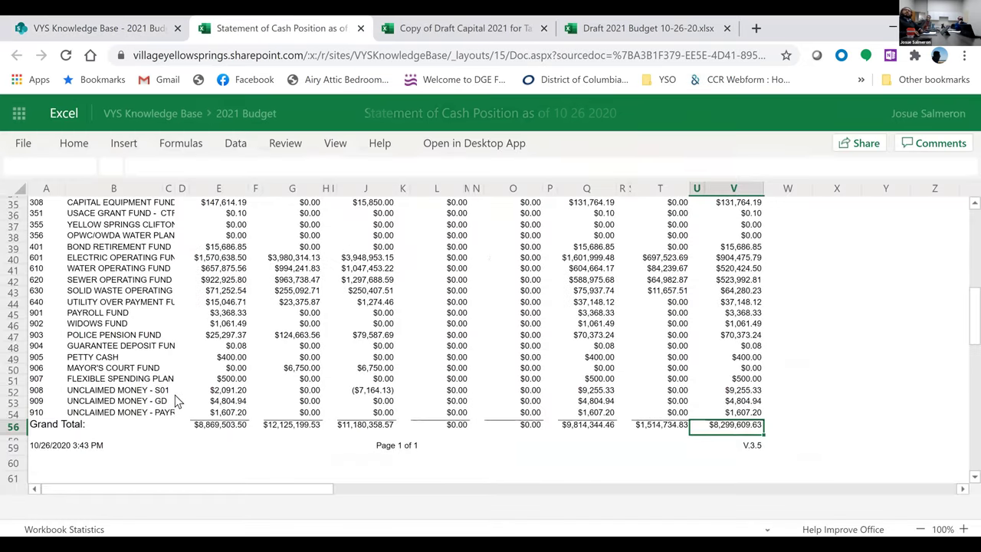
scroll(149, 375, up, 2)
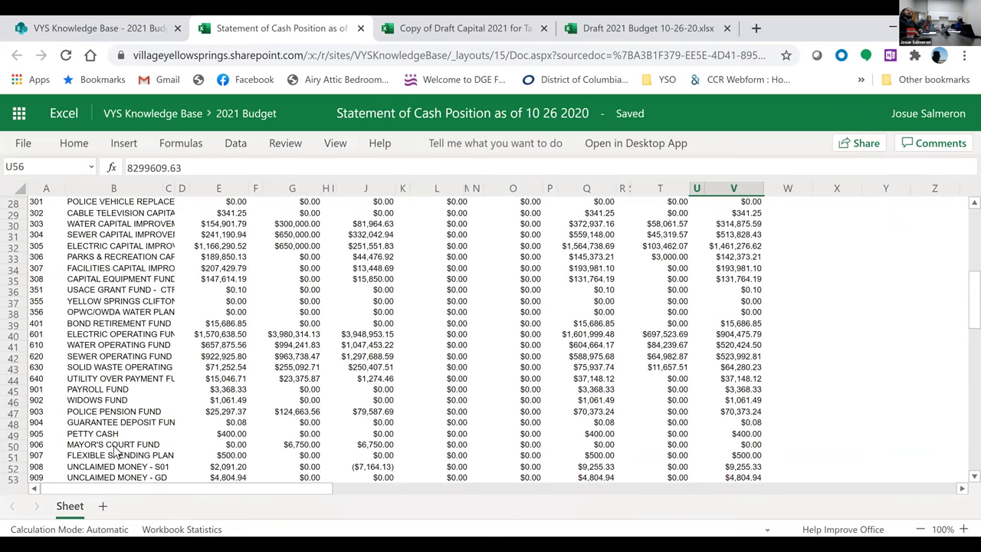
scroll(122, 341, up, 2)
click(129, 324)
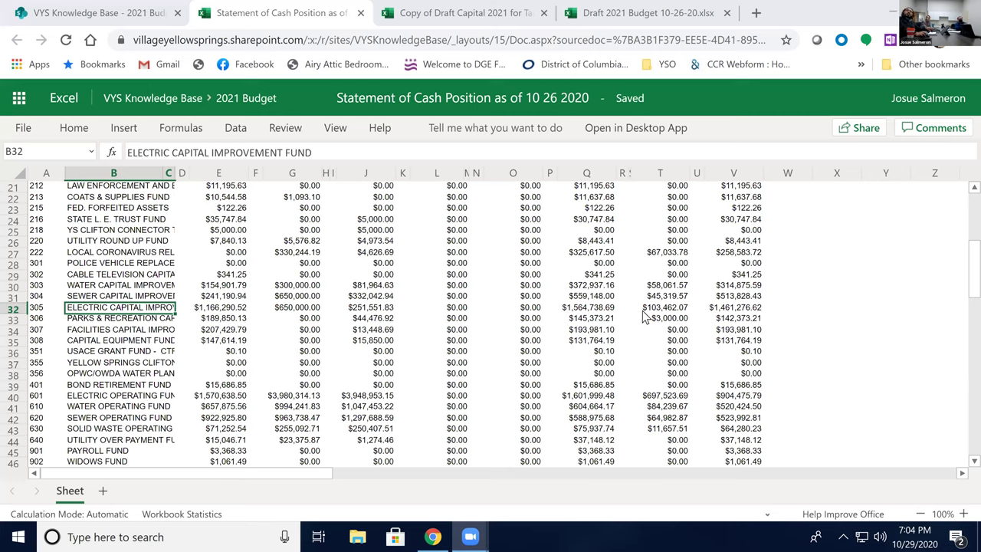
click(725, 309)
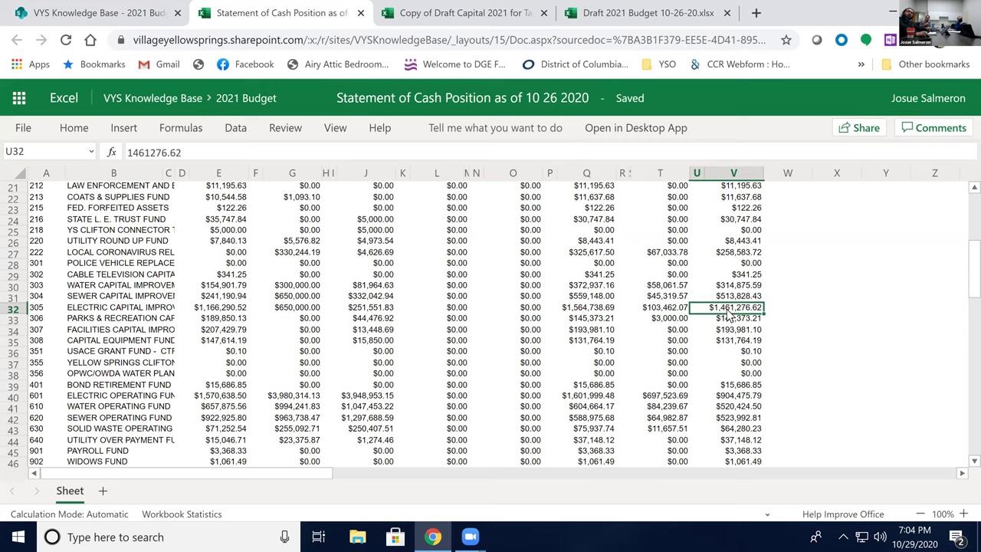
click(745, 398)
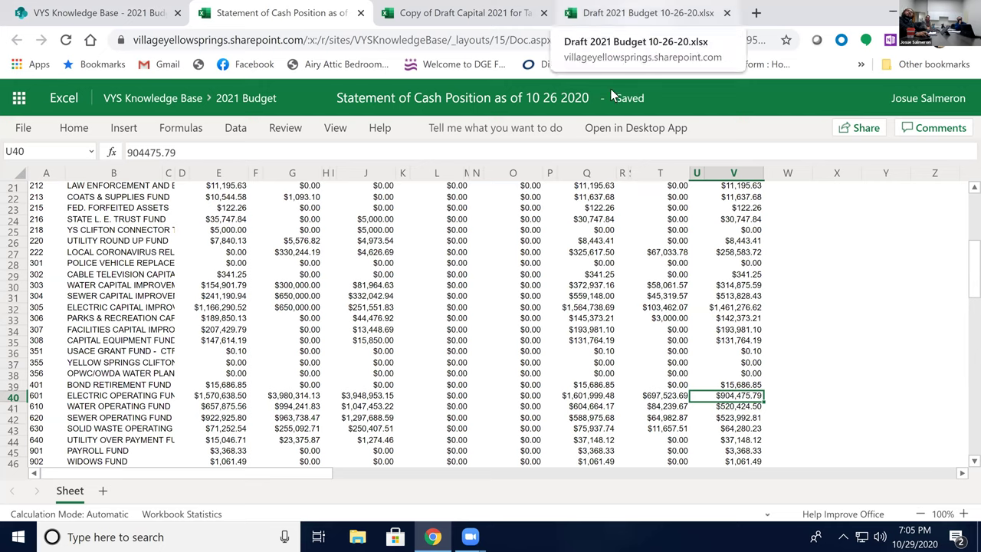
- Return to the Draft 2021 Budget workbook and compare the Water Fund's 2021 revenue, expenditures and year-end balance with its minimum reserve
key(ctrl+4)
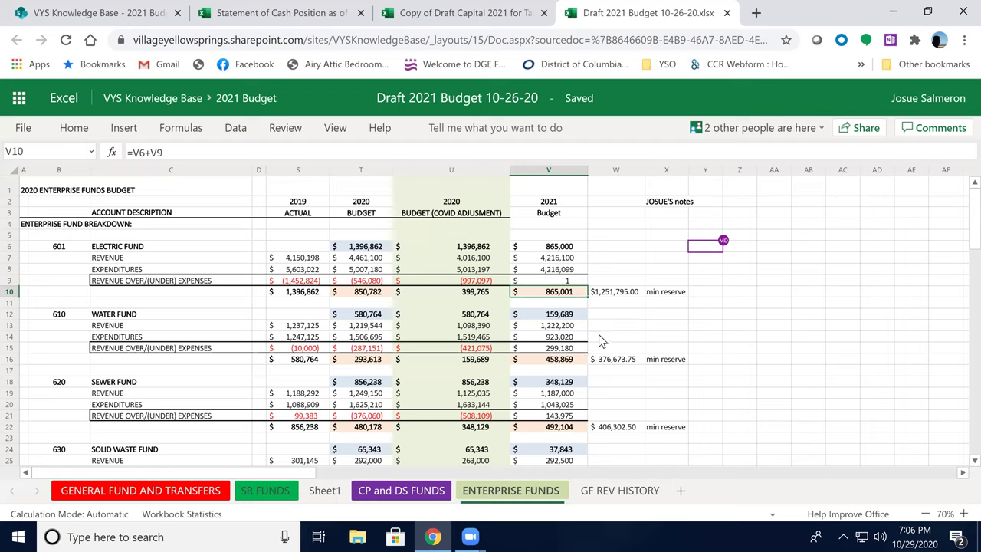
click(610, 335)
click(615, 325)
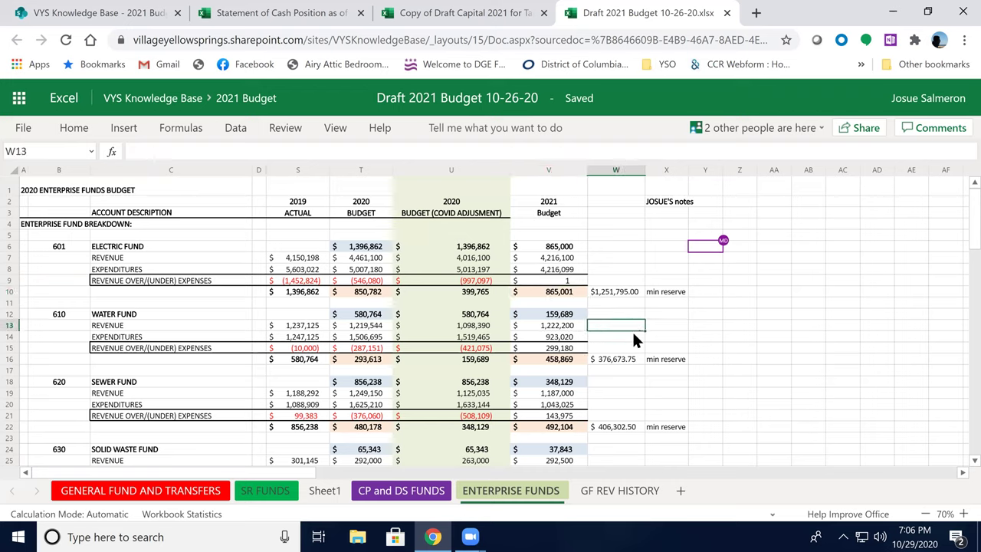
click(632, 334)
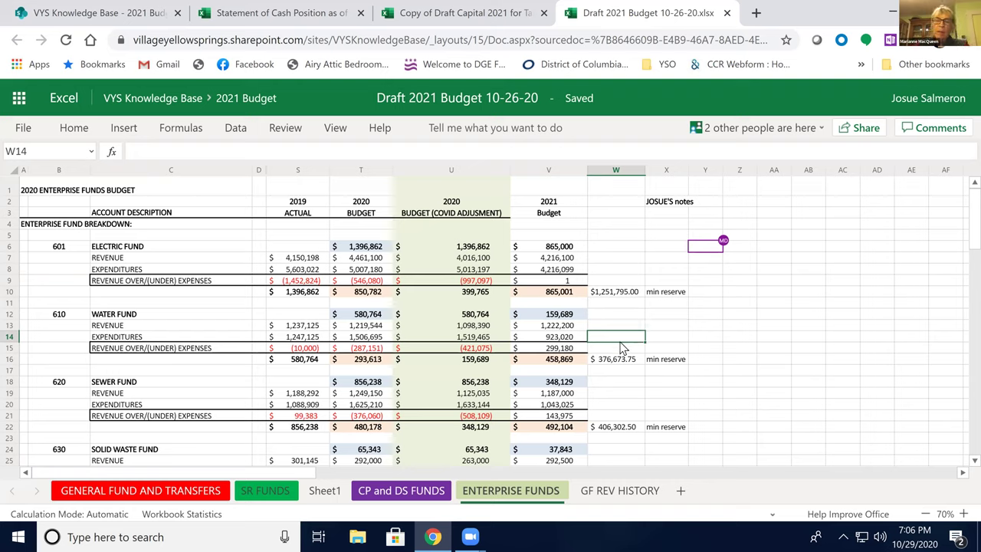
click(565, 326)
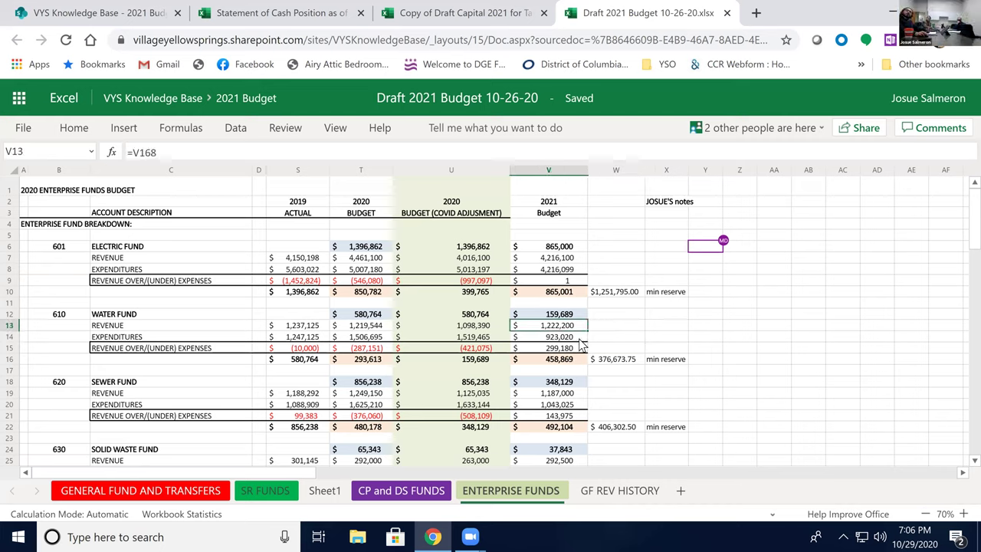
click(570, 345)
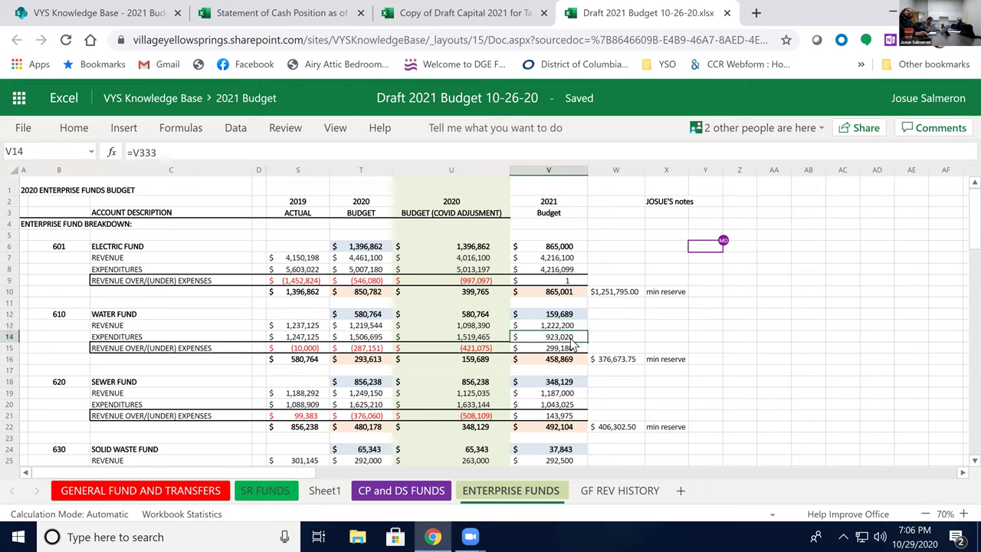
click(624, 360)
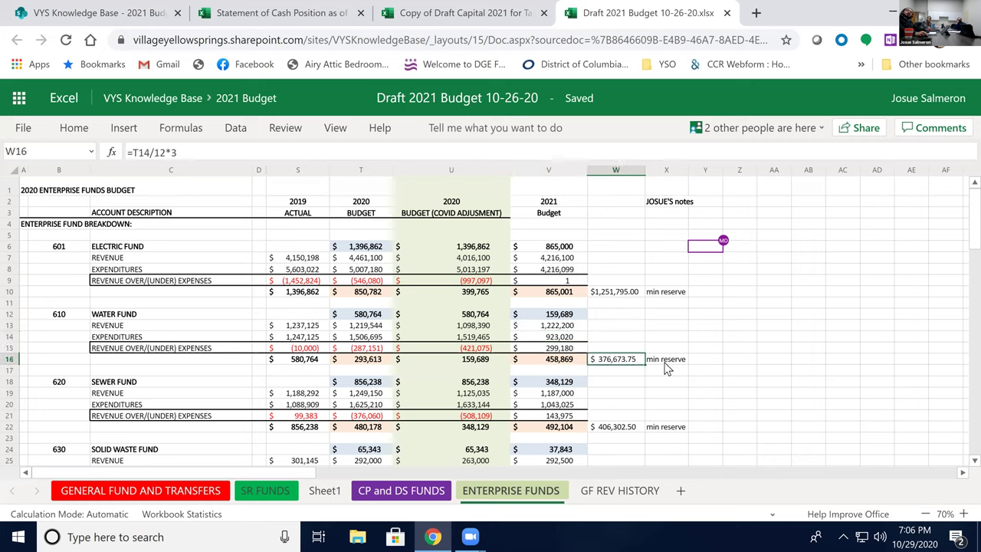
click(558, 365)
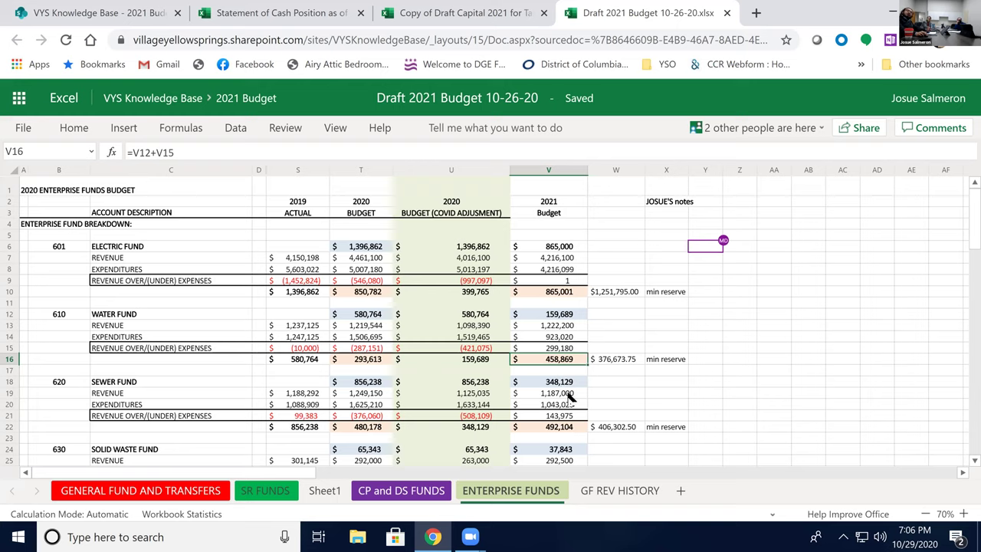
- Compare the Sewer Fund's 2021 revenue and expenditures with its minimum reserve
scroll(573, 412, down, 2)
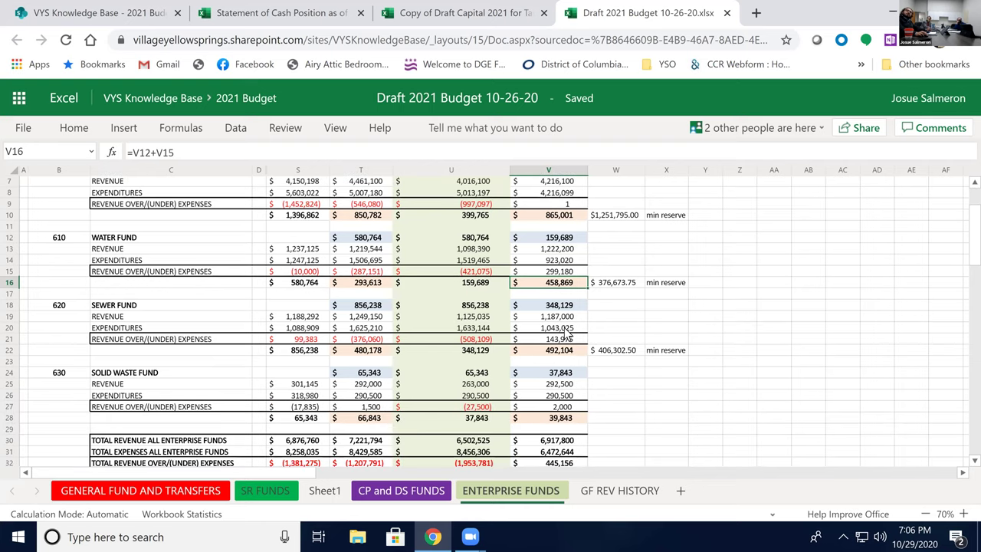
click(564, 316)
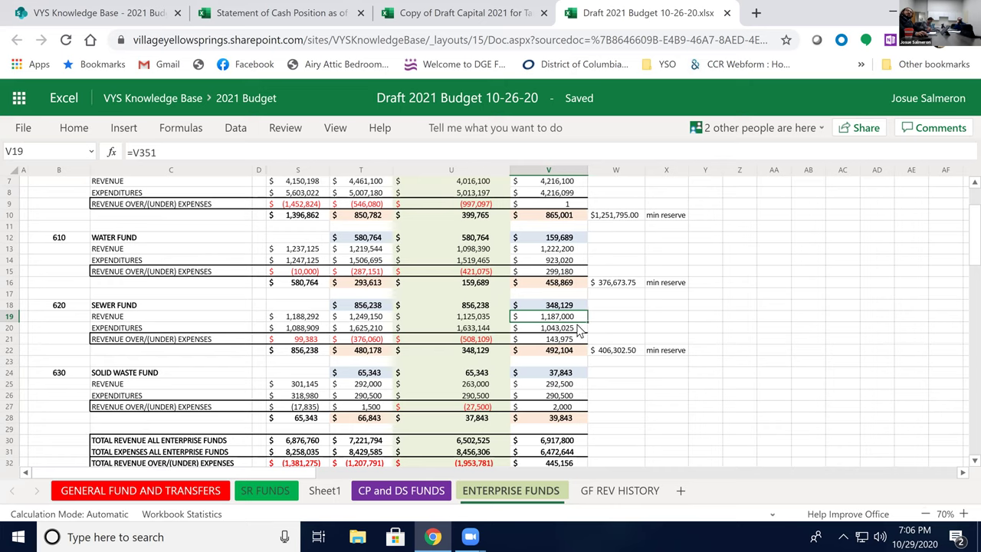
click(569, 329)
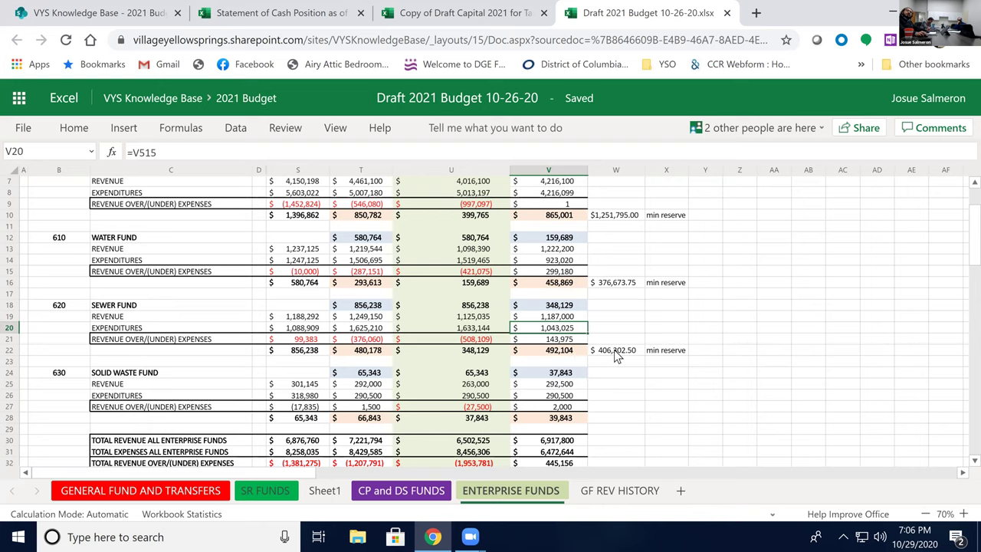
click(600, 353)
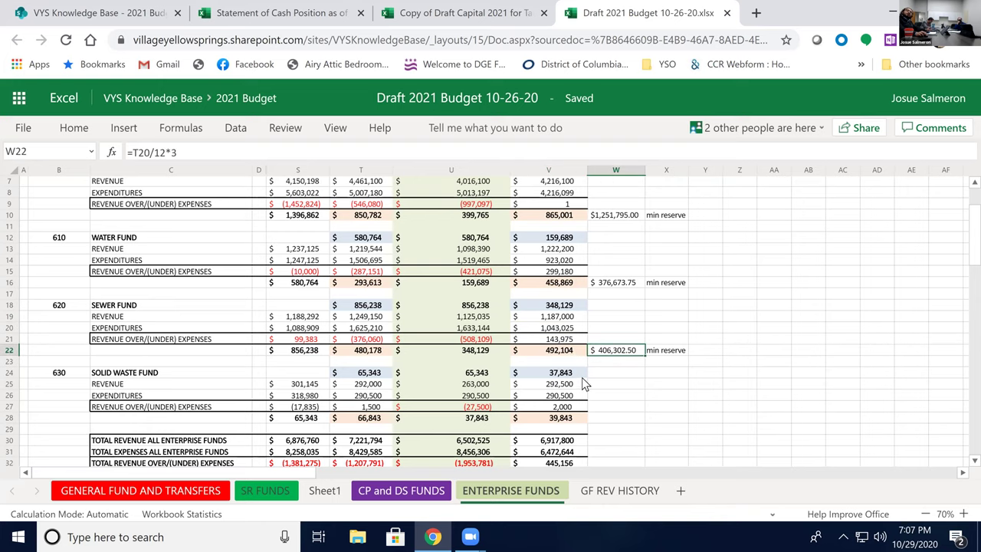
- Check the Solid Waste Fund's 2021 revenue, expenditures and year-end balance, plus the combined 2021 expenses and net result of all enterprise funds
scroll(582, 378, down, 2)
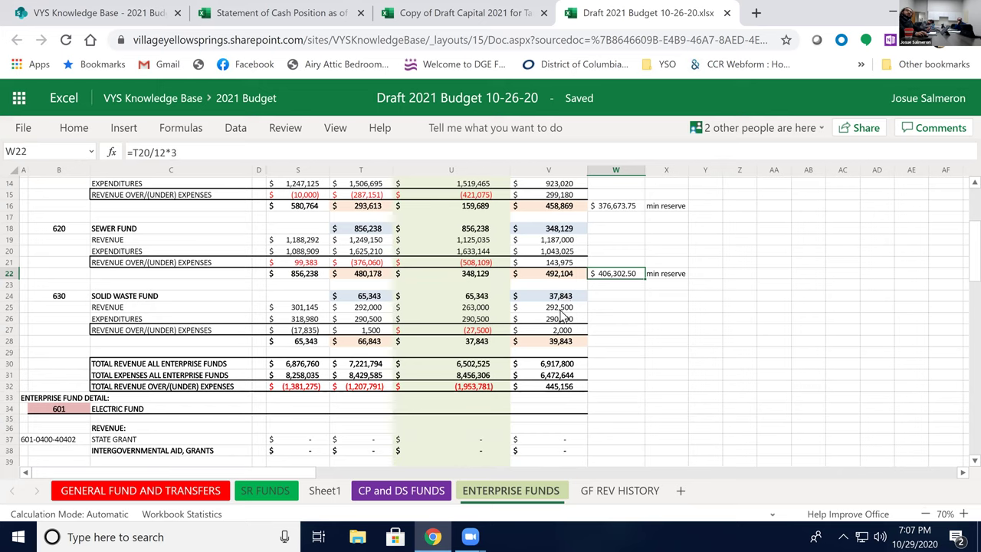
click(570, 309)
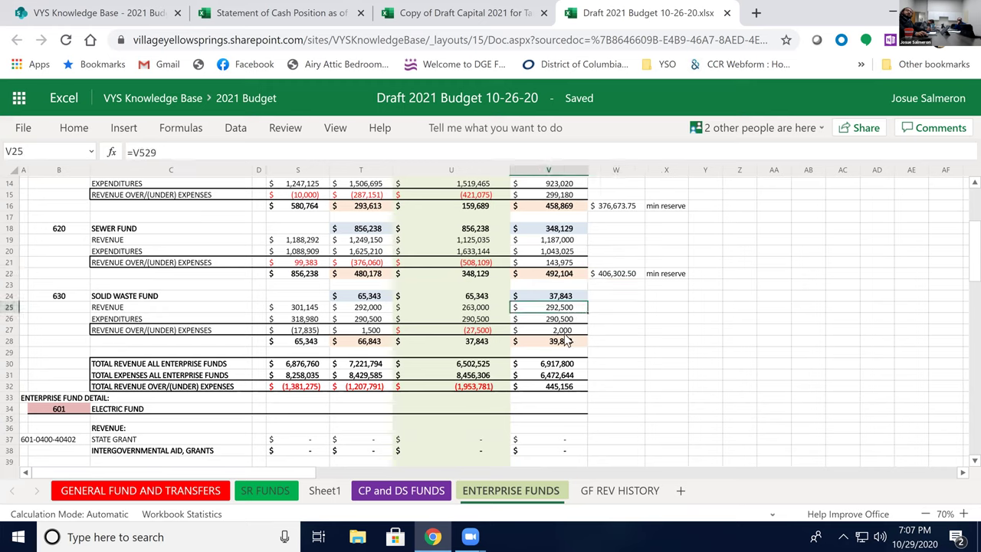
click(565, 320)
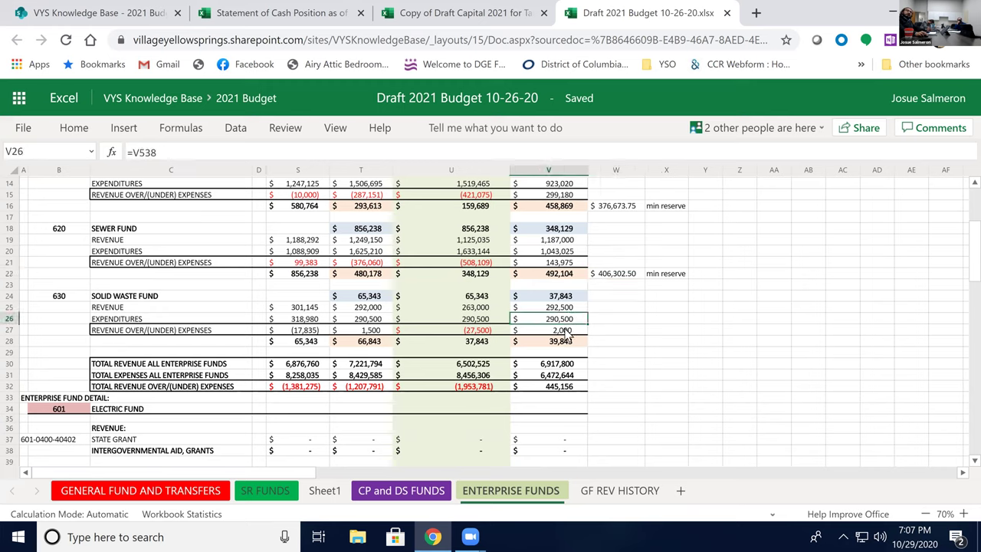
click(578, 332)
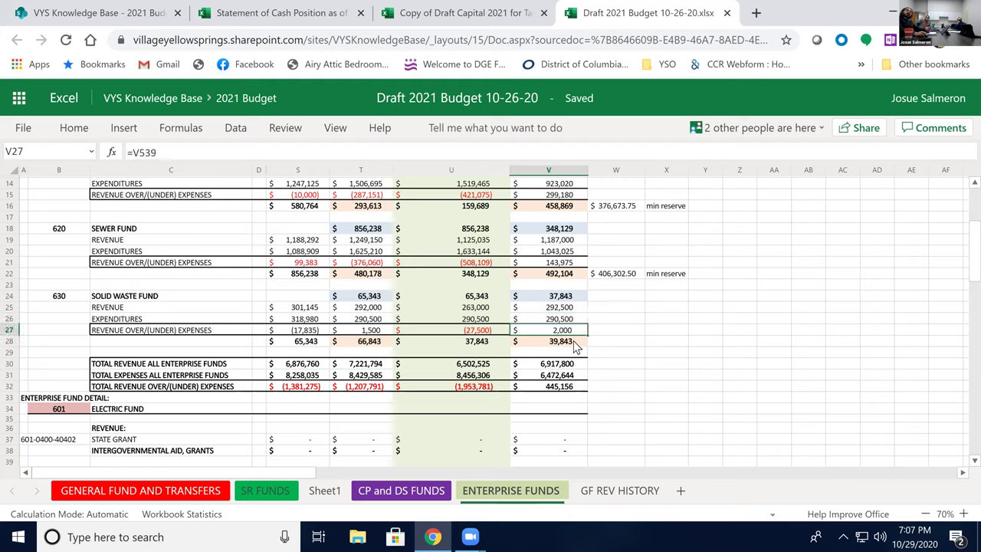
click(571, 344)
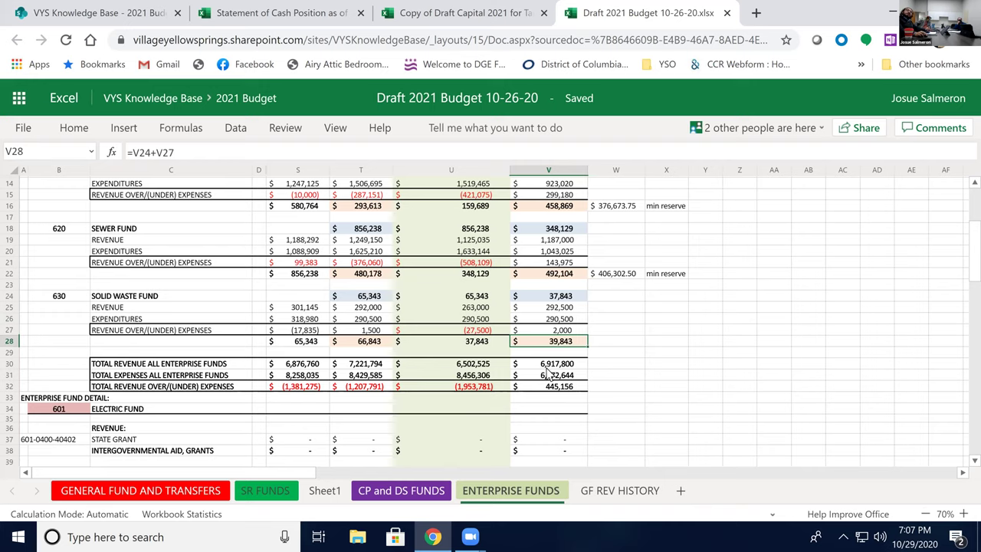
click(566, 375)
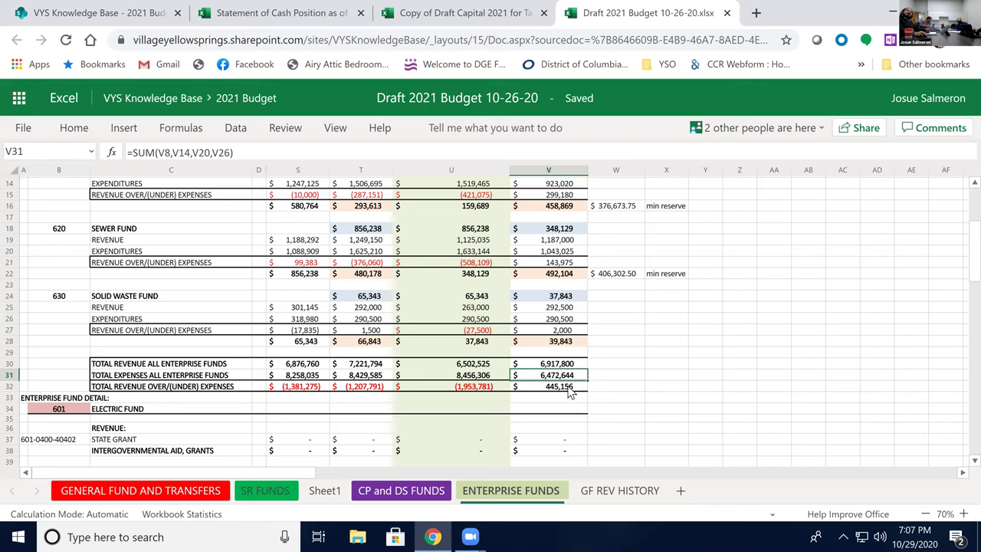
click(565, 388)
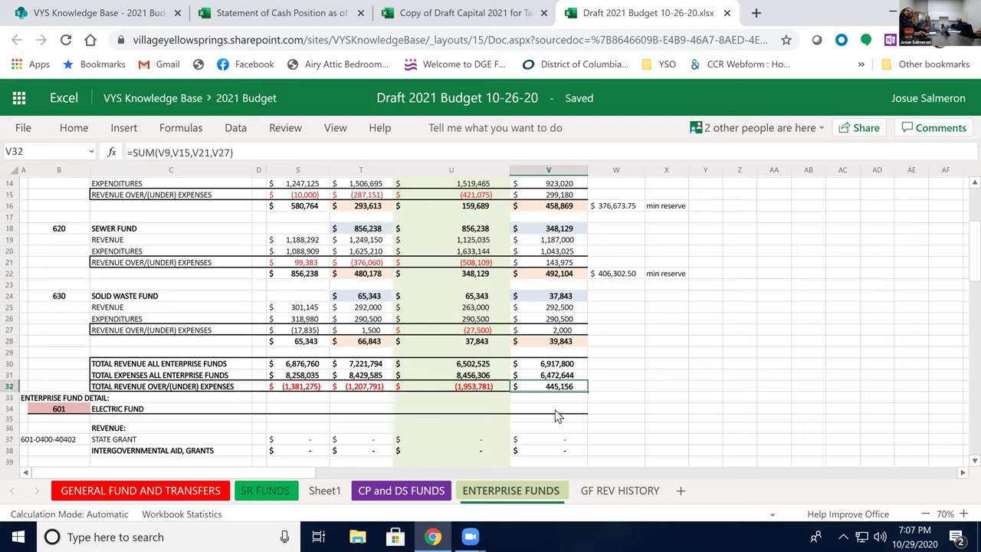
- Review the Electric Fund's 2021 consumer fees, turn on fees and tap fees in the enterprise fund detail
scroll(569, 409, down, 4)
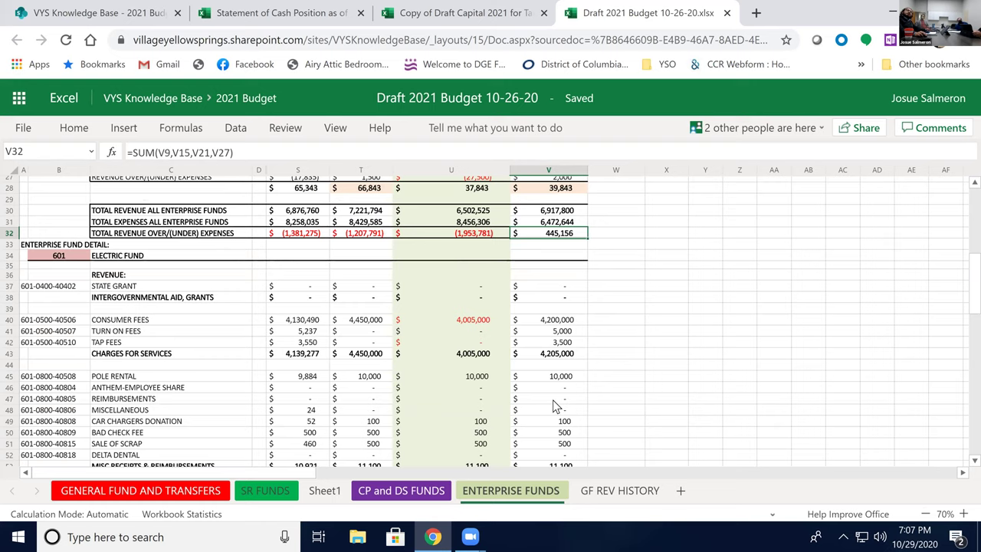
scroll(551, 398, down, 2)
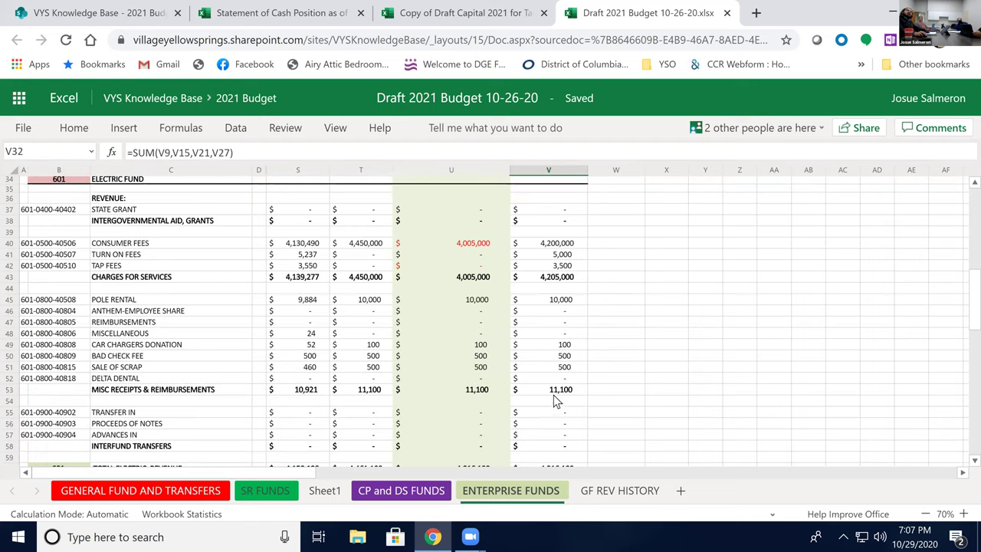
click(559, 242)
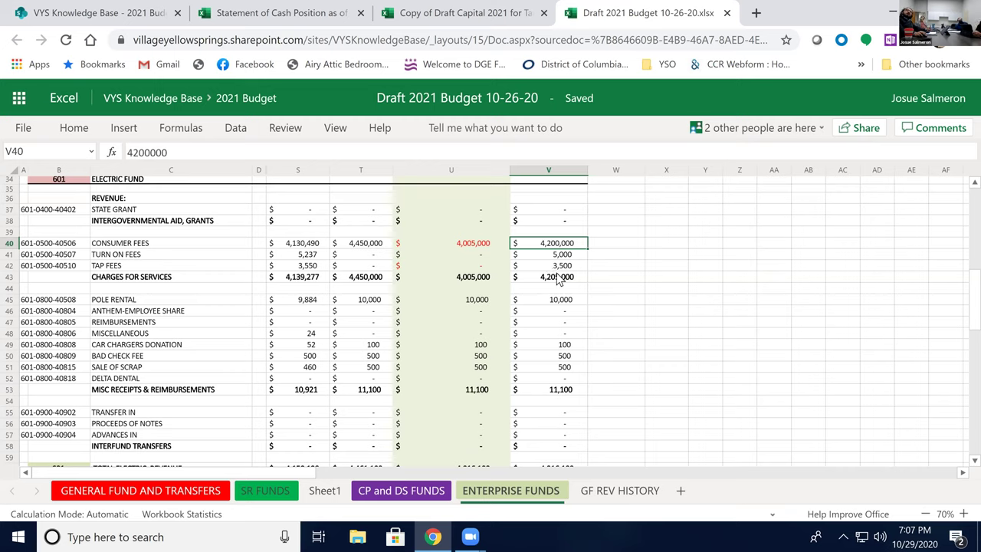
click(566, 256)
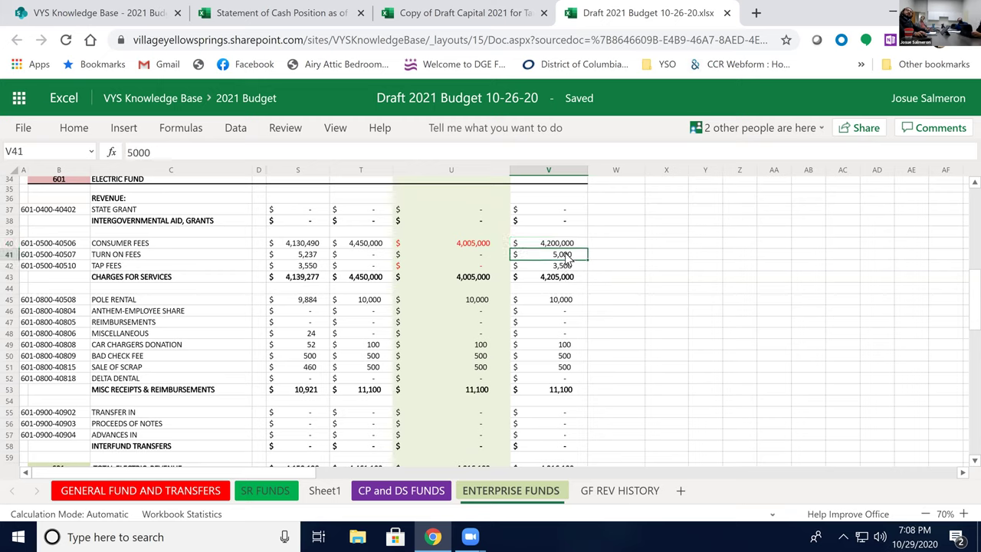
click(562, 265)
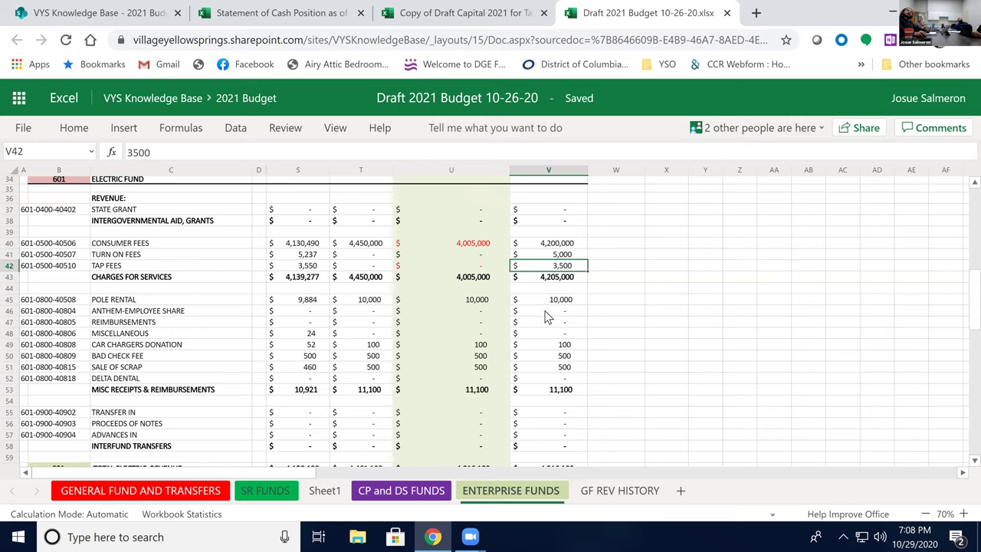
- Examine the Electric Fund's 2021 miscellaneous receipts, including pole rental against its 2019 actual, bad check fee, sale of scrap and car chargers donation
click(561, 391)
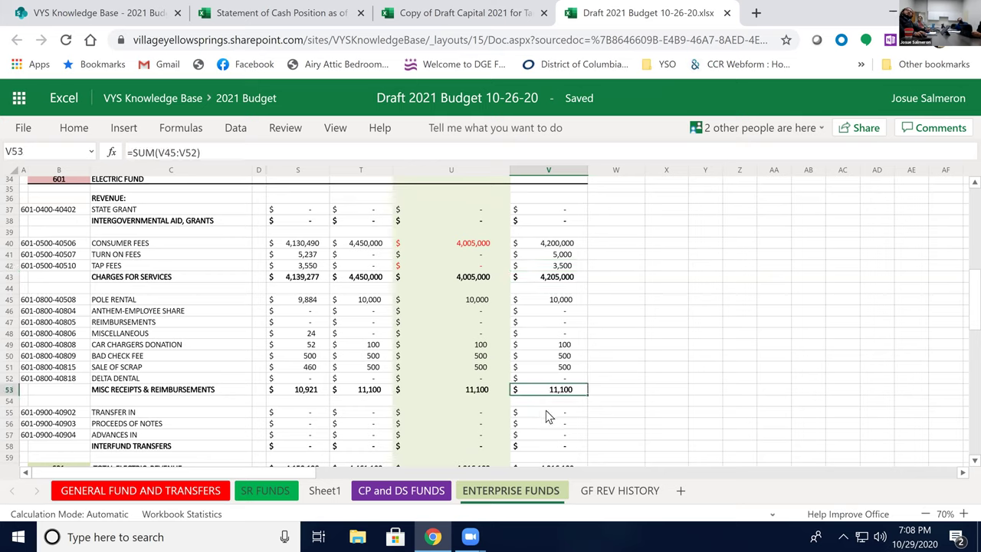
click(569, 302)
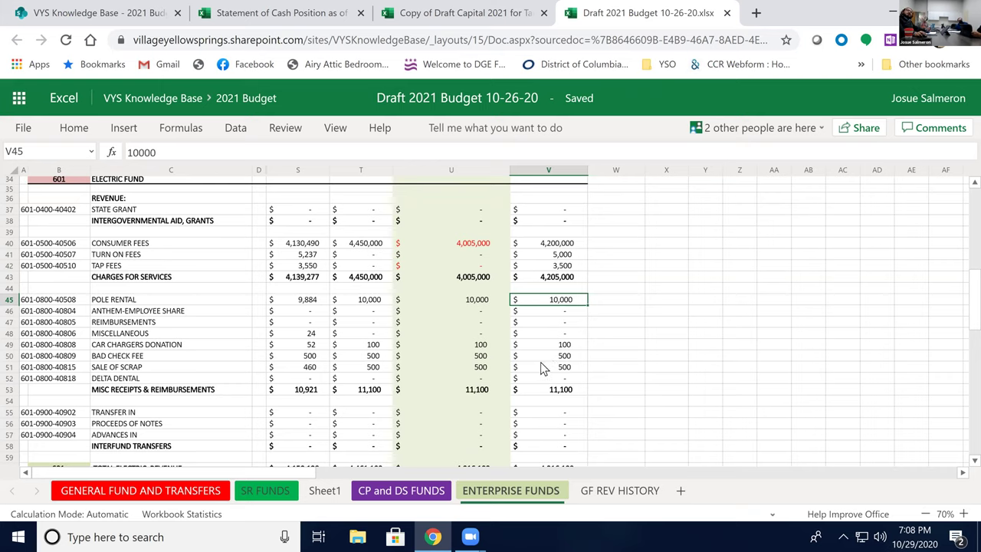
click(305, 301)
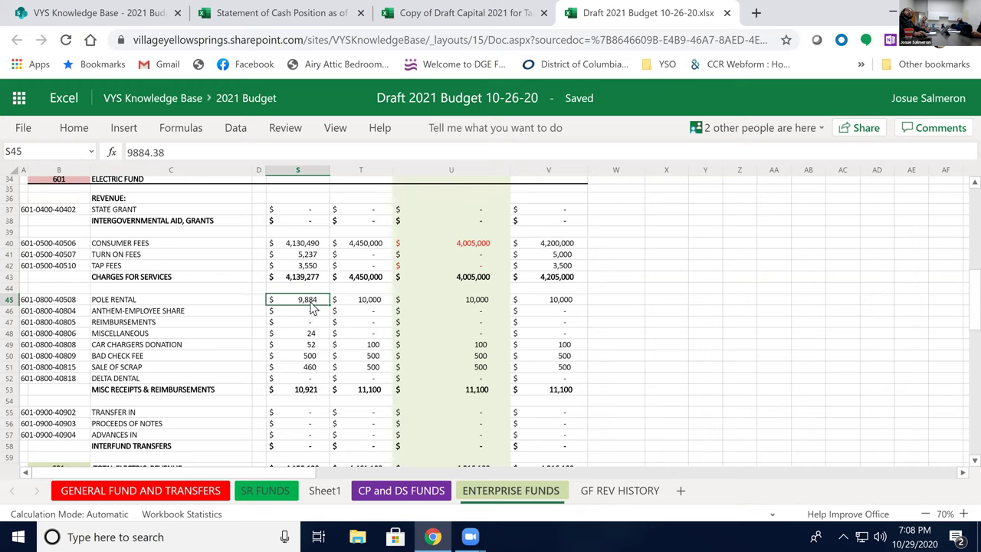
click(573, 301)
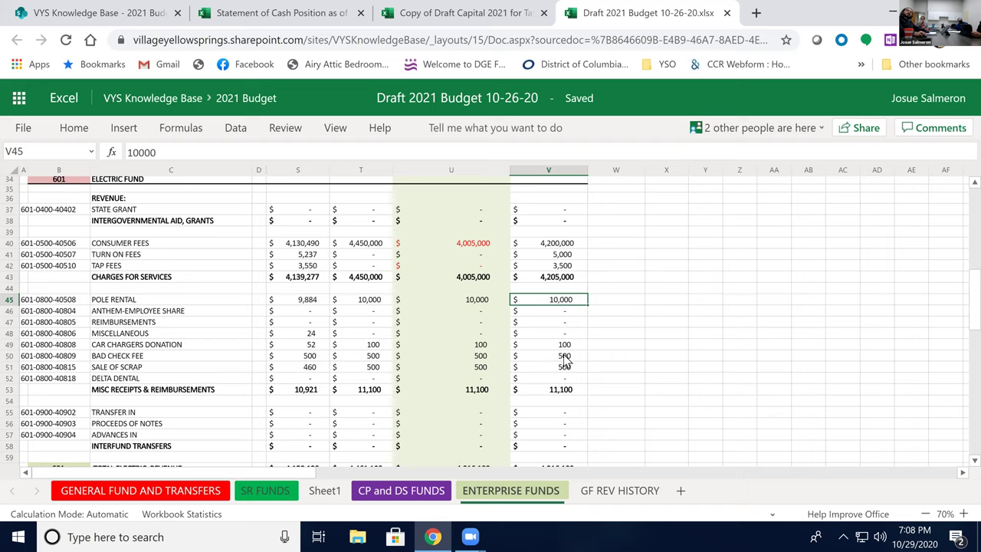
click(565, 359)
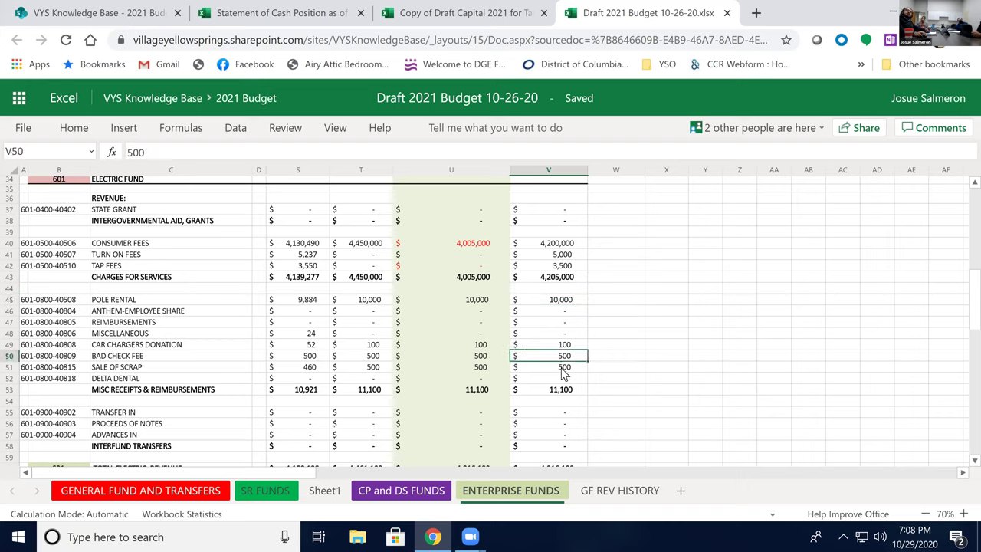
click(563, 371)
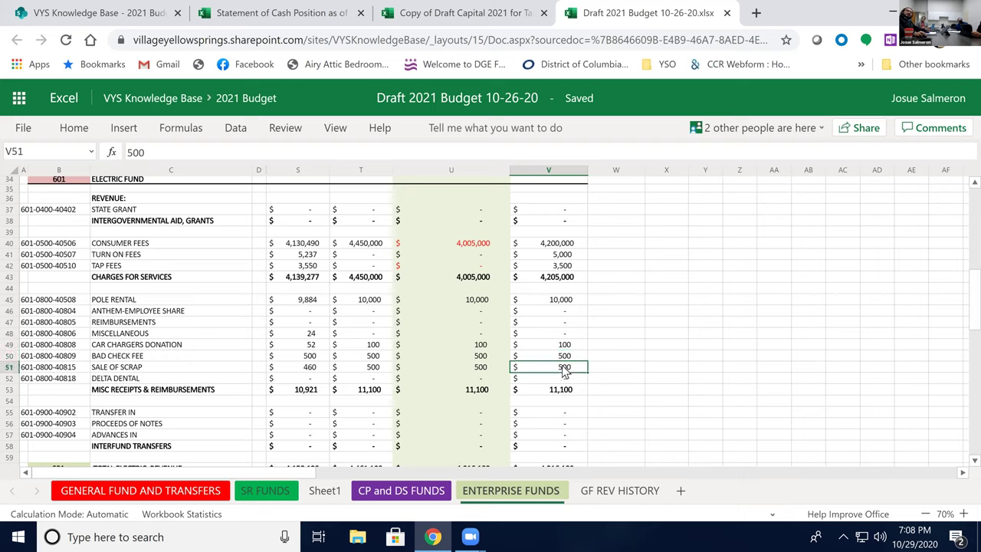
drag(564, 335, 565, 345)
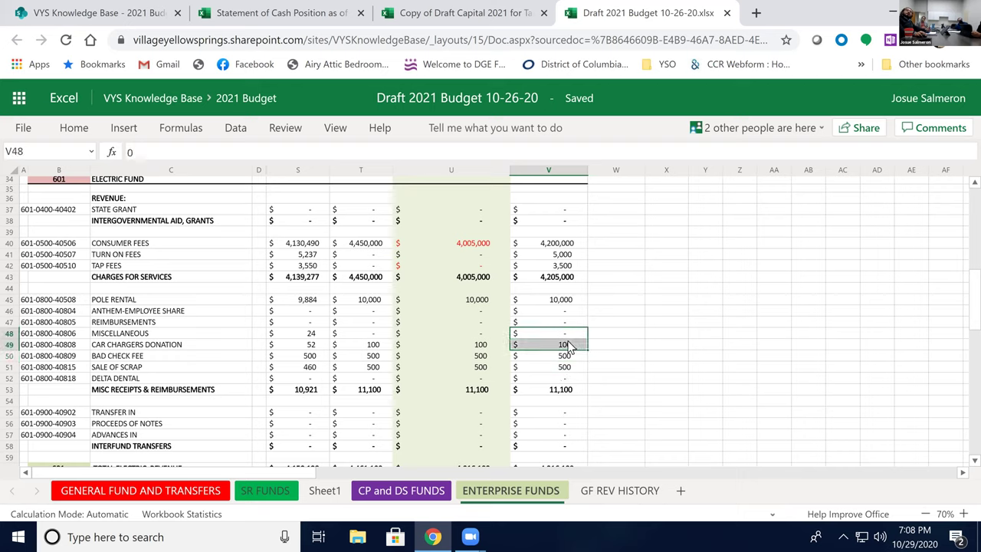
click(564, 346)
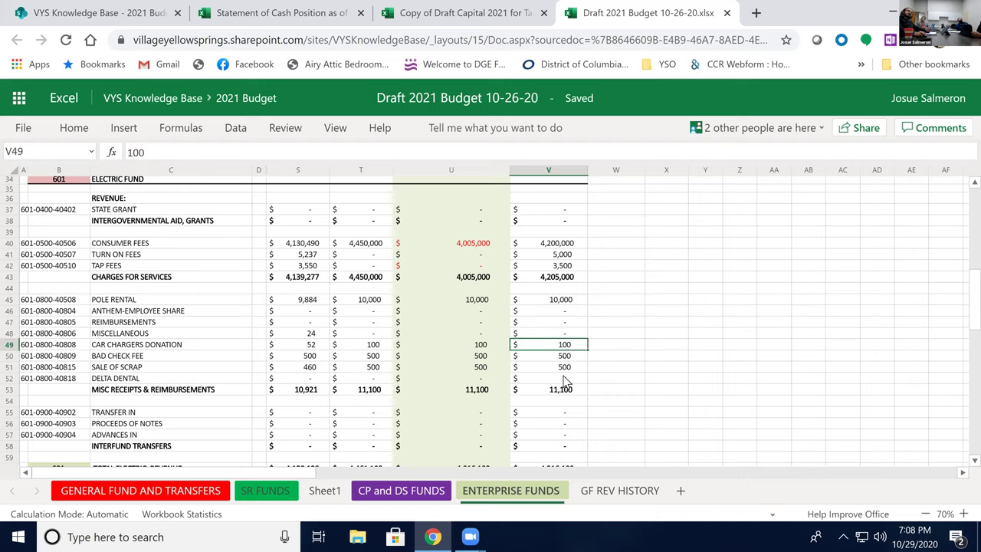
- Check the Electric Fund's total revenue for 2021
scroll(562, 381, down, 2)
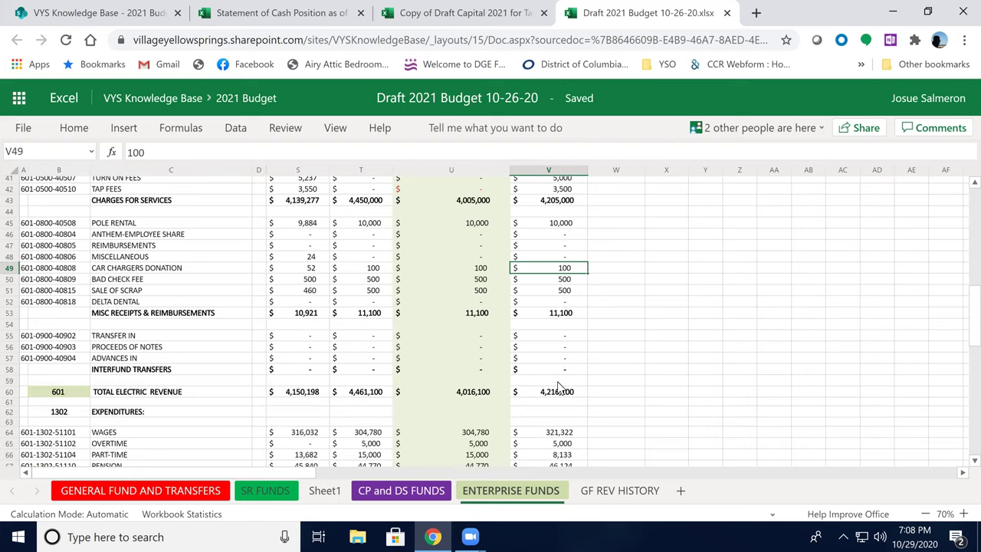
scroll(564, 385, down, 2)
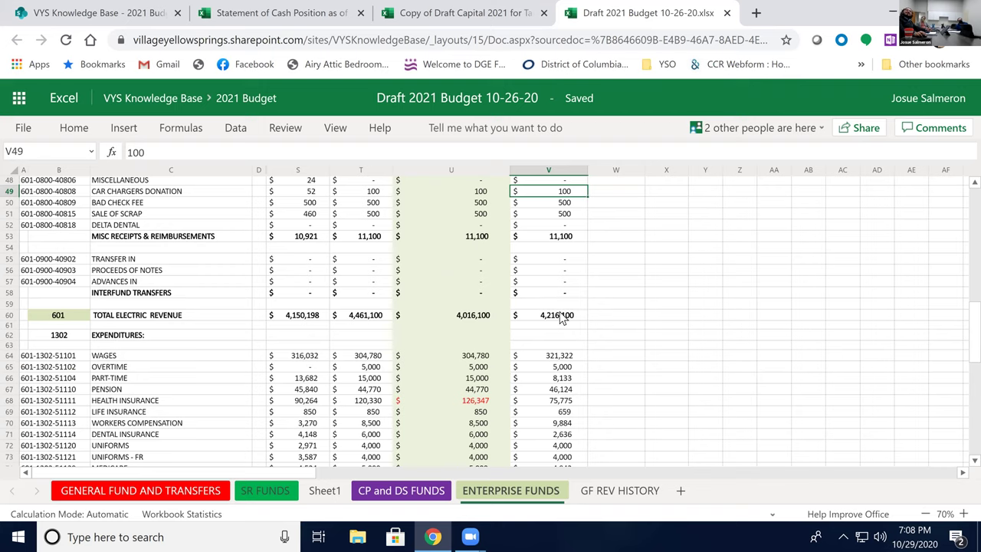
click(562, 318)
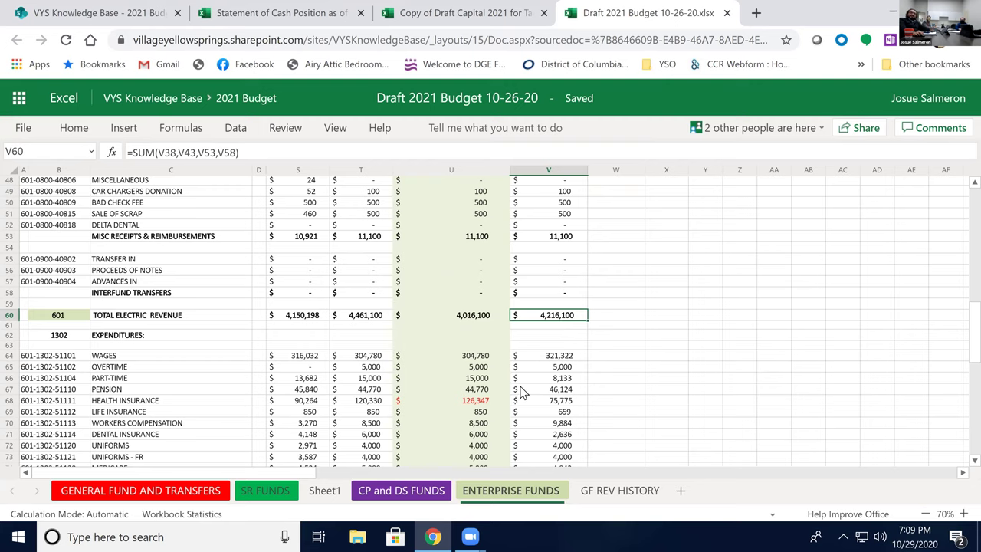
- Review the Electric Fund's 2021 wages, workers compensation and personnel services total
scroll(518, 394, down, 3)
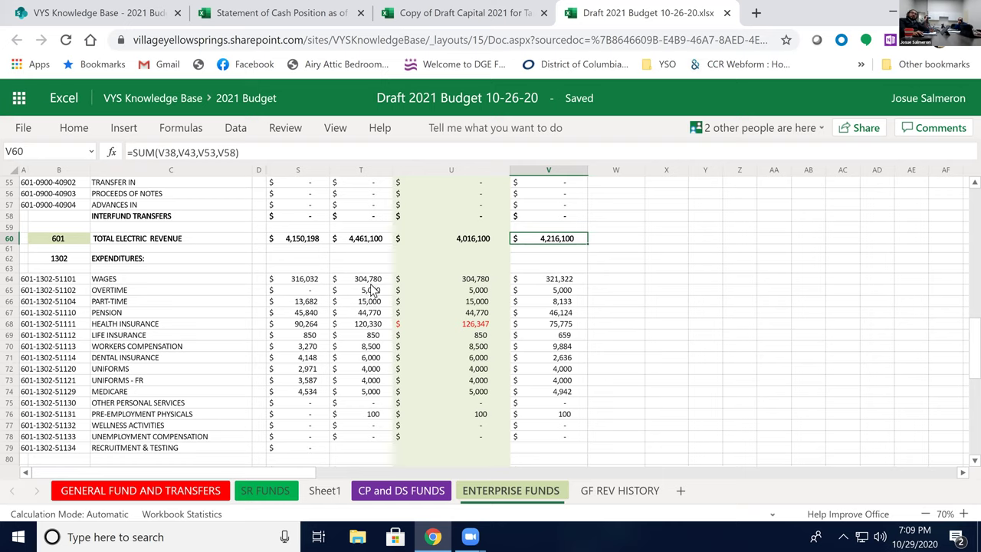
click(556, 280)
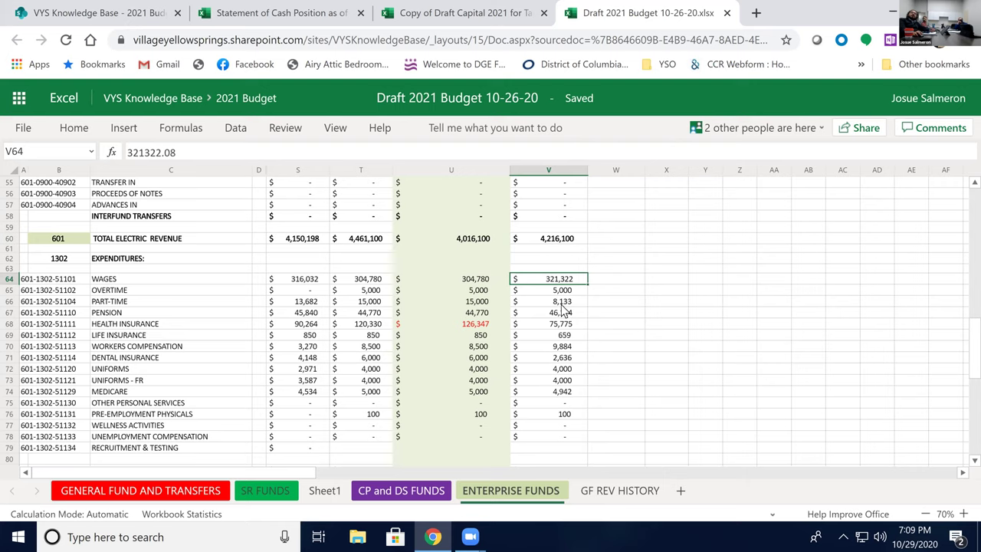
click(563, 349)
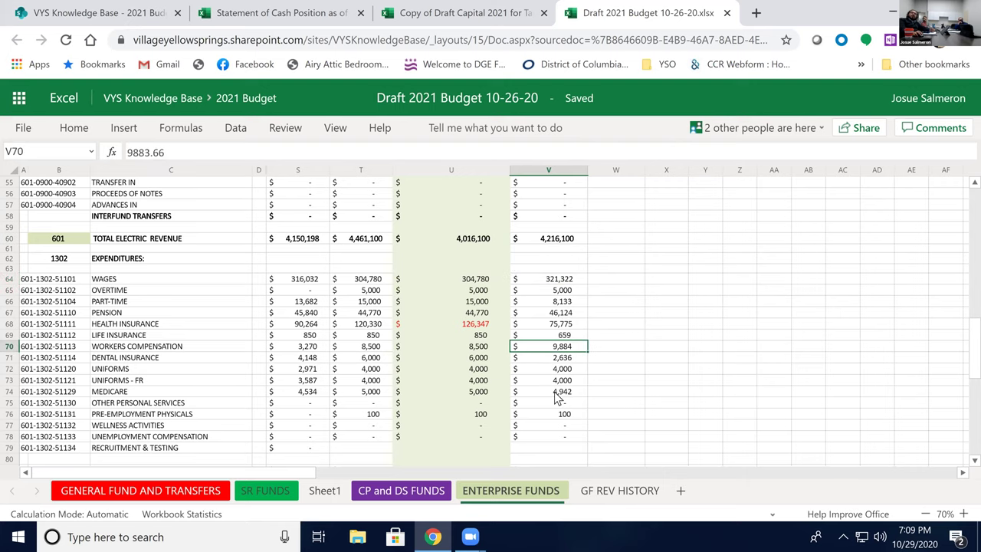
scroll(557, 397, down, 5)
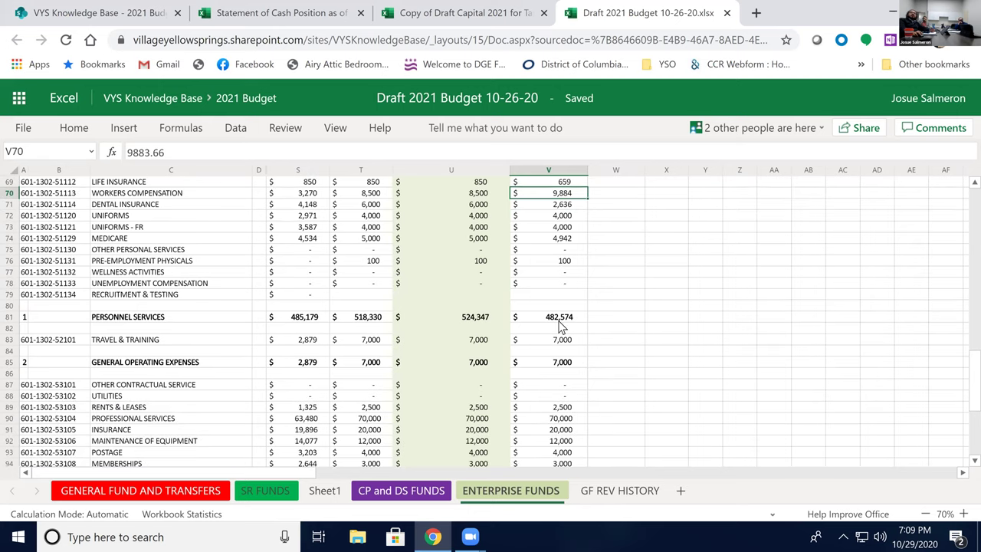
click(561, 320)
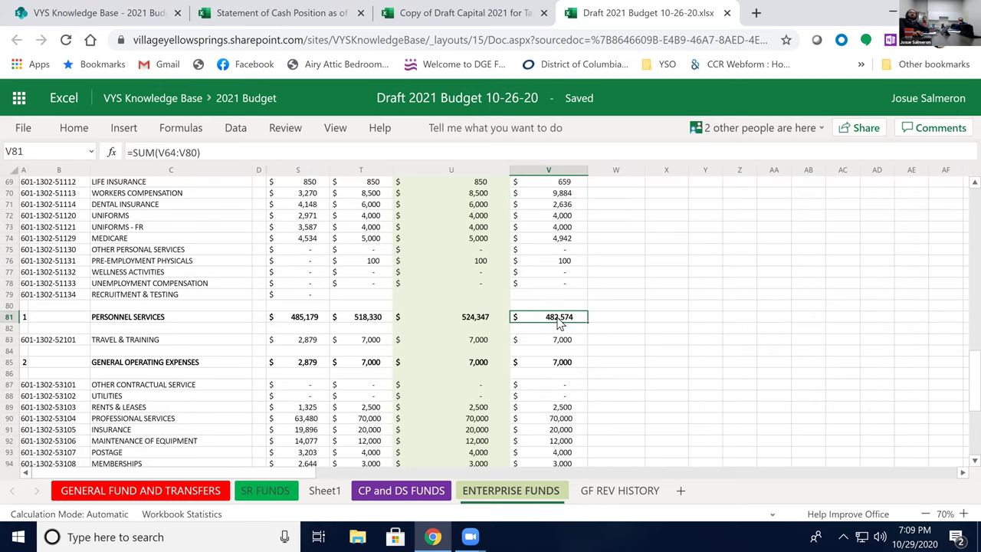
- Check the Electric Fund's 2021 general operating expenses and travel and training budget
click(554, 362)
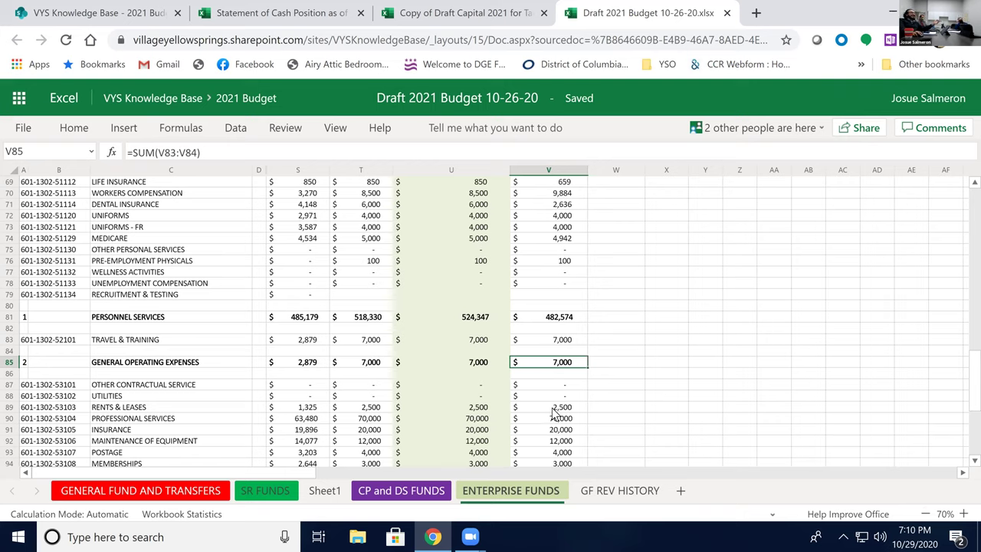
click(555, 373)
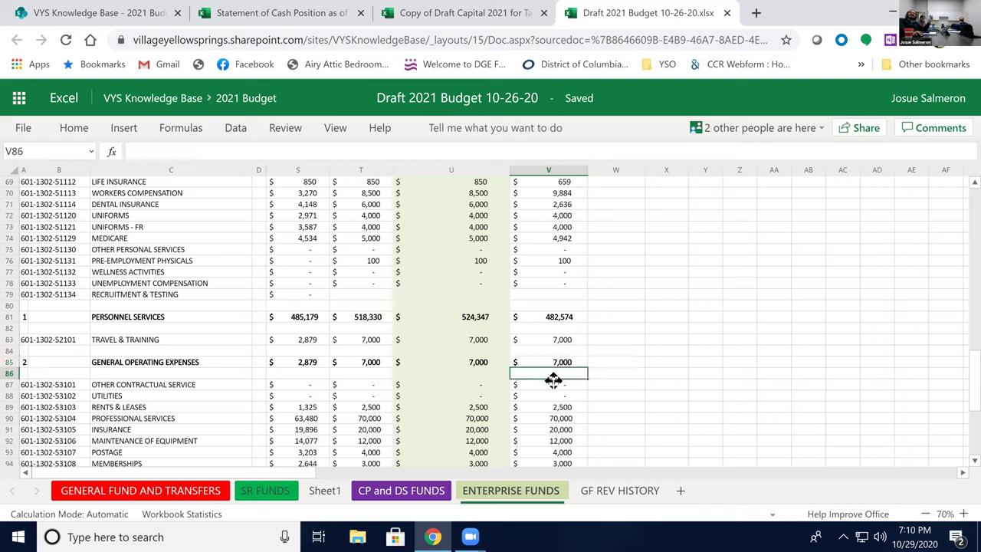
click(550, 338)
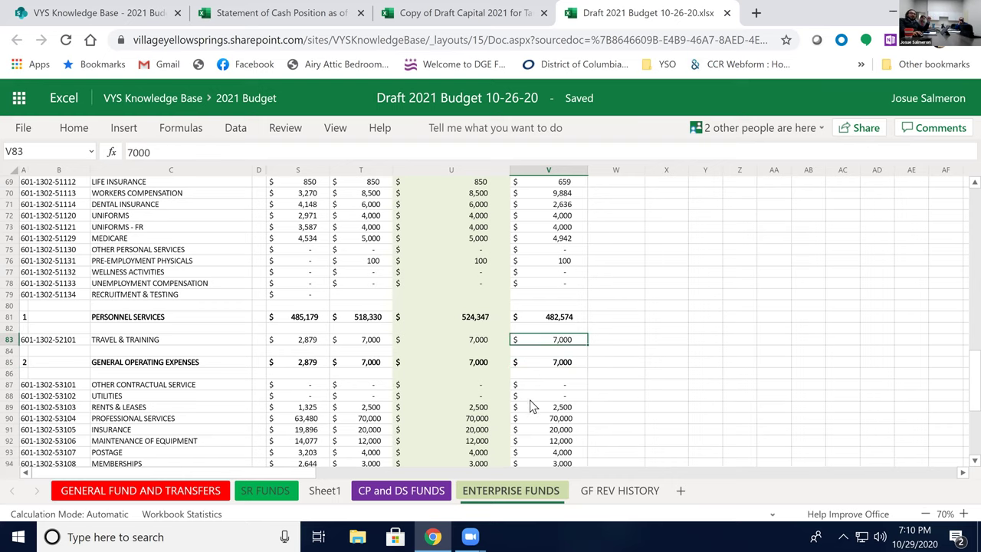
- Examine the Electric Fund's 2021 contractual services lines, focusing on the power cost and its AMP projection note
scroll(534, 414, down, 2)
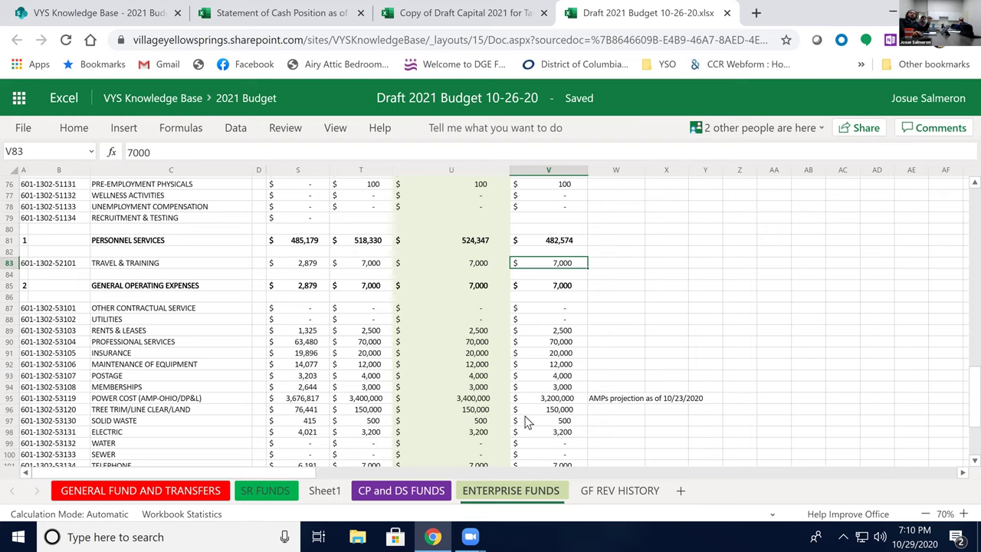
scroll(528, 419, down, 2)
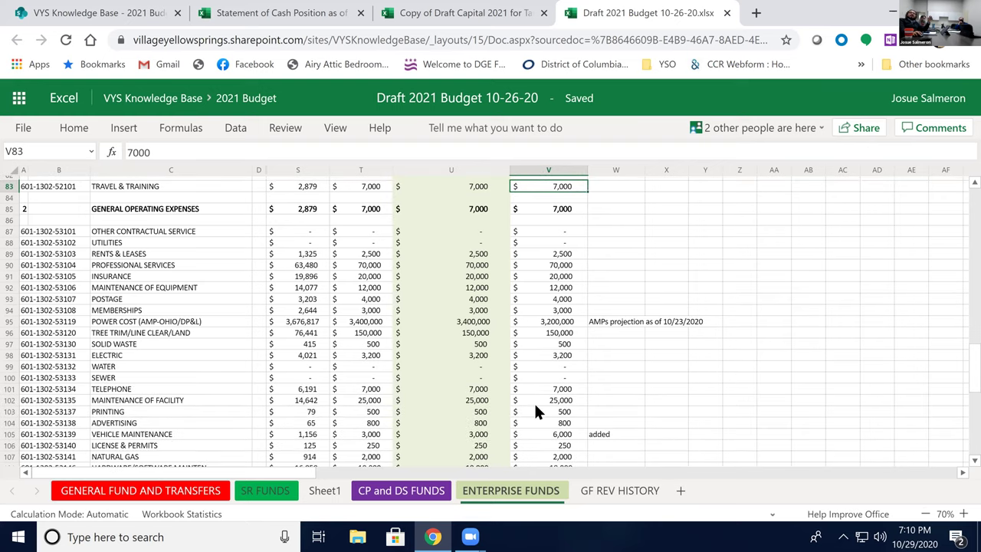
click(547, 324)
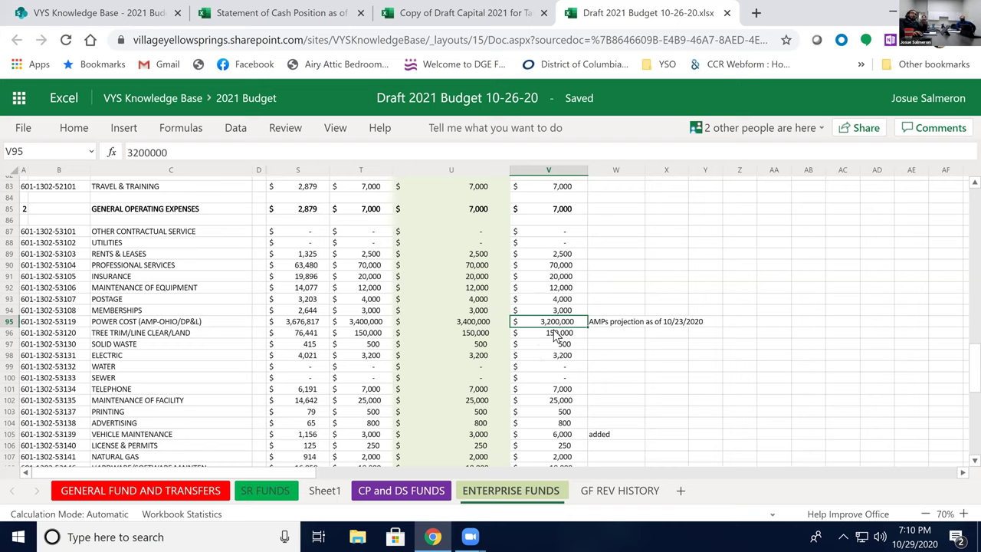
click(617, 323)
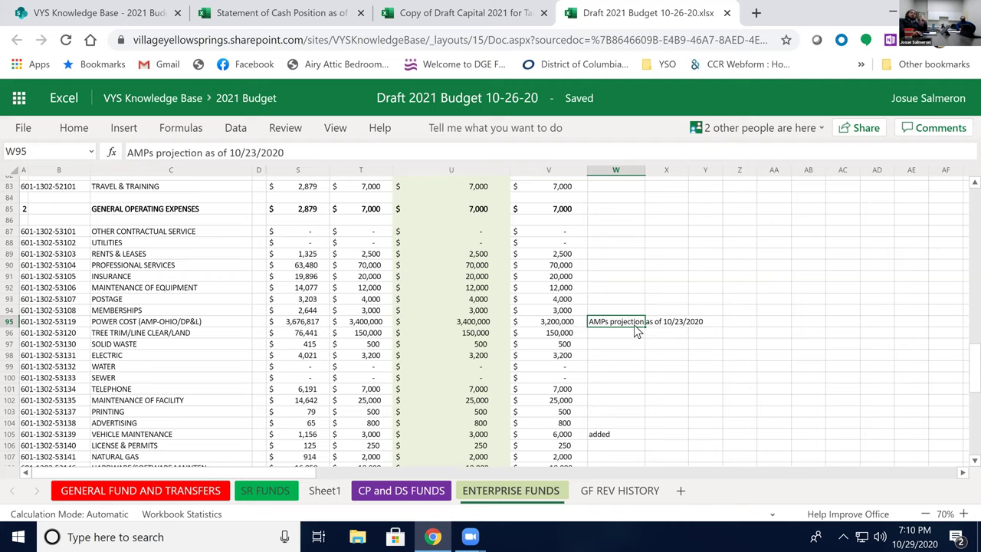
- Switch to the SharePoint library, look through the 2021 Budget files and go up to the Finances folder
click(146, 15)
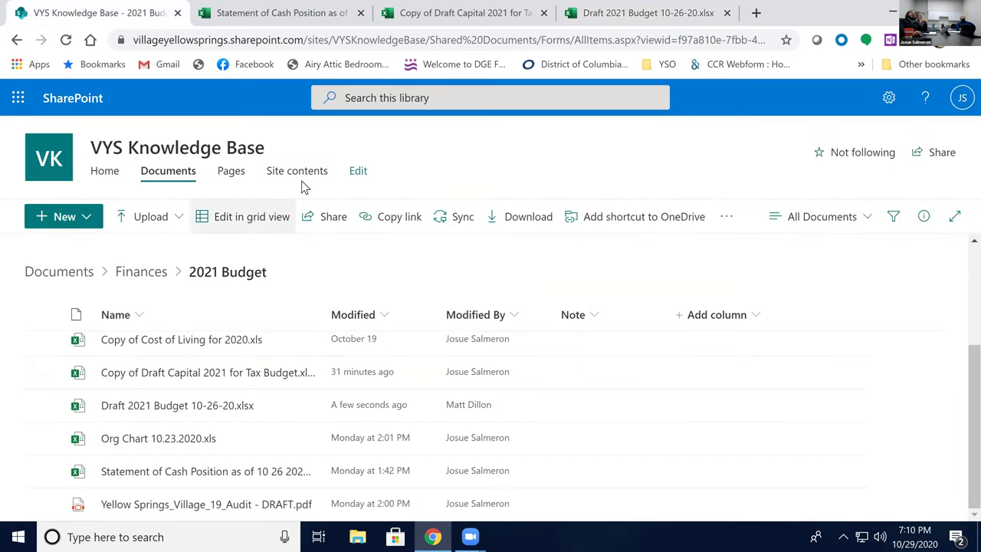
click(613, 13)
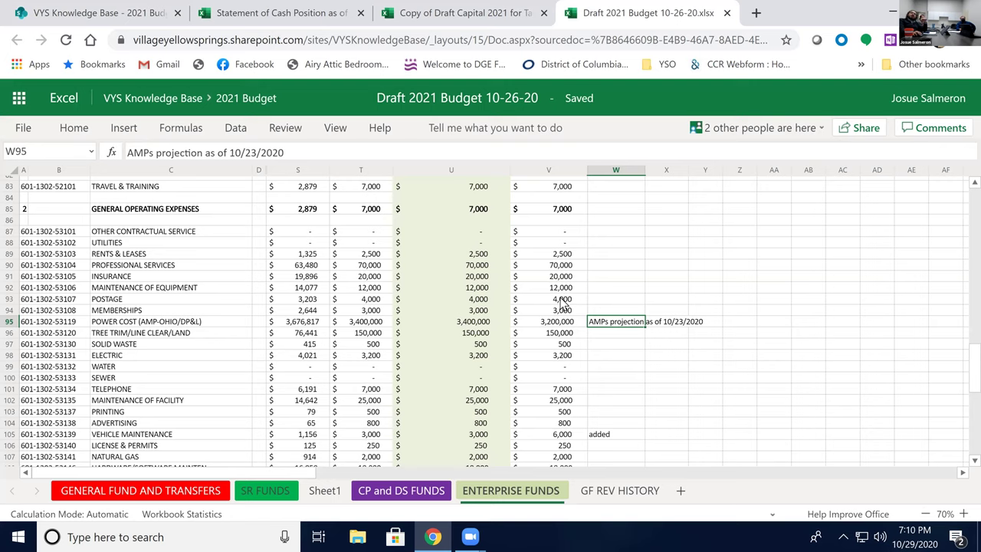
scroll(553, 354, down, 2)
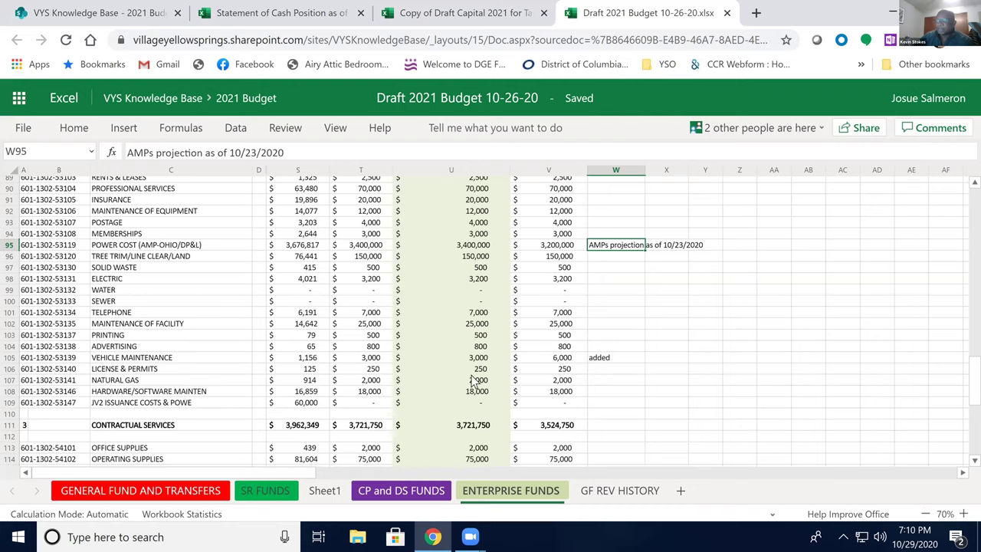
click(103, 13)
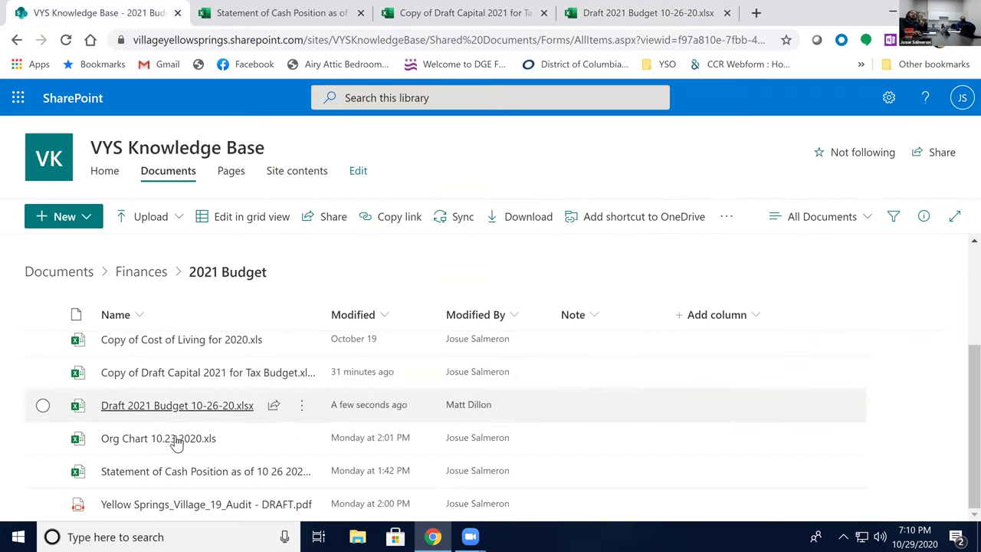
scroll(186, 437, up, 3)
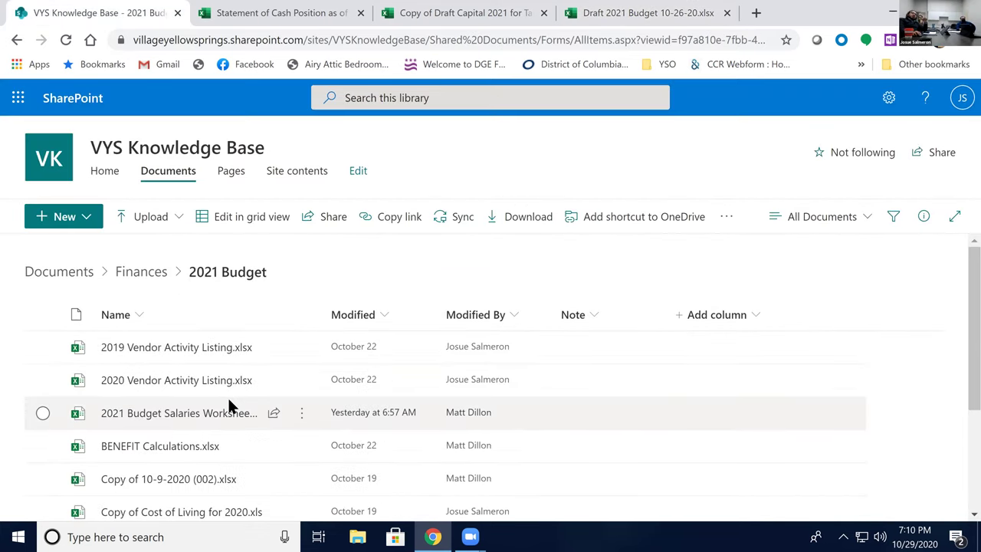
scroll(229, 406, down, 3)
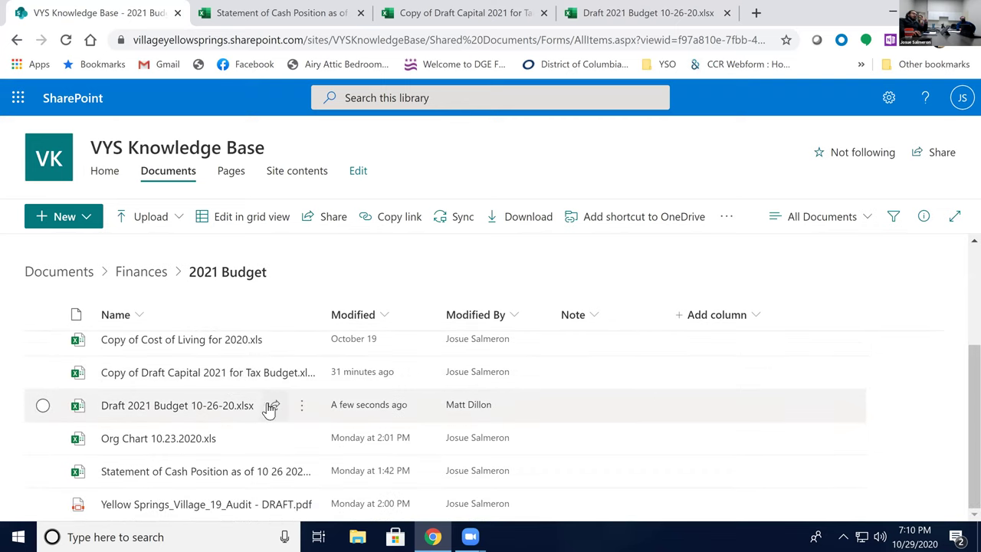
click(141, 273)
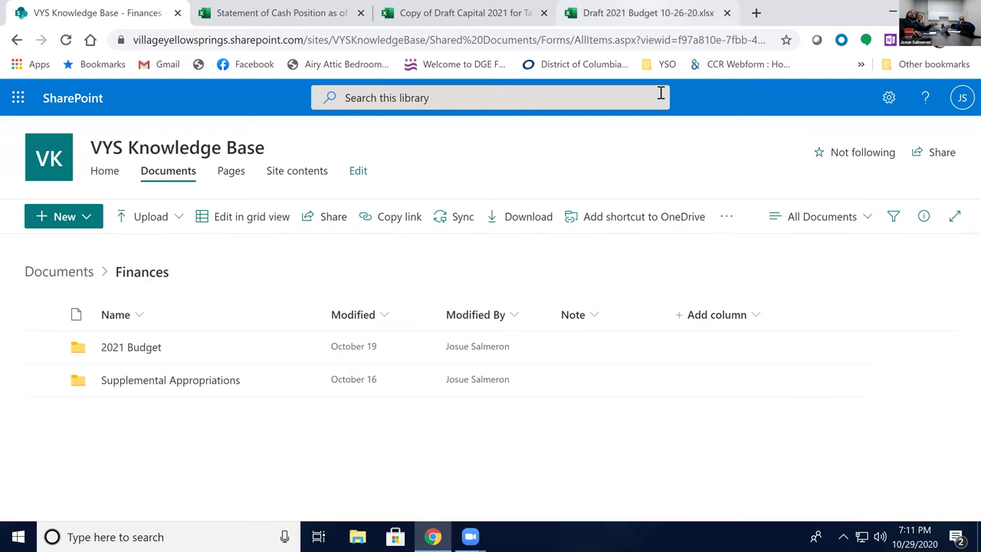
- Search the Finances folder in the SharePoint library for "amp"
key(ctrl+4)
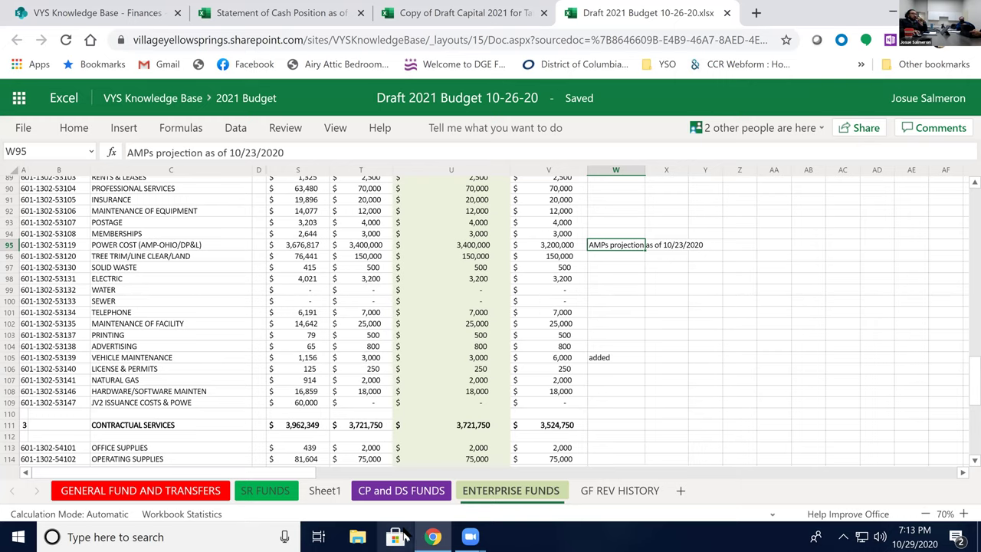
click(140, 20)
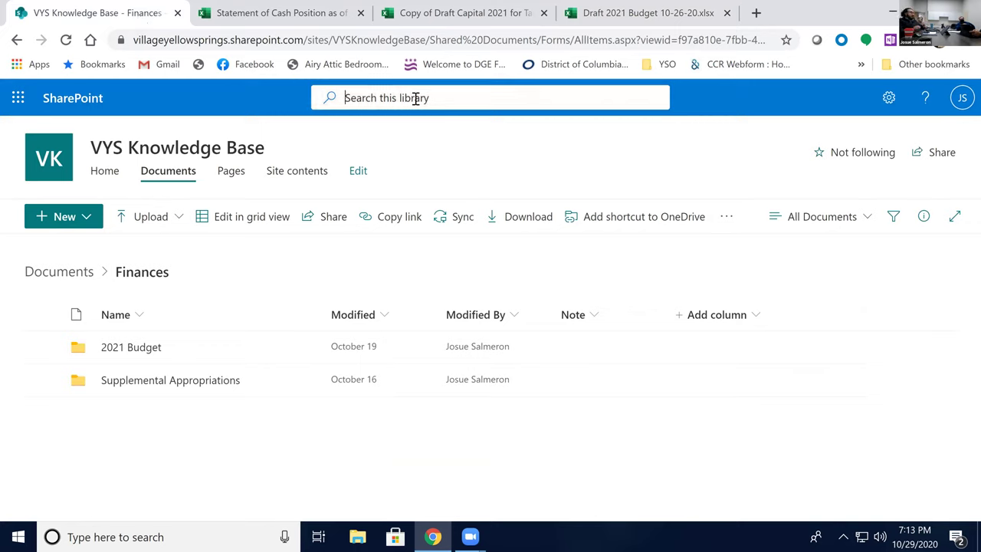
text(amp)
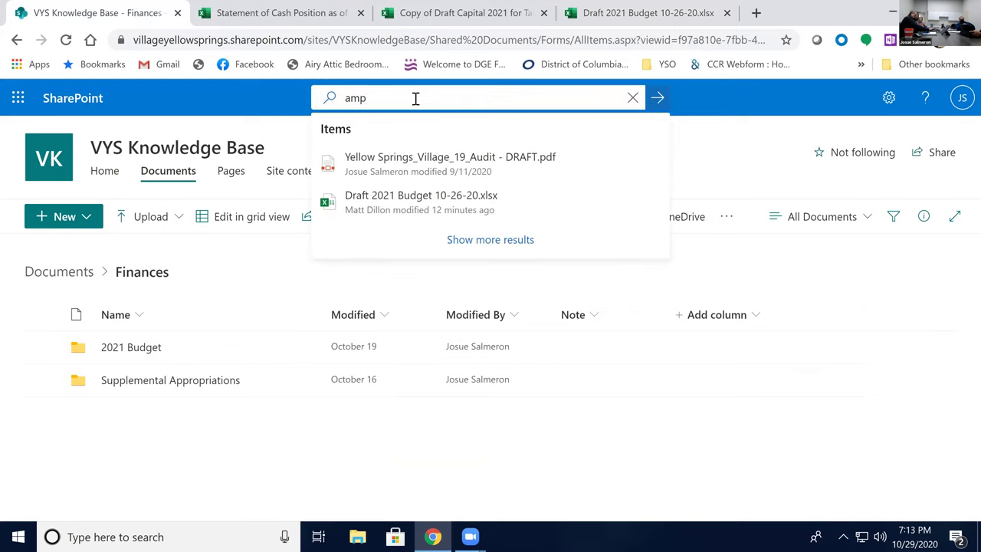
key(Return)
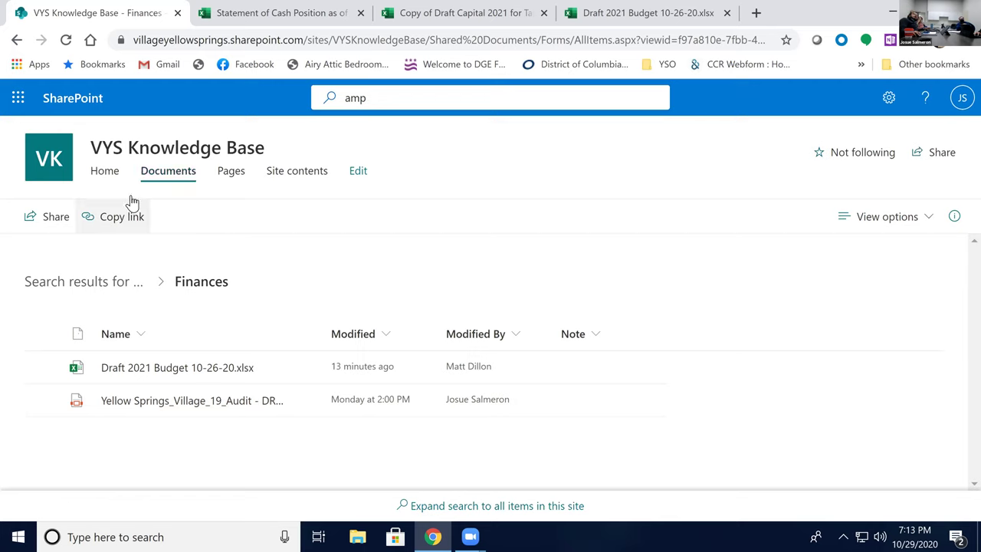
- Search the entire Documents library for "amp" and look through the matching files
click(168, 187)
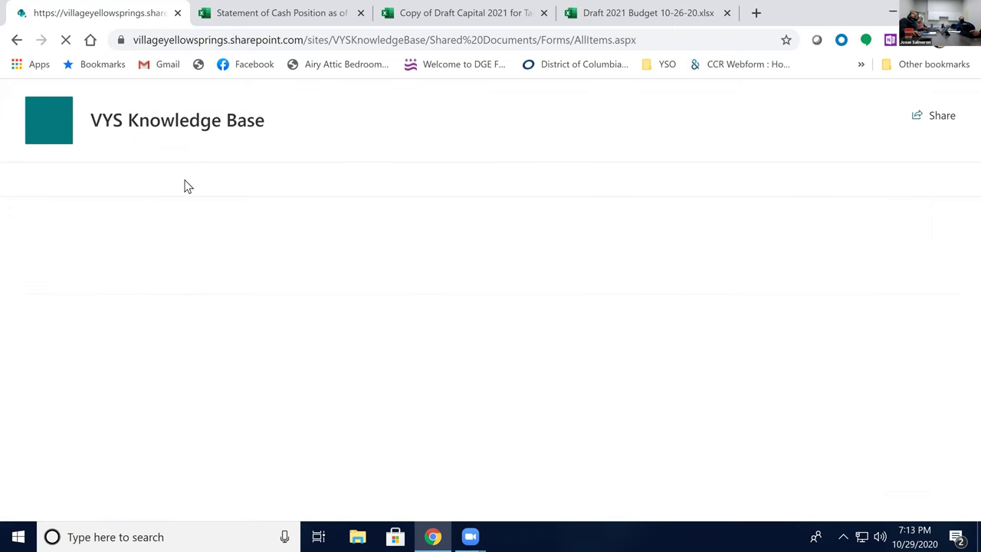
click(383, 96)
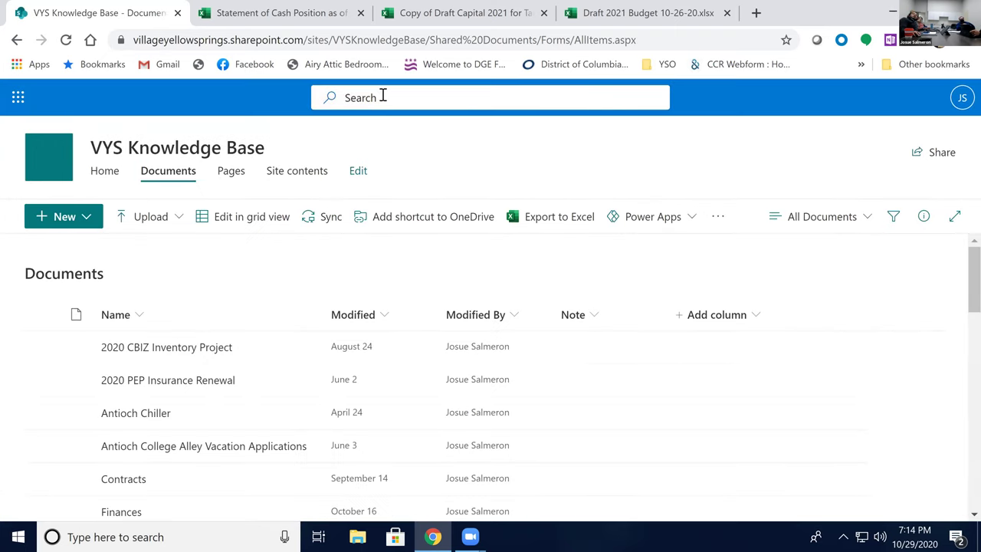
text(amp)
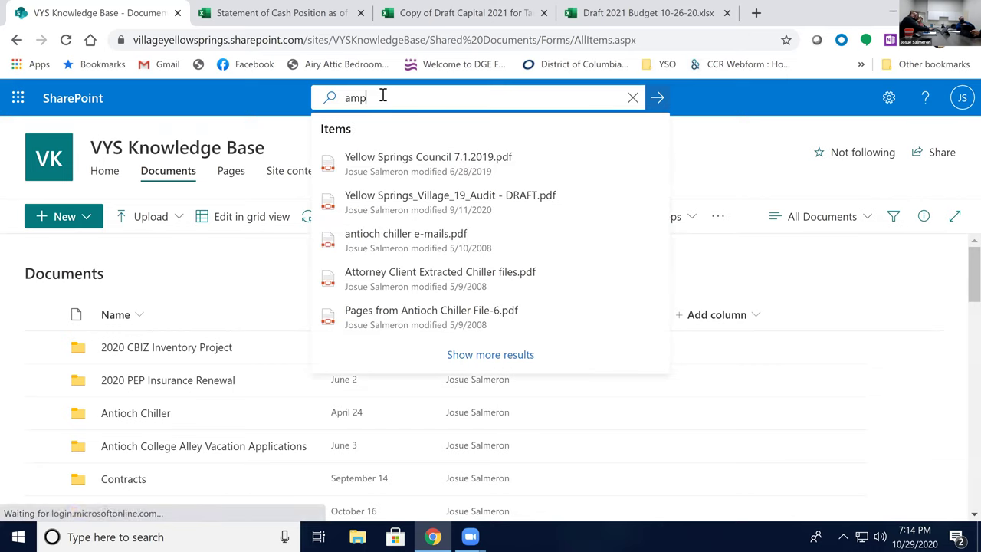
key(Return)
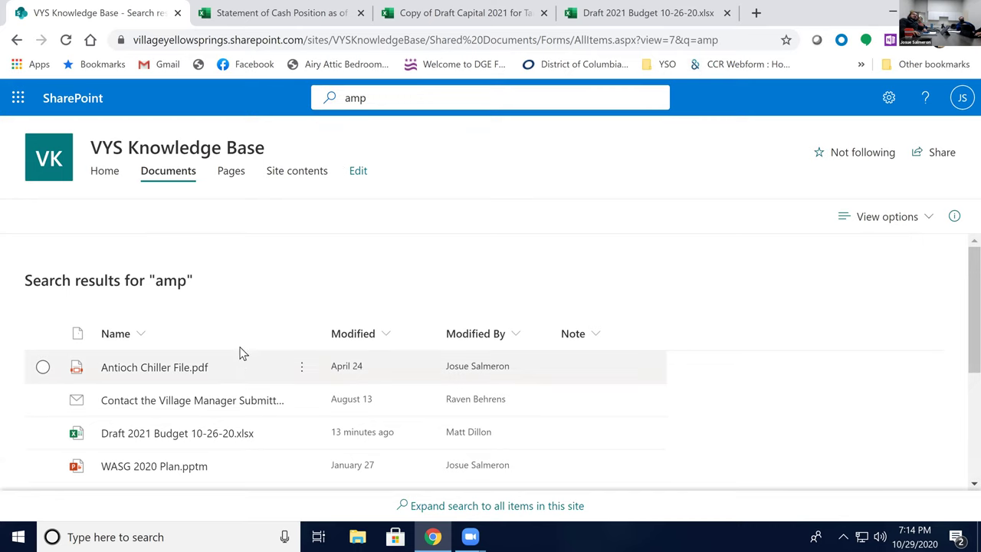
scroll(256, 366, down, 1)
scroll(256, 366, down, 1)
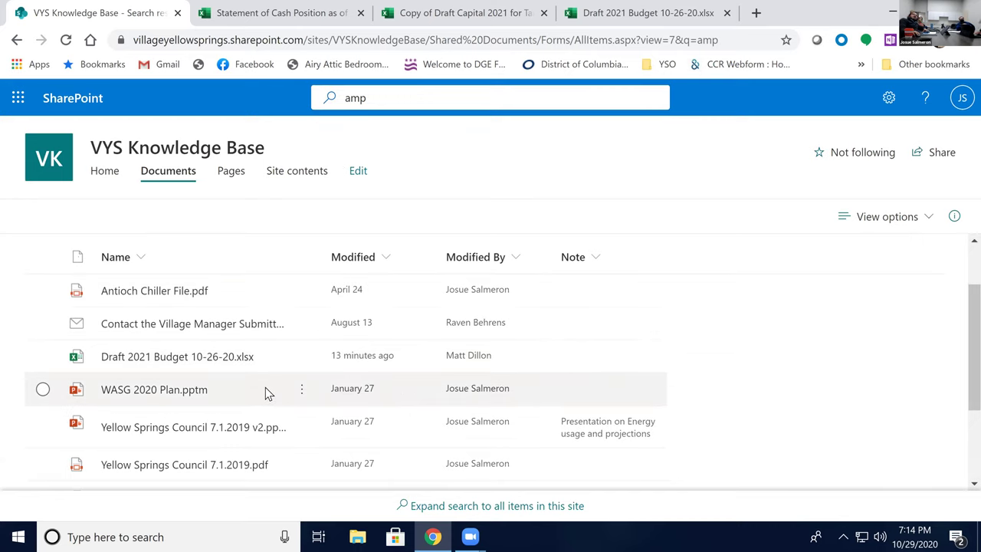
scroll(265, 388, down, 2)
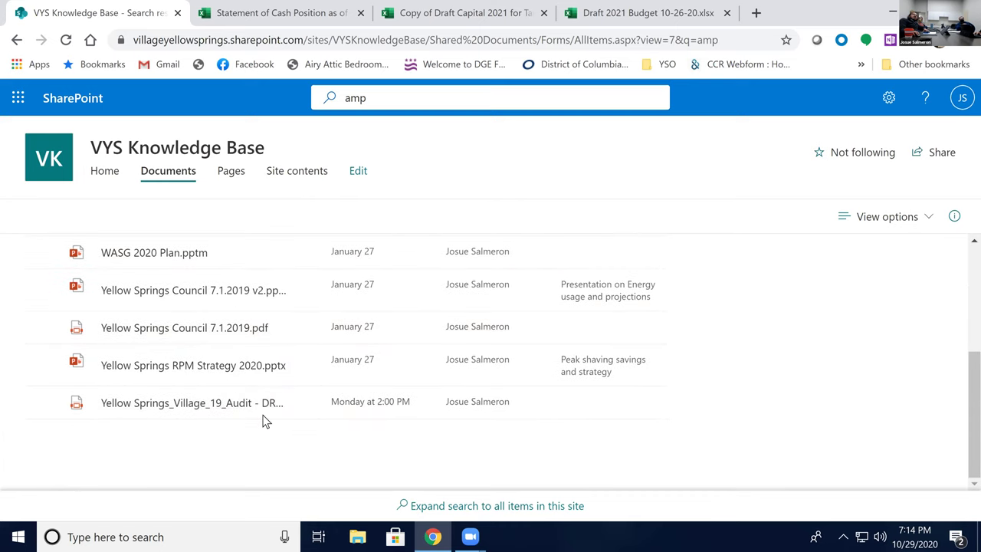
- Open Yellow Springs RPM Strategy 2020.pptx and look through its slides, including the 2020 and 2019 Transmission Savings
click(246, 368)
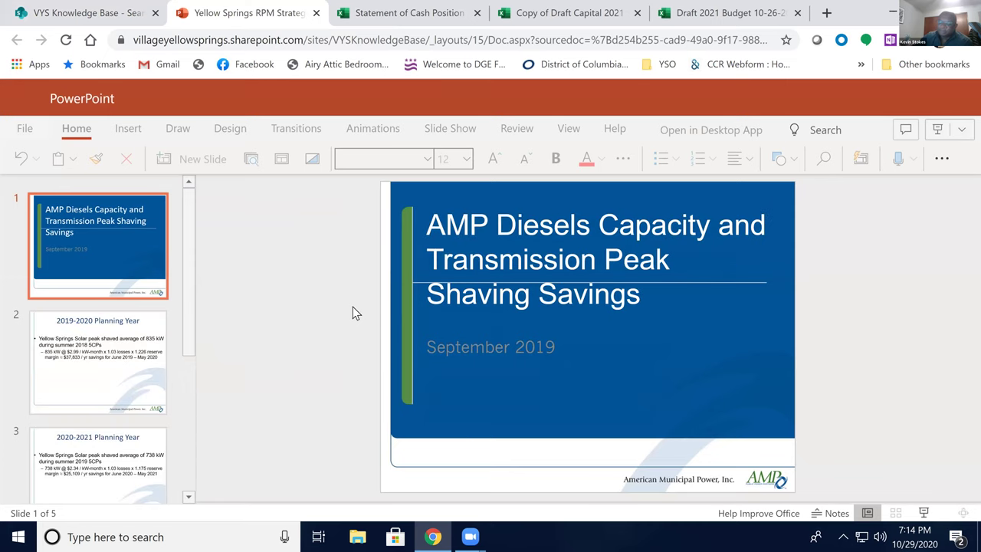
key(Down)
key(Down)
key(Down)
key(Down)
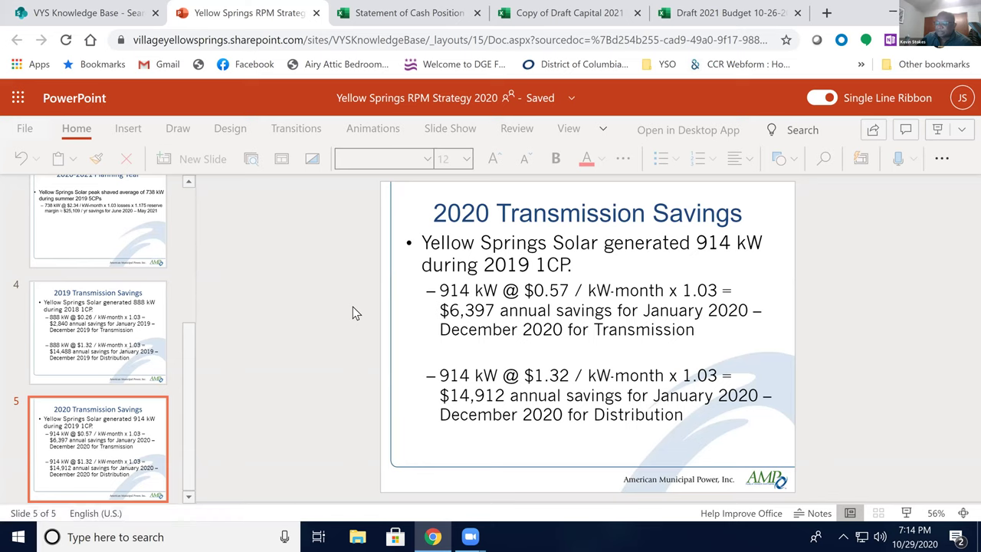
key(Up)
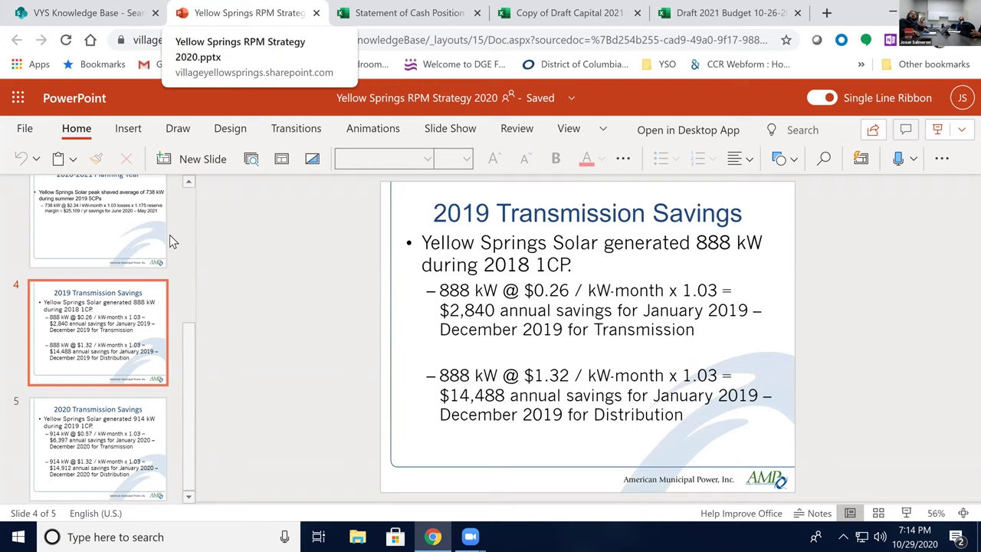
- Close the RPM Strategy presentation and open WASG 2020 Plan.pptm at its Energy slide
key(ctrl+w)
scroll(208, 367, up, 1)
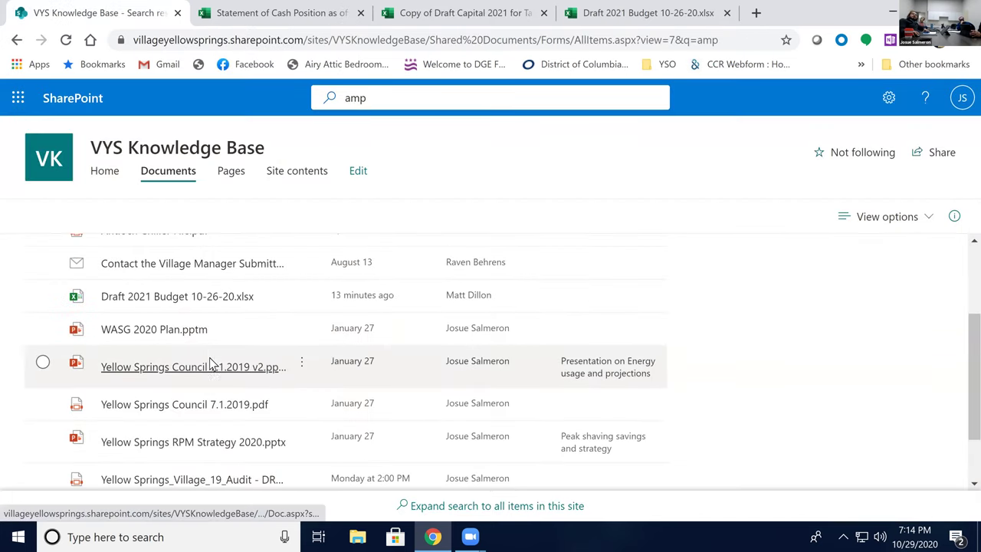
click(192, 337)
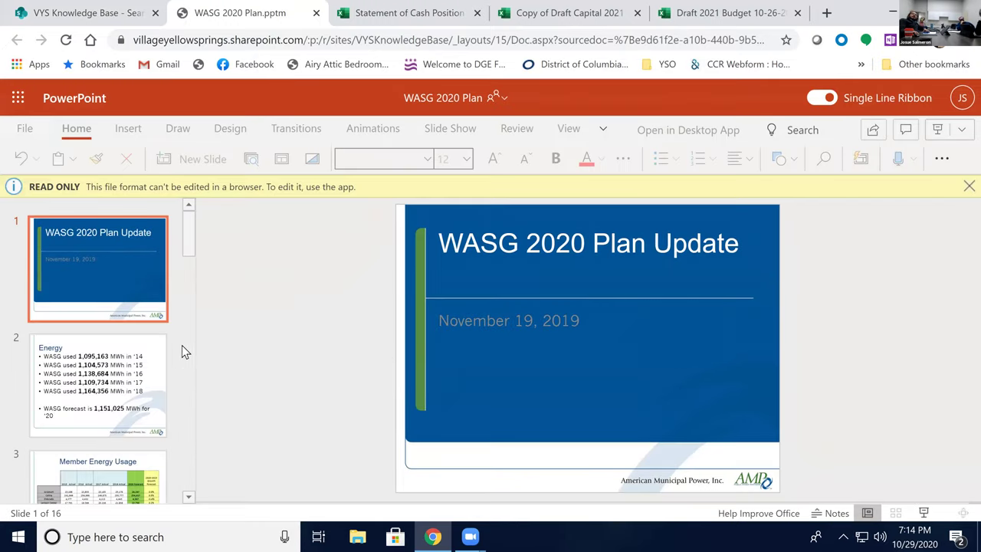
click(138, 372)
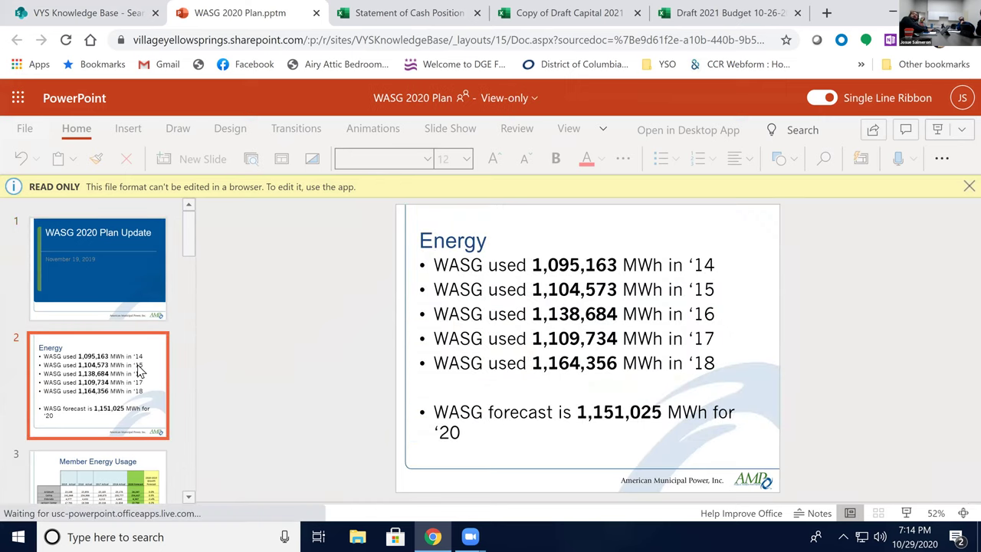
- Look through the WASG 2020 Plan slides from the member energy usage to Piqua Peakers, covering rates, energy resources and pool purchases
key(Down)
key(Down)
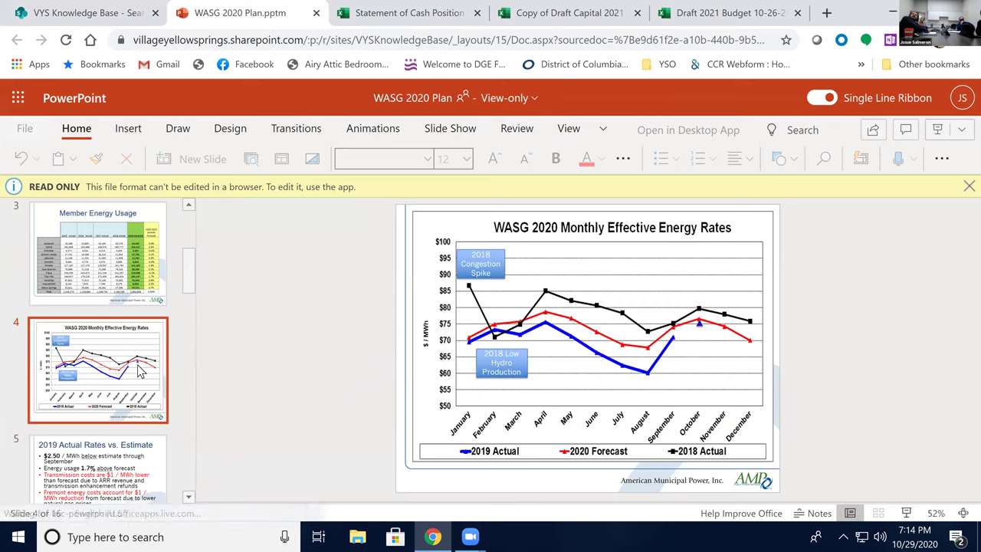
key(Down)
key(Down)
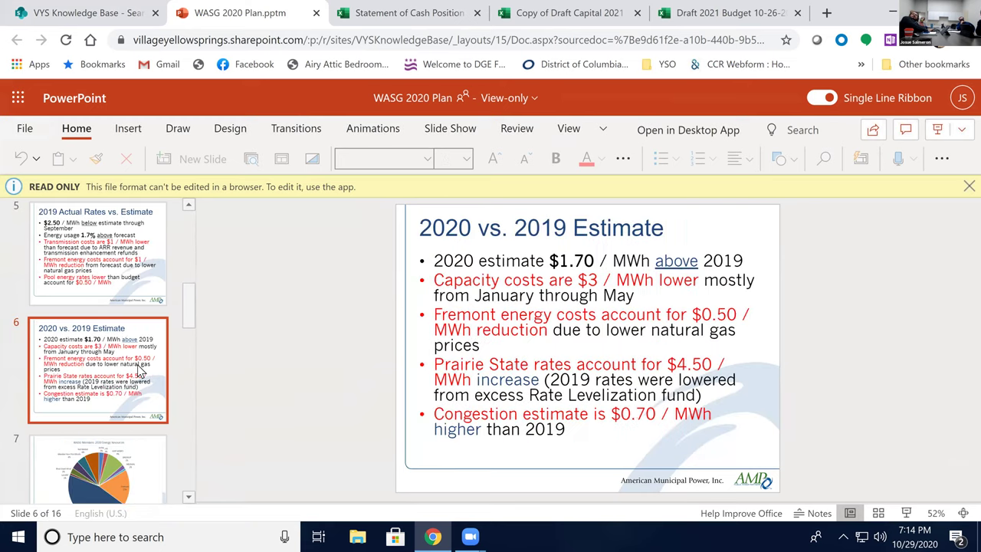
key(Down)
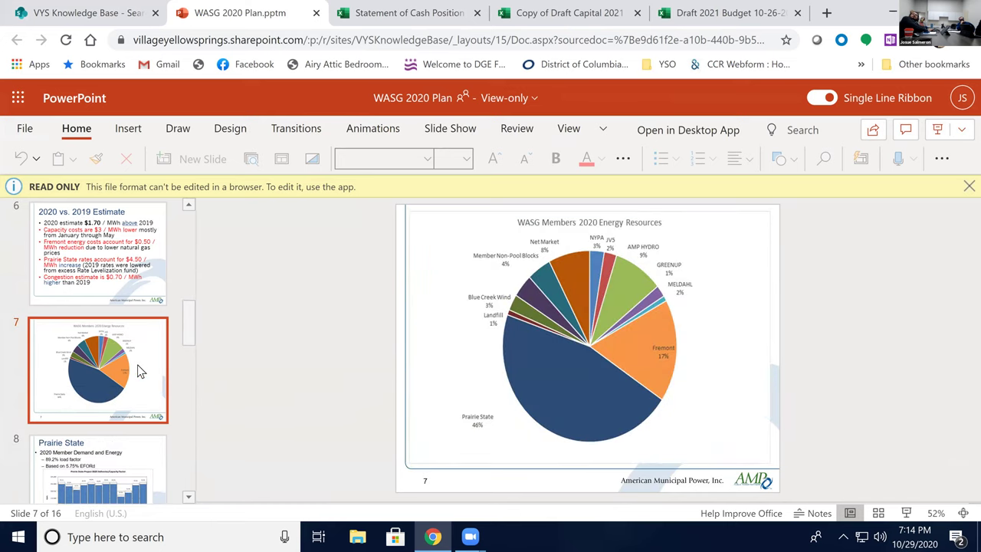
key(Down)
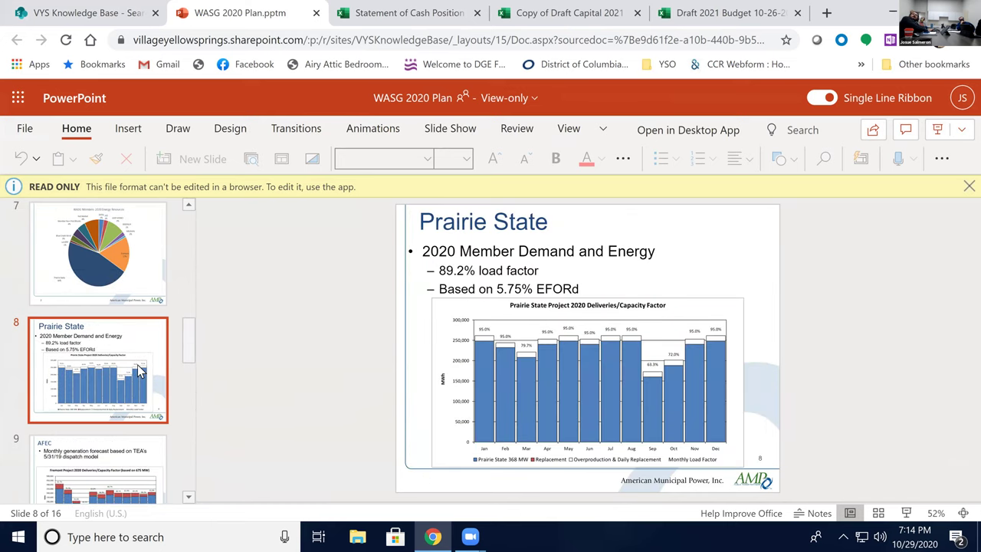
key(Down)
key(Down)
key(Down)
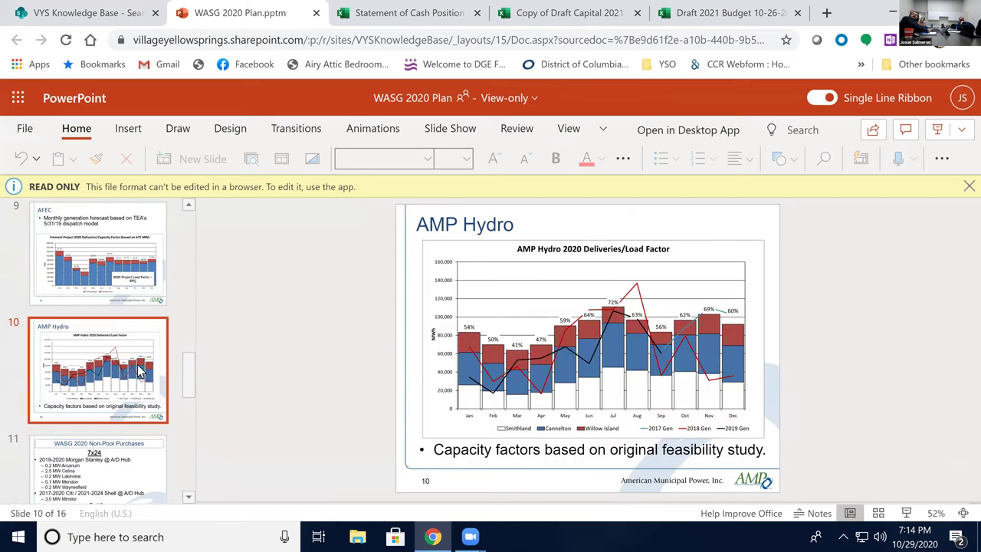
key(Down)
key(Down)
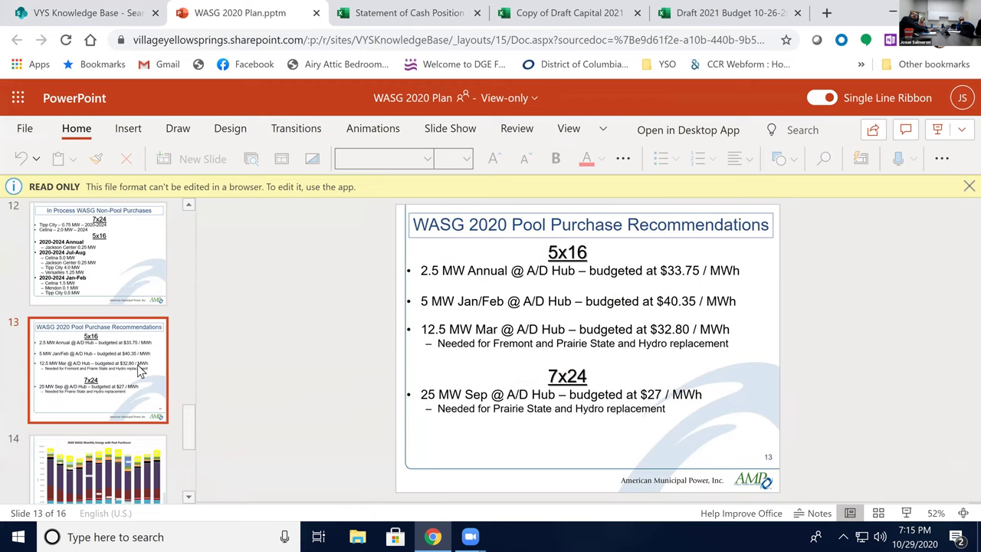
key(Down)
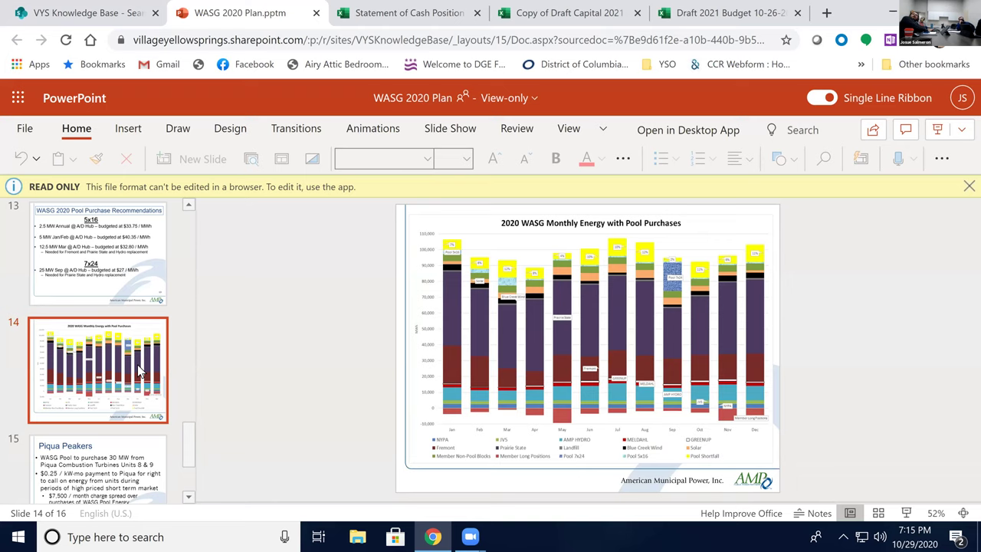
key(Down)
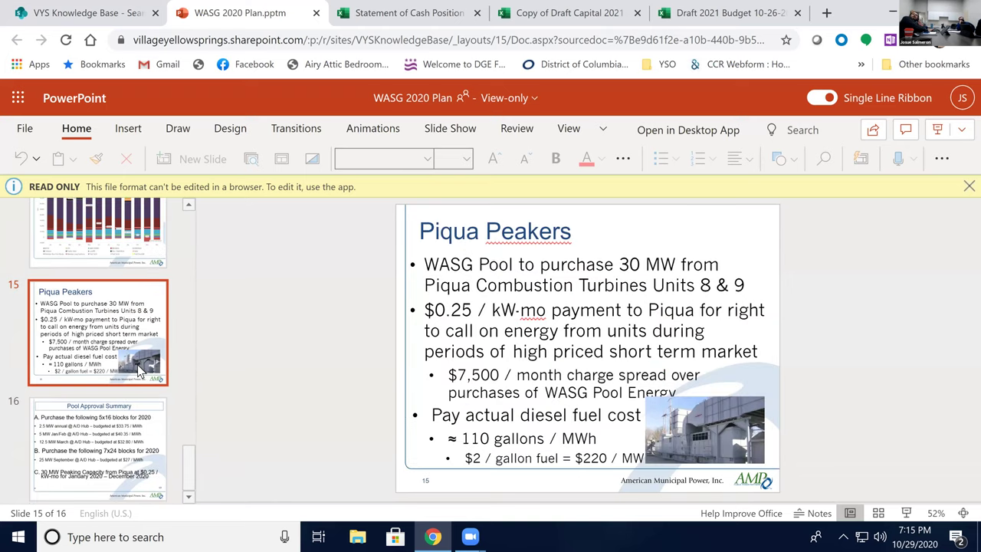
- View the Pool Approval Summary slide, then close WASG 2020 Plan.pptm and return to the Draft 2021 Budget 10-26-20 workbook
key(Down)
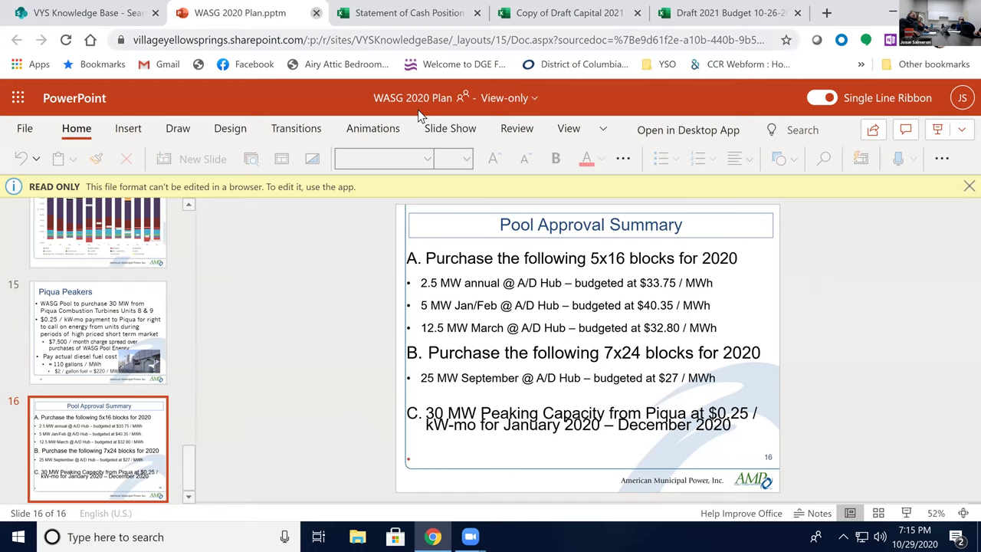
key(ctrl+shift+Tab)
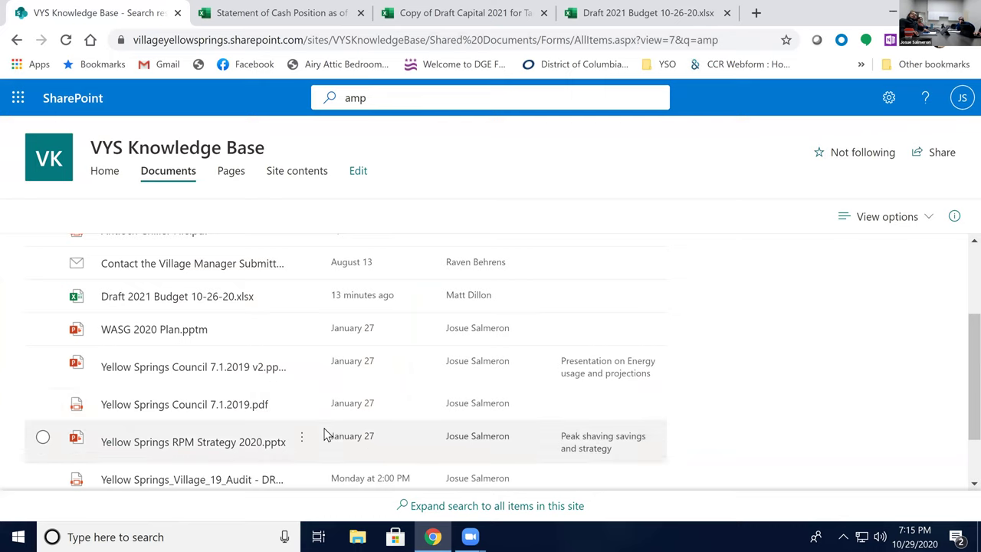
scroll(324, 431, up, 2)
scroll(325, 432, up, 1)
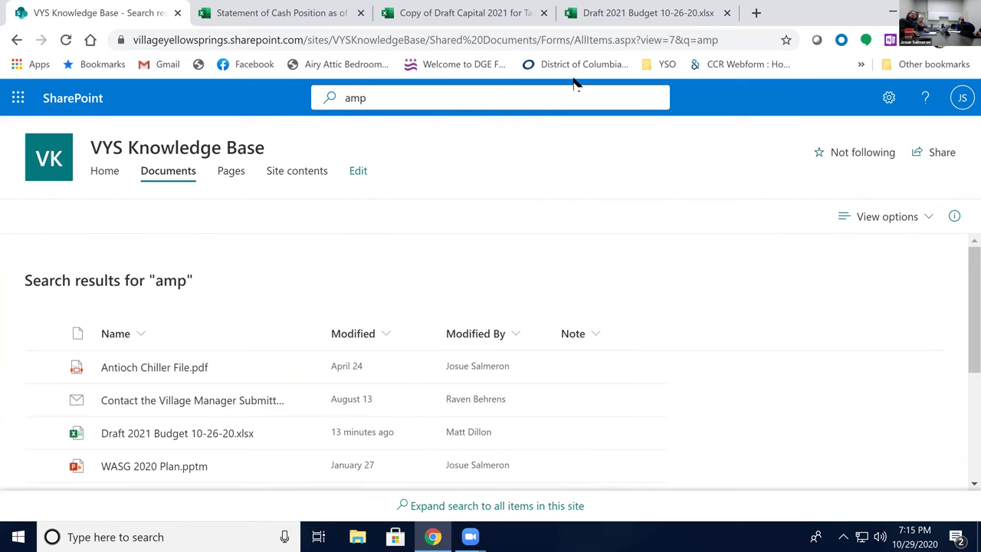
key(ctrl+4)
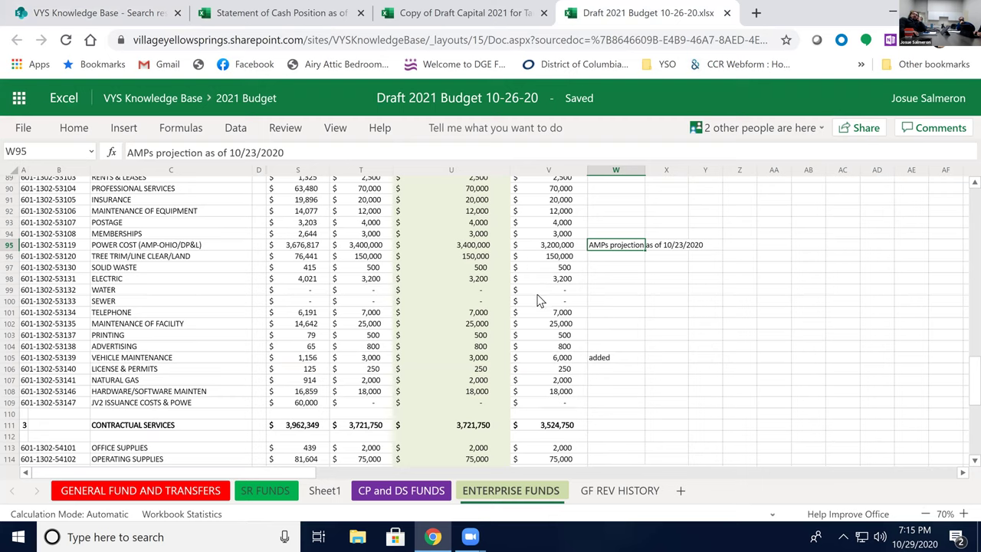
- Compare the Electric Fund's Contractual Services totals in T111 and V111 on the ENTERPRISE FUNDS sheet
scroll(532, 347, down, 2)
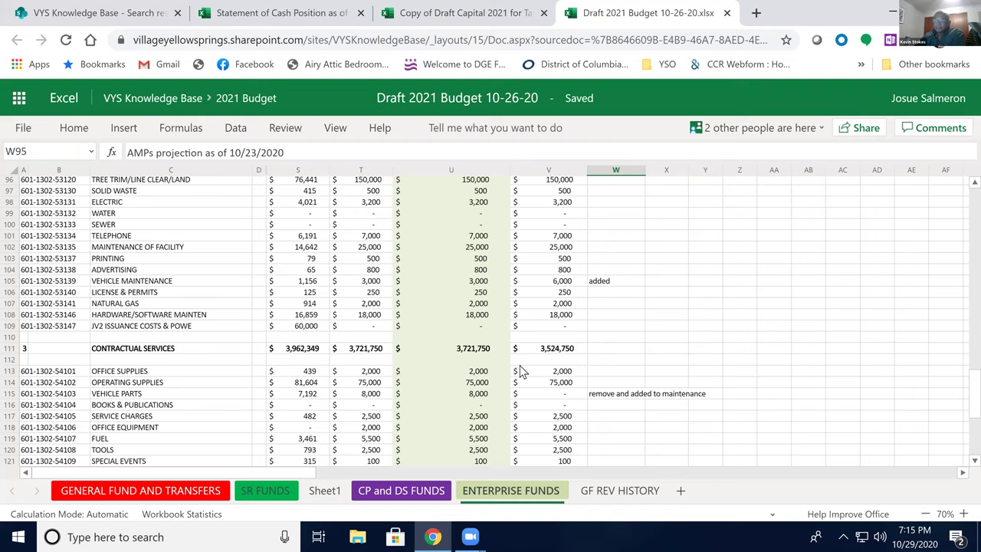
scroll(519, 372, down, 2)
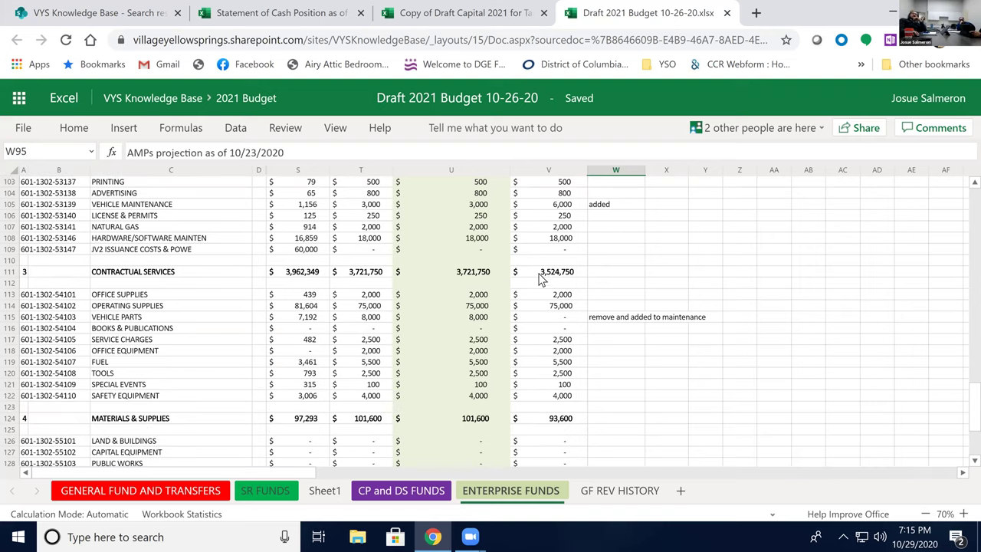
click(366, 275)
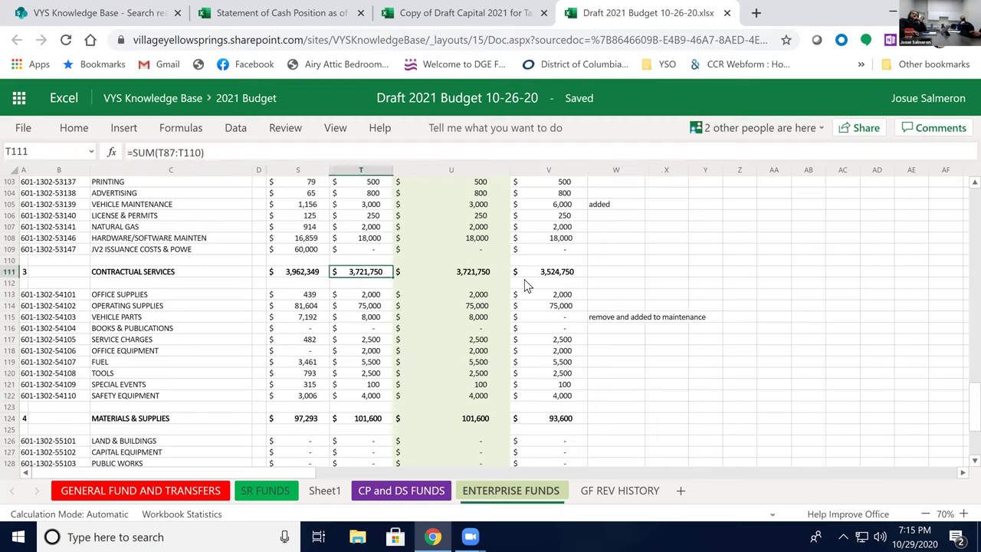
click(552, 274)
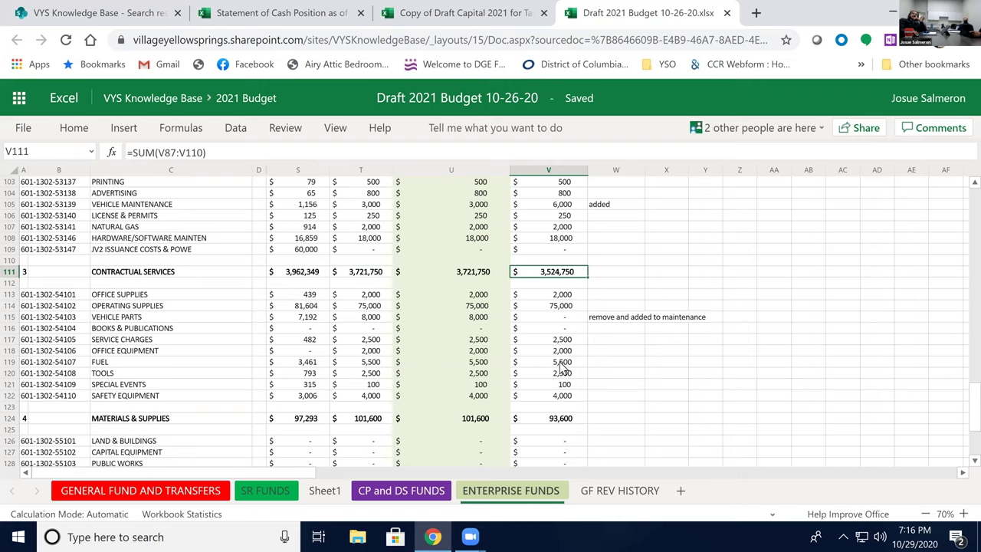
- Compare the Power Cost (AMP-Ohio/DP&L) amounts in row 95 across columns S, T and V
scroll(562, 368, up, 7)
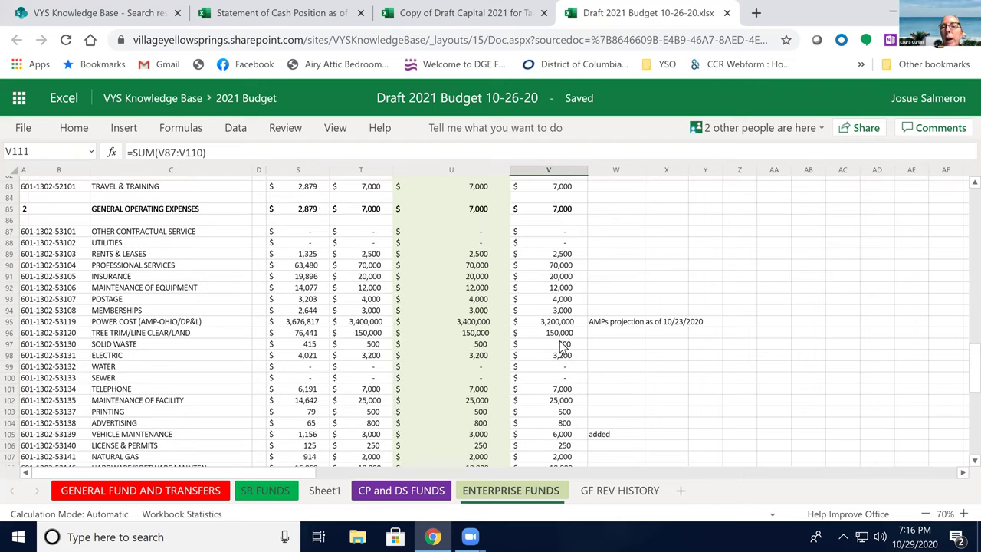
click(364, 322)
click(302, 325)
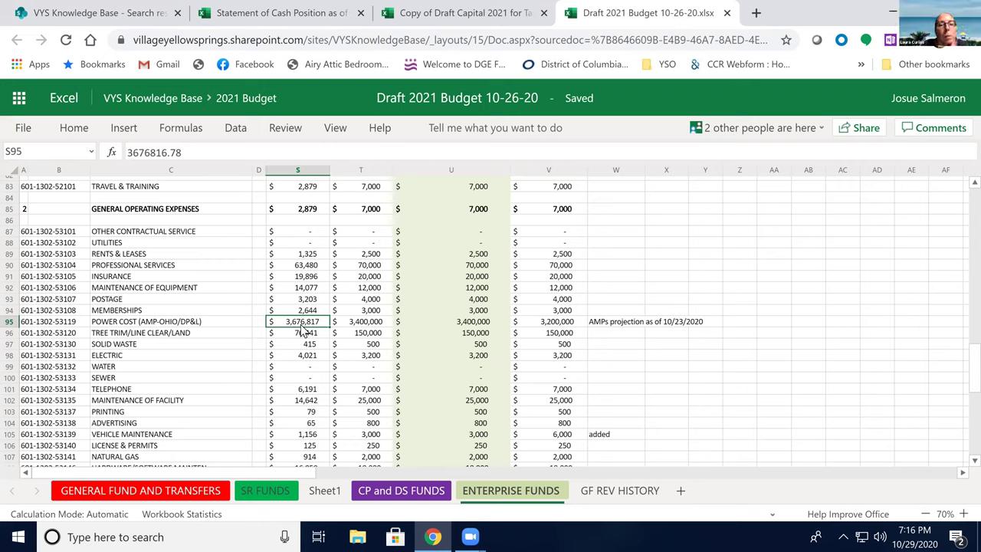
click(362, 325)
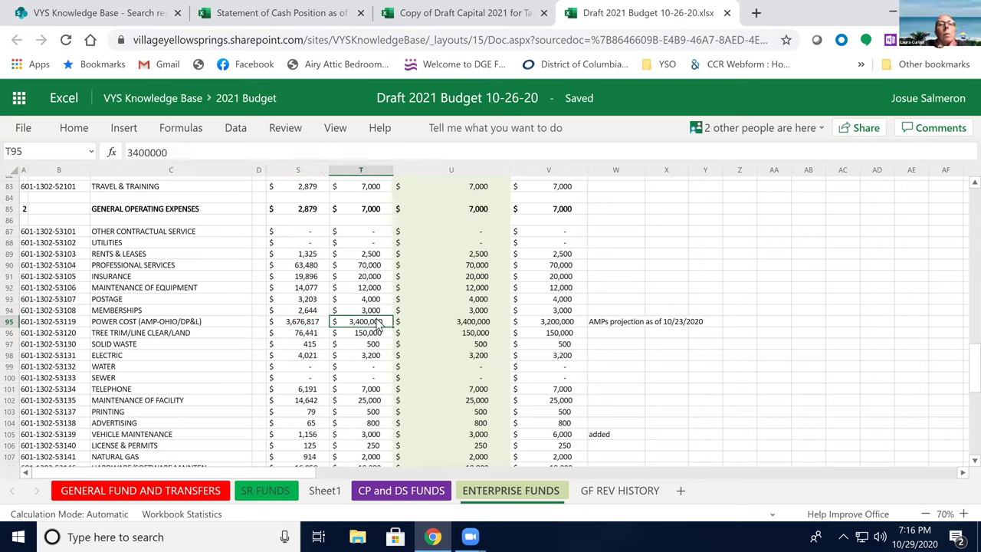
click(558, 324)
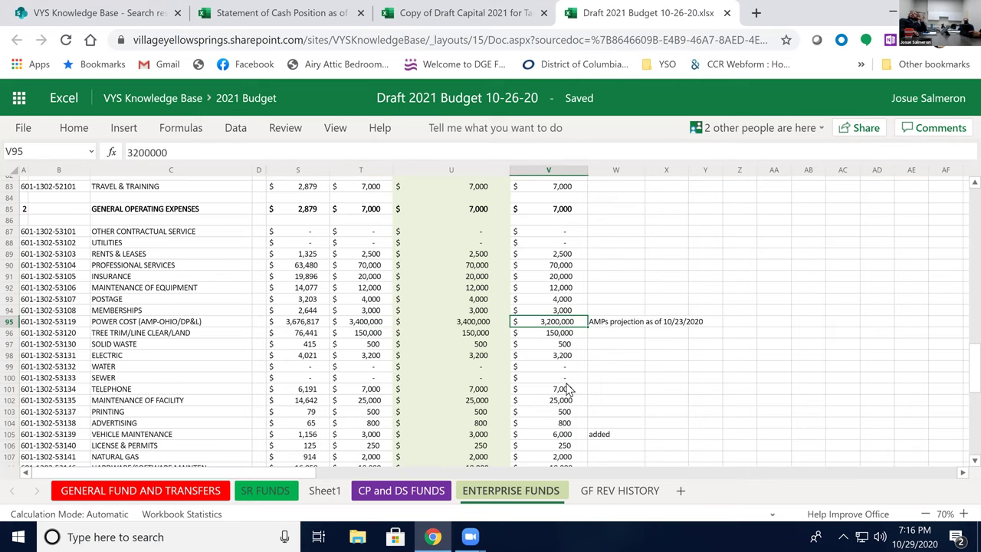
- Check the Contractual Services total in V111 again and compare the Materials & Supplies totals in T124 and V124
scroll(564, 392, down, 2)
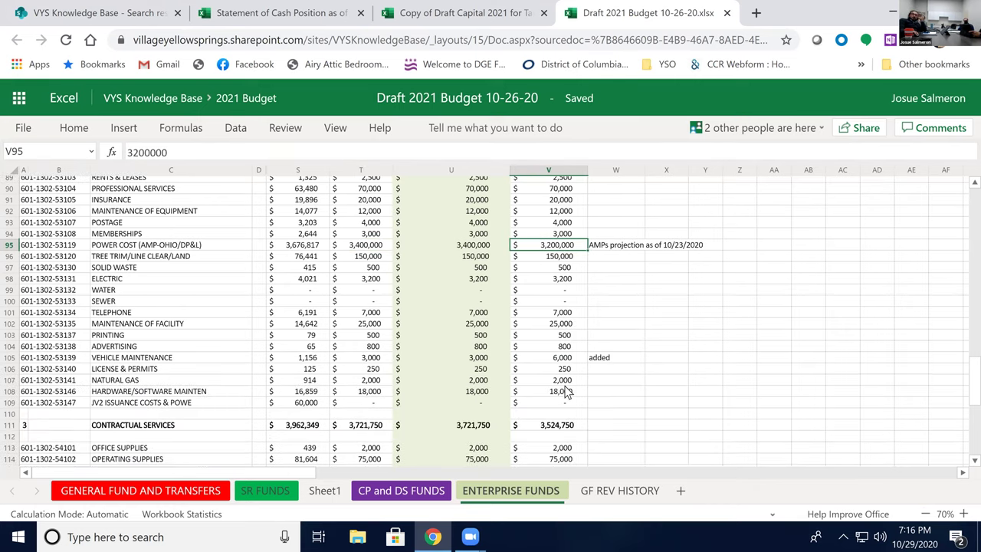
scroll(564, 392, down, 2)
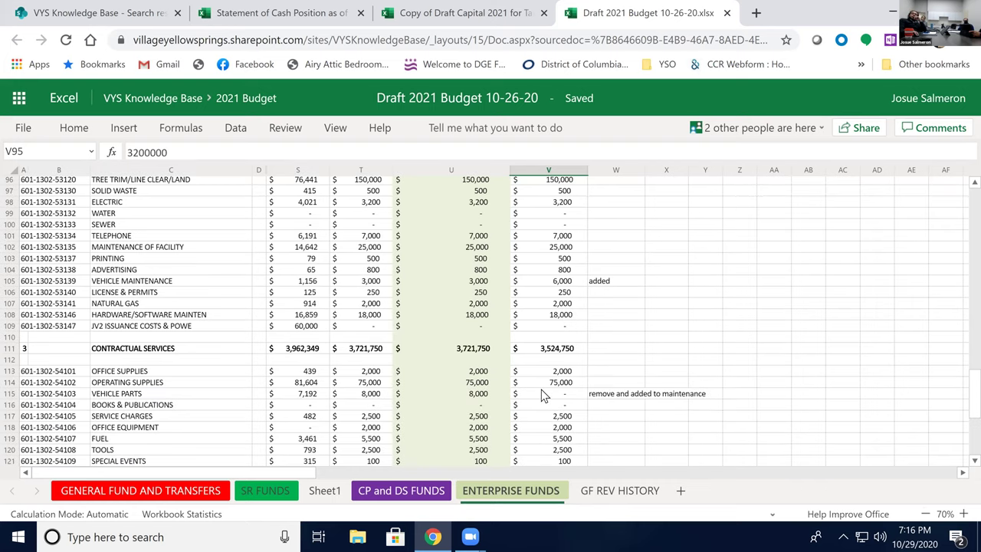
scroll(417, 297, down, 2)
click(569, 277)
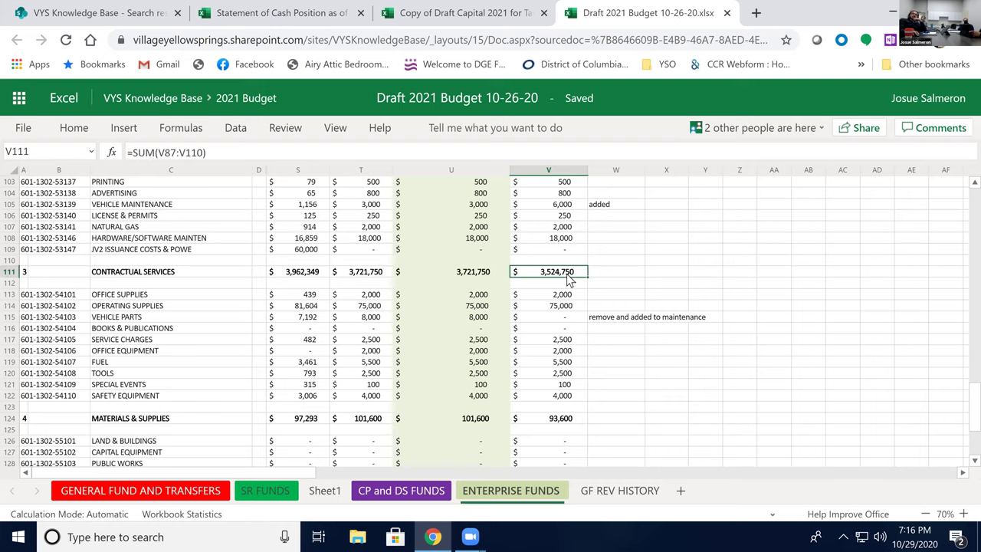
scroll(389, 383, down, 2)
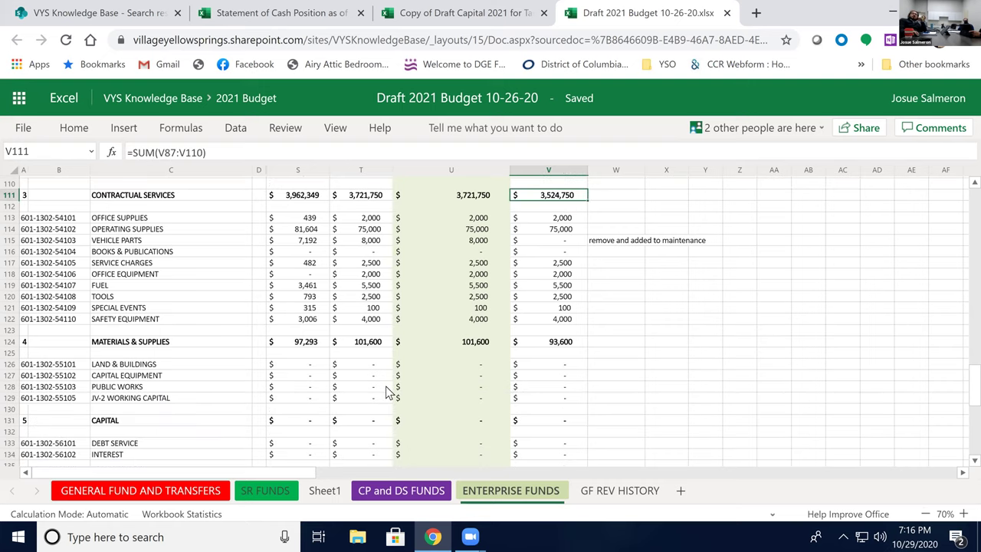
click(371, 347)
click(564, 345)
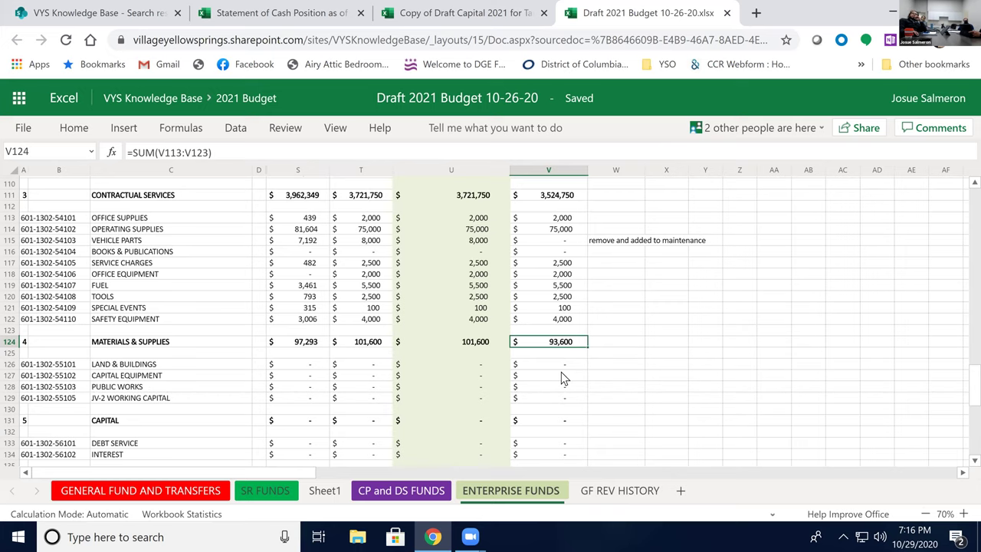
- Review the Electric Fund's remaining expense categories and compare Total Electric Expend. in row 147 across columns S, T and V
scroll(561, 373, down, 4)
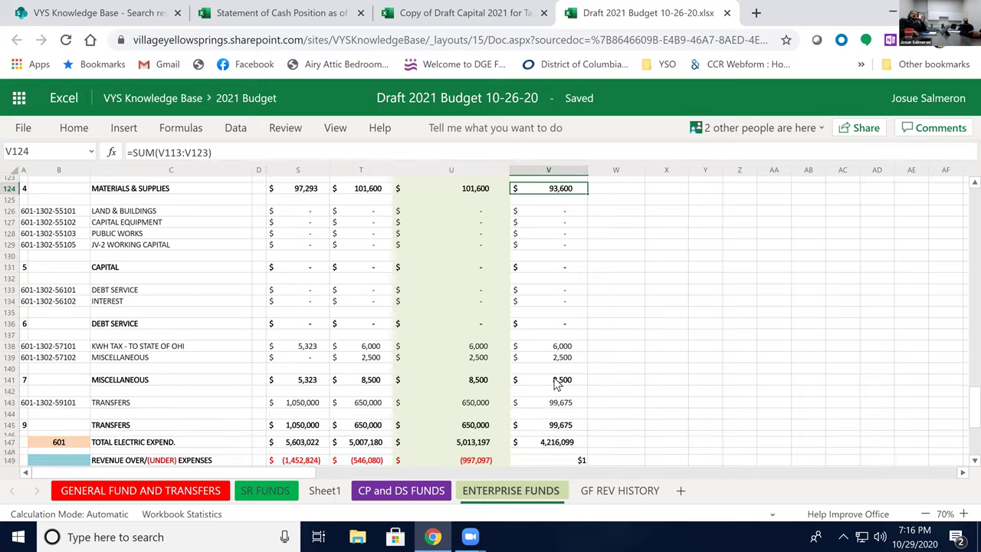
scroll(557, 384, down, 2)
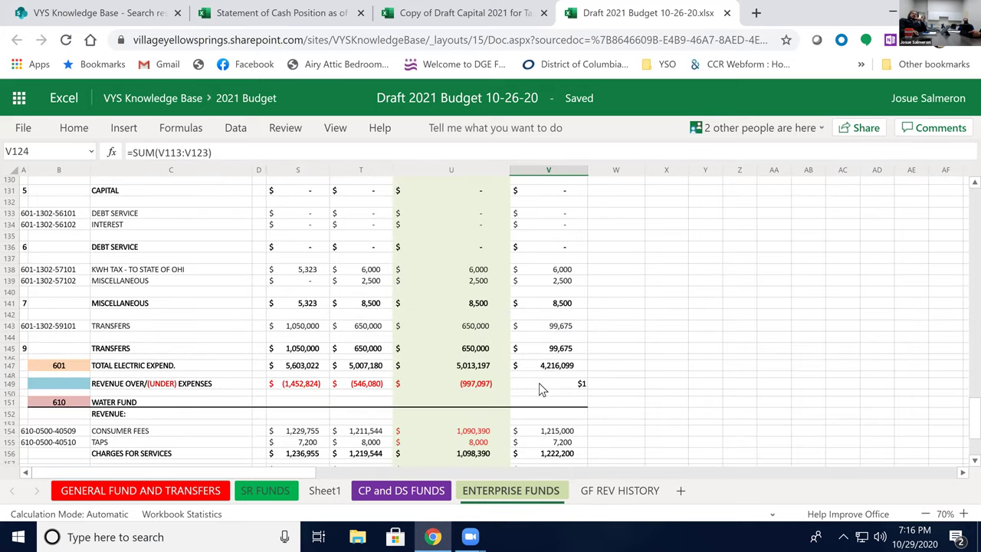
click(291, 369)
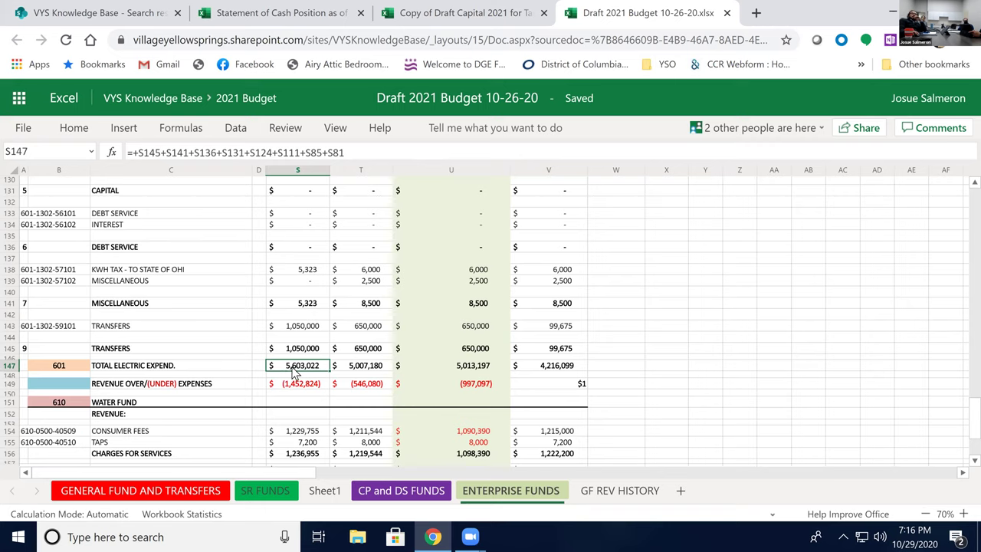
click(369, 369)
click(567, 370)
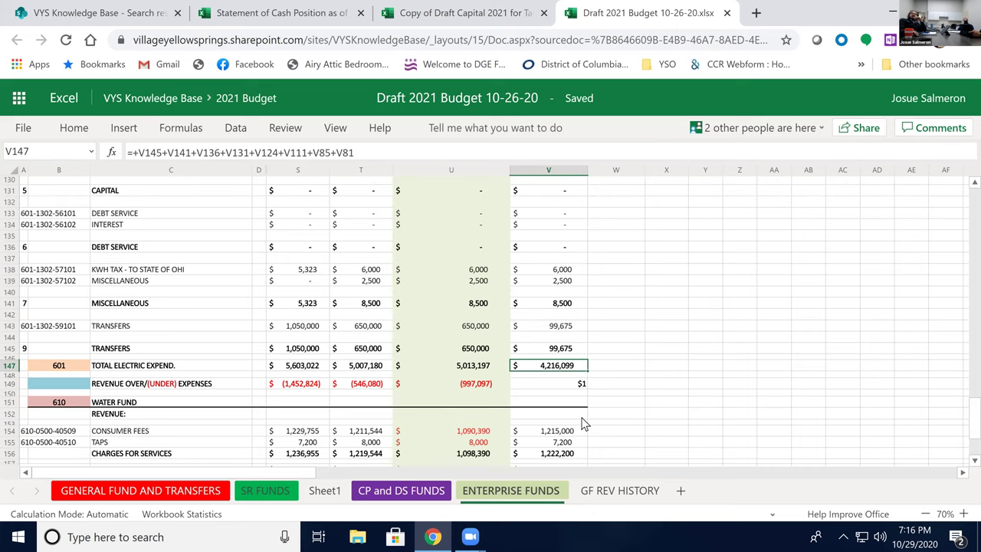
- Review the Water Fund's revenue lines from Consumer Fees to Transfers, ending at the Total Water Revenue in V168
scroll(578, 421, down, 2)
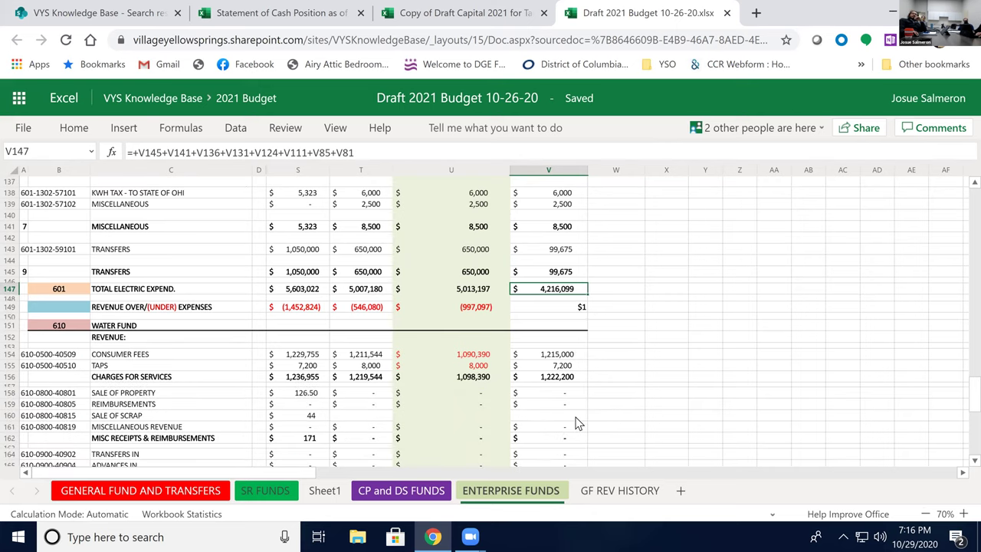
scroll(579, 424, down, 2)
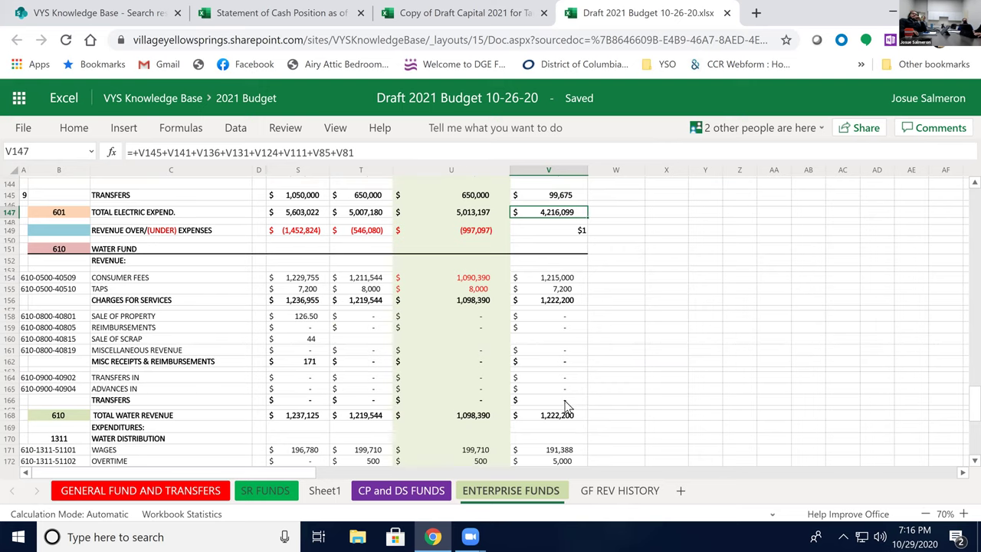
scroll(548, 415, down, 2)
scroll(548, 415, up, 2)
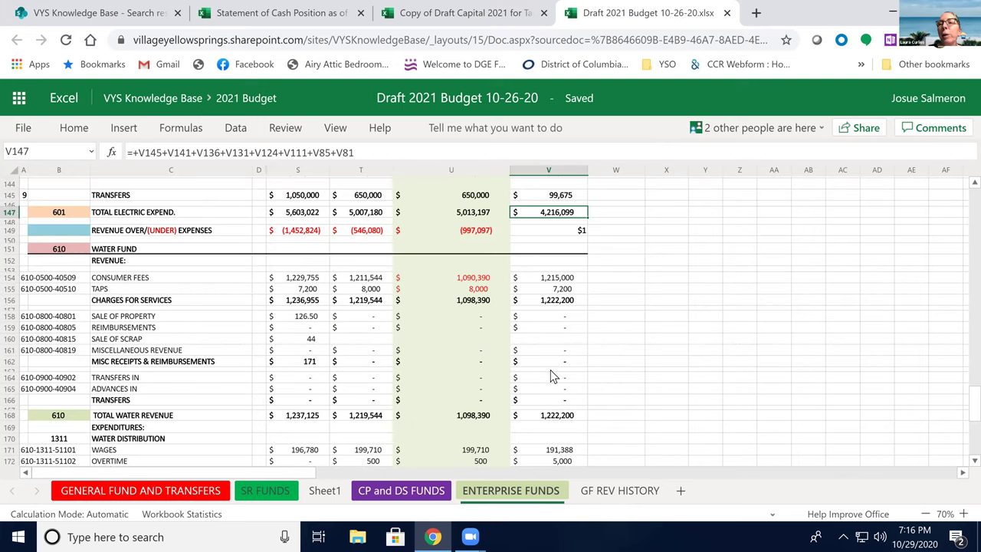
click(604, 330)
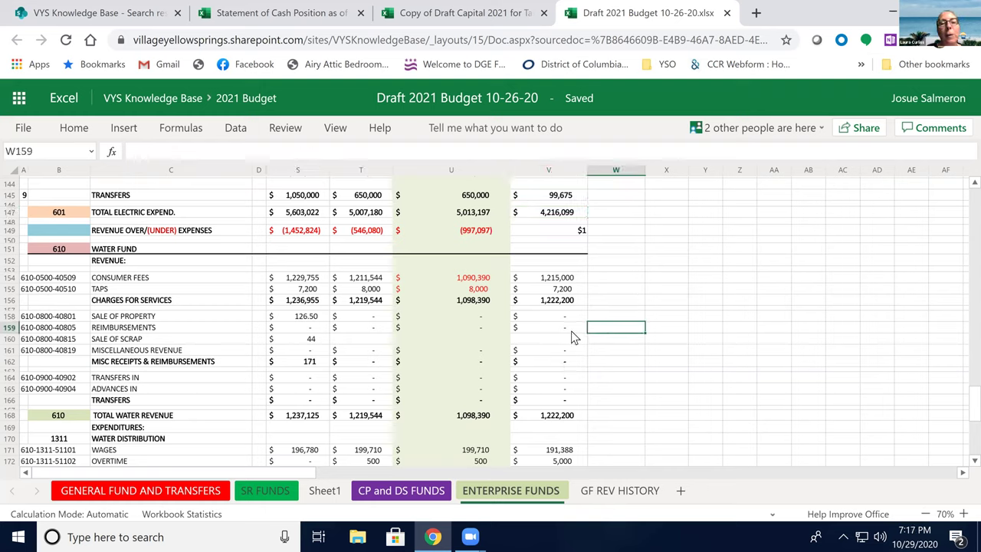
click(543, 374)
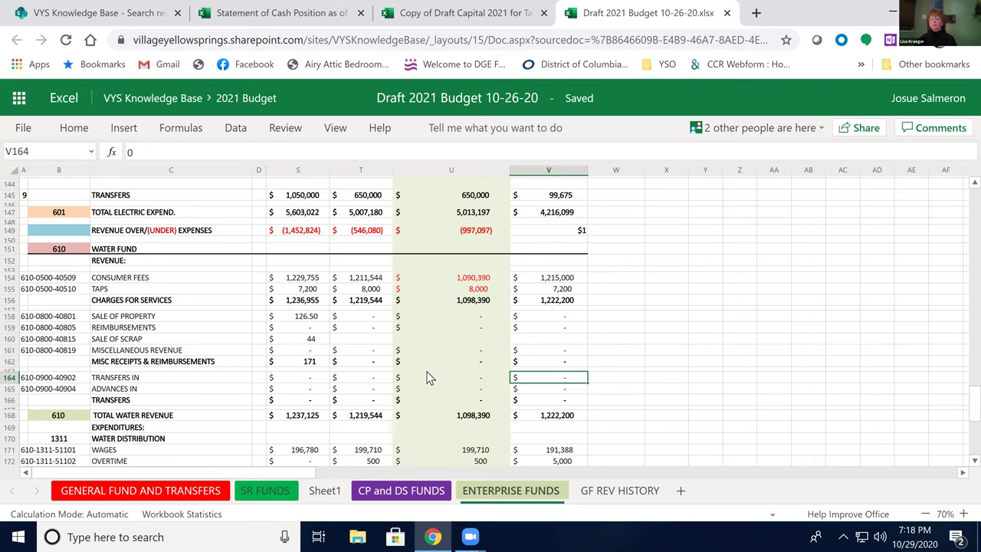
scroll(430, 377, down, 3)
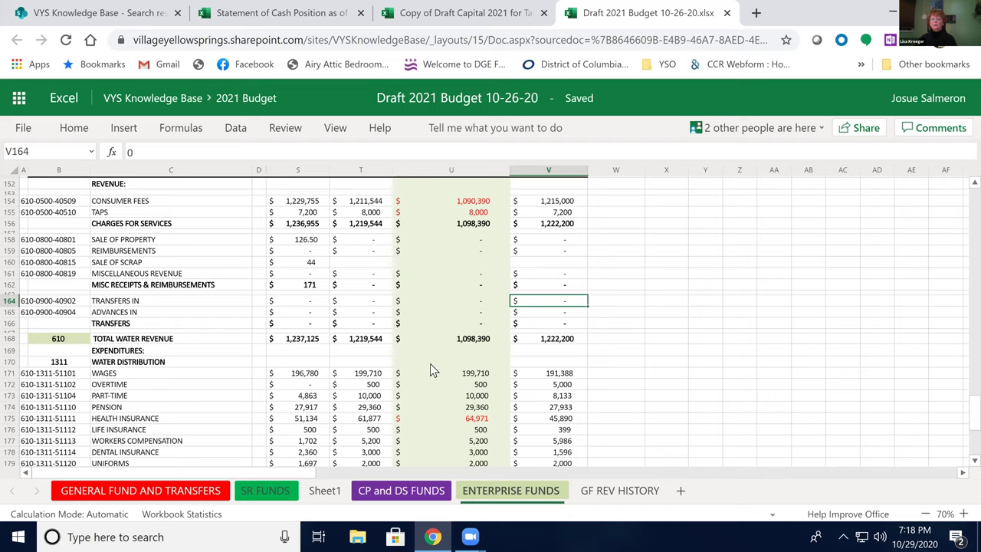
click(542, 338)
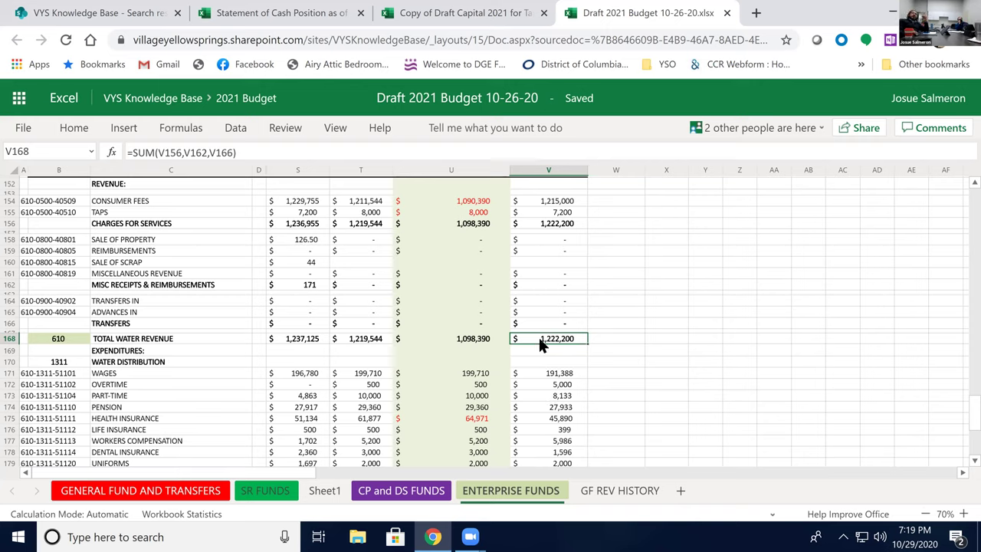
- Review the Water Distribution wages and benefits lines down to the Personnel Services total in V187
scroll(539, 344, down, 2)
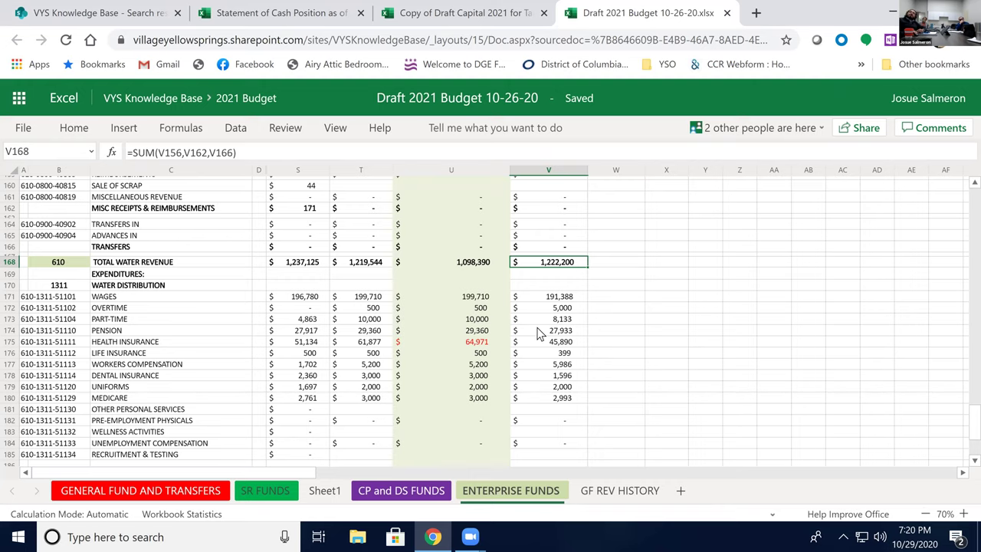
scroll(539, 339, down, 3)
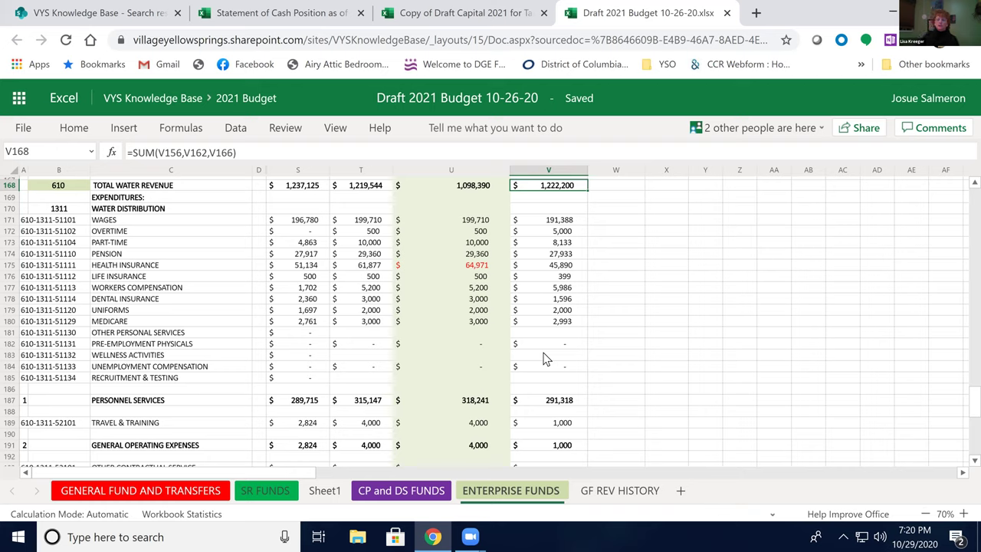
click(535, 407)
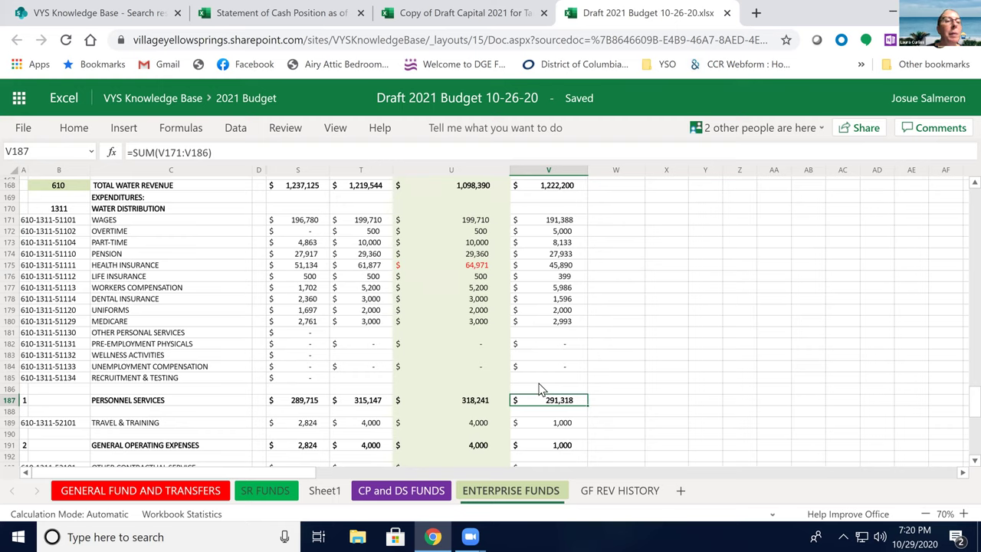
- Look through the Water Distribution expenses from Contractual Services through Debt Service and Transfers to the distribution expense total
scroll(539, 392, down, 5)
scroll(539, 395, down, 5)
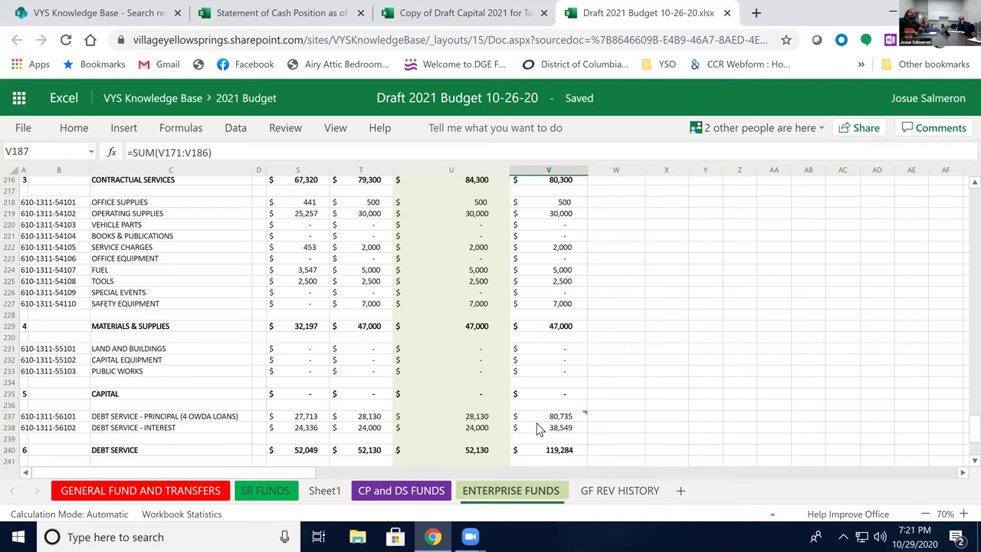
scroll(536, 426, down, 2)
scroll(536, 427, up, 2)
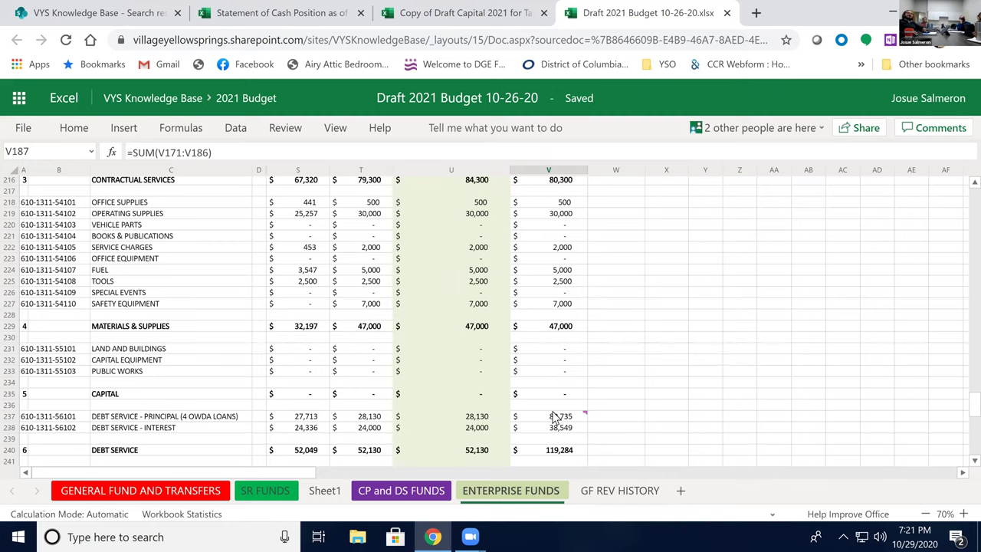
scroll(554, 416, down, 3)
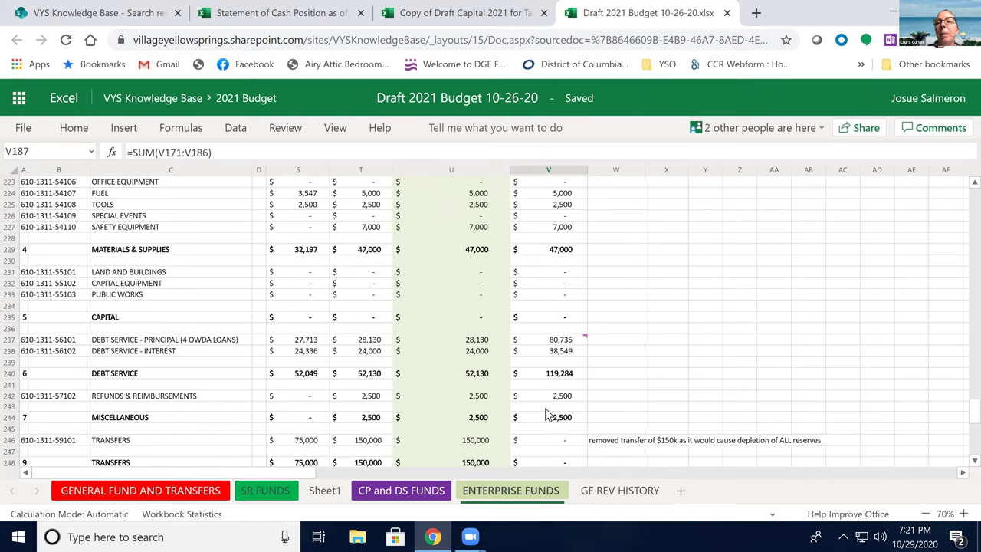
scroll(547, 414, down, 3)
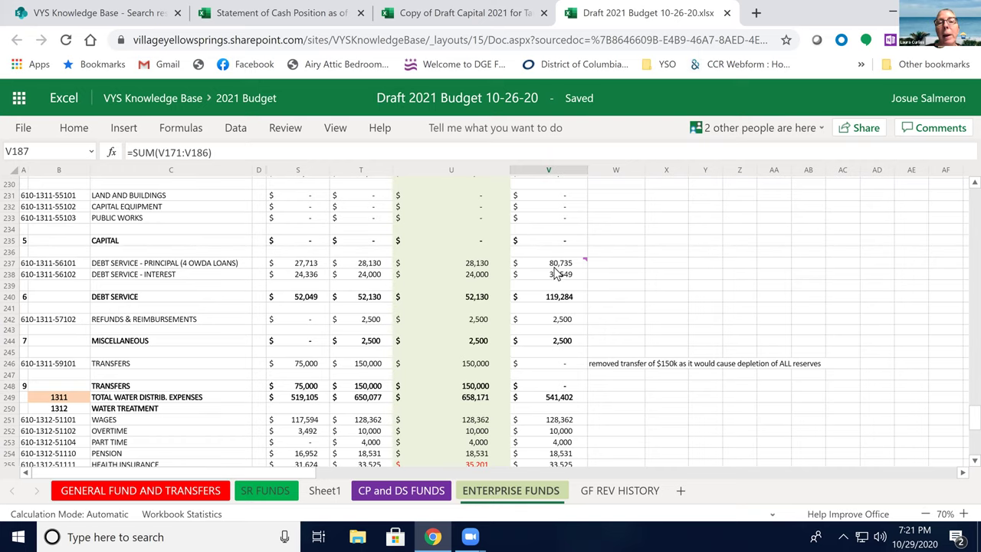
- Recheck the Water Distribution debt service and transfers lines, and return to the Water Fund's revenue lines from Consumer Fees to Total Water Revenue
scroll(550, 315, down, 3)
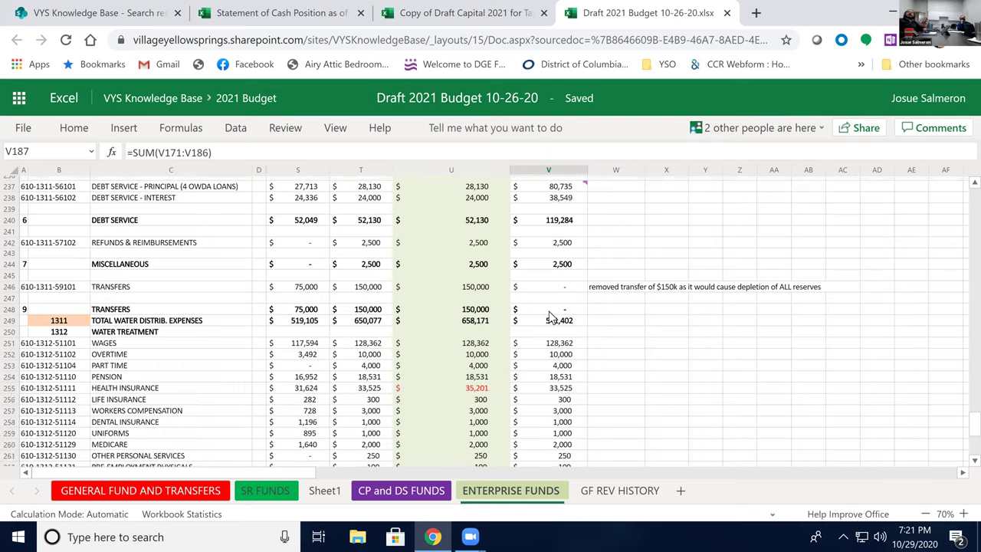
scroll(548, 314, up, 3)
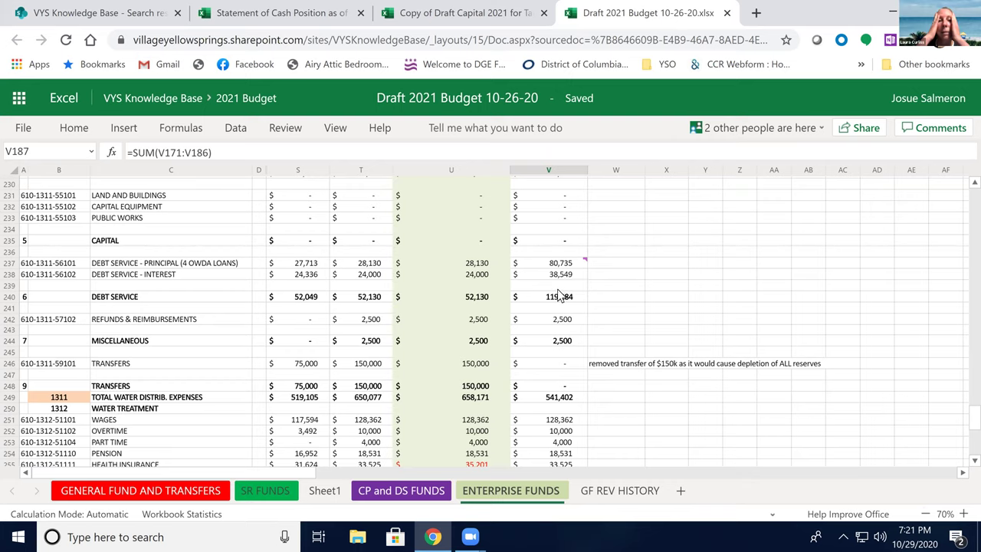
scroll(560, 293, up, 2)
scroll(560, 293, up, 12)
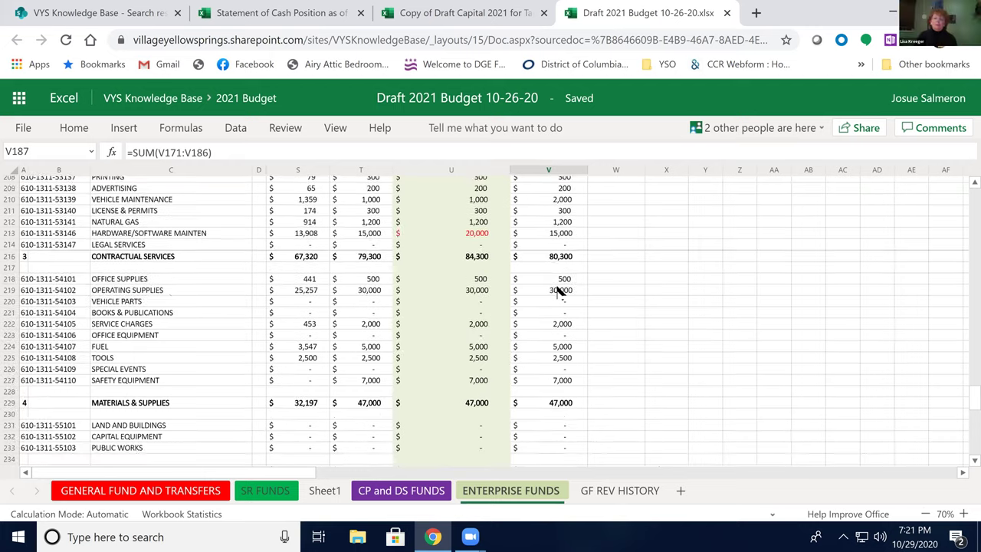
scroll(560, 293, up, 9)
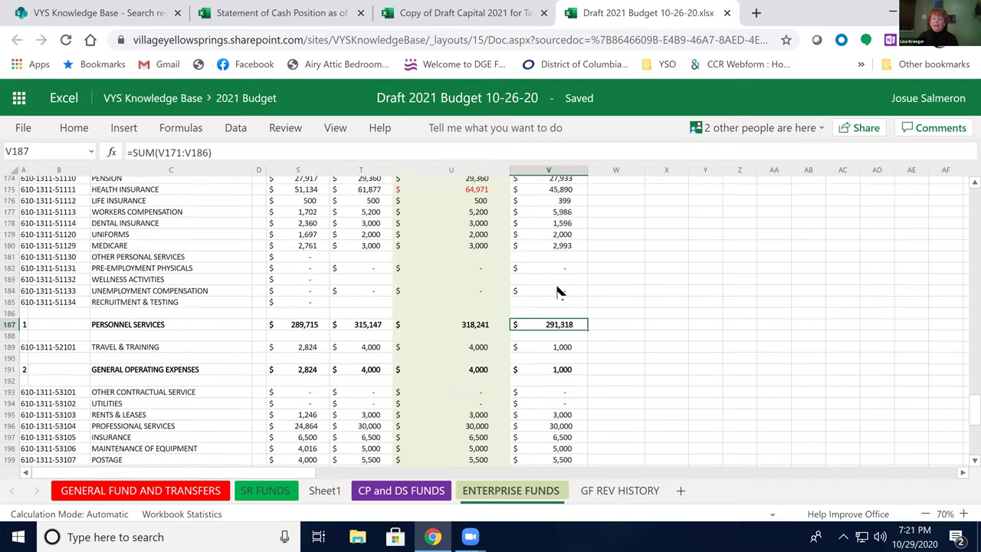
scroll(557, 291, up, 8)
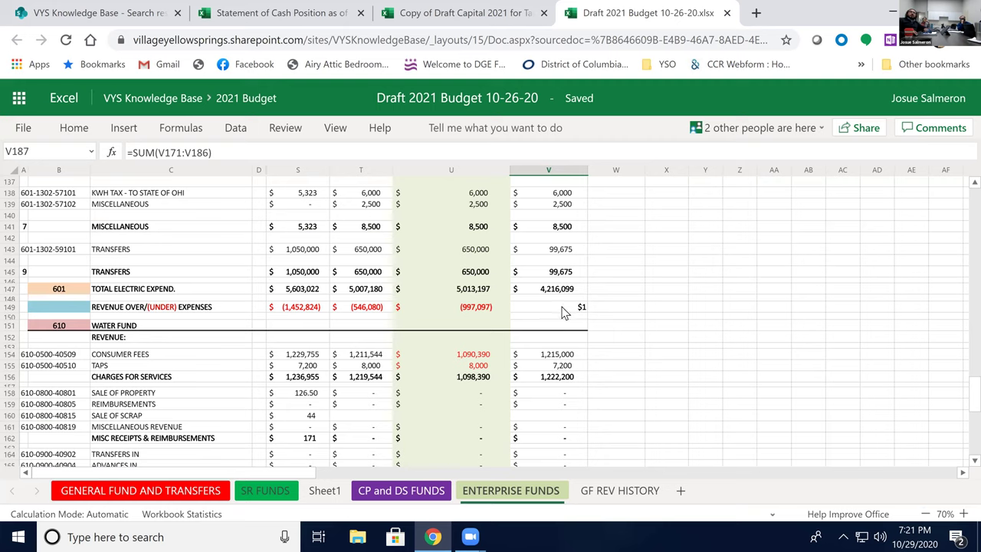
scroll(553, 337, down, 2)
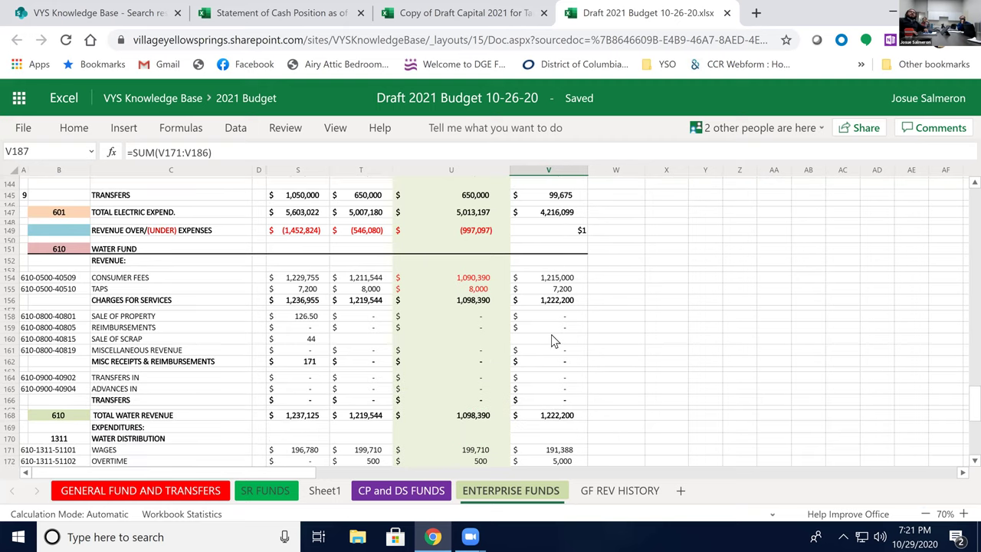
scroll(551, 334, down, 3)
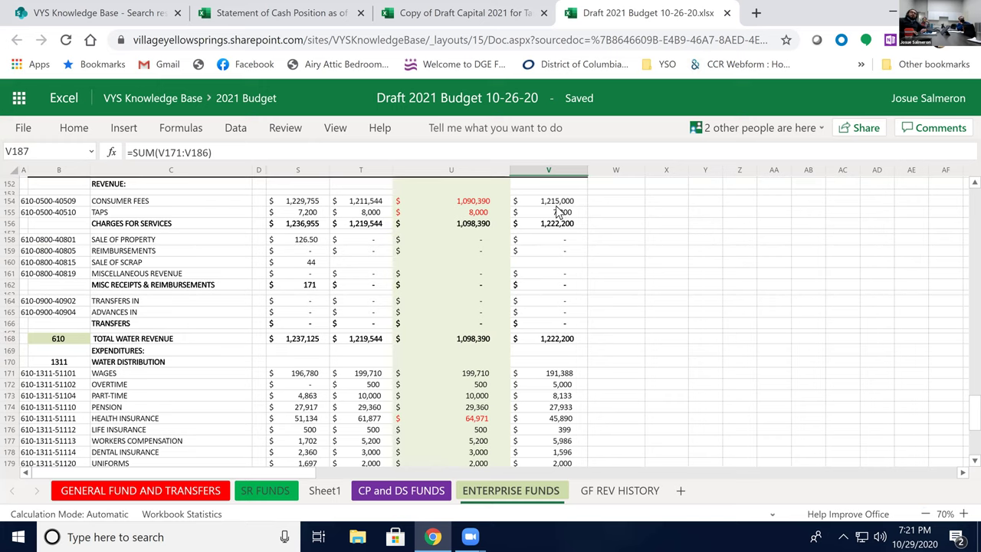
scroll(551, 334, down, 3)
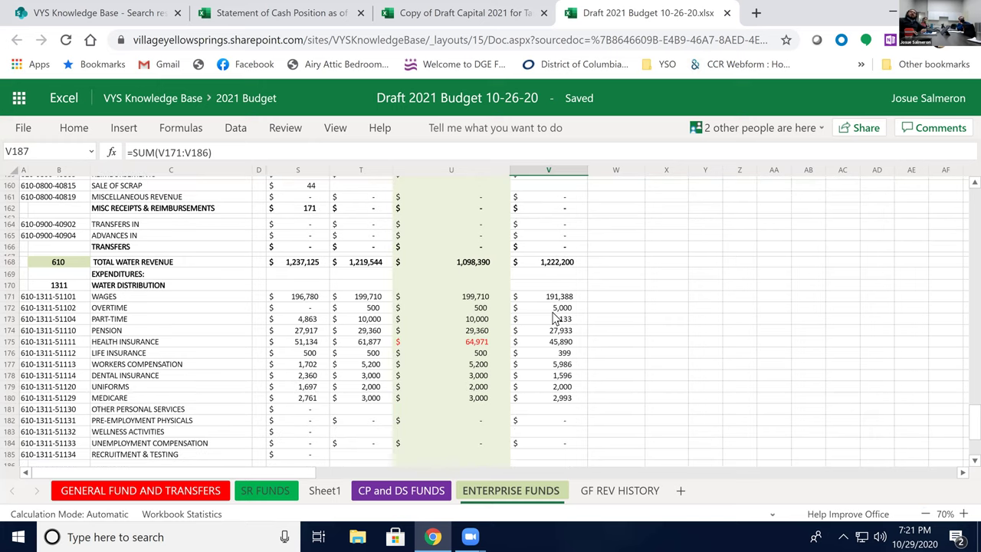
- Compare Water Distribution wages in row 171 between columns T and V, and check the Personnel Services total in V187
click(560, 298)
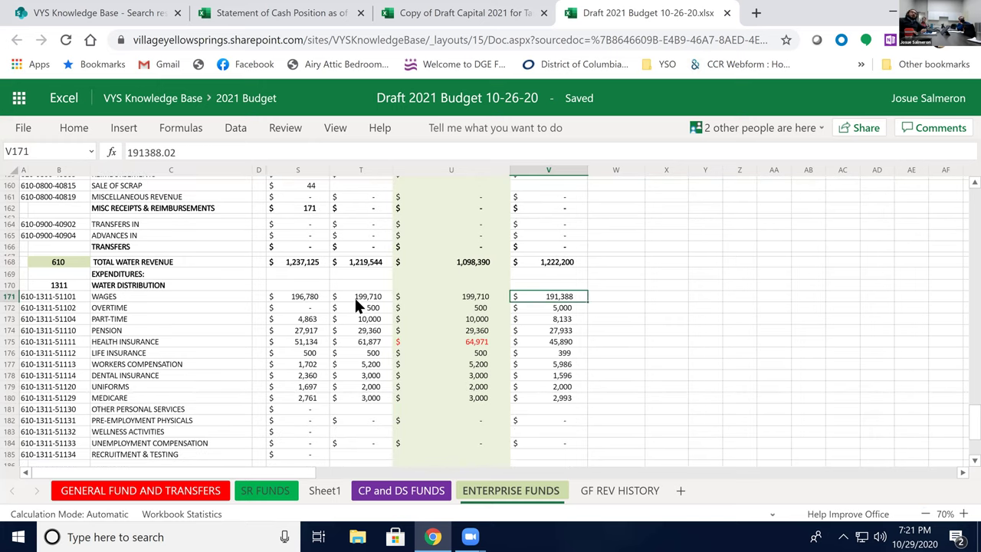
click(354, 296)
click(550, 299)
scroll(568, 327, down, 3)
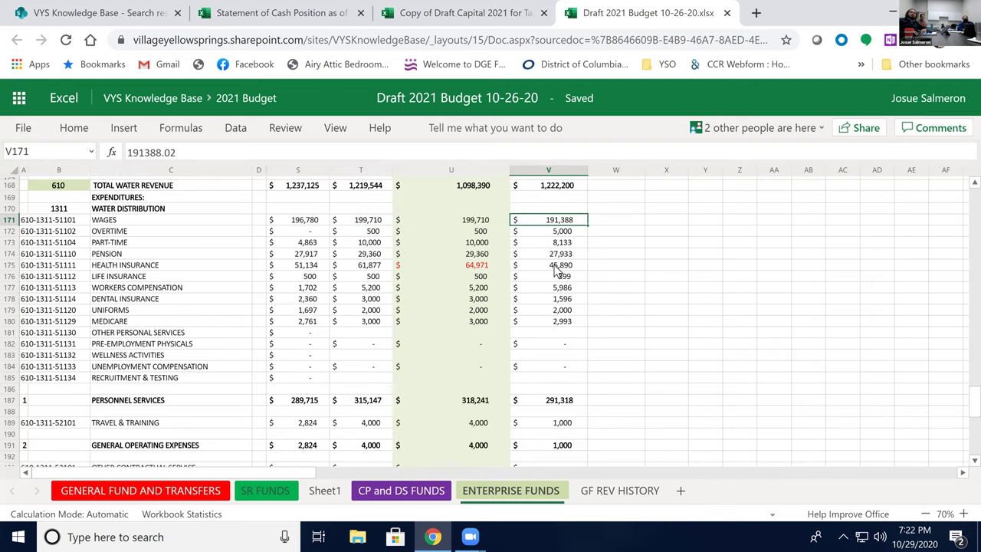
click(551, 412)
click(549, 401)
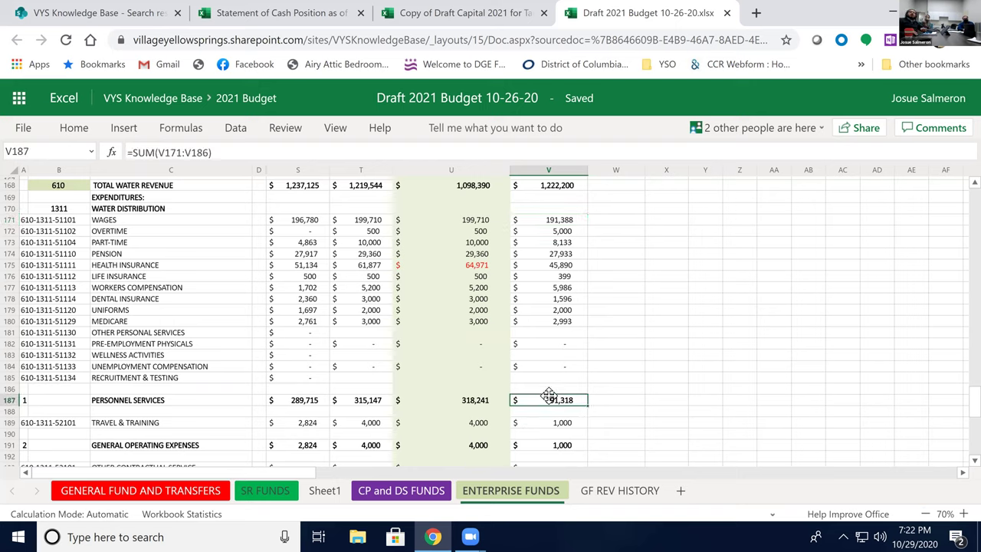
- Check Water Distribution Travel & Training in V189 and review the Contractual Services and Materials & Supplies lines
scroll(549, 406, down, 3)
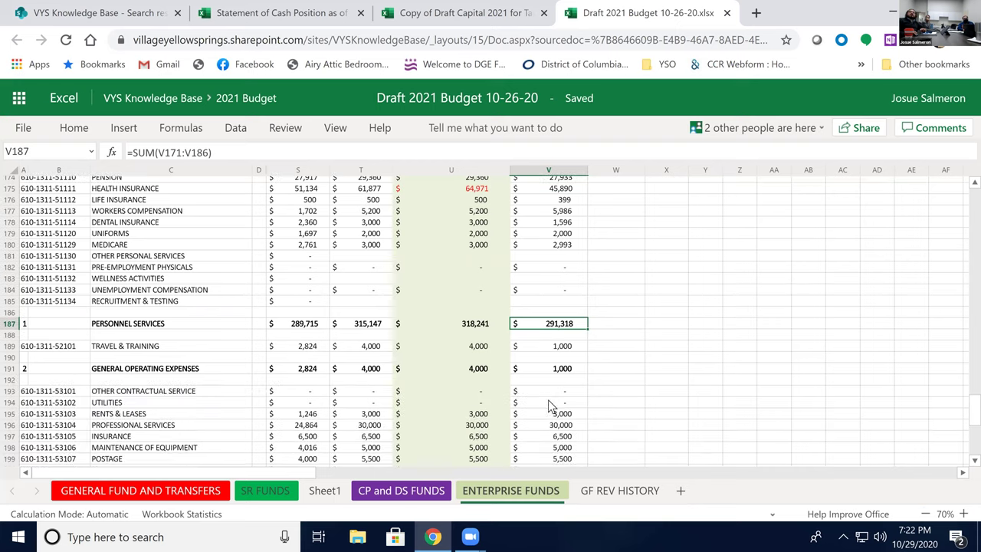
click(556, 348)
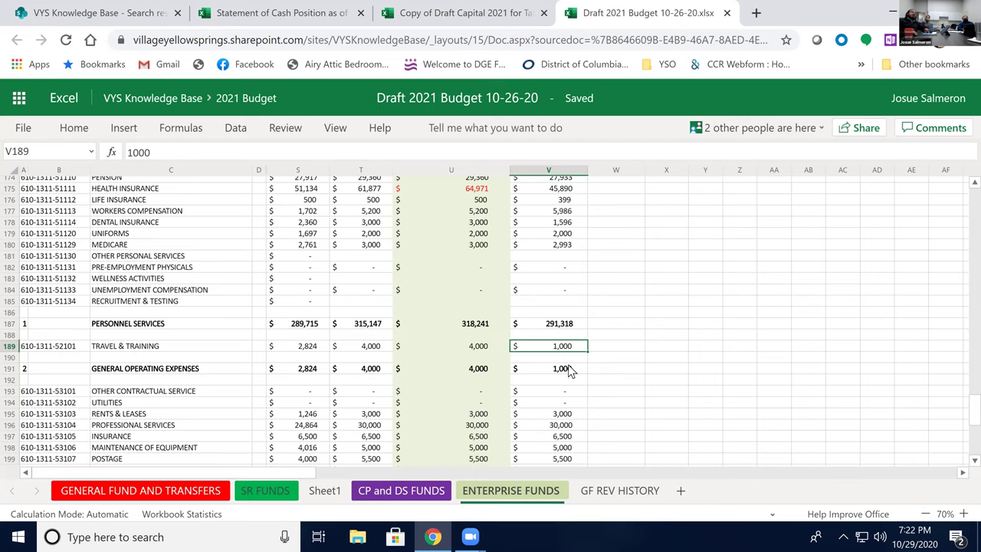
scroll(569, 370, down, 5)
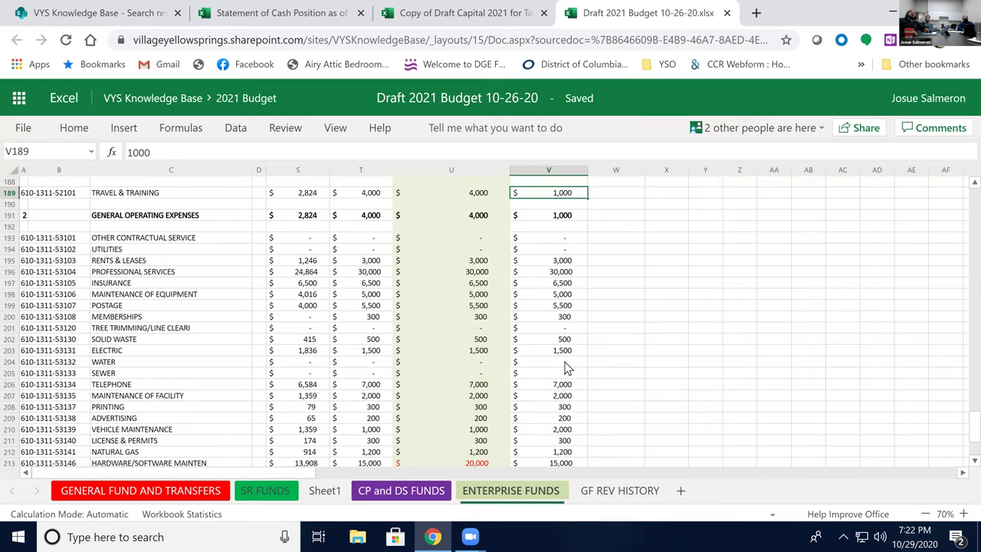
scroll(556, 306, down, 2)
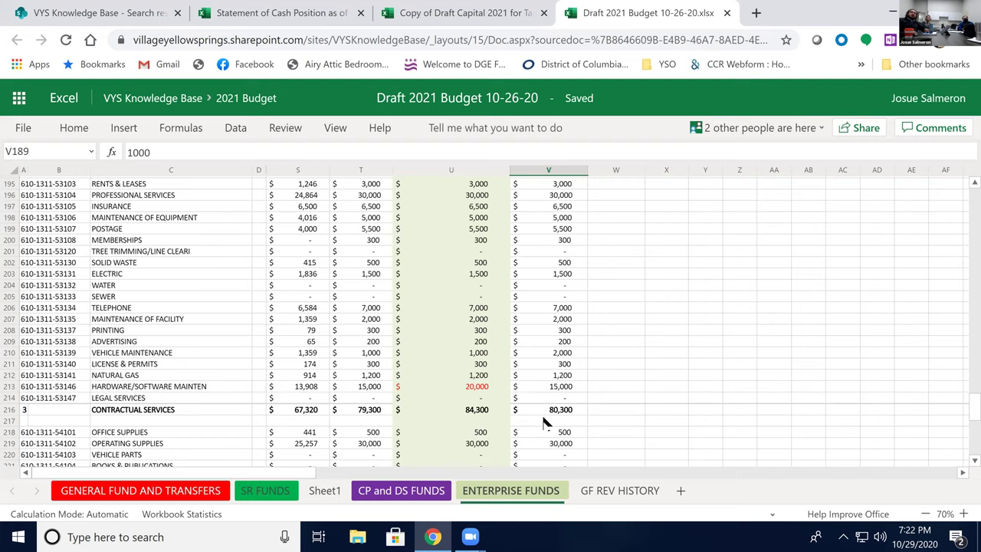
scroll(542, 416, down, 5)
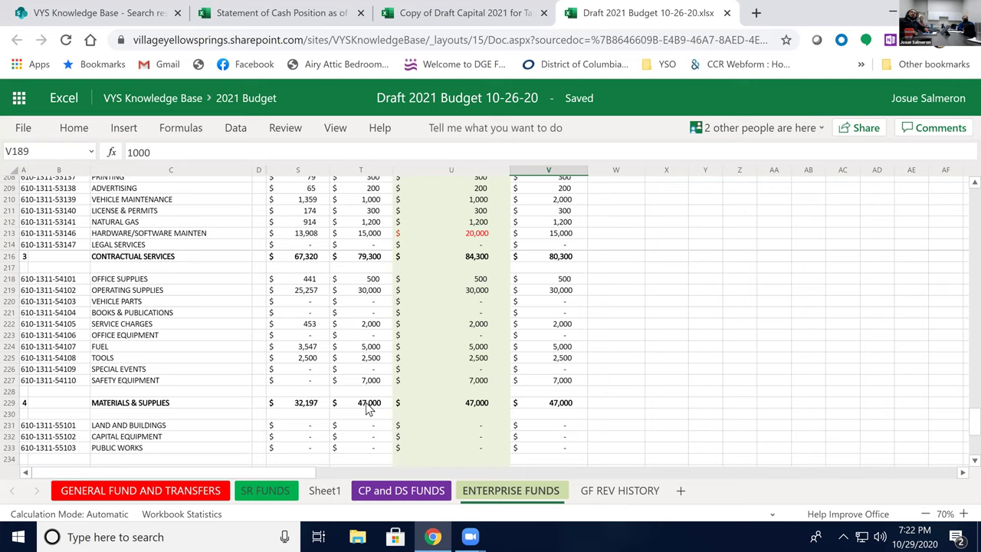
- Compare the Water Distribution debt service principal and interest in rows 237 and 238 between columns U and V
scroll(368, 407, down, 3)
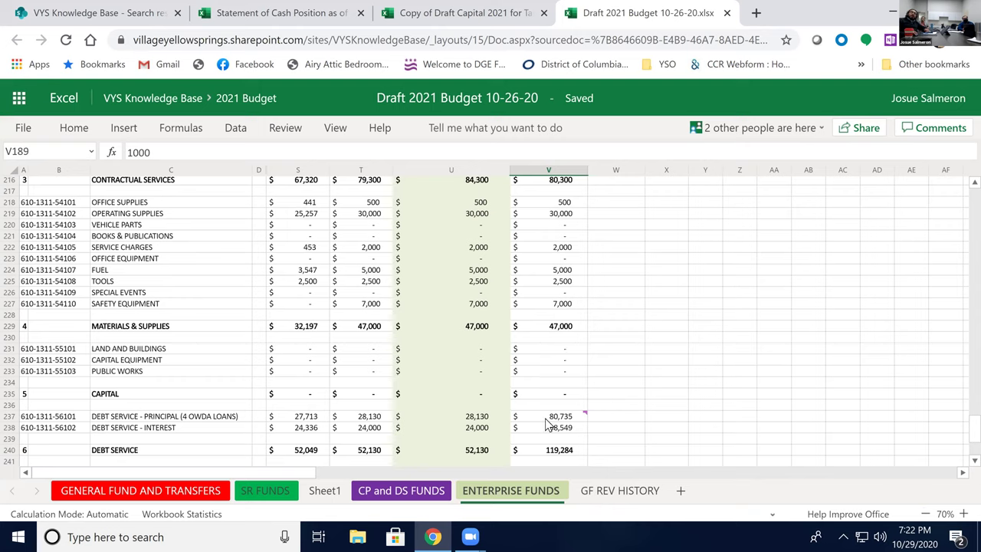
click(489, 428)
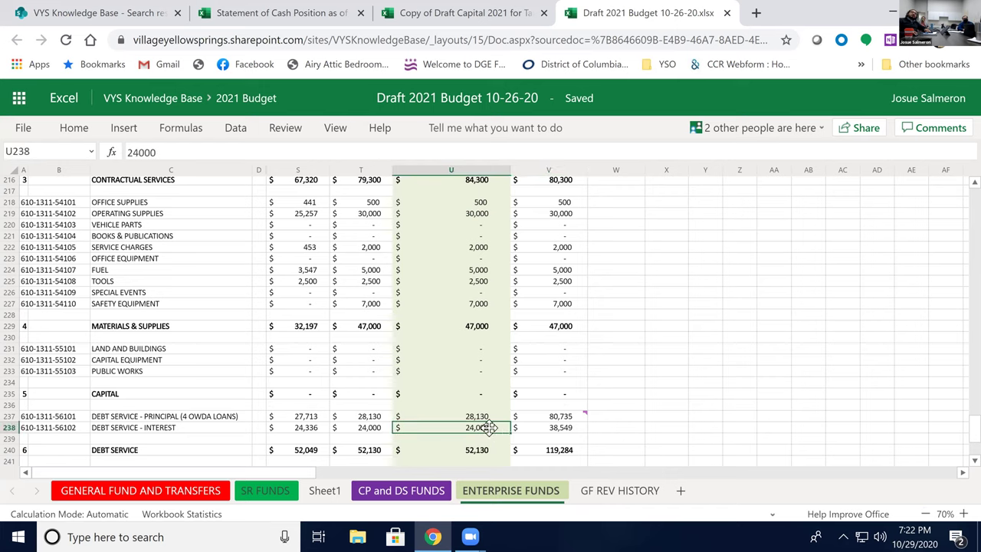
click(556, 416)
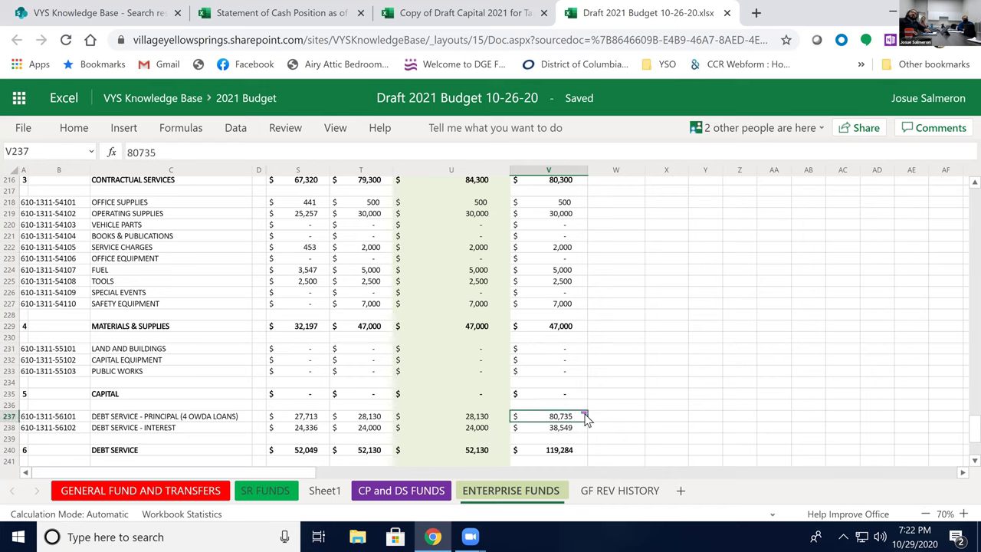
mouse_move(586, 418)
click(560, 433)
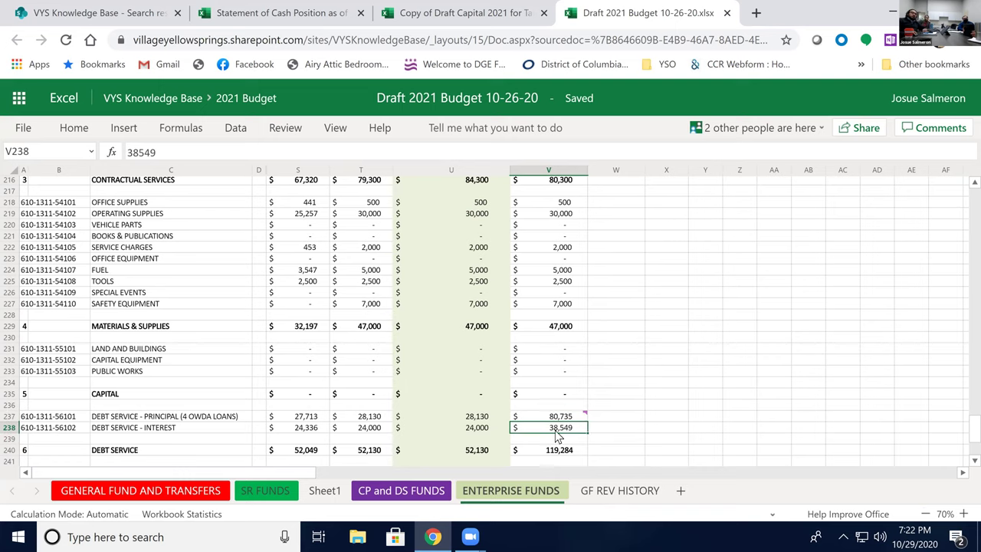
- Inspect the Water Distribution transfer amount in V246, its explanatory note in W246, and the distribution expense total in V249
scroll(535, 447, down, 5)
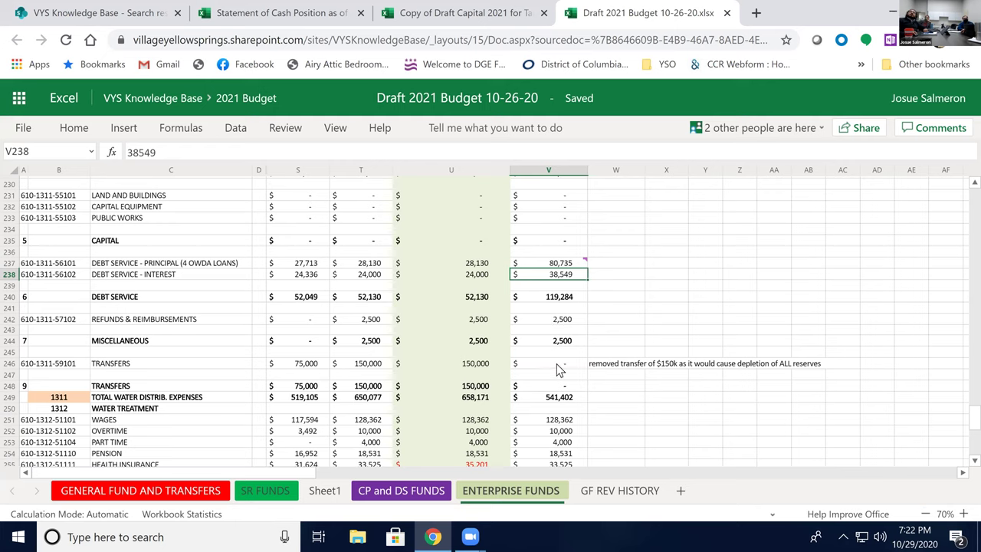
click(558, 367)
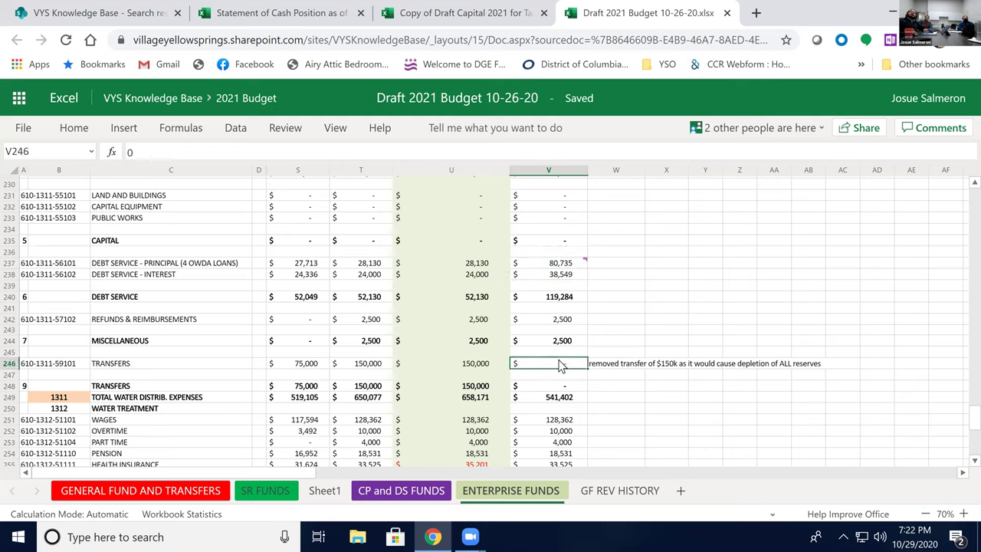
click(628, 368)
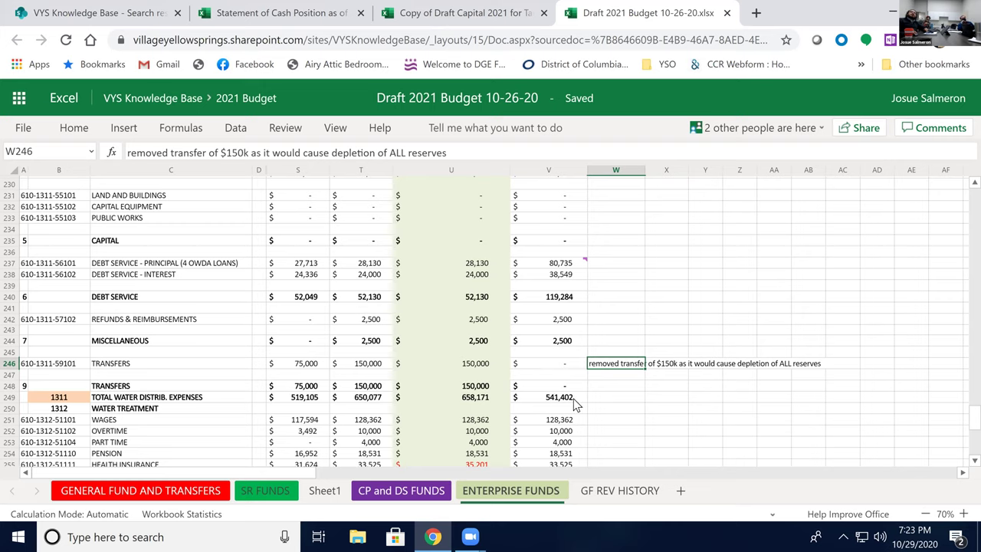
click(559, 366)
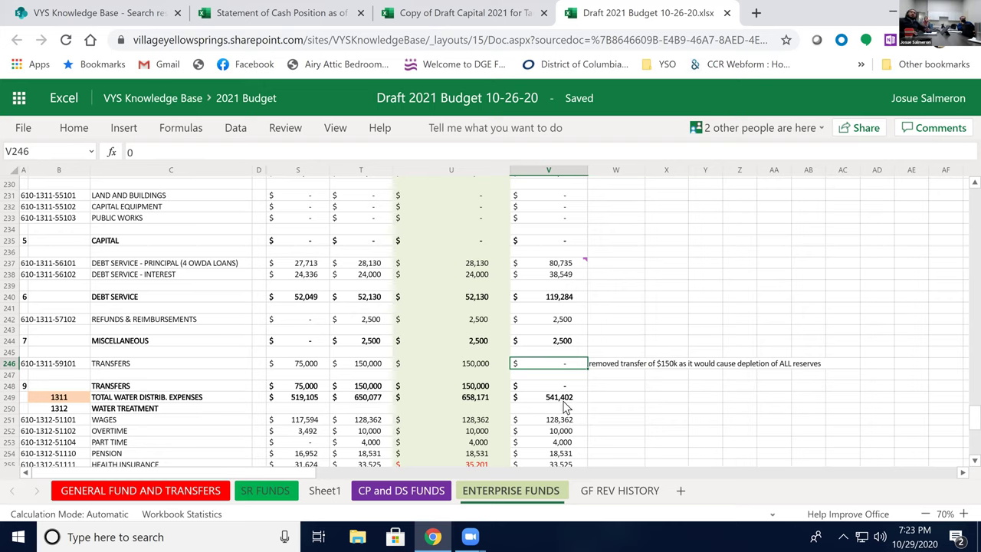
click(553, 400)
- Review the Water Treatment wages and benefits lines and compare the Personnel Services total in row 267 between columns T and V
scroll(506, 441, down, 2)
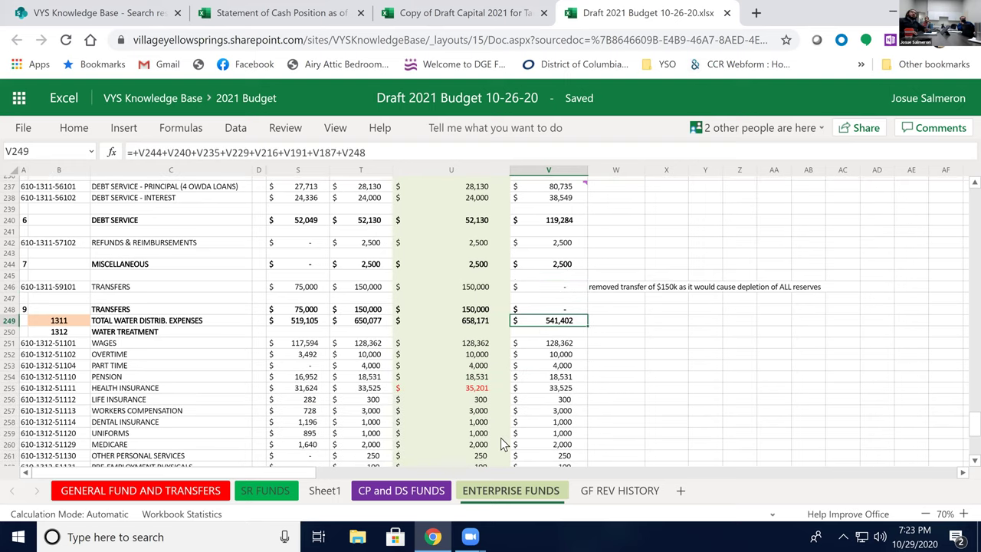
scroll(504, 438, down, 2)
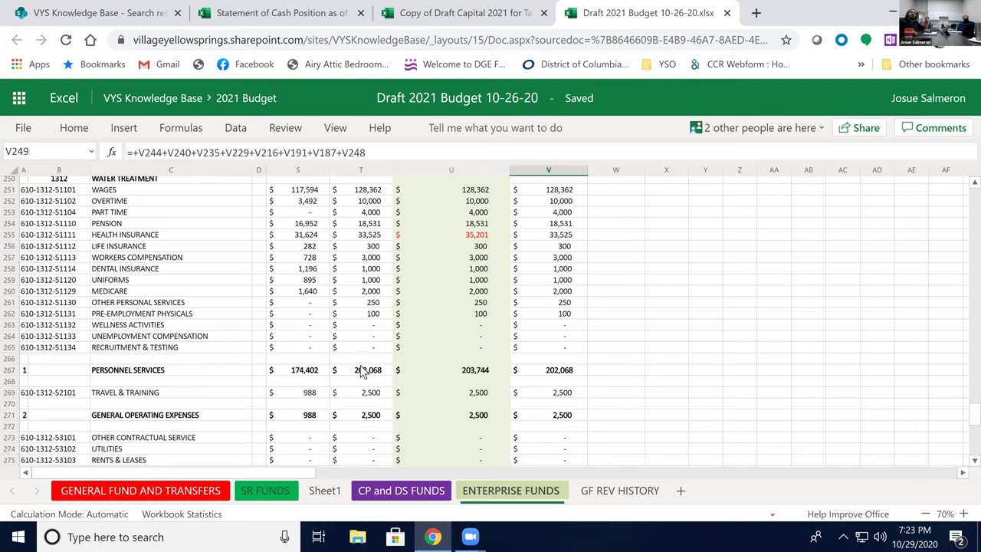
click(362, 369)
click(571, 373)
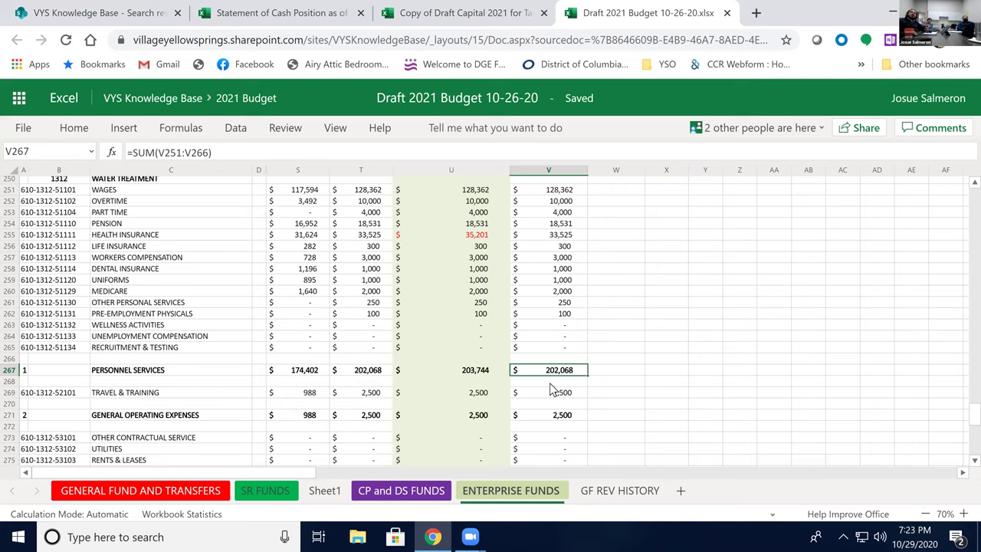
- Review Water Treatment's general operating and contractual lines, ending at the Contractual Services total in V299
scroll(550, 384, down, 2)
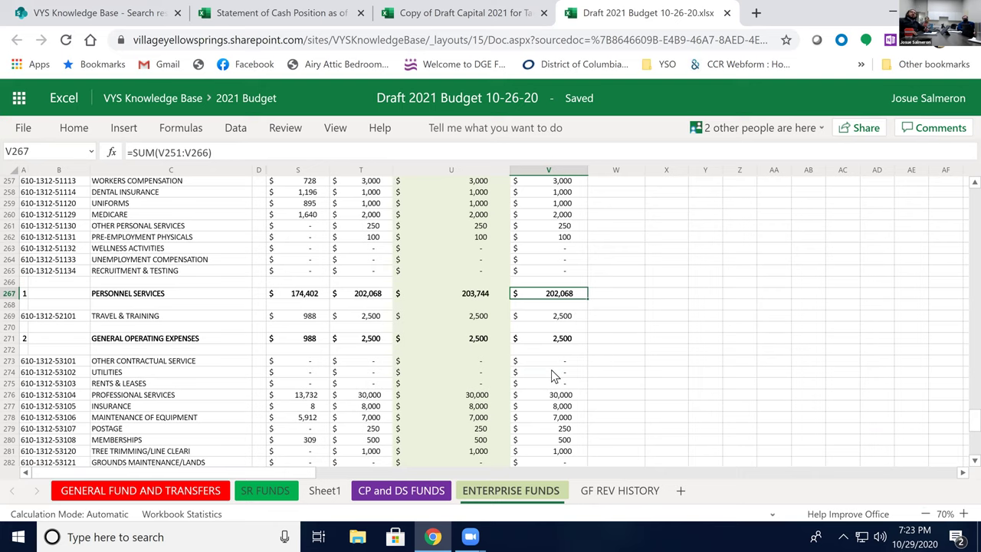
scroll(551, 371, down, 5)
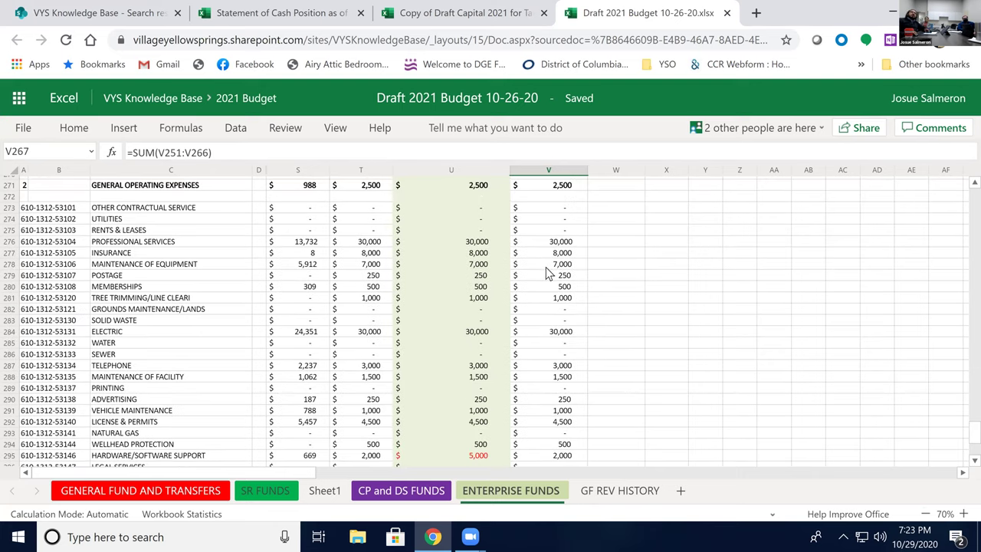
scroll(540, 291, down, 3)
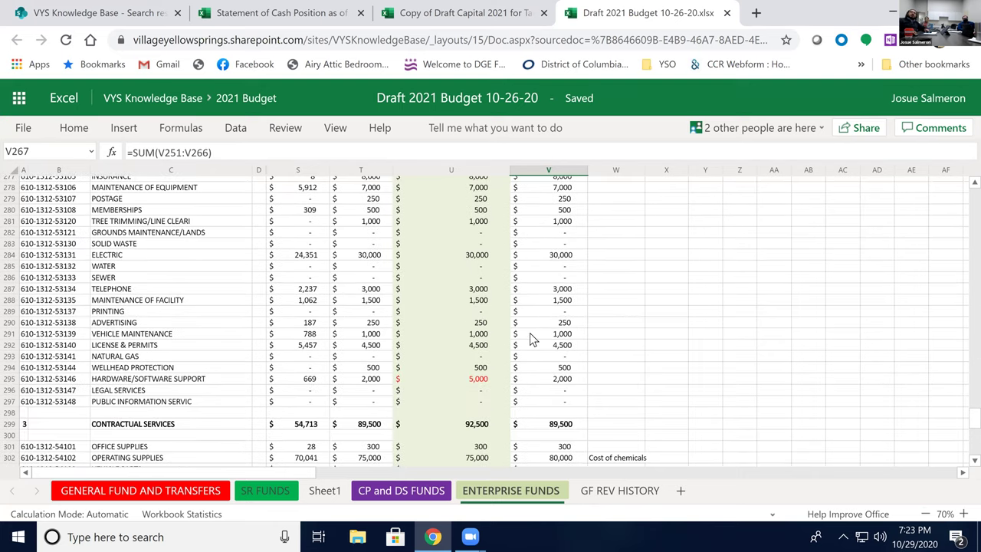
click(571, 426)
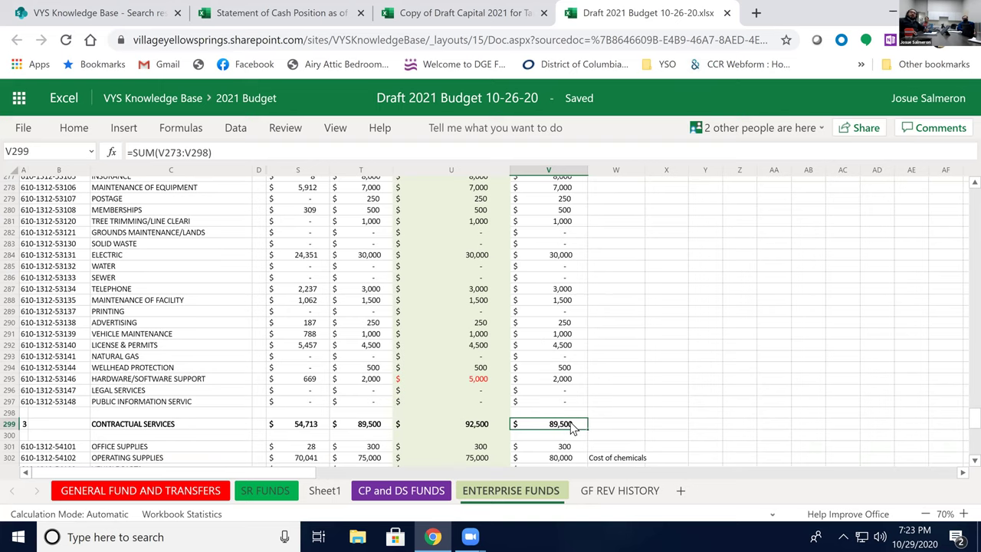
- Examine Water Treatment's Materials & Supplies total in V312 and the Operating Supplies amount in V302 with its note in W302
scroll(573, 427, down, 5)
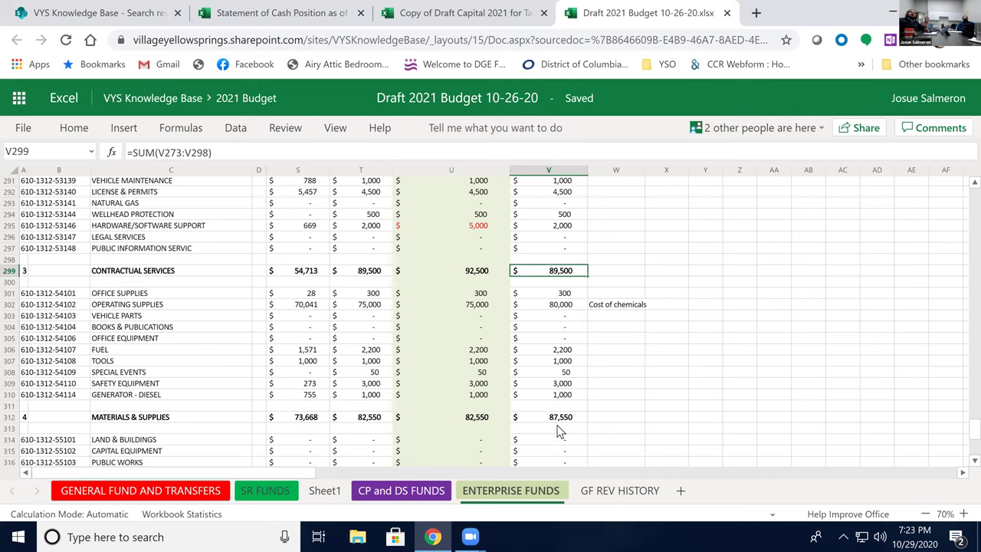
click(562, 419)
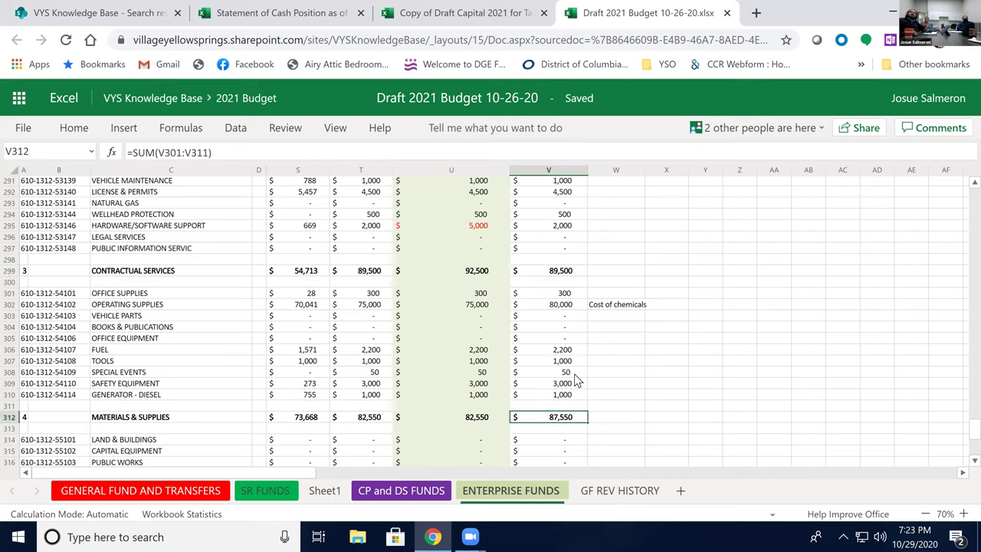
click(627, 309)
click(571, 308)
click(606, 310)
click(576, 313)
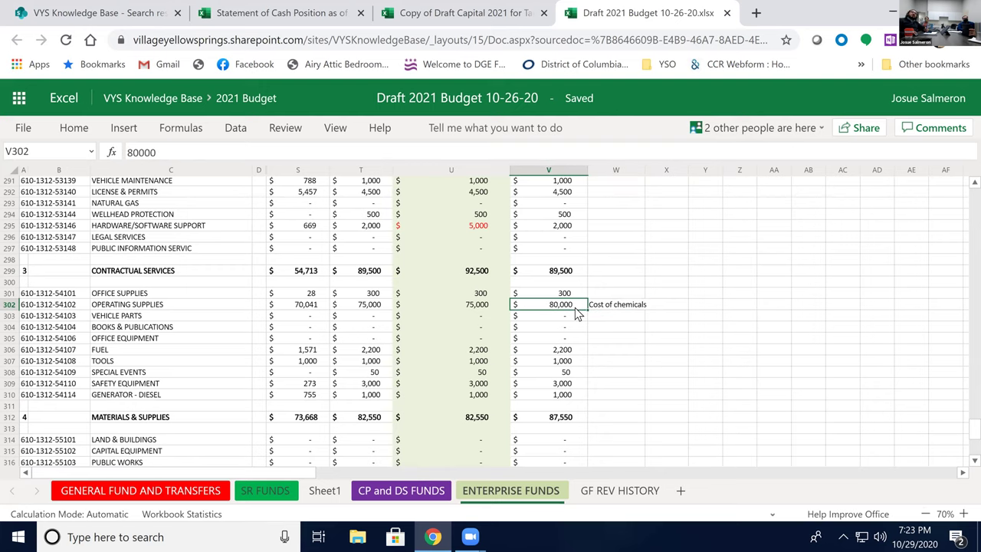
scroll(546, 414, down, 5)
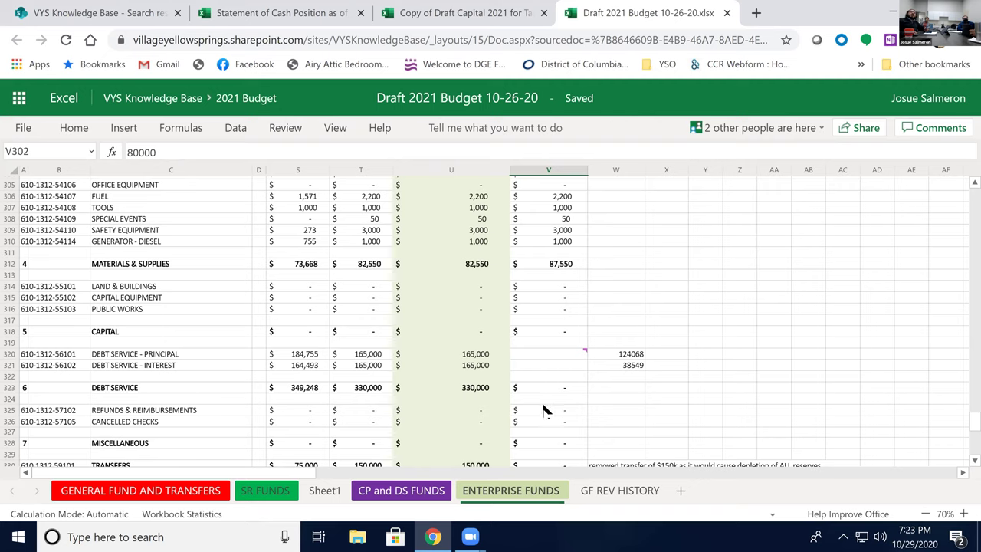
- Inspect the 2021 Water Treatment debt service cells V320 and V321, the comment on V320, and the amounts noted in W320 and W321
click(552, 354)
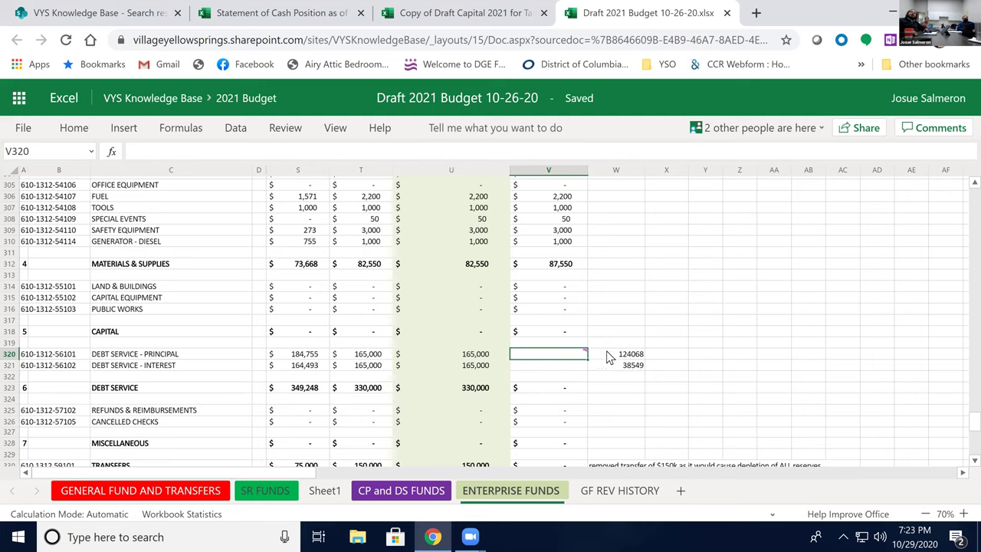
mouse_move(586, 358)
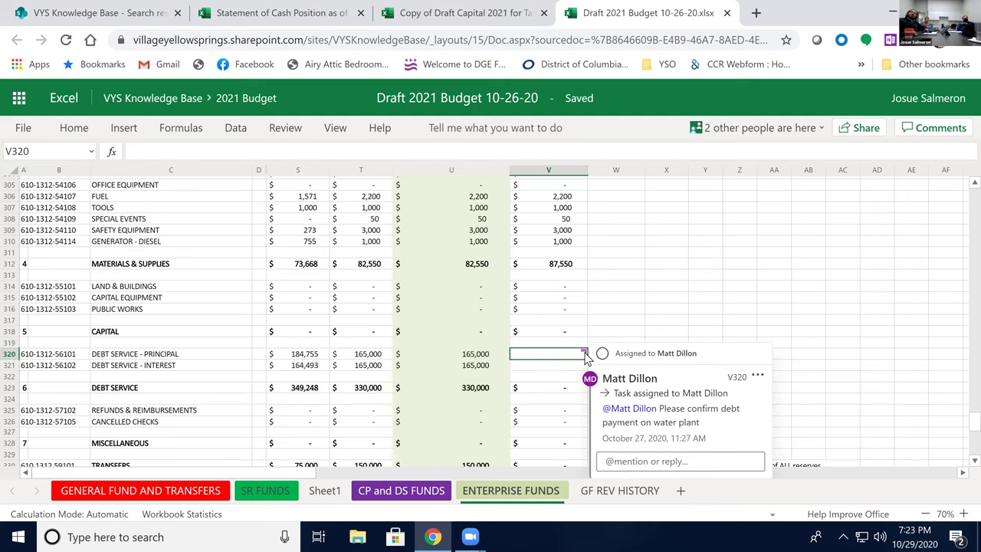
click(562, 367)
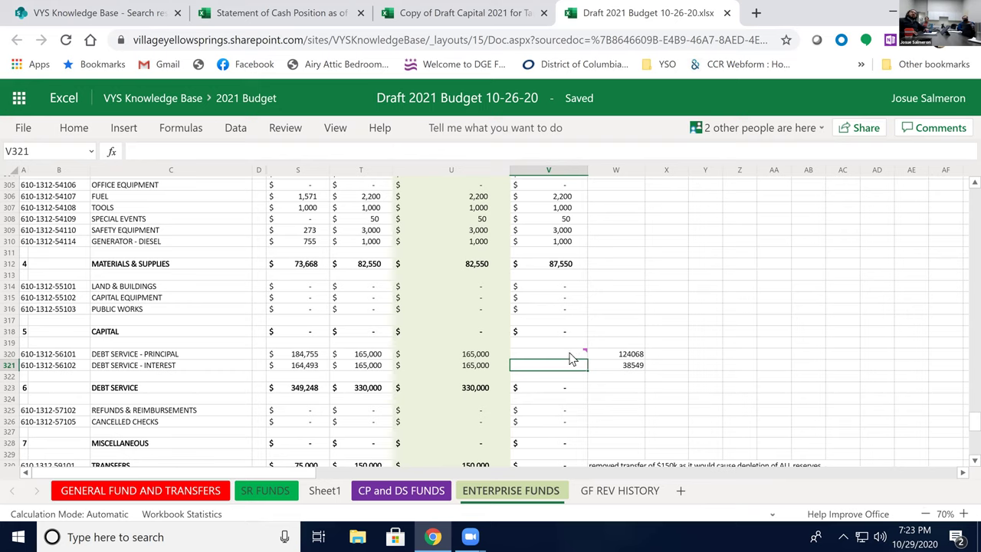
click(622, 356)
click(623, 367)
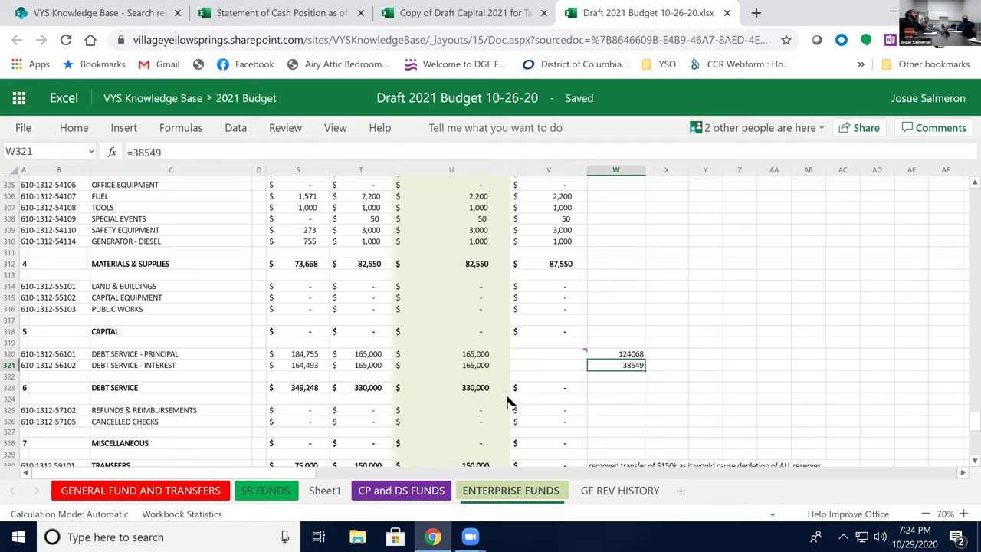
- Copy the Water Treatment debt service principal and interest amounts from U320:U321 into V320:V321
click(557, 355)
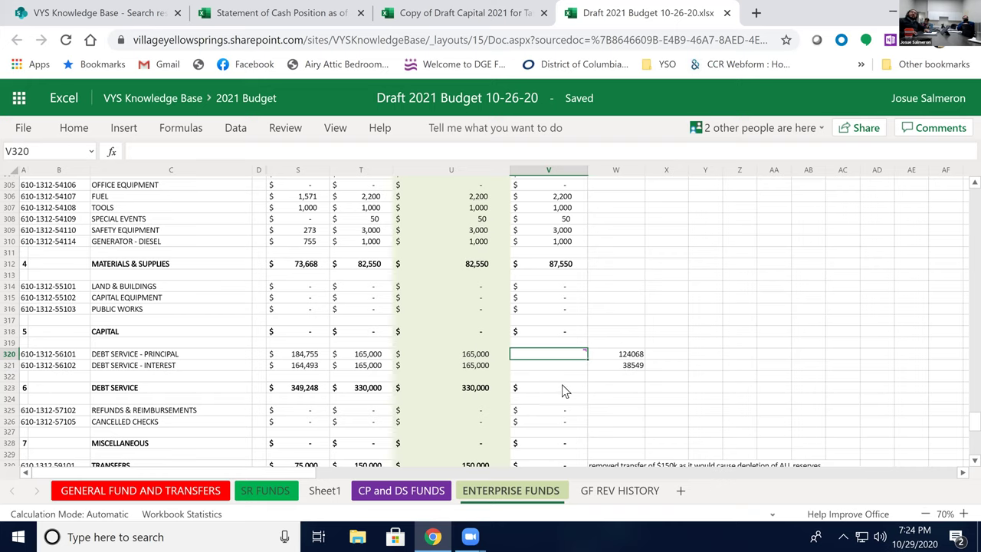
drag(489, 355, 494, 368)
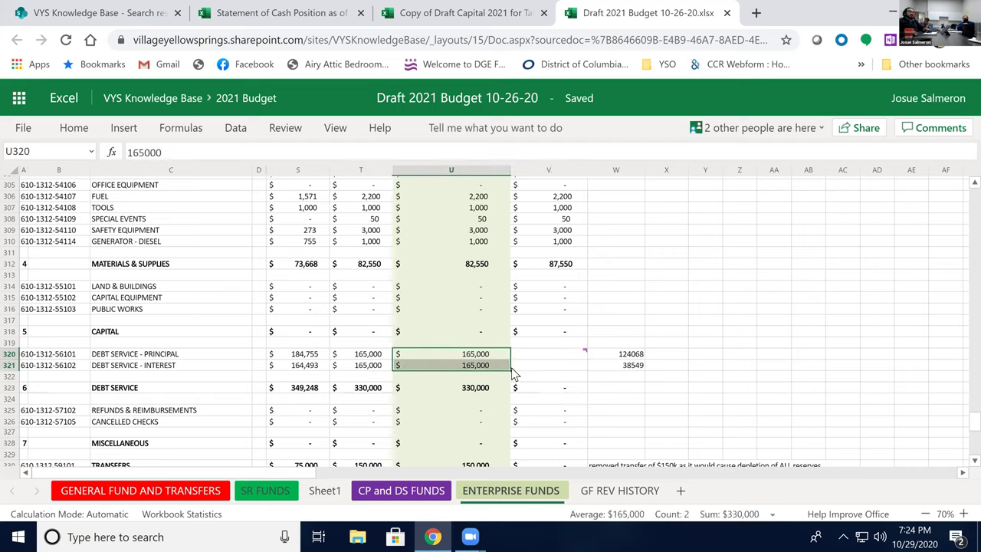
key(ctrl+c)
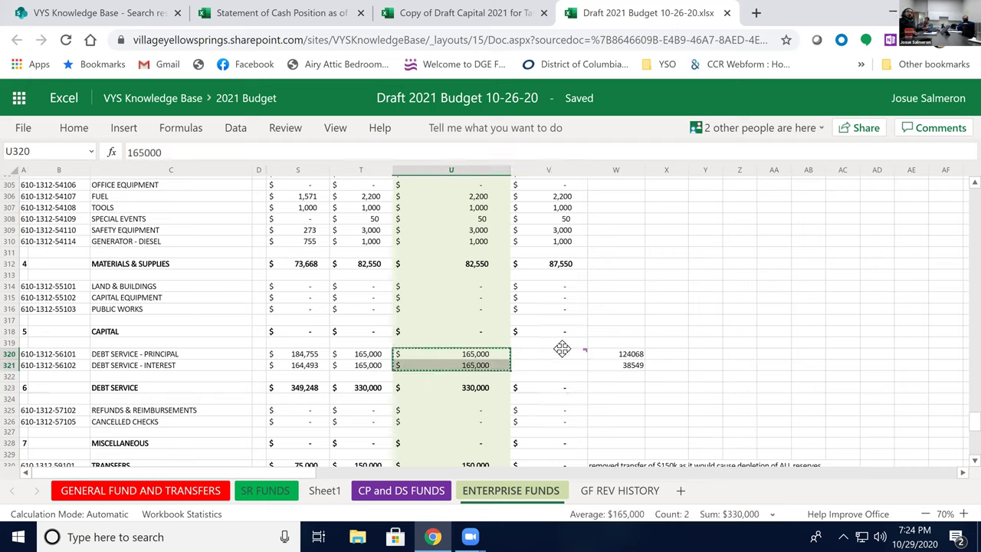
click(558, 355)
key(shift+Down)
key(ctrl+v)
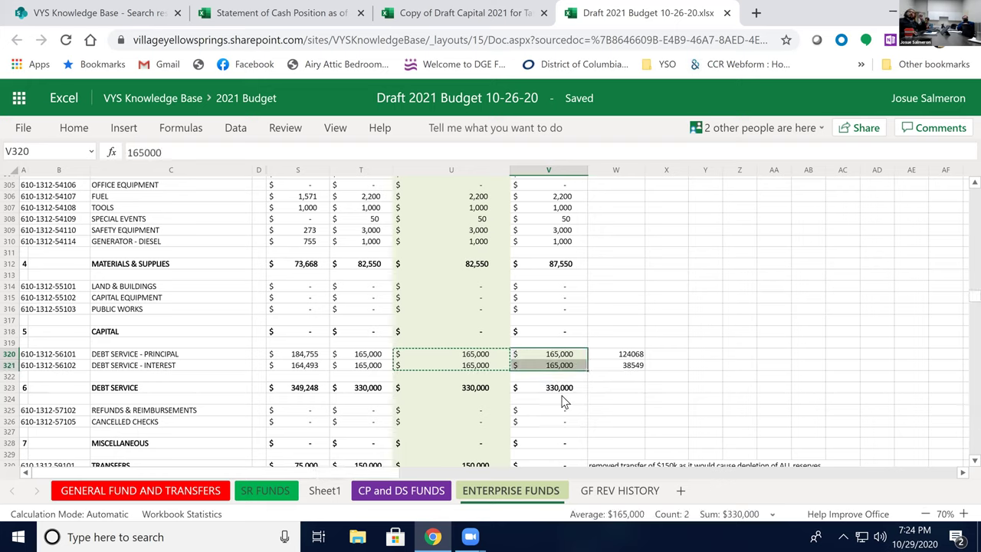
click(560, 402)
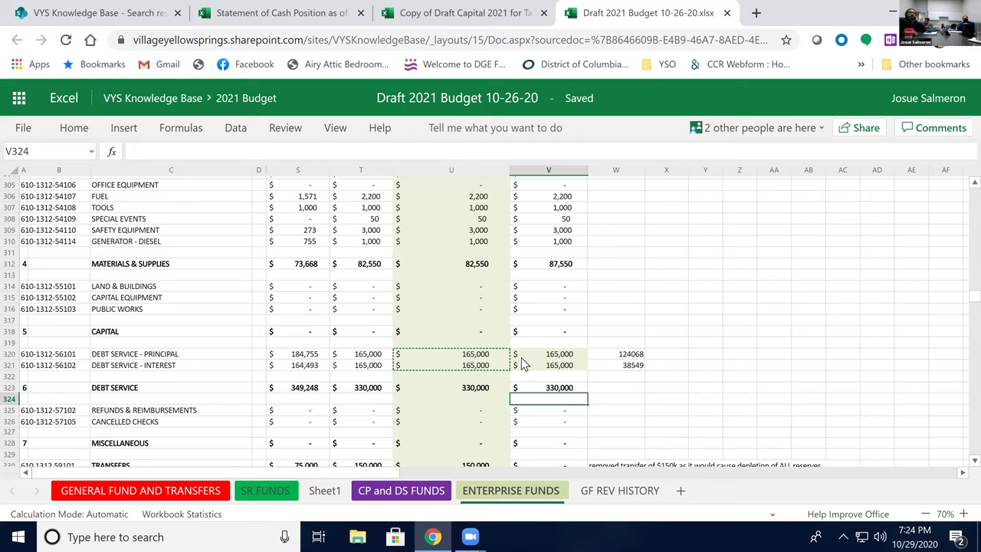
- Check the Water Treatment transfer amount in V330 and the Personnel Services total in V267
scroll(521, 370, down, 2)
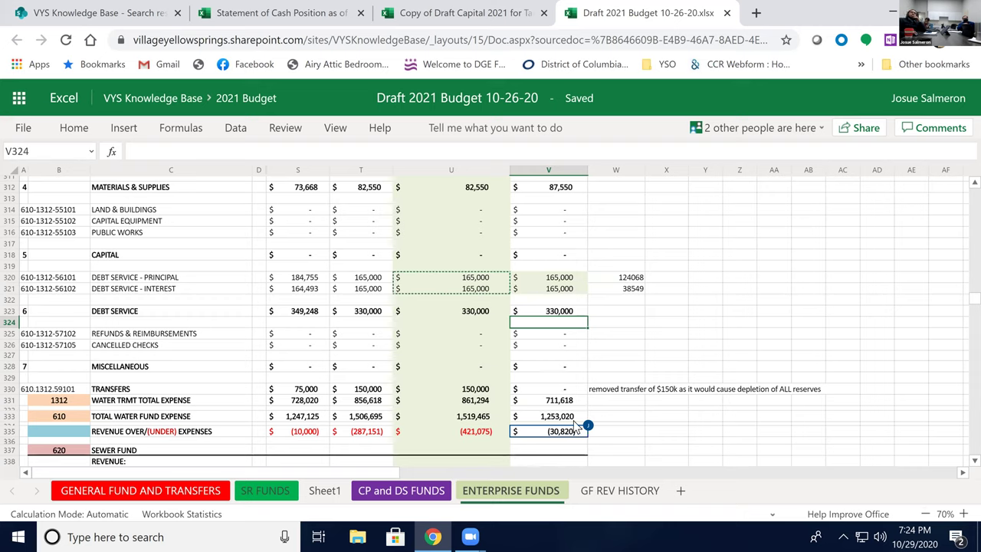
click(577, 392)
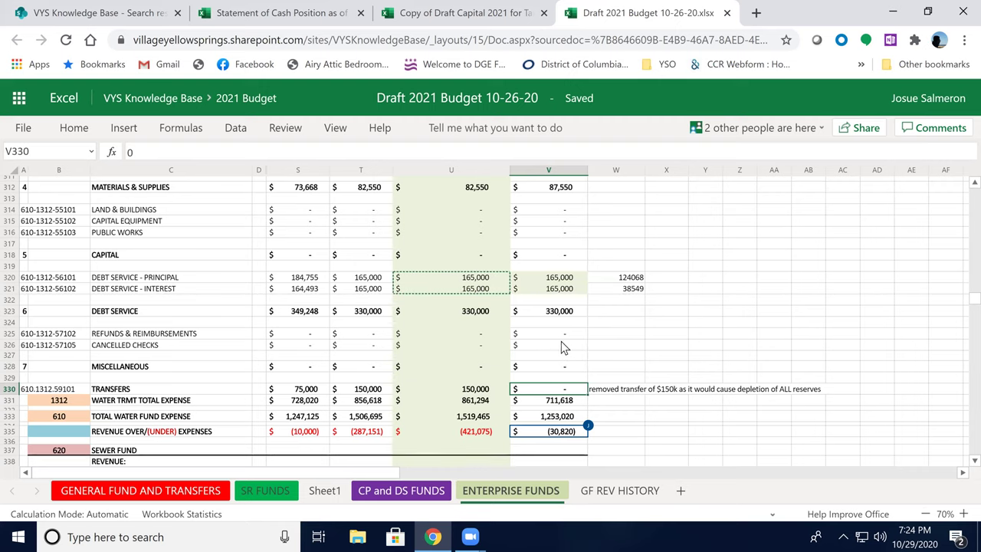
scroll(556, 368, up, 2)
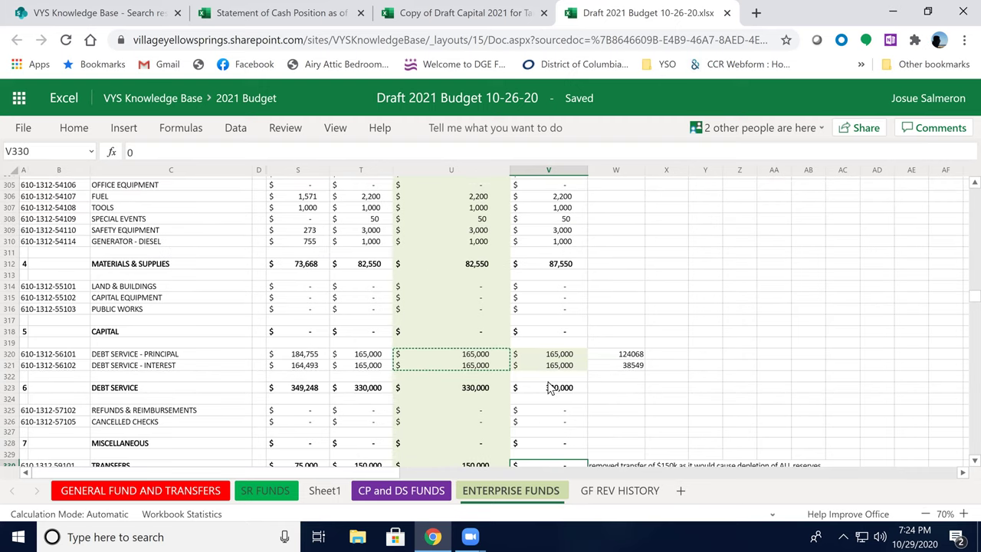
scroll(553, 410, up, 4)
scroll(556, 410, up, 13)
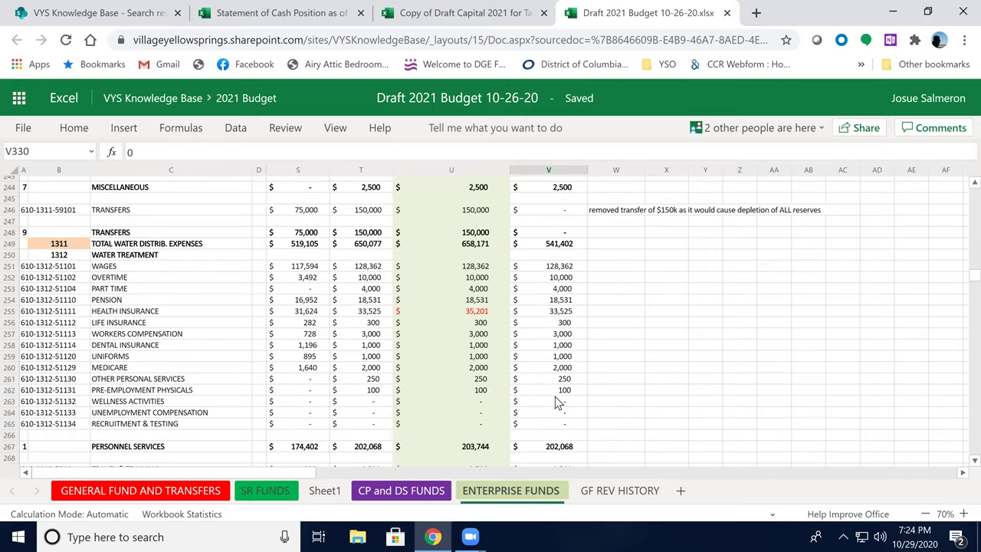
scroll(556, 406, down, 2)
scroll(558, 383, down, 4)
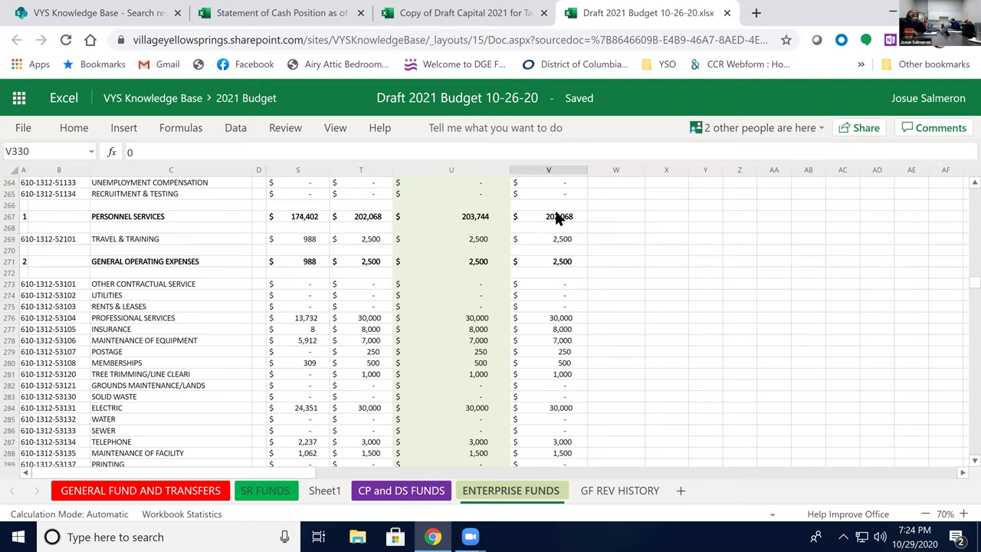
click(556, 216)
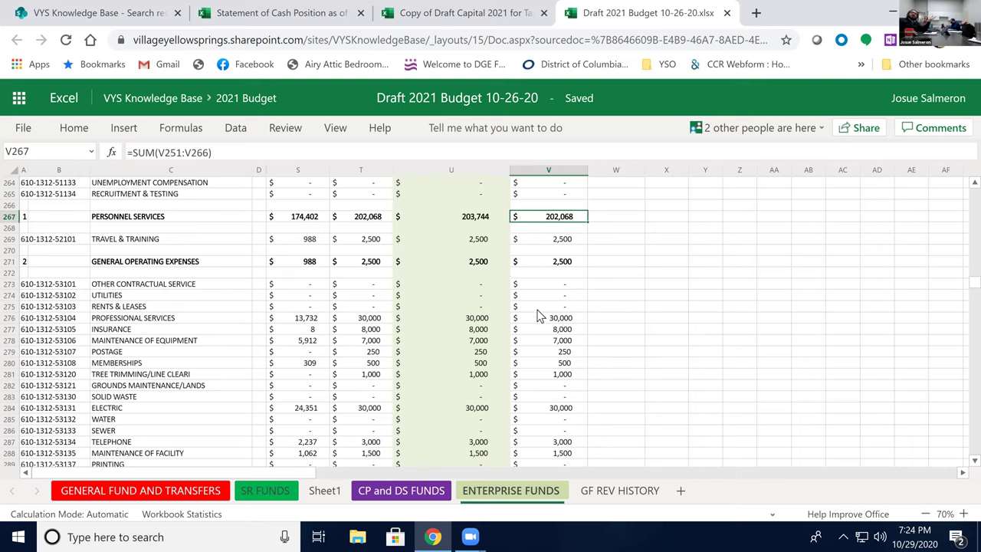
- Review Water Treatment's general operating and contractual lines again, including the Contractual Services total in V299
scroll(526, 331, down, 2)
scroll(532, 317, up, 2)
scroll(544, 234, down, 4)
scroll(547, 333, up, 4)
scroll(547, 333, down, 4)
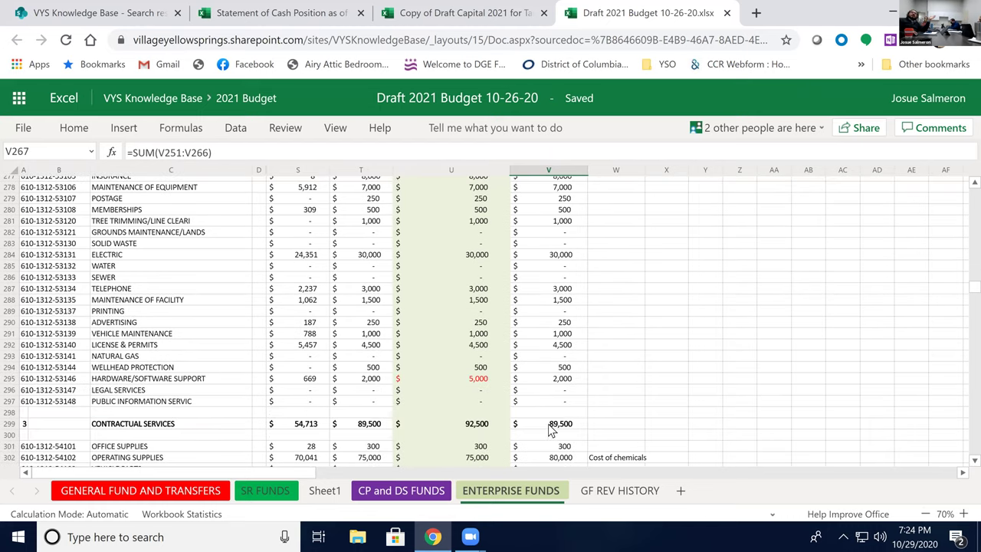
click(552, 426)
scroll(560, 405, up, 2)
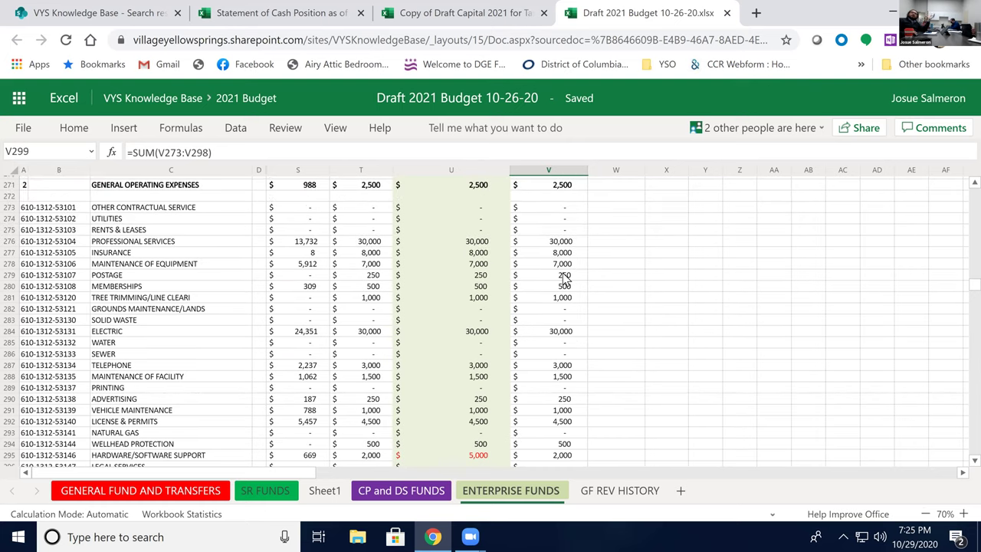
- Recheck the Materials & Supplies total in V312 and the Operating Supplies note and amount in W302 and V302
scroll(560, 307, down, 9)
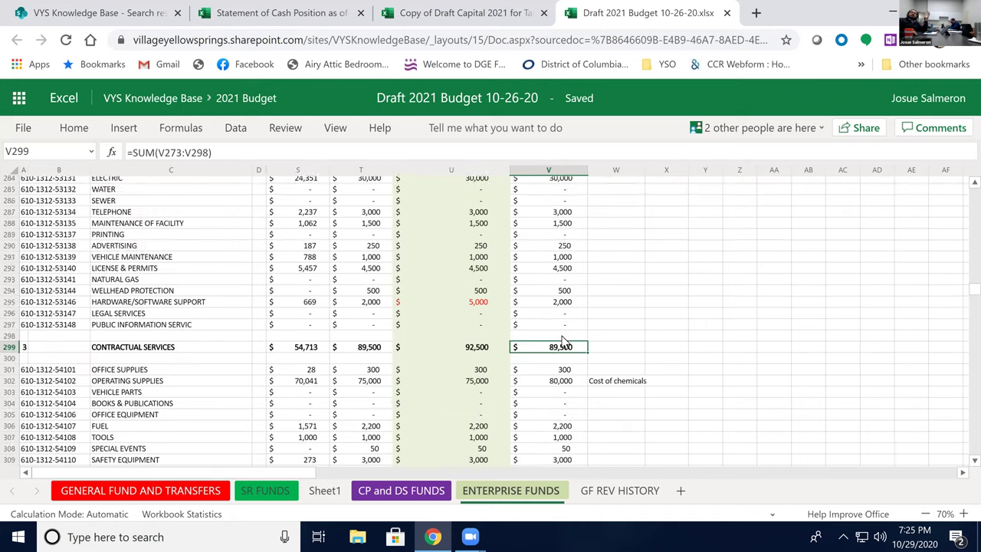
click(558, 343)
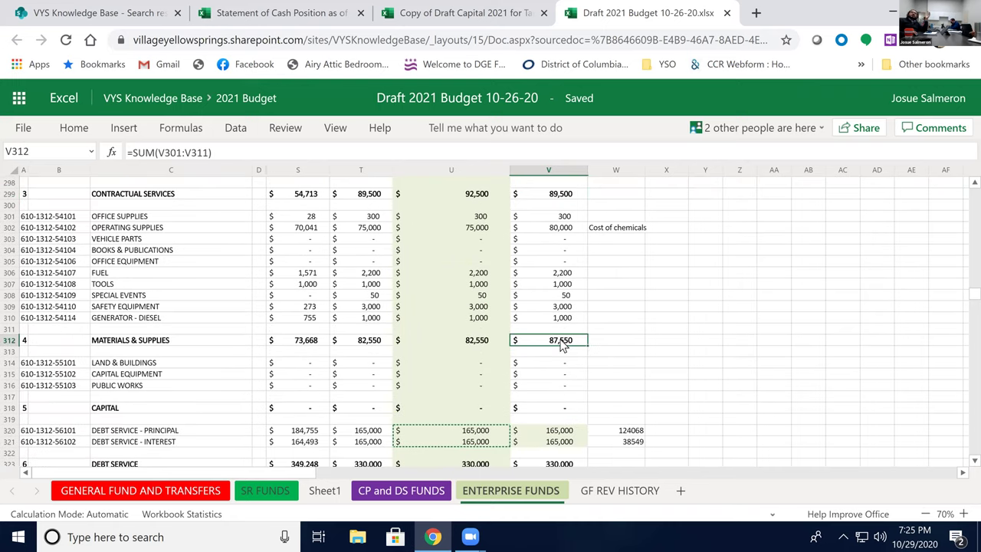
click(596, 229)
click(564, 230)
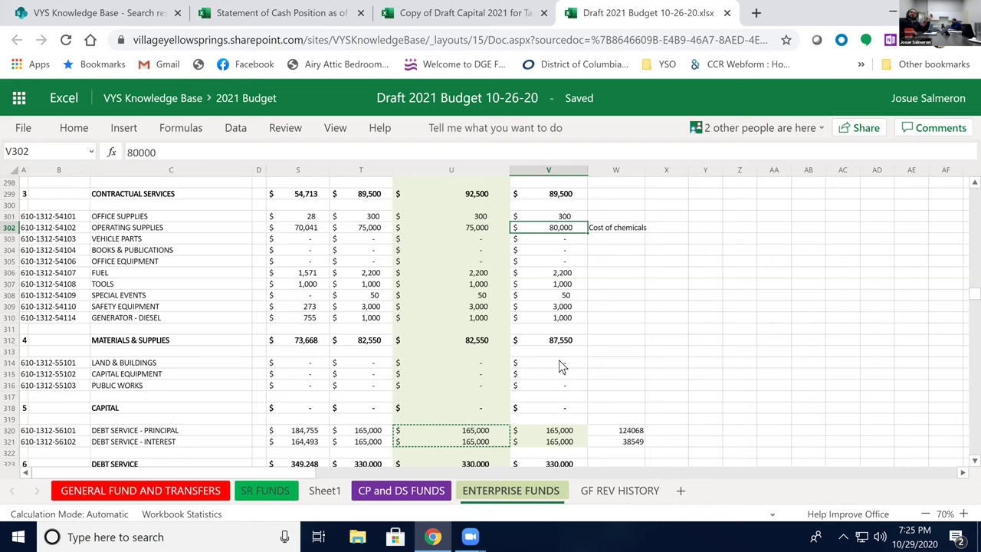
- In W331, calculate Water Treatment expense without debt service by subtracting V323 from V331
scroll(559, 364, down, 2)
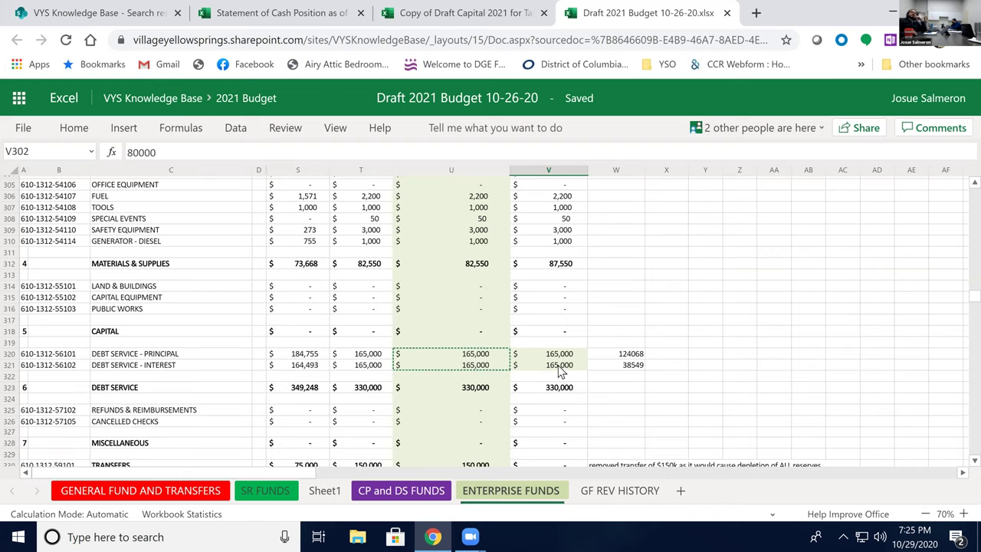
scroll(559, 366, down, 2)
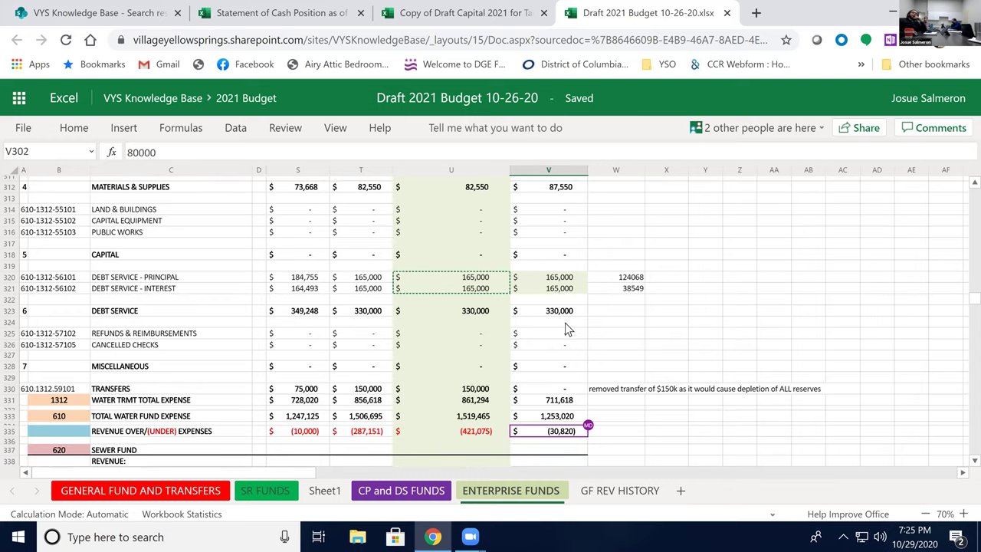
click(614, 399)
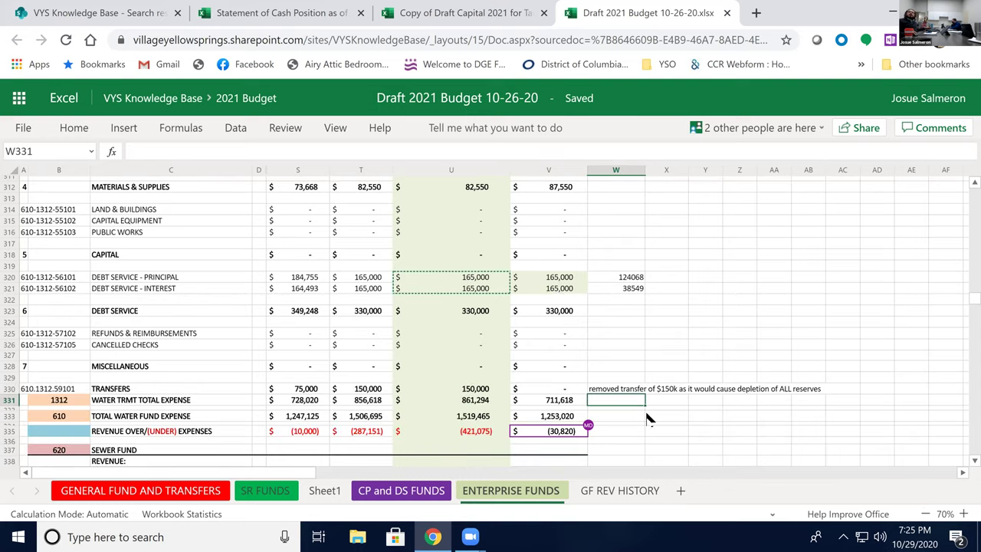
text(=)
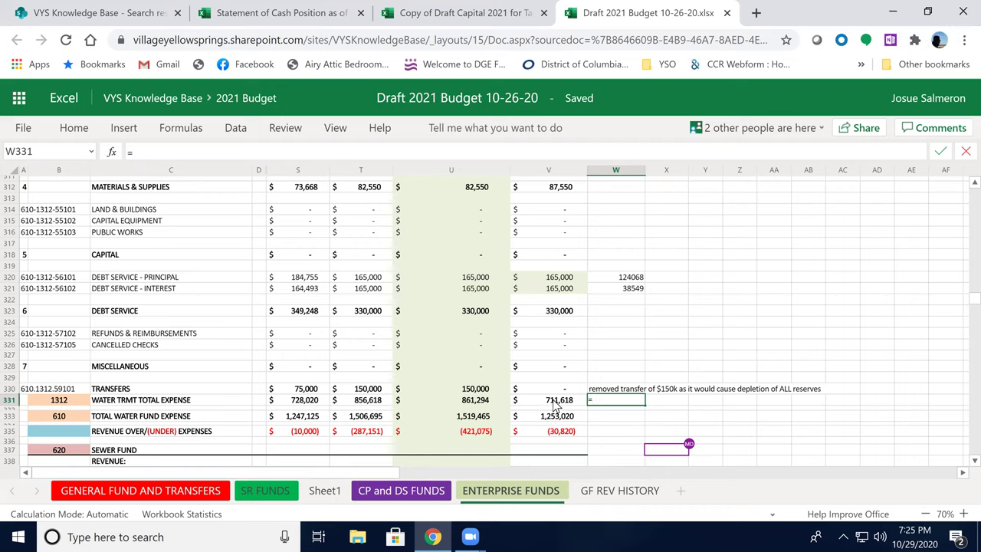
click(554, 405)
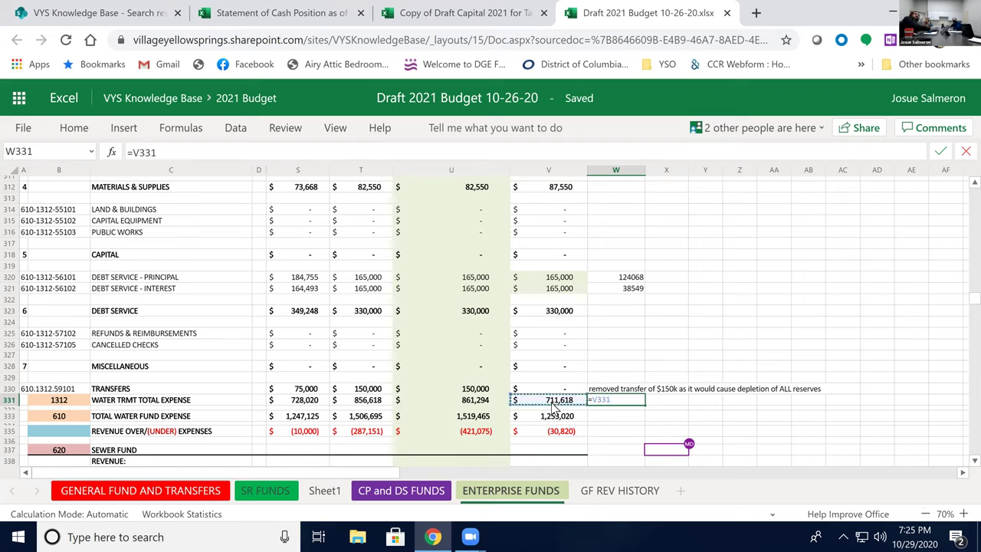
text(-)
click(547, 308)
key(Return)
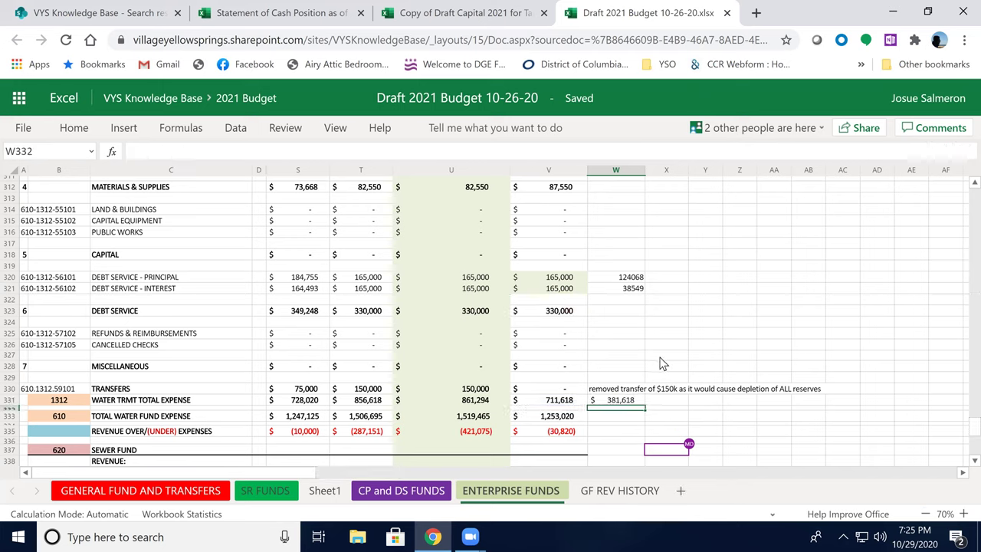
- Begin a formula in X331, beside the Water Treatment expense net of debt service
click(653, 401)
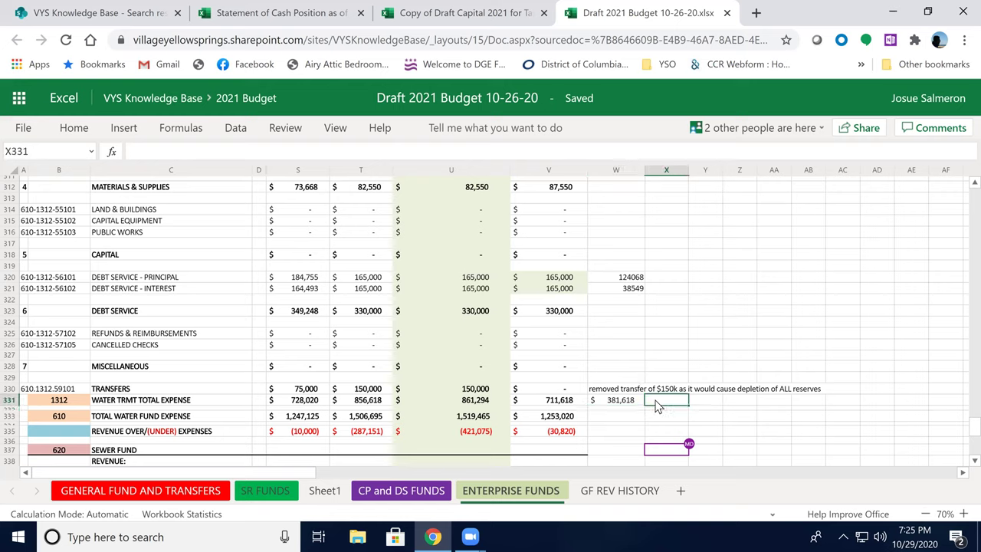
text(=)
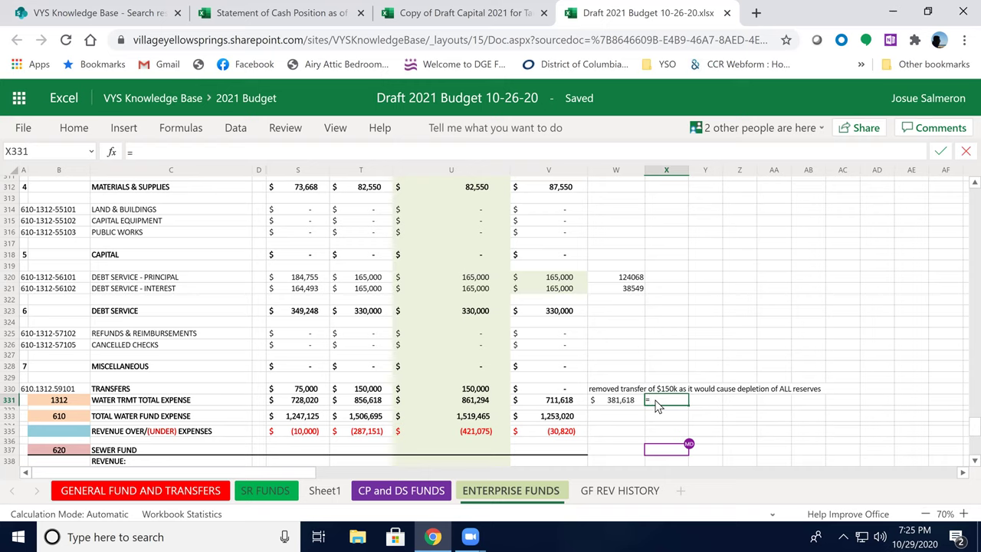
click(567, 401)
text(/)
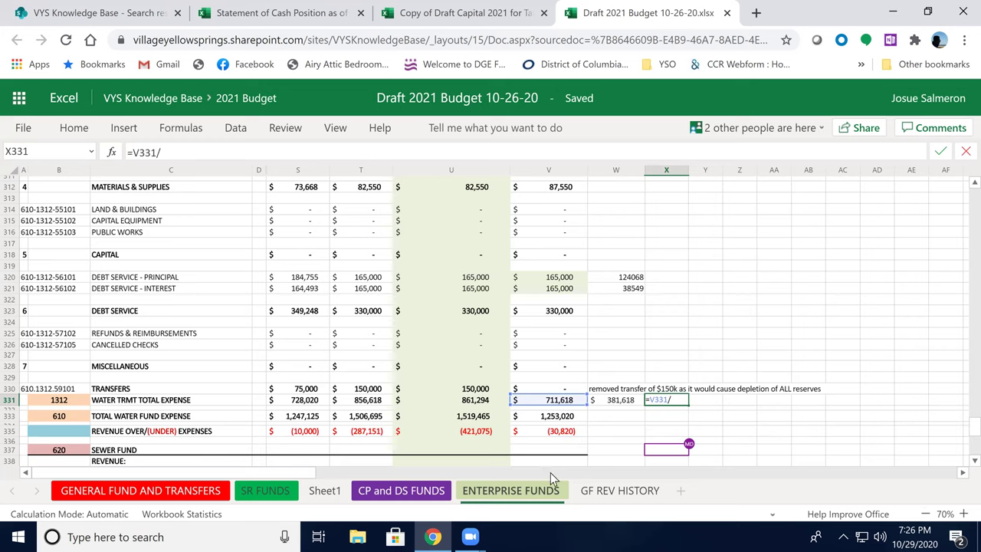
key(BackSpace)
key(BackSpace)
key(BackSpace)
key(BackSpace)
key(BackSpace)
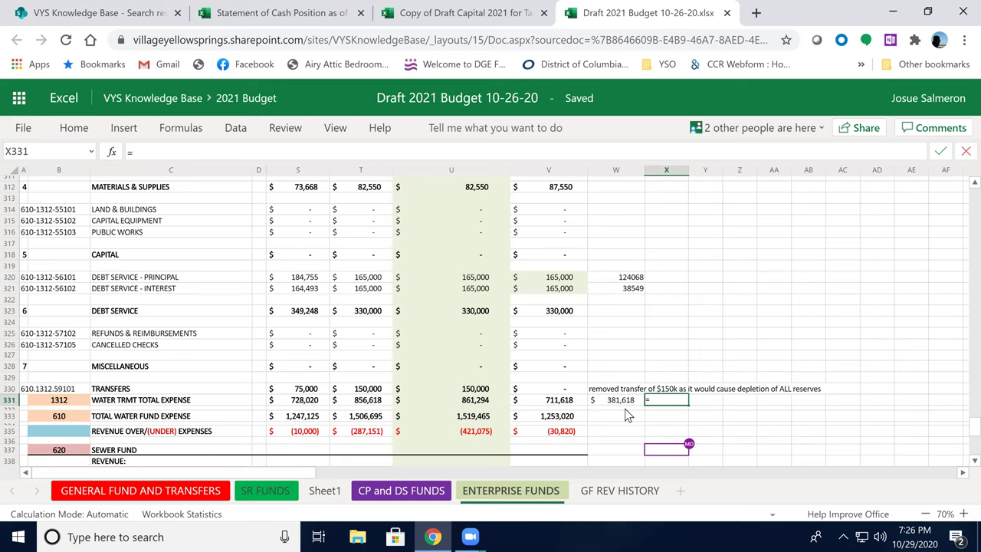
- Complete the X331 formula as =W331/V331 to get the non-debt share of Water Treatment expense
click(622, 402)
text(/)
click(579, 402)
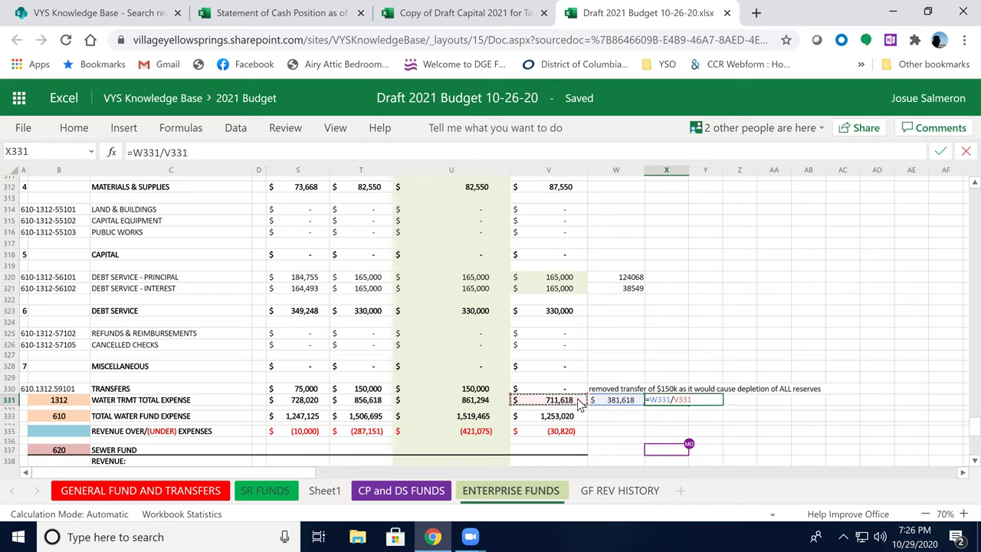
key(Return)
- Format the ratio in X331 as a percentage without decimals
click(661, 402)
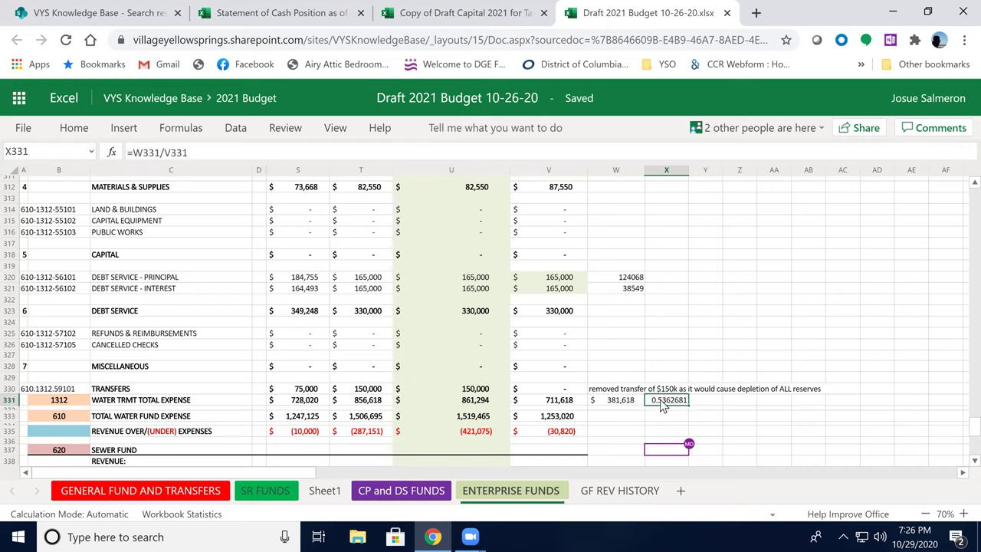
click(77, 128)
click(426, 181)
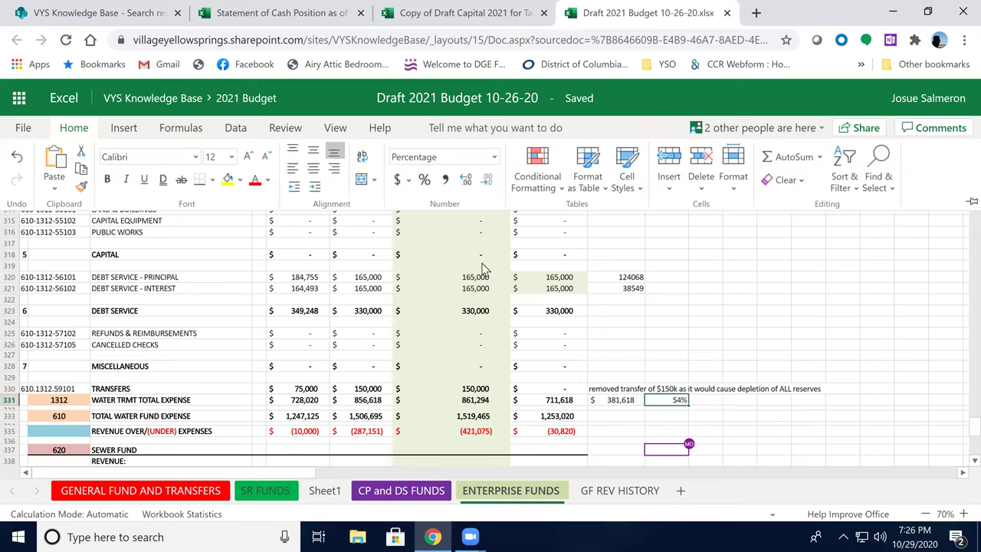
click(694, 422)
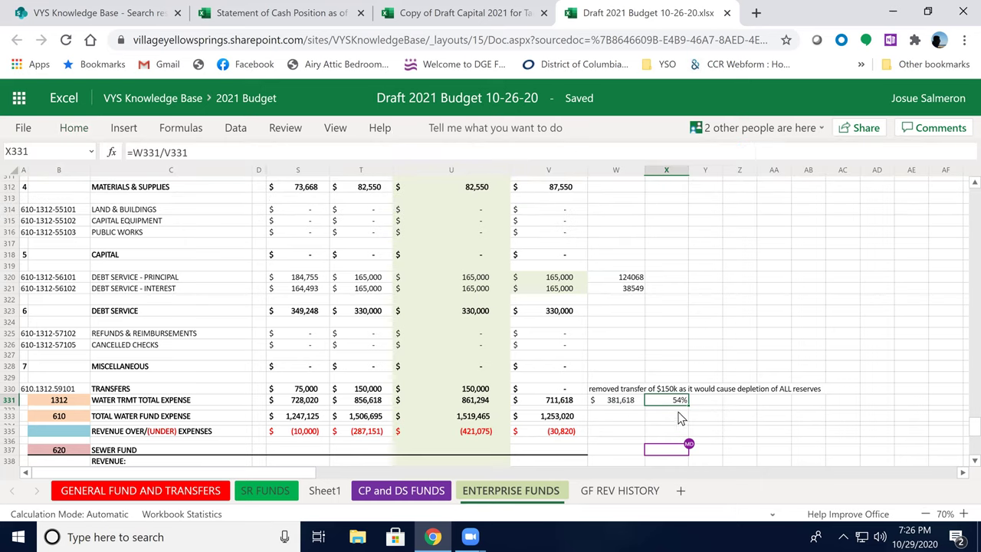
click(597, 422)
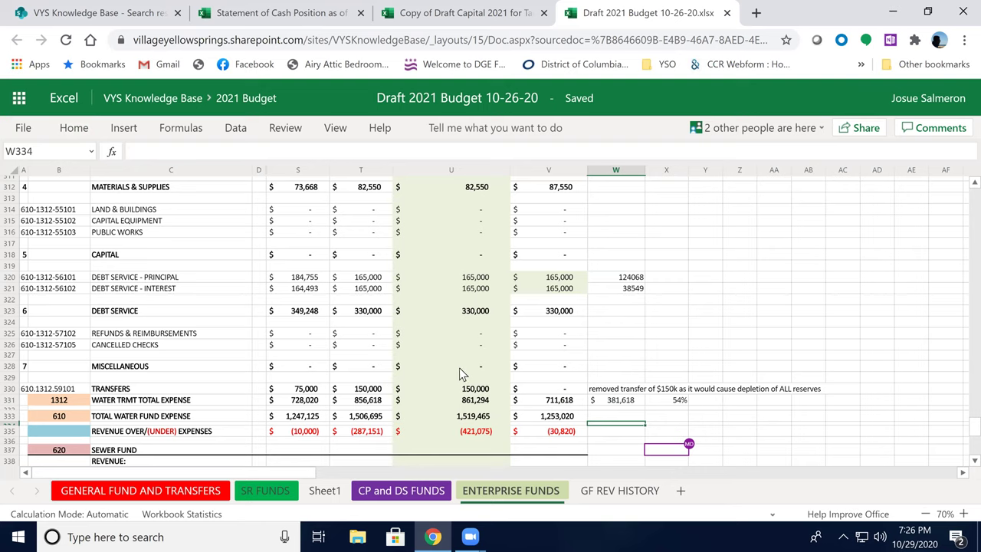
- Review the Sewer Fund's revenue, comparing consumer fees across the year columns and checking the 2021 taps and charges for services
scroll(460, 372, down, 5)
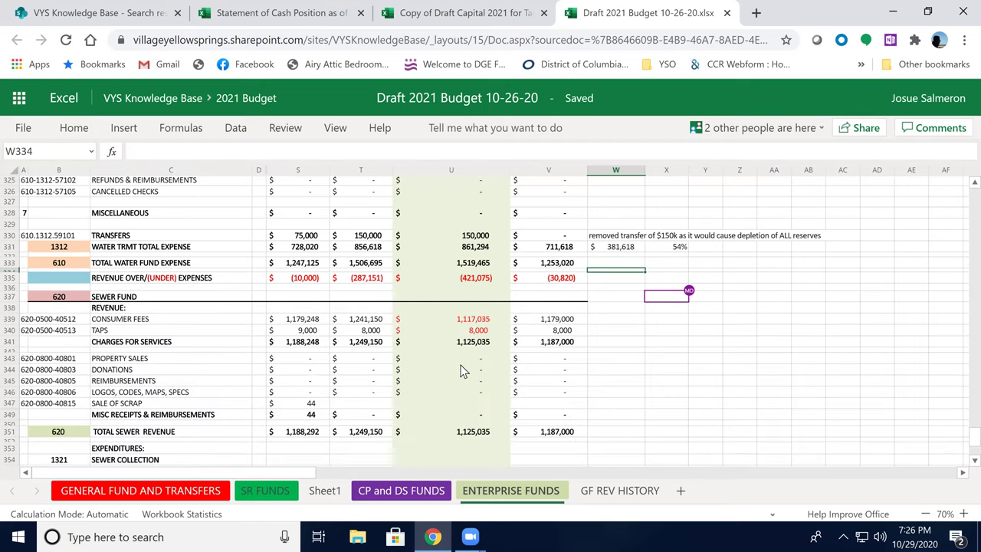
scroll(460, 372, down, 3)
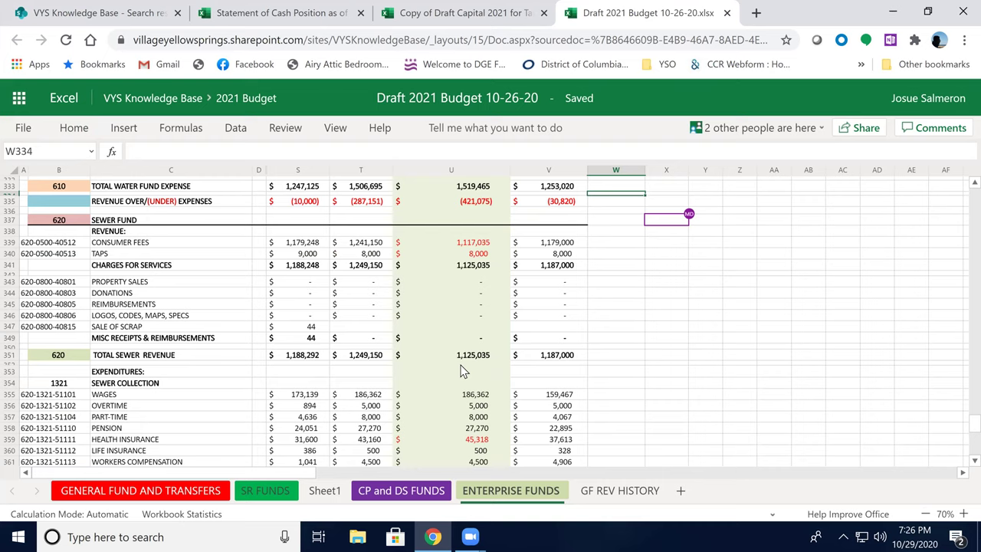
scroll(461, 372, down, 3)
scroll(461, 371, up, 3)
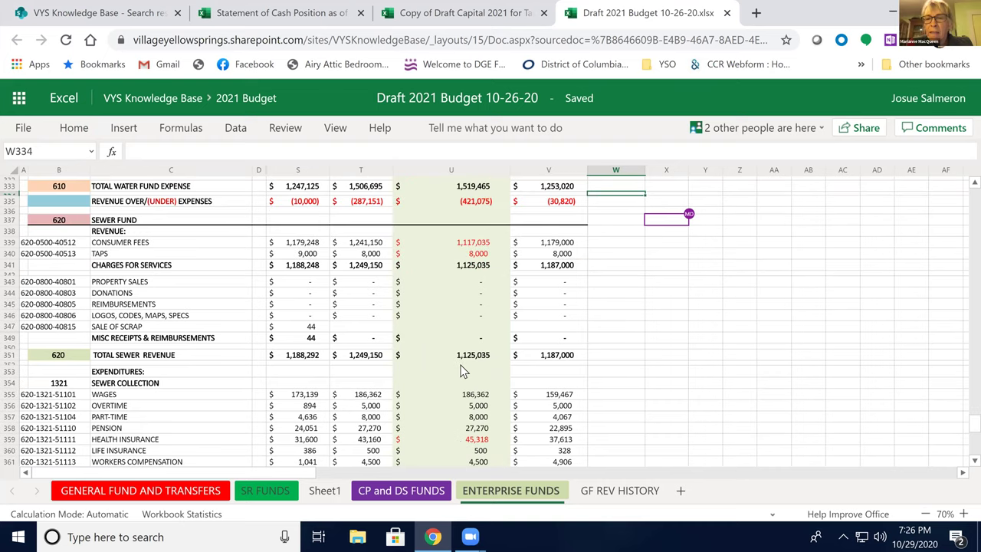
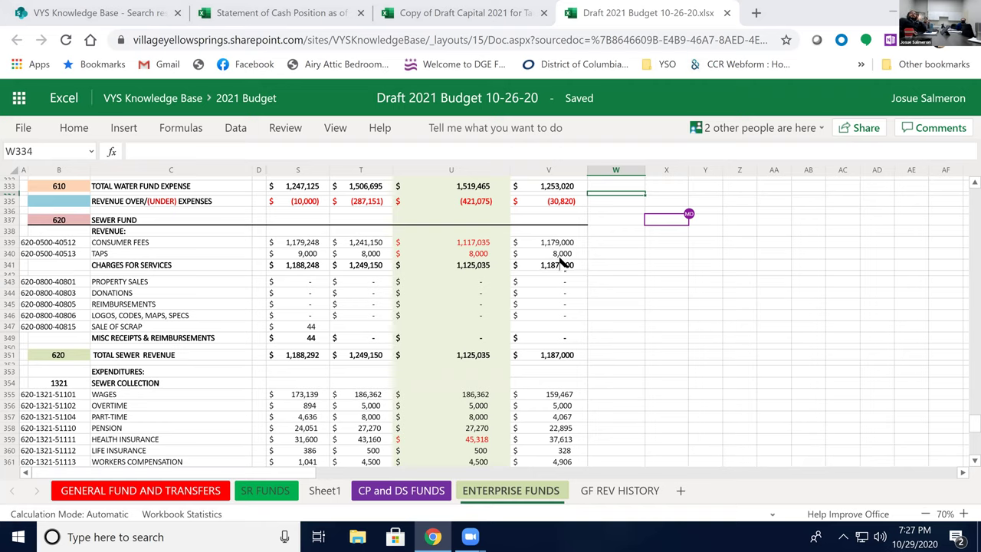
click(561, 267)
click(562, 258)
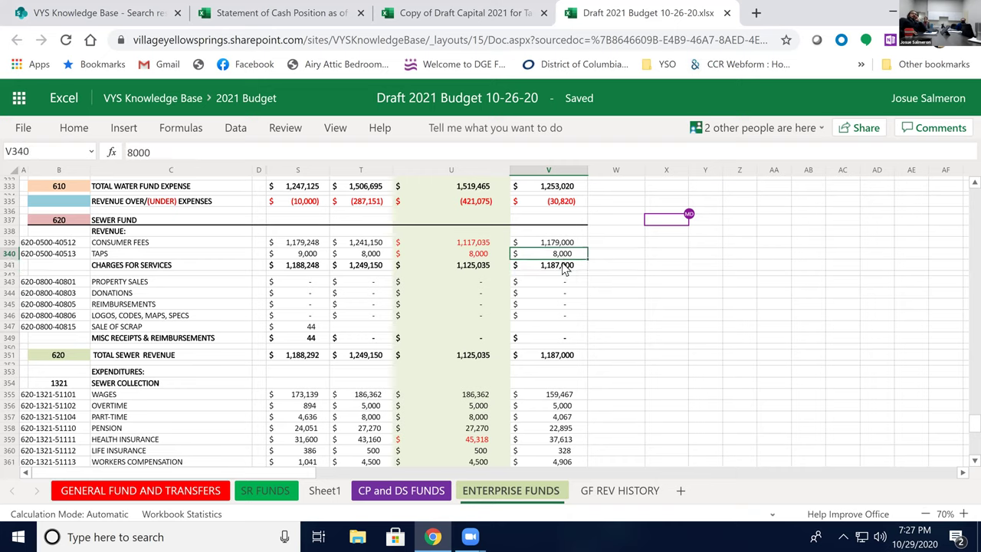
click(563, 266)
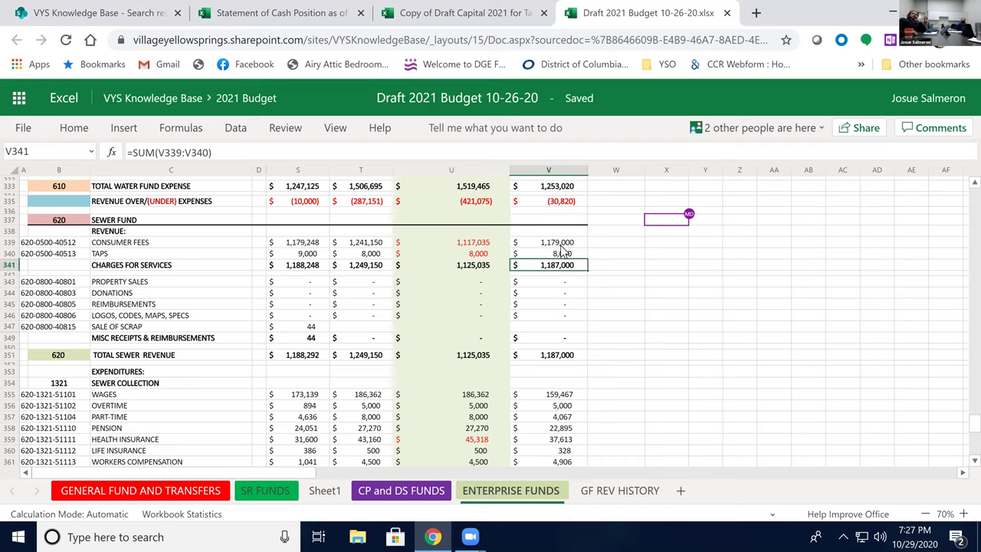
click(366, 244)
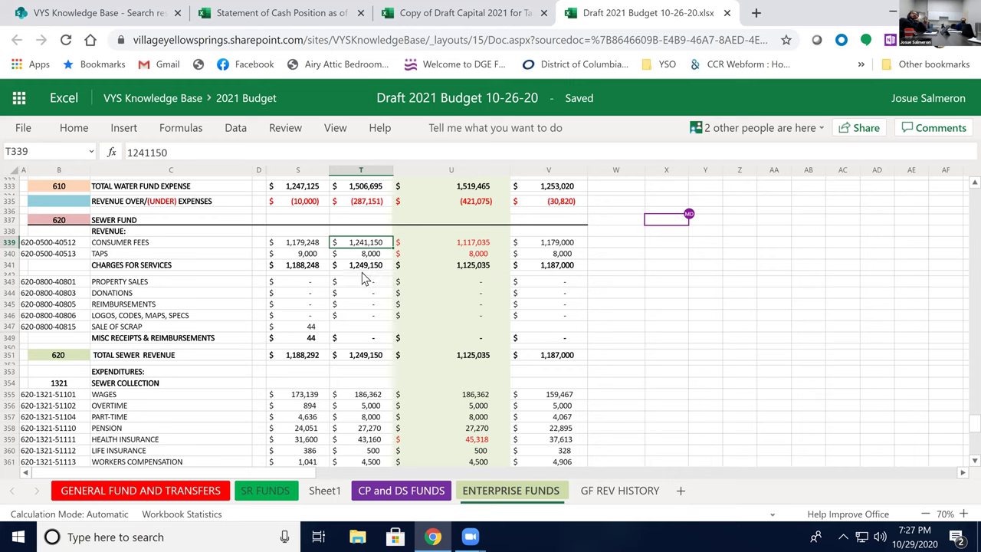
click(309, 245)
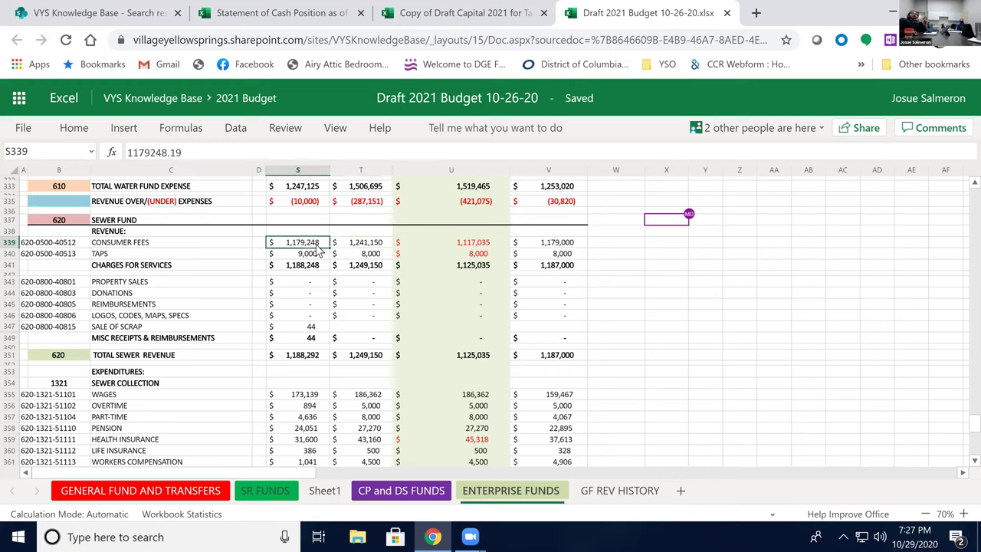
click(568, 246)
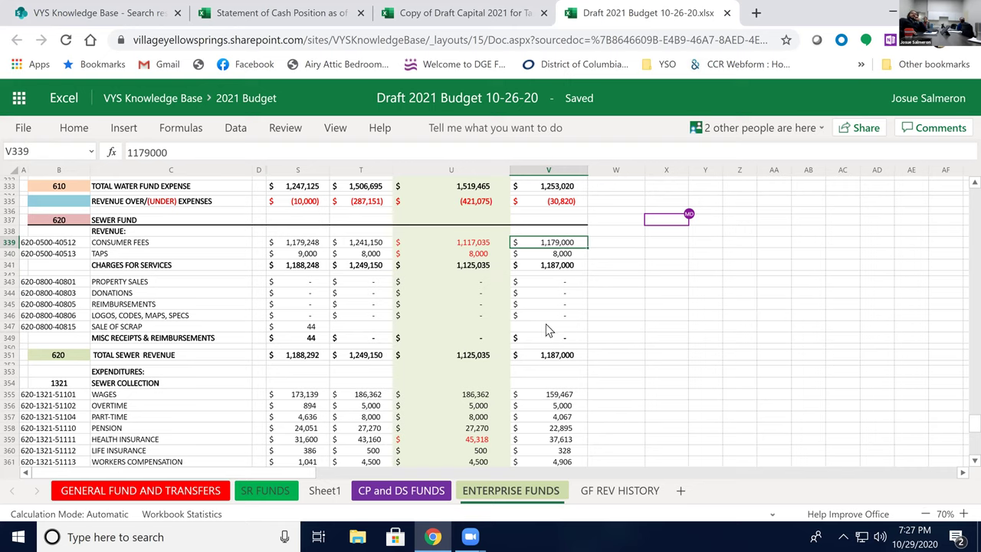
- Review the Sewer Collection expenditures from personnel through materials and transfers, checking travel and training, the transfer amount and the total expenses in column V
scroll(547, 329, down, 5)
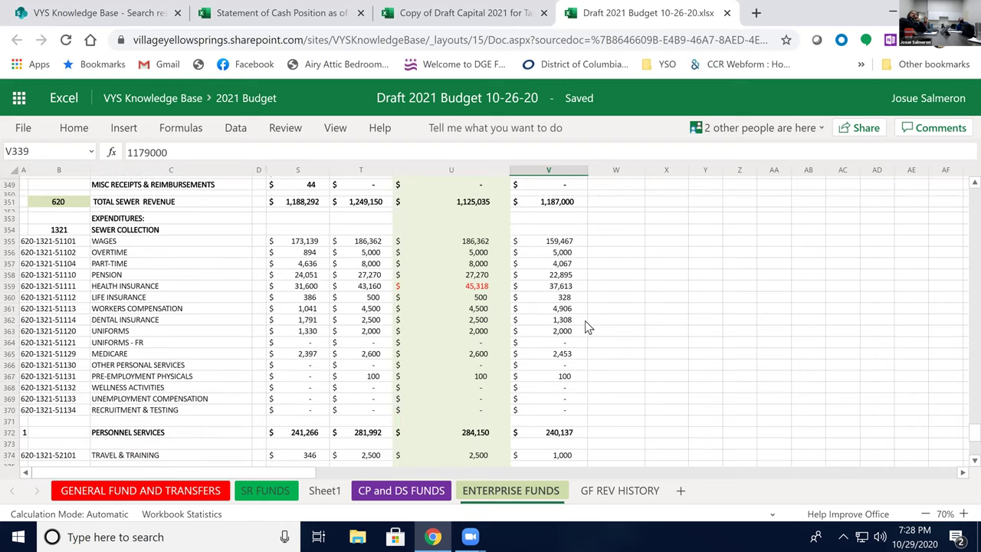
scroll(552, 333, down, 3)
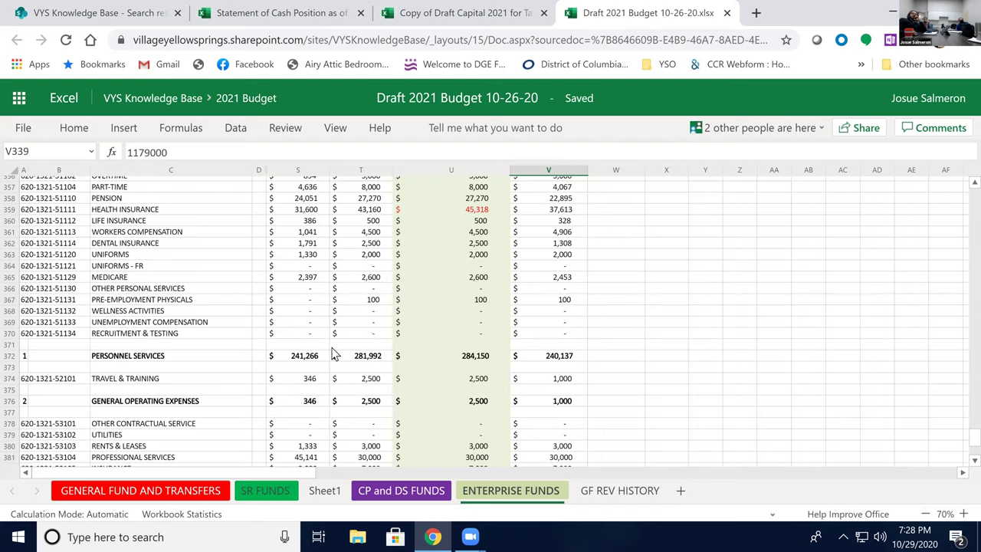
click(566, 384)
scroll(541, 414, down, 4)
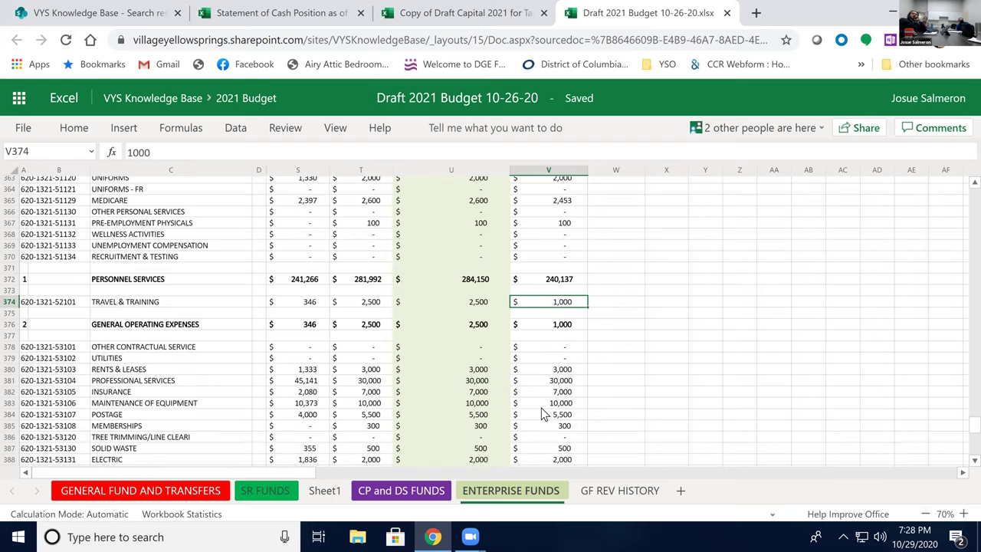
scroll(541, 414, down, 2)
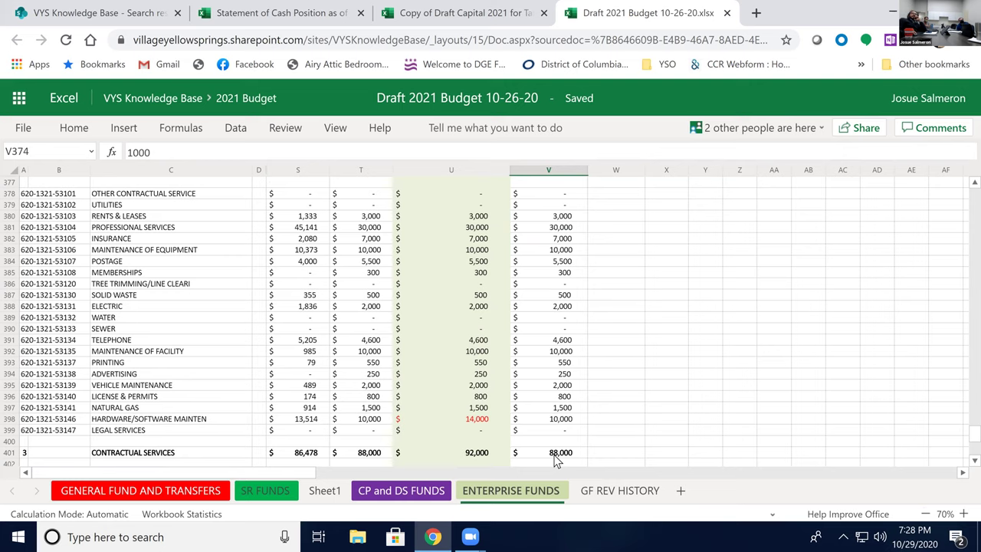
scroll(555, 456, down, 2)
scroll(552, 455, down, 4)
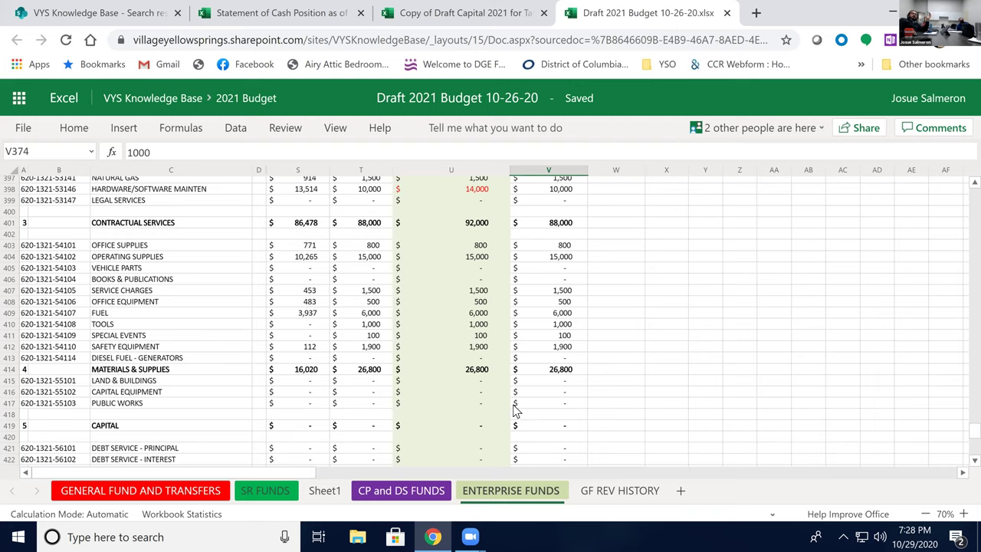
scroll(517, 407, down, 4)
scroll(517, 407, down, 2)
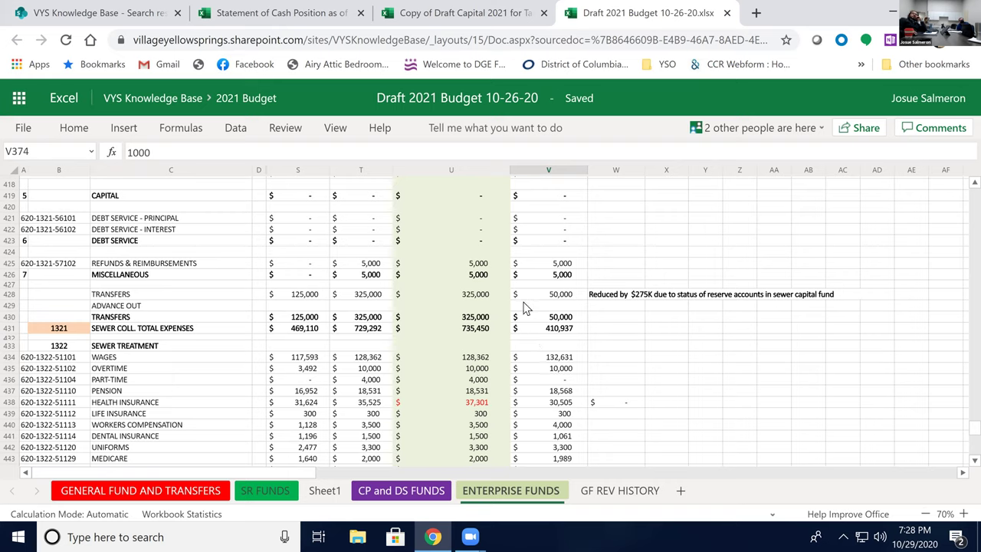
click(548, 297)
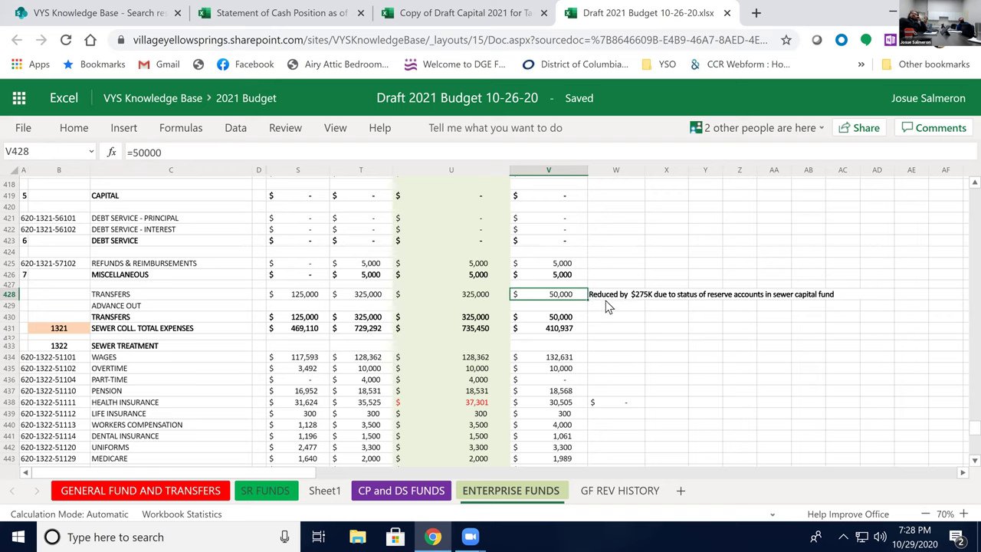
click(572, 330)
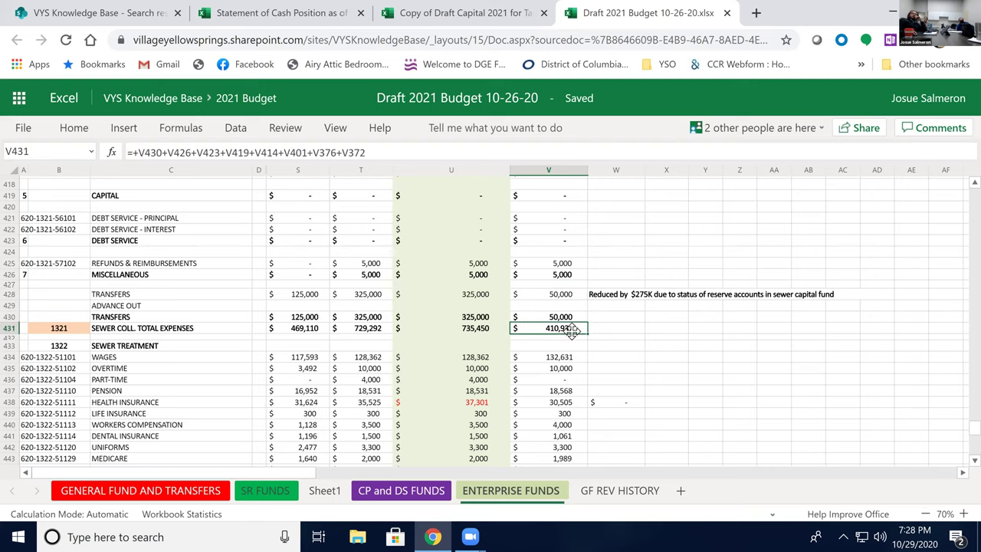
- Review Sewer Treatment's personnel, operating and contractual costs, comparing the electric budget in V466 with the one in T466
scroll(571, 332, down, 5)
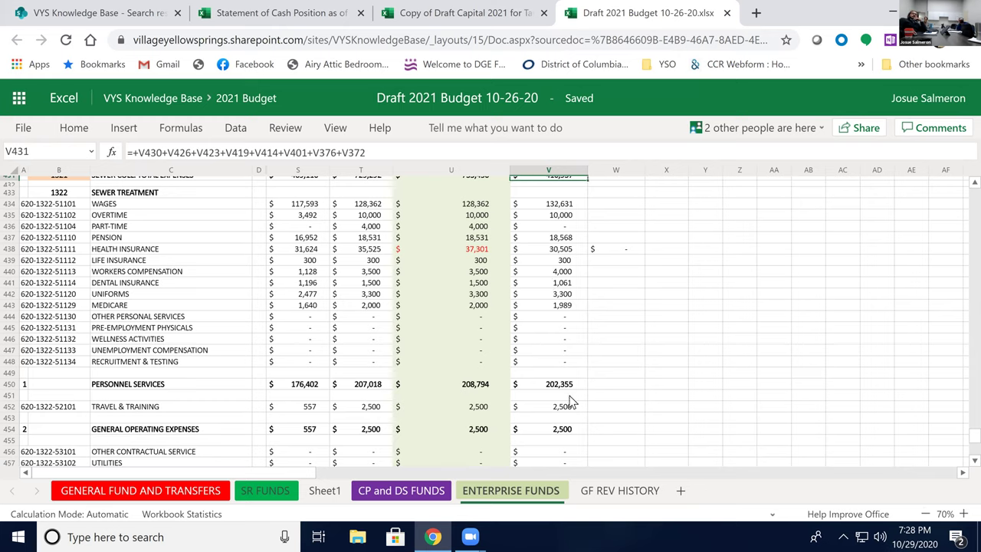
scroll(563, 406, down, 2)
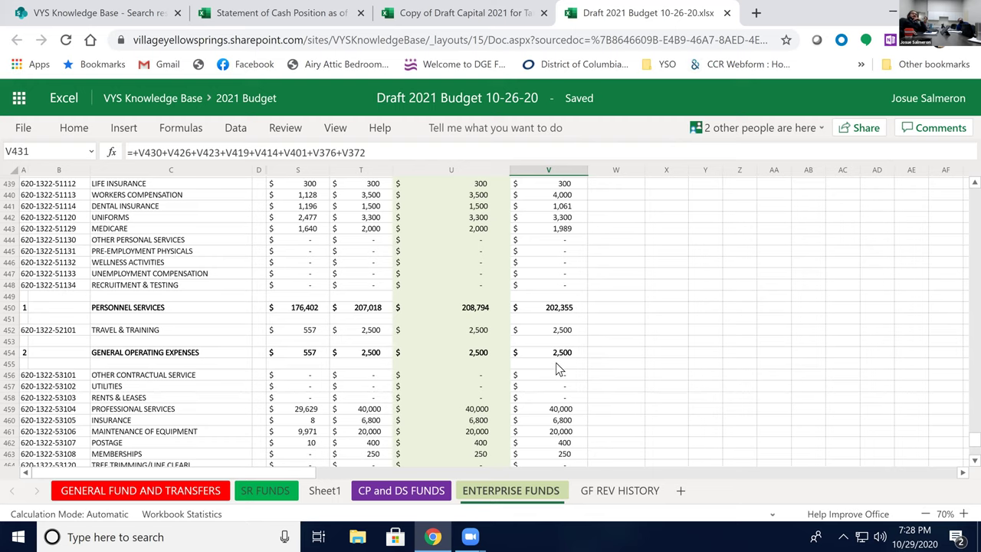
scroll(559, 368, down, 2)
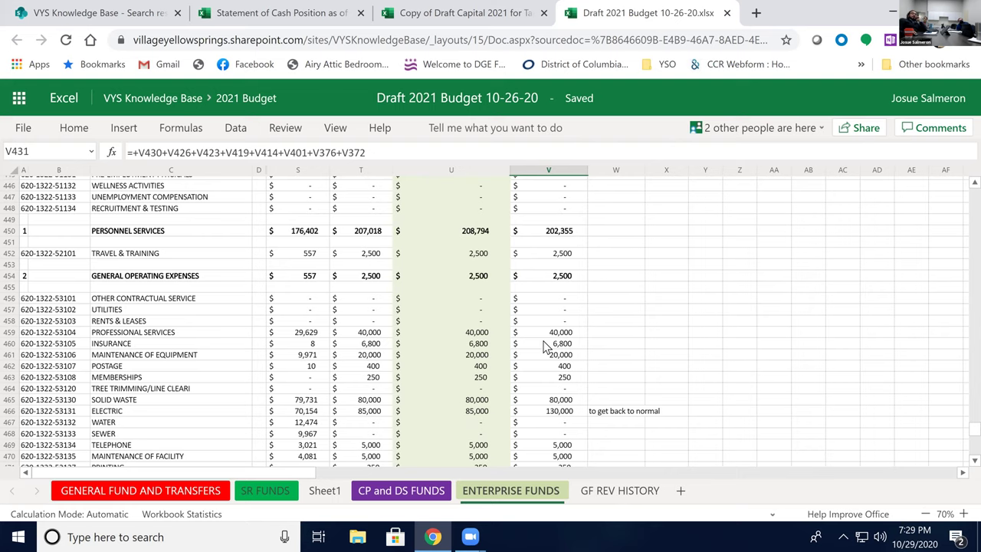
scroll(544, 347, down, 2)
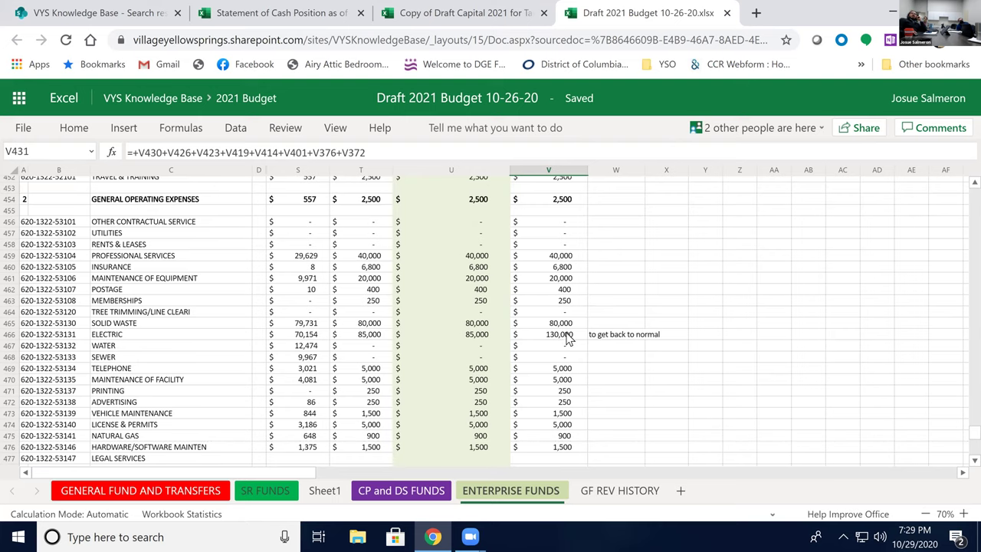
scroll(563, 338, down, 2)
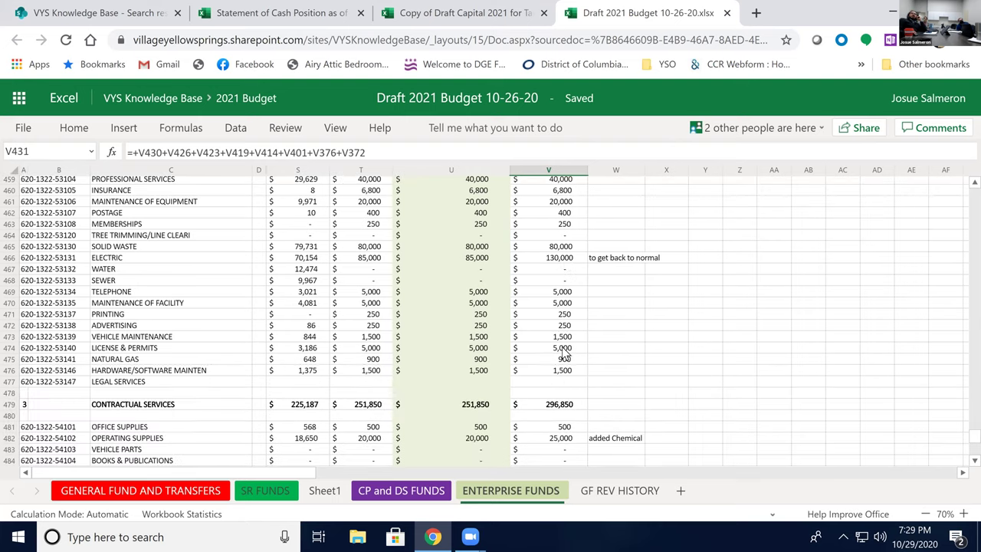
click(568, 265)
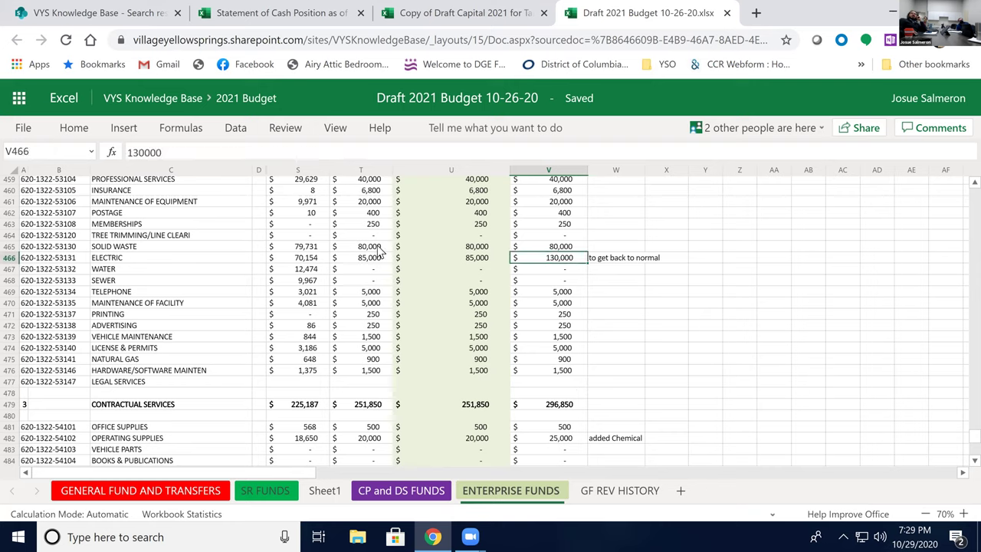
click(365, 261)
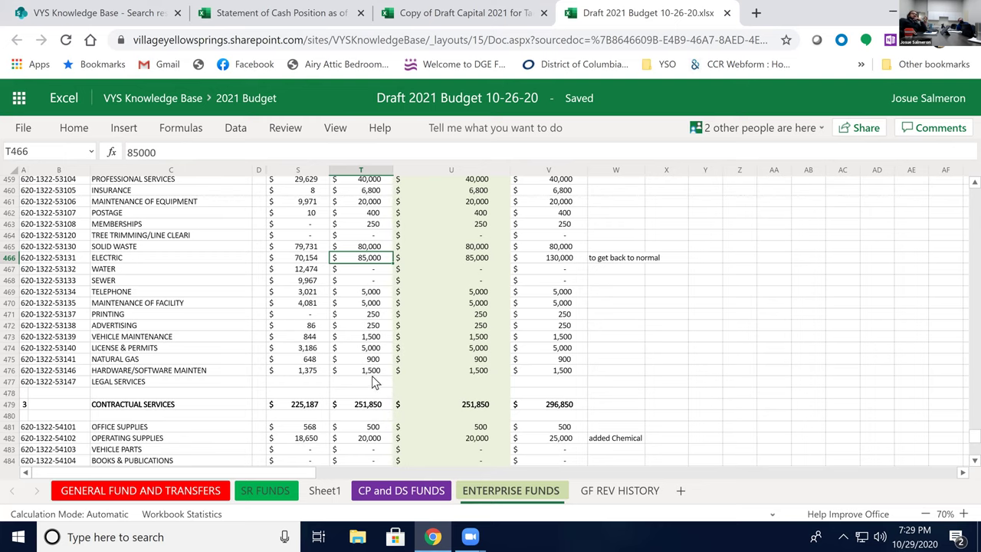
- Examine Sewer Treatment's materials, capital and debt service lines, plus its transfer amount in V509 and the accompanying note in W509
scroll(429, 402, up, 2)
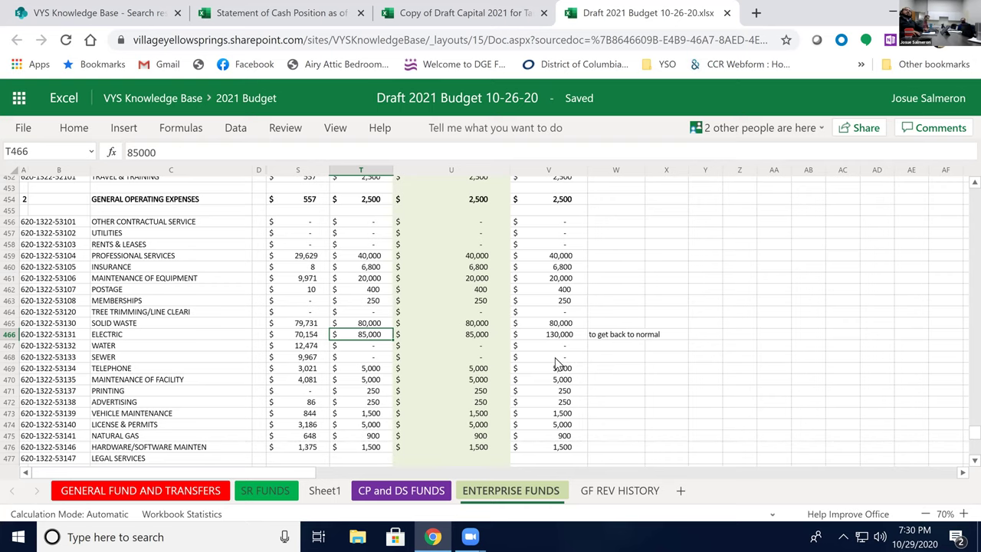
scroll(556, 363, down, 2)
scroll(558, 363, down, 2)
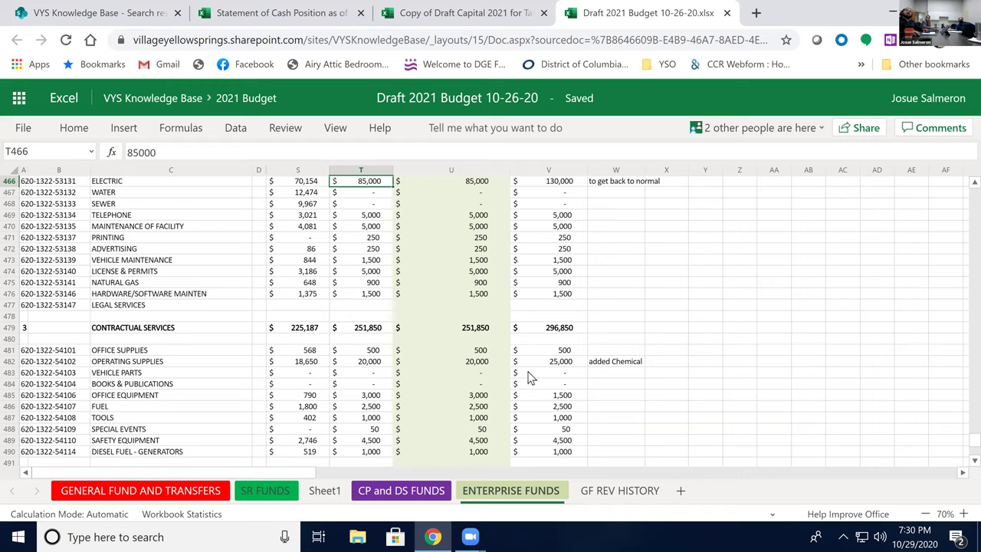
scroll(553, 379, down, 2)
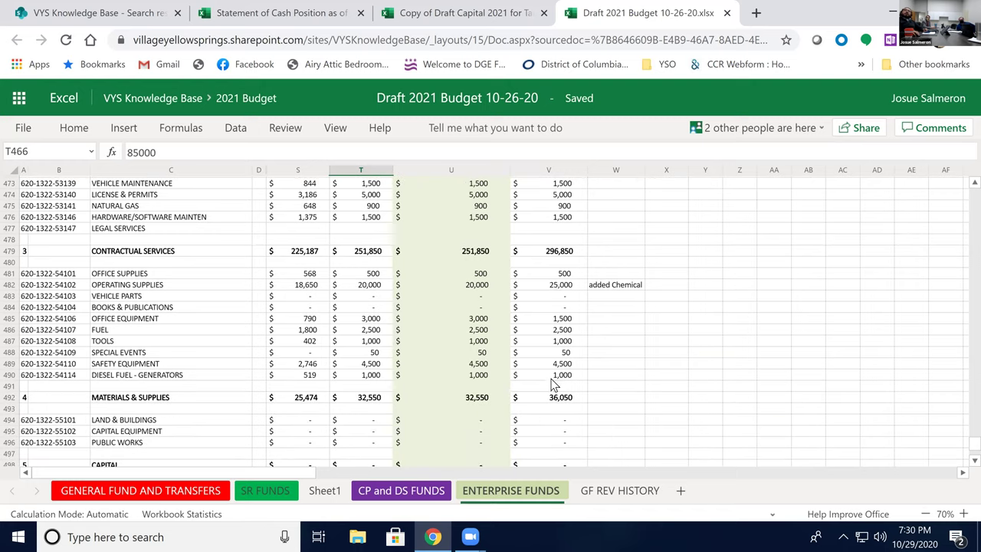
scroll(547, 391, down, 5)
scroll(545, 390, down, 2)
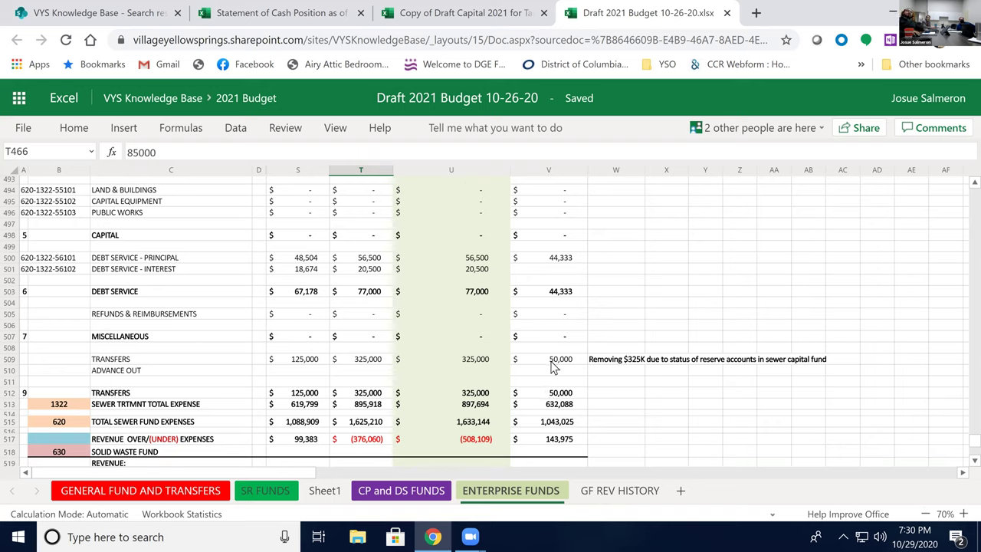
click(549, 362)
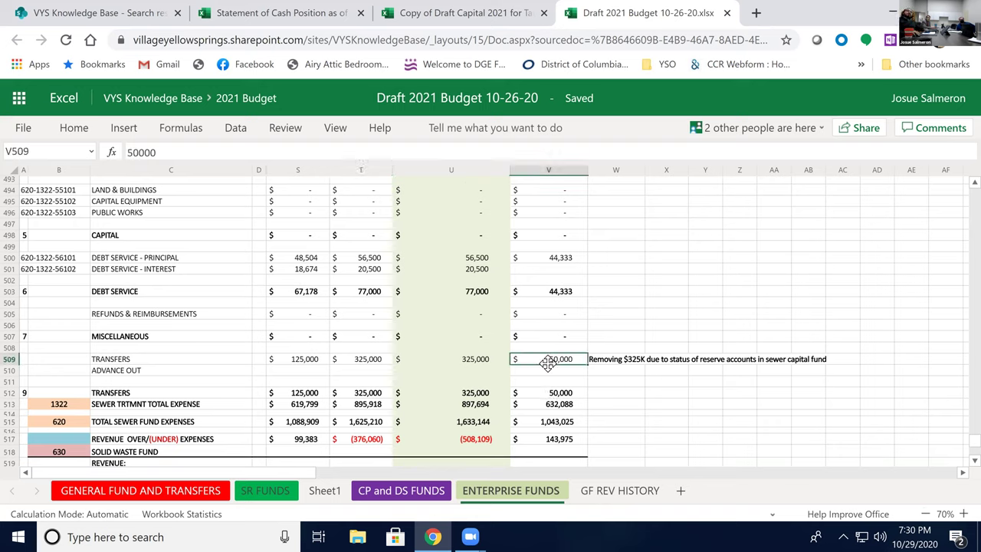
click(633, 363)
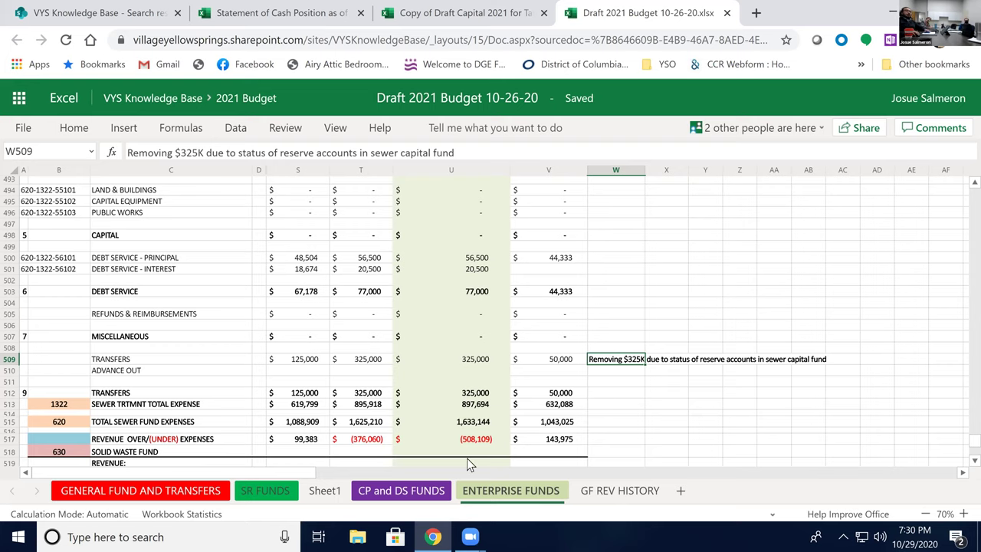
- Review the Solid Waste and Utility Overpayment funds and the total enterprise fund expenses, and return to the Sewer Collection totals
scroll(477, 357, down, 10)
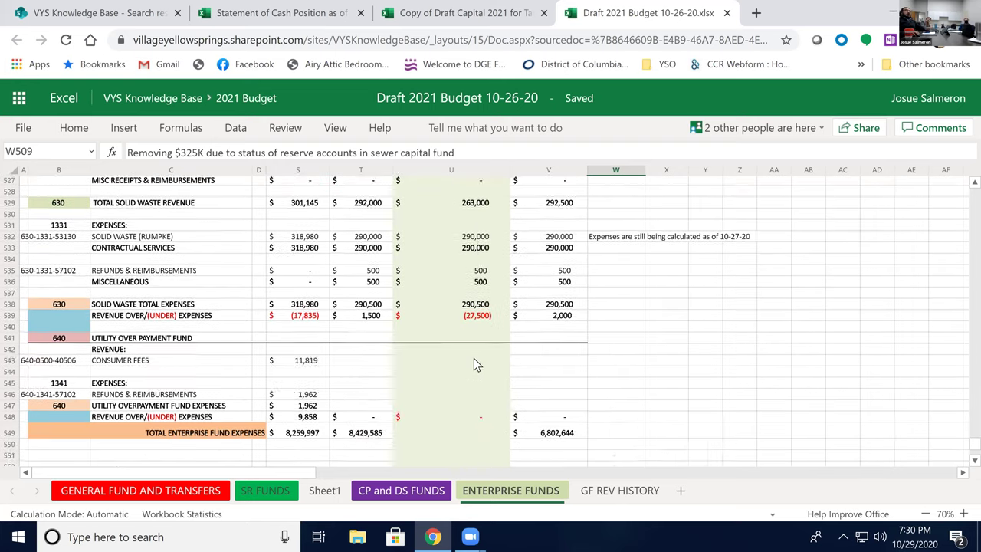
scroll(473, 357, down, 5)
scroll(474, 357, up, 2)
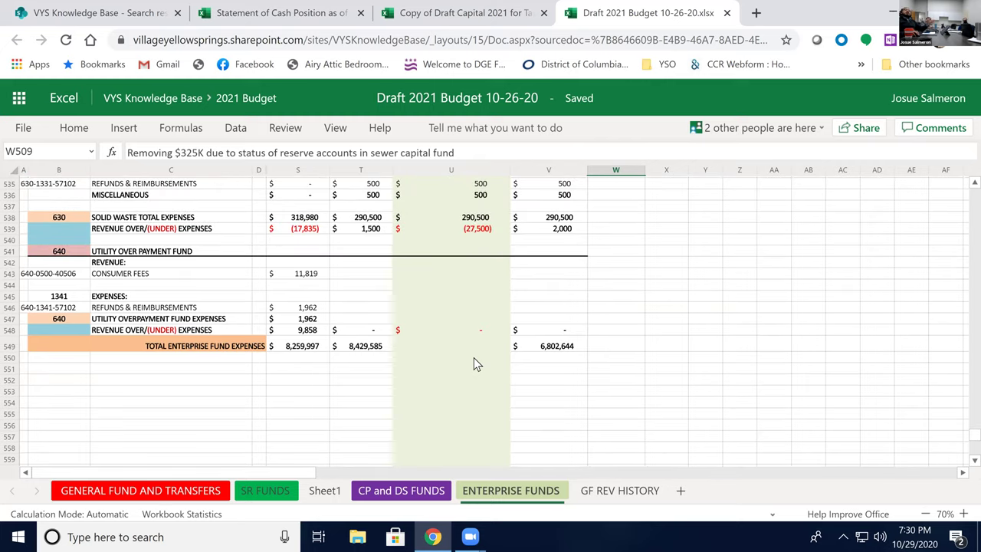
scroll(474, 357, up, 2)
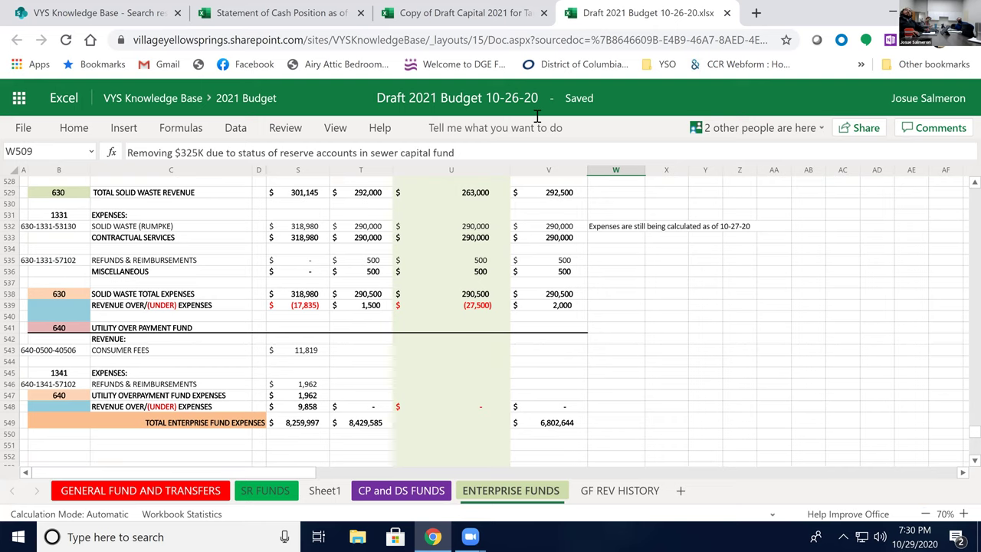
scroll(498, 338, up, 20)
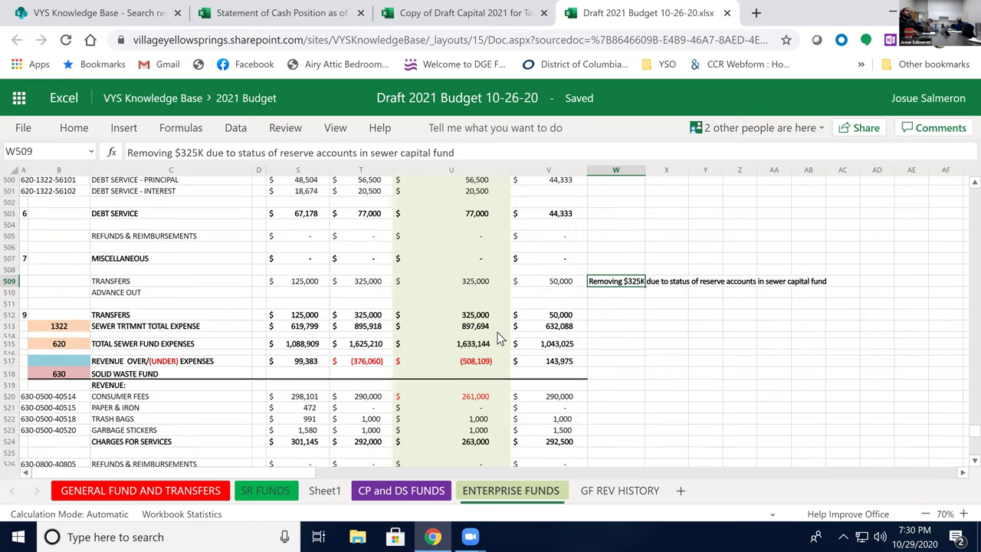
scroll(498, 337, up, 12)
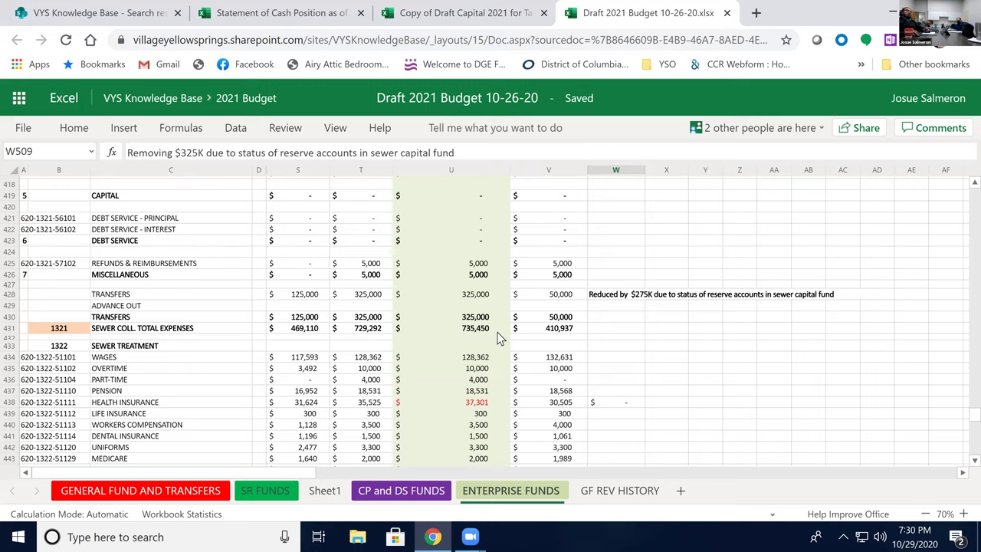